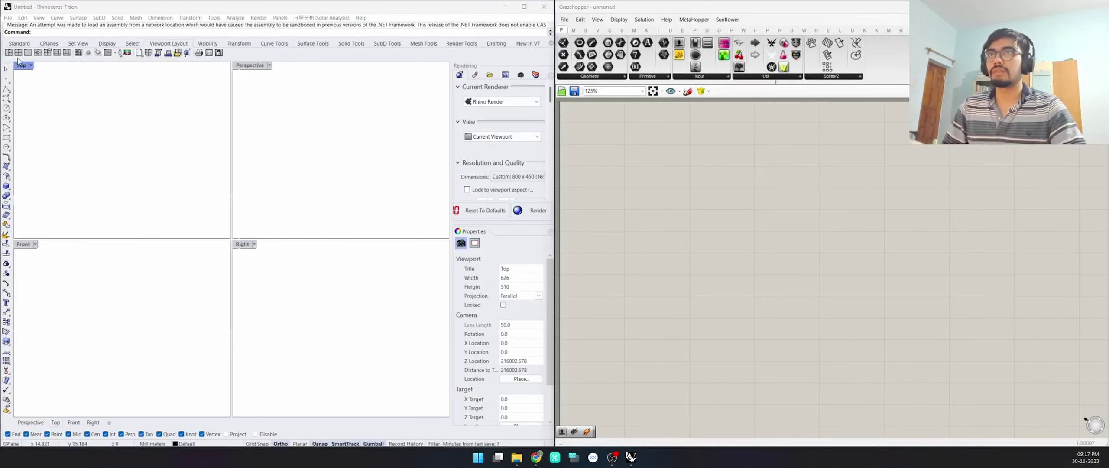
Maximize the Top viewport in Rhino and place a Rectangle component on the Grasshopper canvas.
{"action": "double_click", "coordinate": [21, 66]}
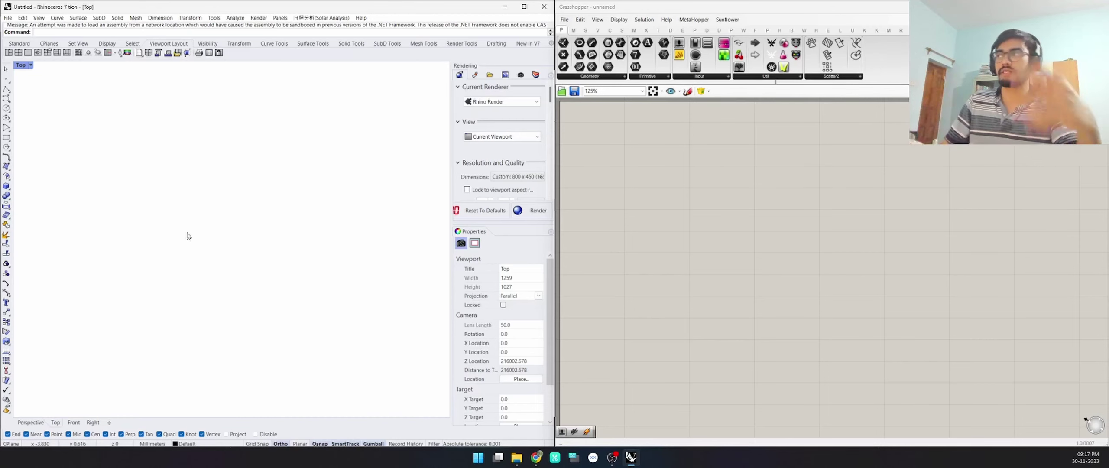
{"action": "left_click", "coordinate": [722, 199]}
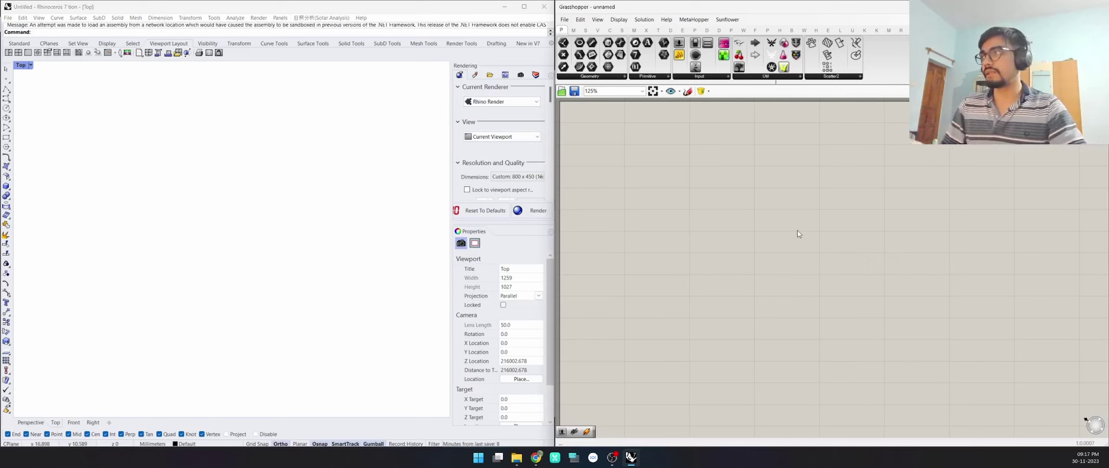
{"action": "double_click", "coordinate": [727, 229]}
{"action": "type", "text": "rect"}
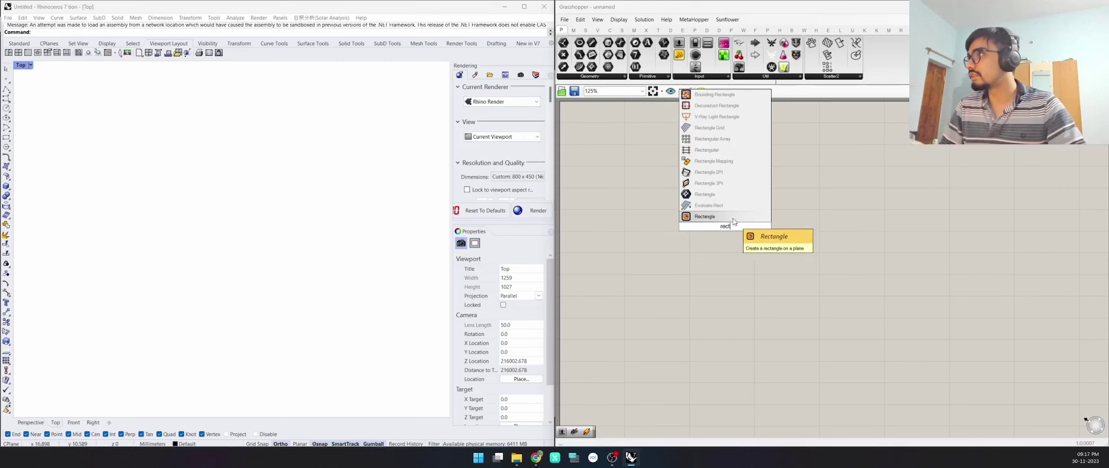
{"action": "key", "text": "Return"}
{"action": "left_click_drag", "start_coordinate": [725, 232], "coordinate": [758, 231]}
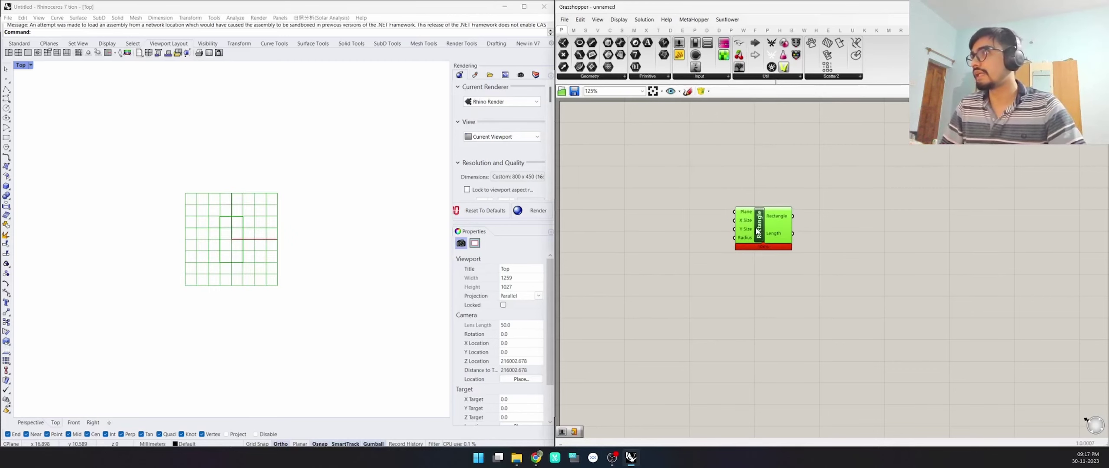
{"action": "right_click", "coordinate": [754, 292]}
{"action": "key", "text": "Escape"}
{"action": "key", "text": "BackSpace"}
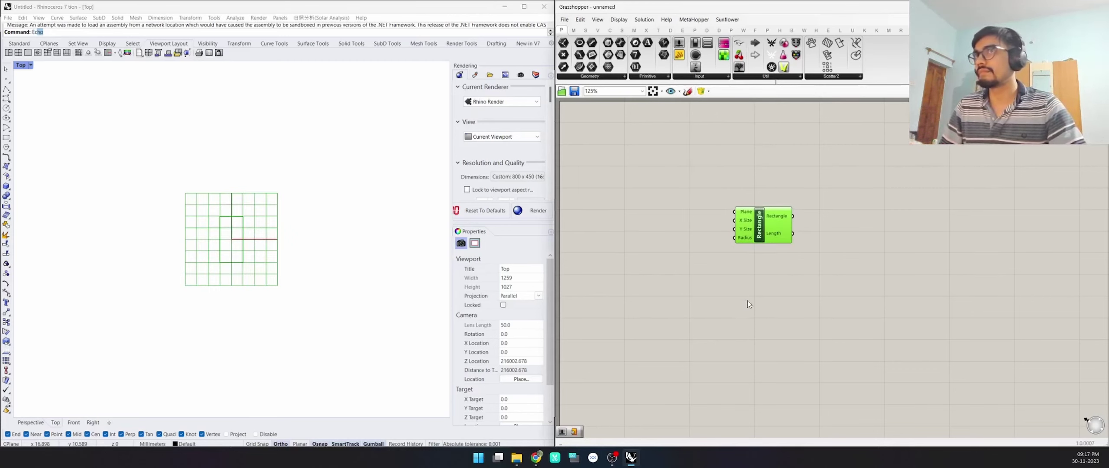
{"action": "key", "text": "Escape"}
{"action": "left_click", "coordinate": [729, 320]}
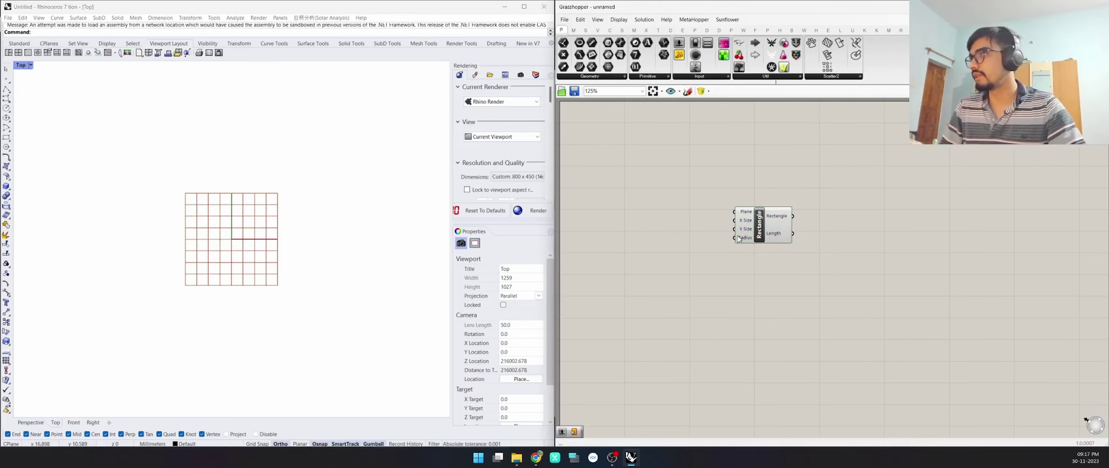
{"action": "scroll", "coordinate": [817, 202], "scroll_direction": "up", "scroll_amount": 1}
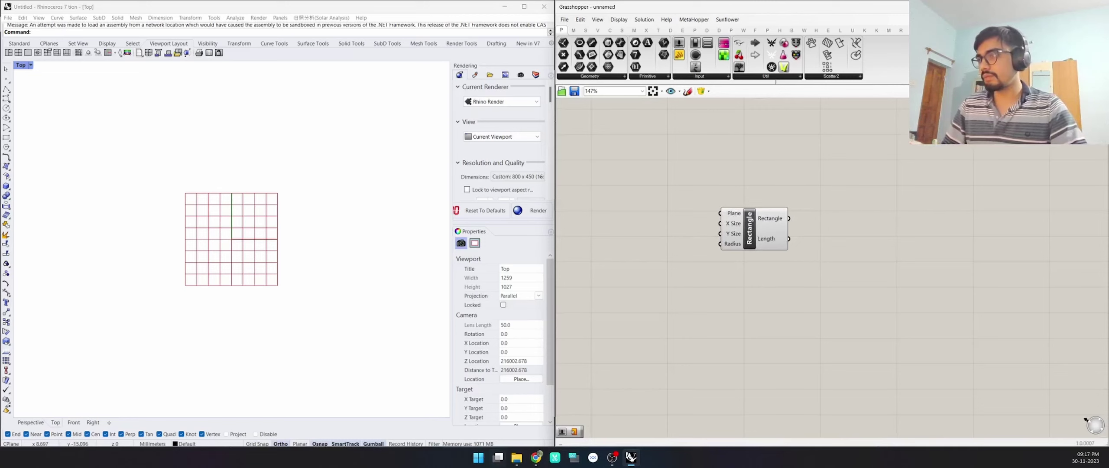
Add a number slider with value 343 and connect it to the Rectangle's Y Size input.
{"action": "mouse_move", "coordinate": [538, 462]}
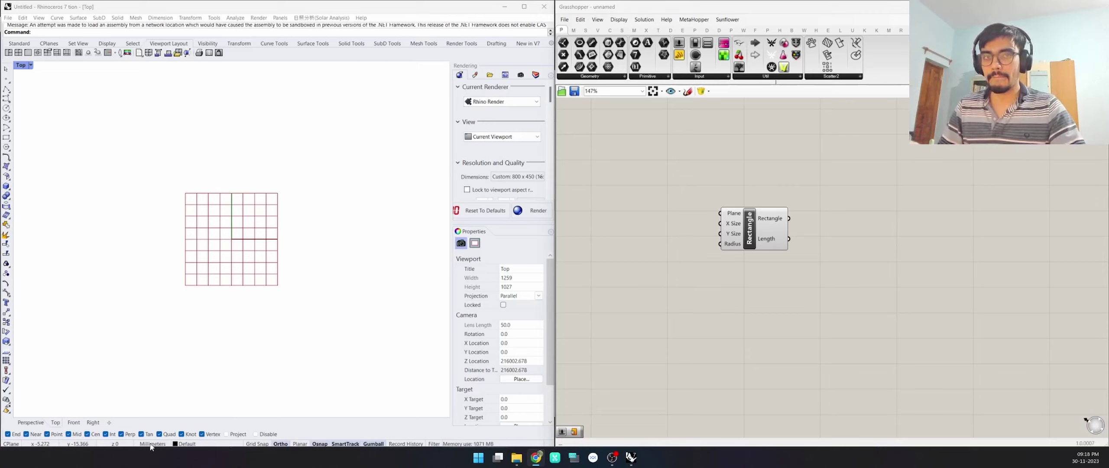
{"action": "double_click", "coordinate": [719, 305]}
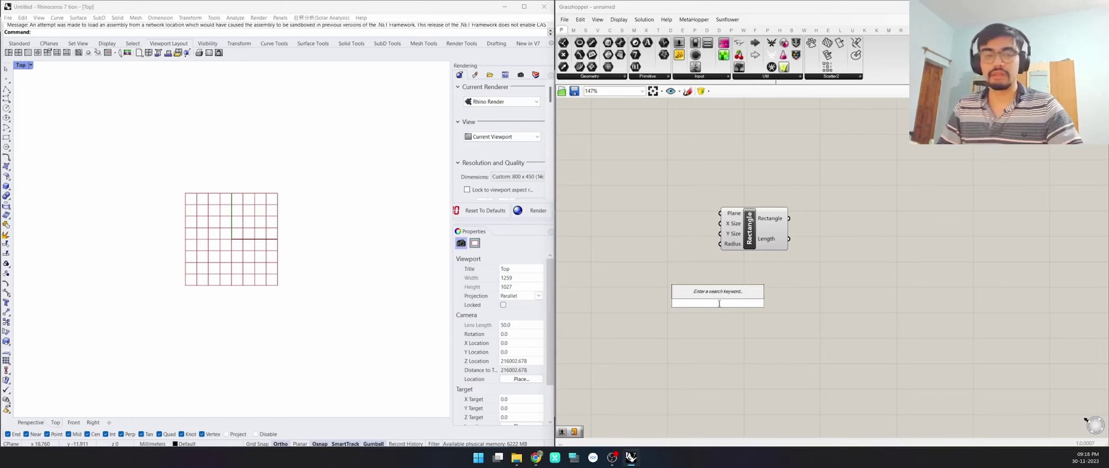
{"action": "type", "text": "343"}
{"action": "key", "text": "Return"}
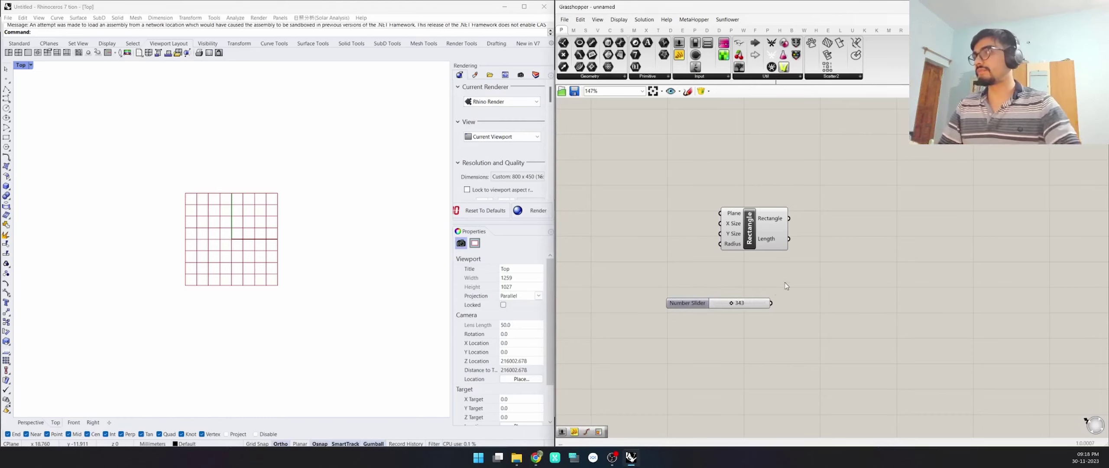
{"action": "left_click_drag", "start_coordinate": [671, 307], "coordinate": [619, 220]}
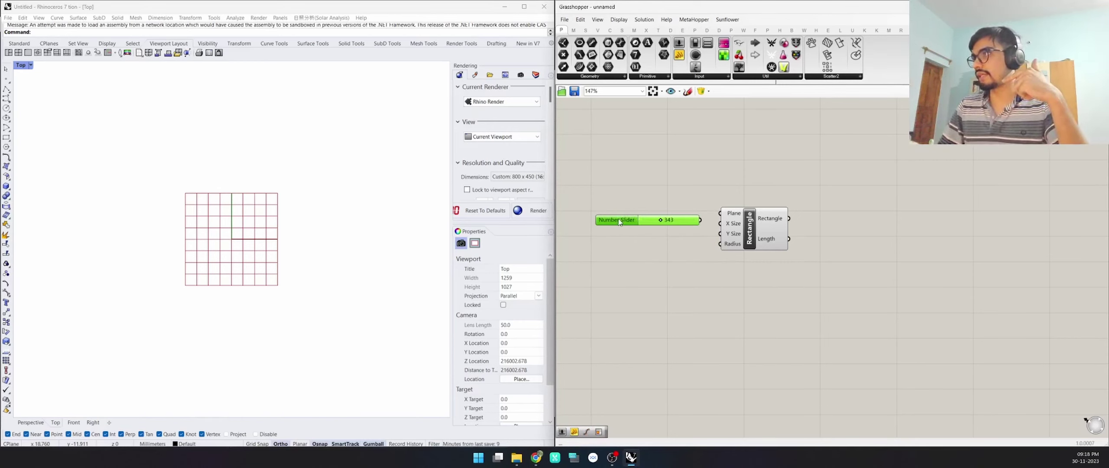
{"action": "left_click_drag", "start_coordinate": [620, 219], "coordinate": [614, 235]}
{"action": "left_click_drag", "start_coordinate": [695, 235], "coordinate": [722, 235]}
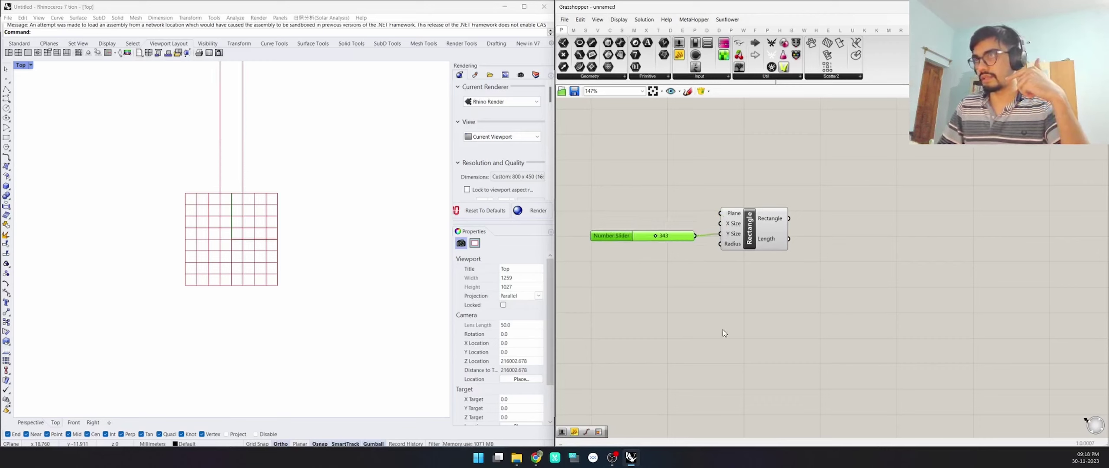
{"action": "scroll", "coordinate": [201, 302], "scroll_direction": "down", "scroll_amount": 10}
{"action": "scroll", "coordinate": [200, 302], "scroll_direction": "down", "scroll_amount": 8}
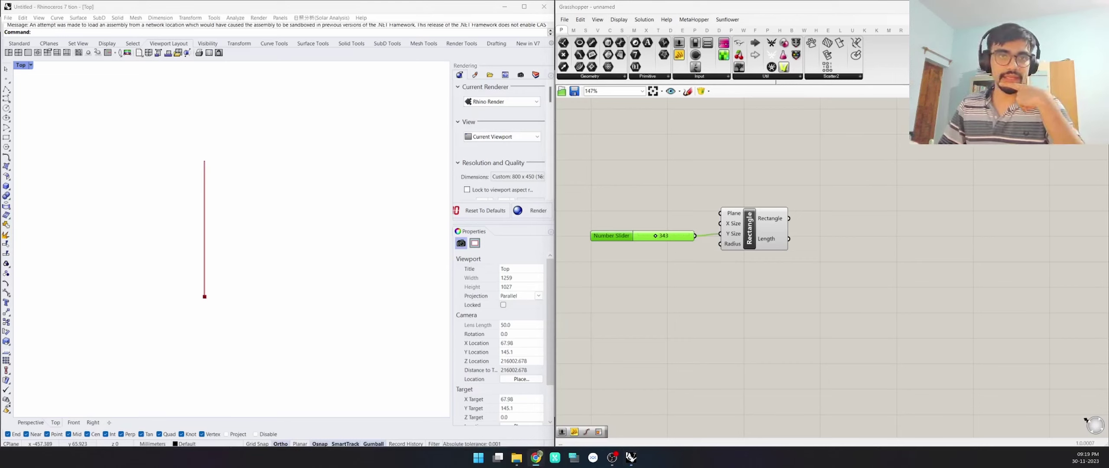
Add a number slider with value 838 and connect it to the Rectangle's X Size input.
{"action": "double_click", "coordinate": [650, 219]}
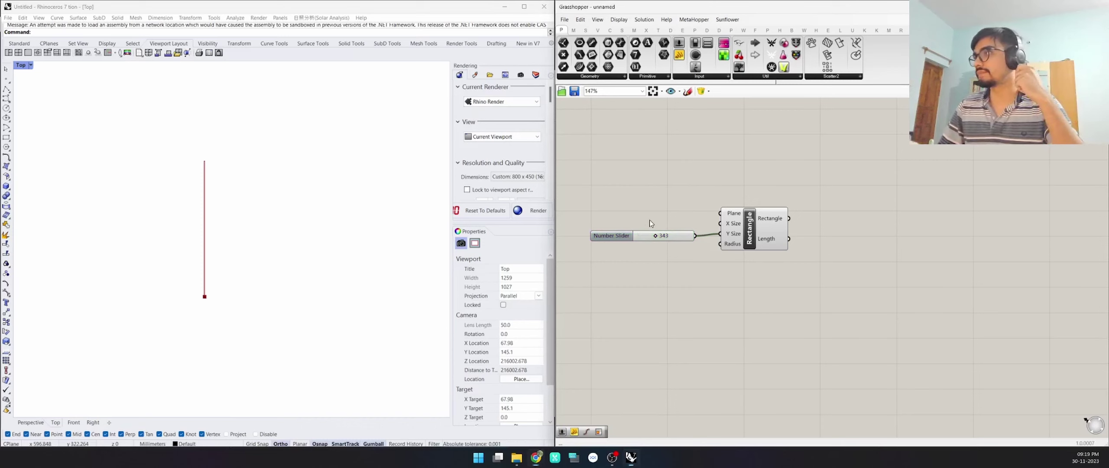
{"action": "type", "text": "838"}
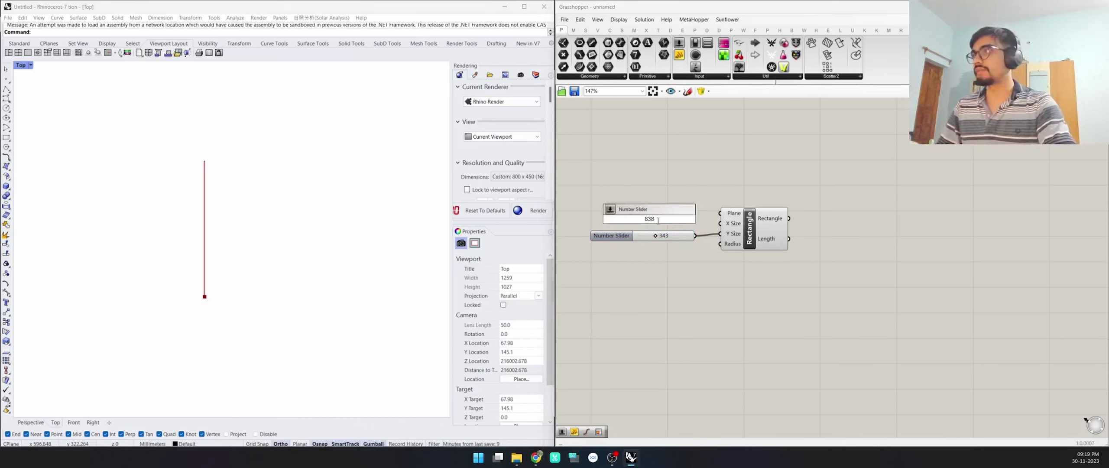
{"action": "key", "text": "Return"}
{"action": "left_click_drag", "start_coordinate": [702, 219], "coordinate": [720, 223]}
{"action": "scroll", "coordinate": [217, 217], "scroll_direction": "down", "scroll_amount": 5}
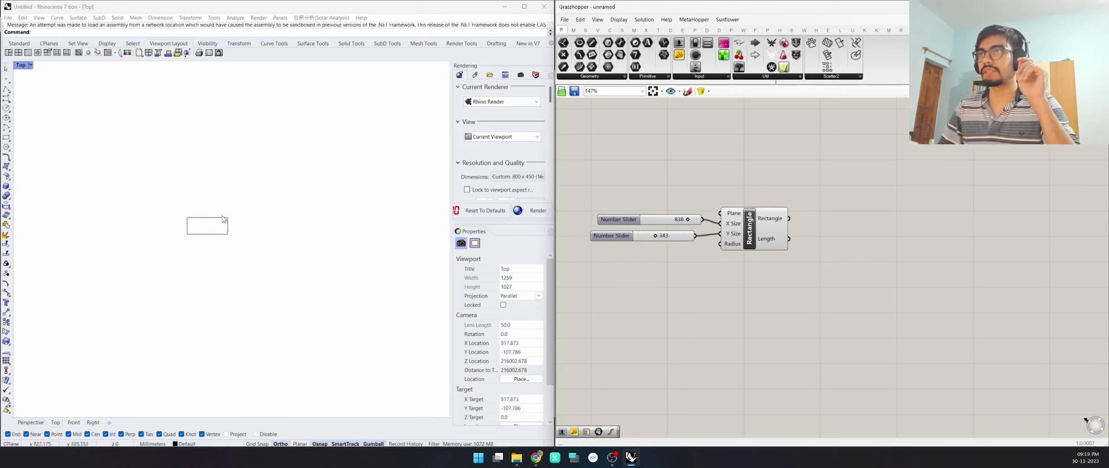
{"action": "scroll", "coordinate": [111, 248], "scroll_direction": "up", "scroll_amount": 5}
{"action": "scroll", "coordinate": [135, 290], "scroll_direction": "up", "scroll_amount": 5}
{"action": "left_click_drag", "start_coordinate": [62, 260], "coordinate": [113, 304]}
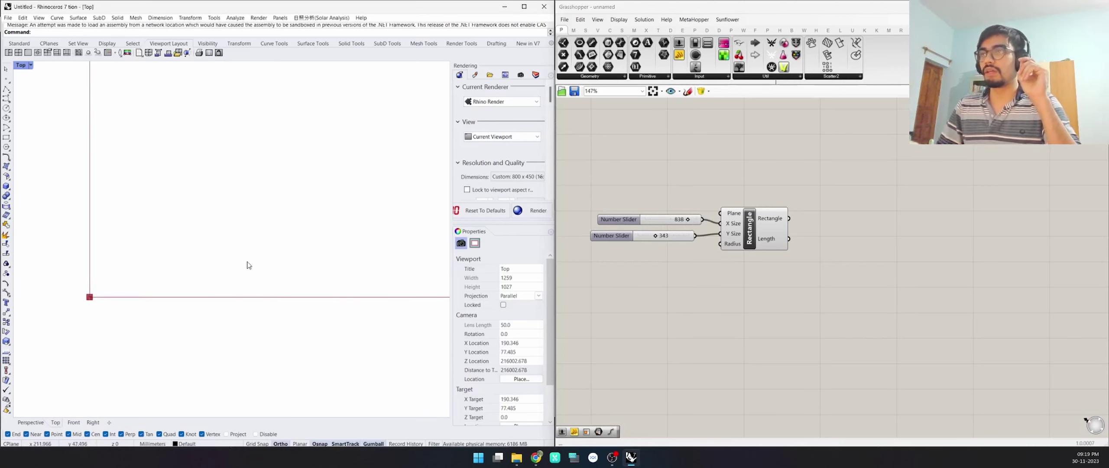
{"action": "scroll", "coordinate": [199, 278], "scroll_direction": "down", "scroll_amount": 5}
{"action": "middle_click", "coordinate": [261, 252]}
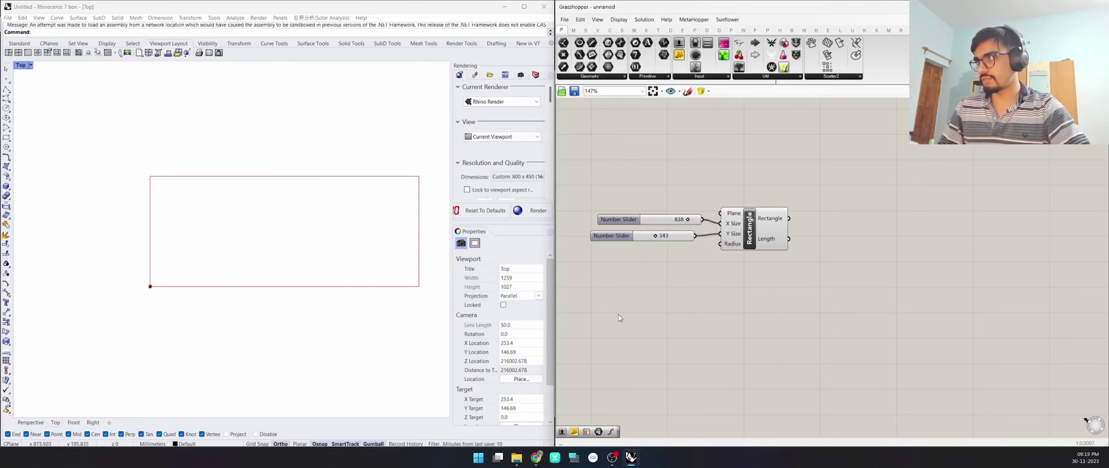
Line up the Y Size slider under the X Size slider and shift the Rectangle component slightly away from them.
{"action": "right_click_drag", "start_coordinate": [832, 274], "coordinate": [811, 291]}
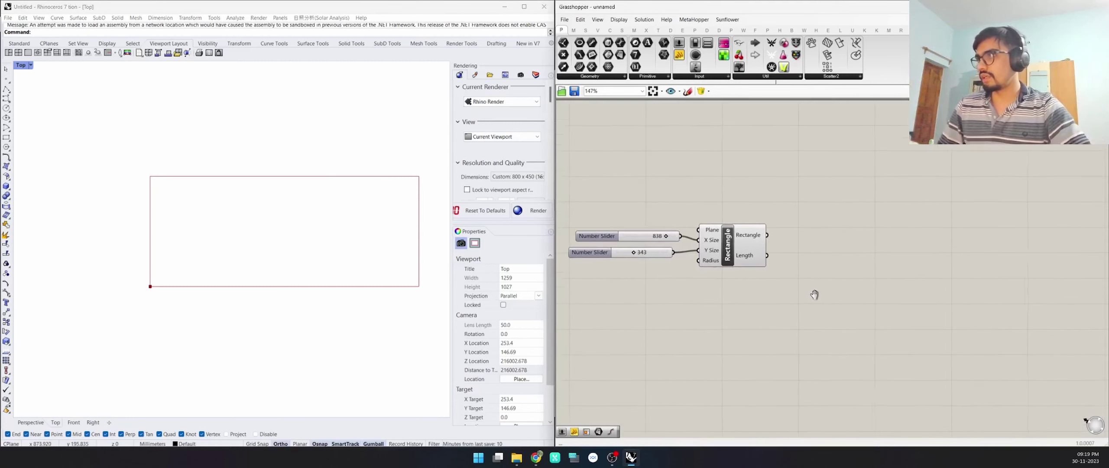
{"action": "left_click_drag", "start_coordinate": [604, 256], "coordinate": [609, 253]}
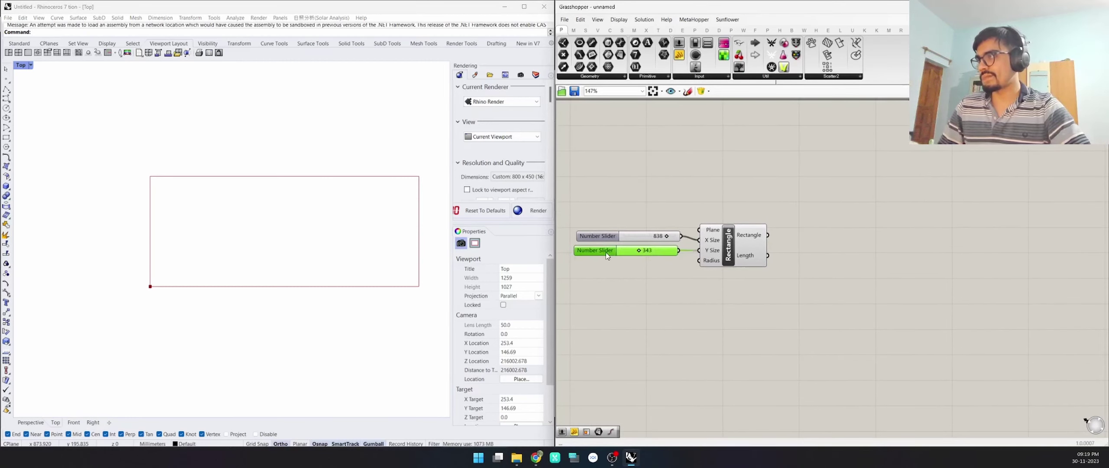
{"action": "left_click", "coordinate": [728, 250]}
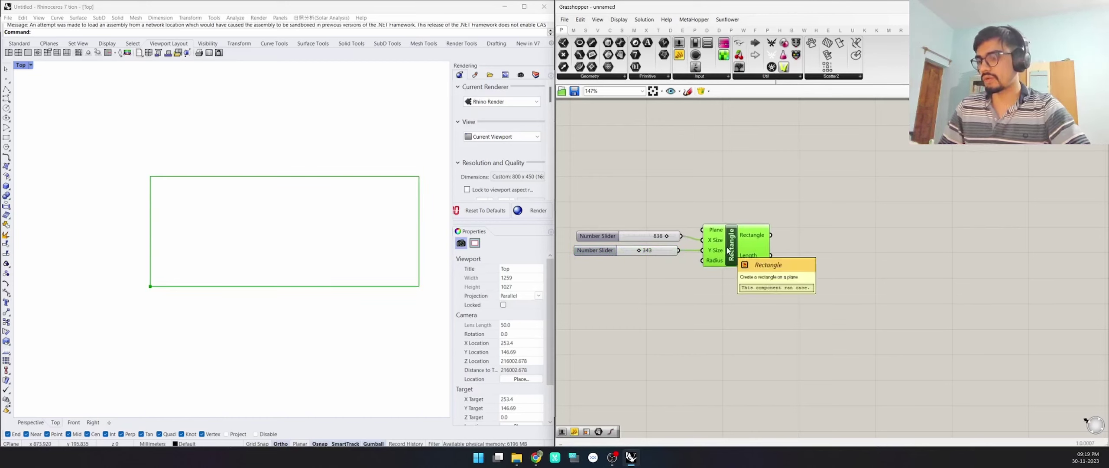
{"action": "left_click", "coordinate": [833, 320]}
Add an Offset Curve component beside the Rectangle and connect the Rectangle output to its Curve input.
{"action": "double_click", "coordinate": [818, 297]}
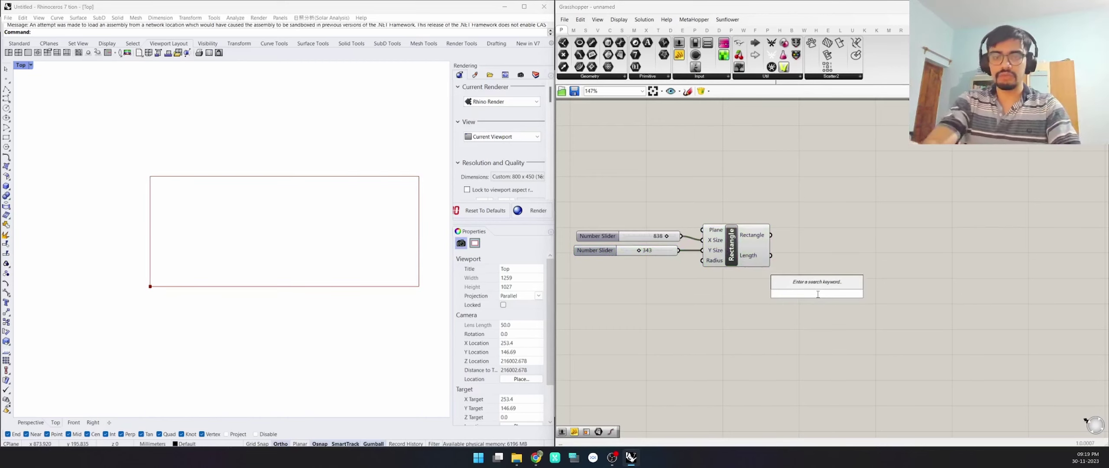
{"action": "type", "text": "offset"}
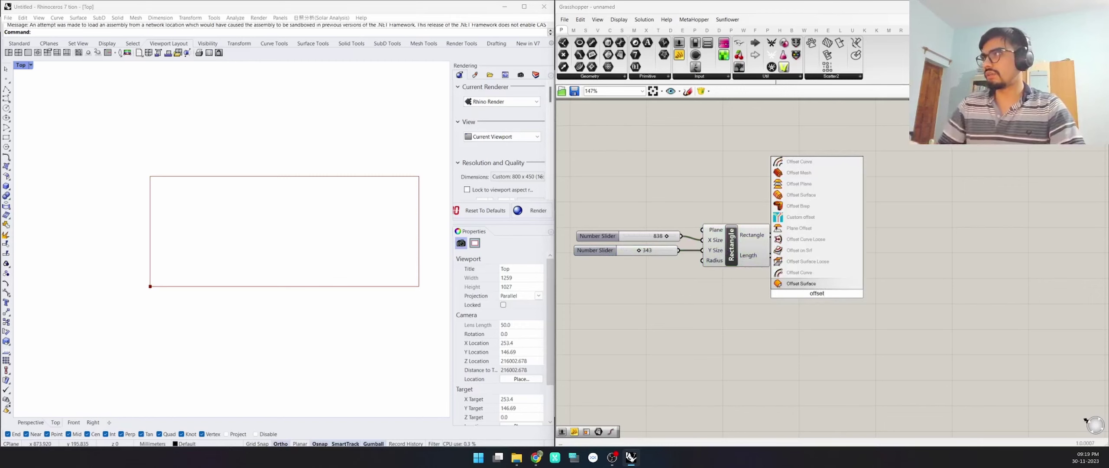
{"action": "left_click", "coordinate": [813, 278]}
{"action": "left_click_drag", "start_coordinate": [814, 278], "coordinate": [867, 248]}
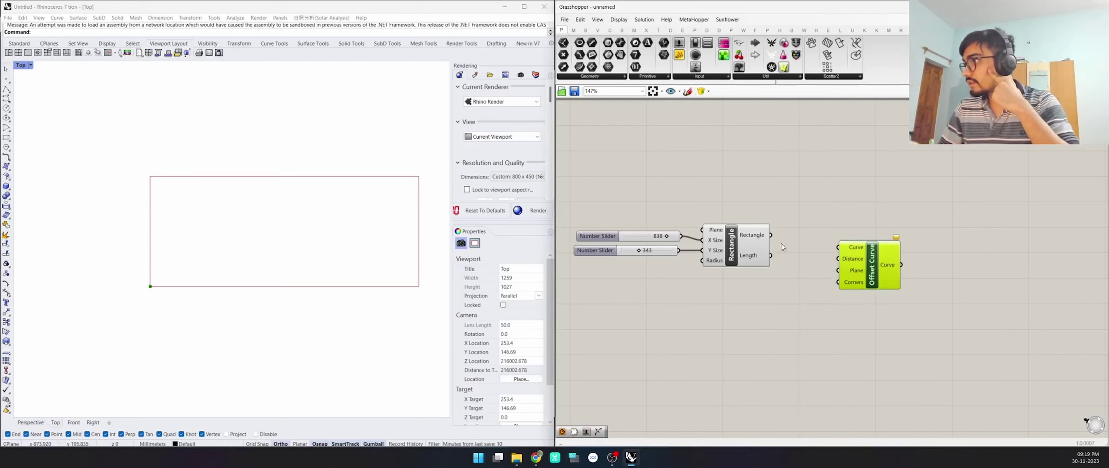
{"action": "left_click_drag", "start_coordinate": [771, 235], "coordinate": [838, 247]}
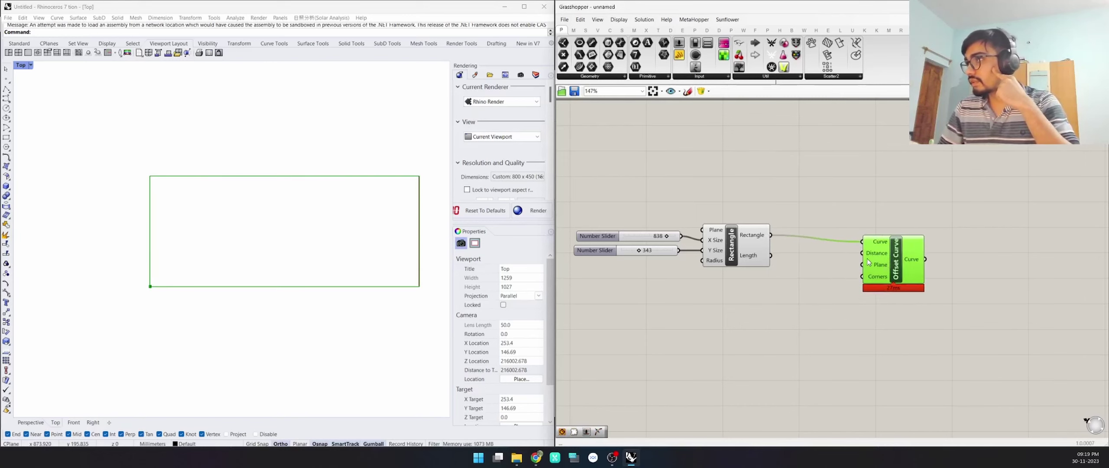
Add a number slider with value 51 and connect it to the Offset Curve's Distance input.
{"action": "scroll", "coordinate": [866, 258], "scroll_direction": "up", "scroll_amount": 5}
{"action": "double_click", "coordinate": [747, 243]}
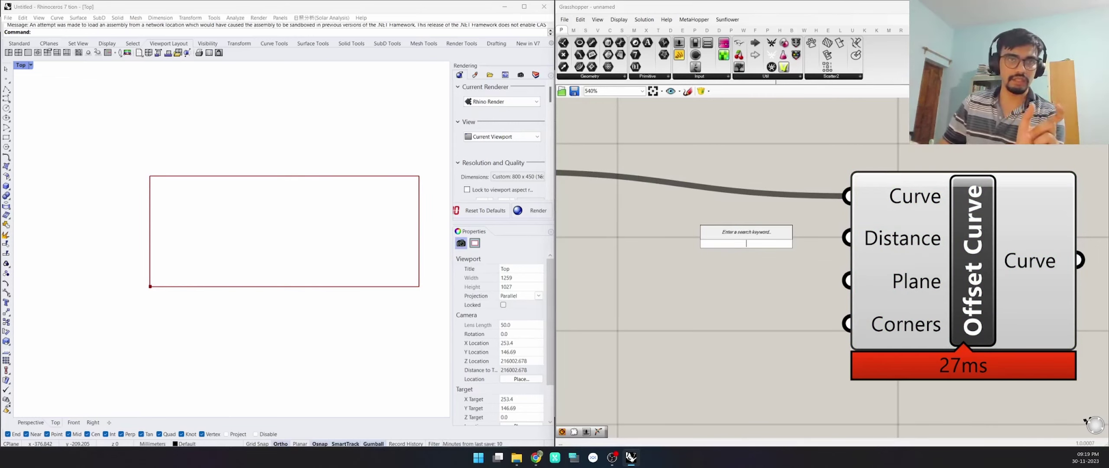
{"action": "key", "text": "Escape"}
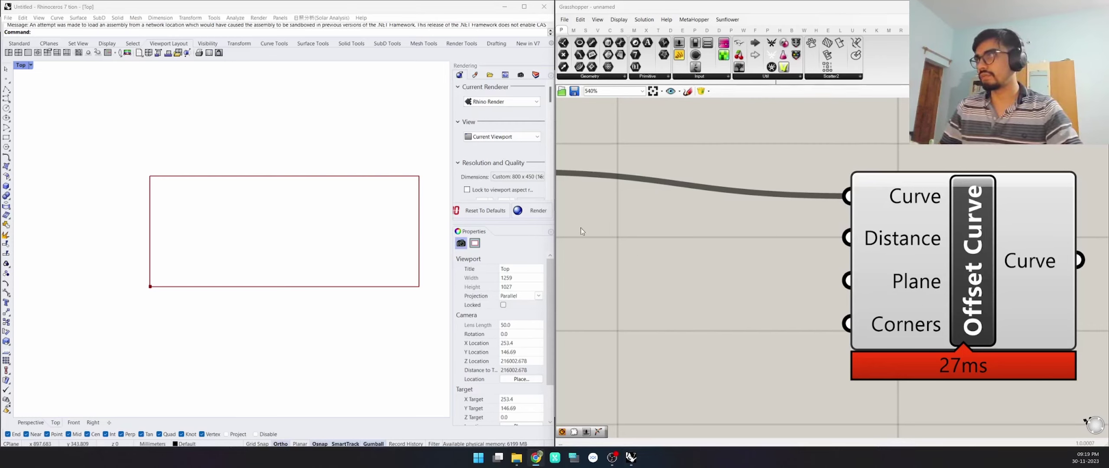
{"action": "double_click", "coordinate": [712, 255]}
{"action": "type", "text": "51"}
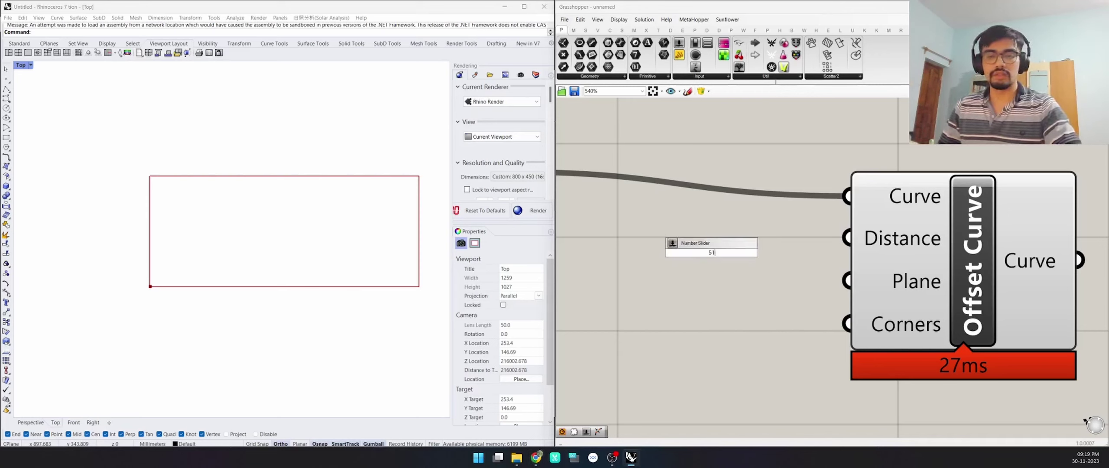
{"action": "key", "text": "Return"}
{"action": "left_click_drag", "start_coordinate": [771, 255], "coordinate": [688, 255]}
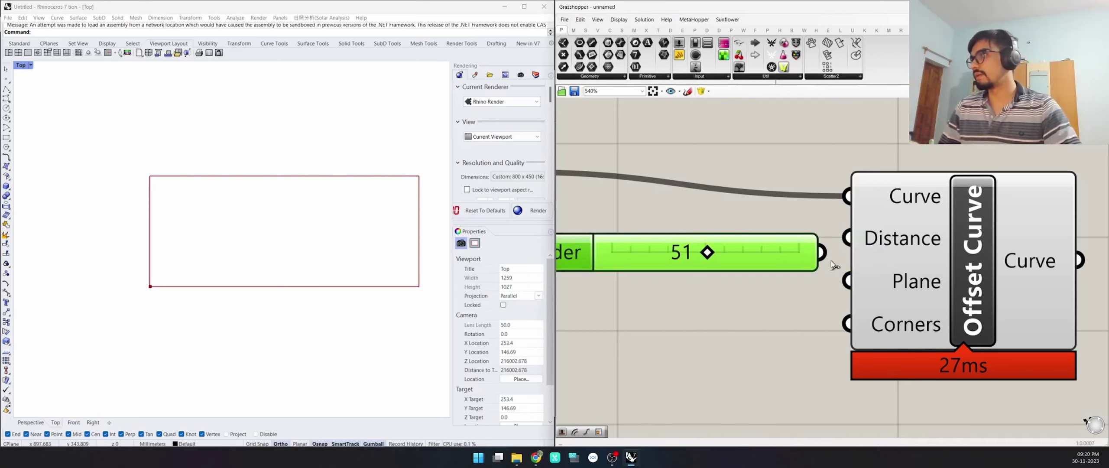
{"action": "left_click_drag", "start_coordinate": [820, 252], "coordinate": [838, 249]}
{"action": "scroll", "coordinate": [188, 236], "scroll_direction": "down", "scroll_amount": 3}
{"action": "scroll", "coordinate": [278, 243], "scroll_direction": "up", "scroll_amount": 3}
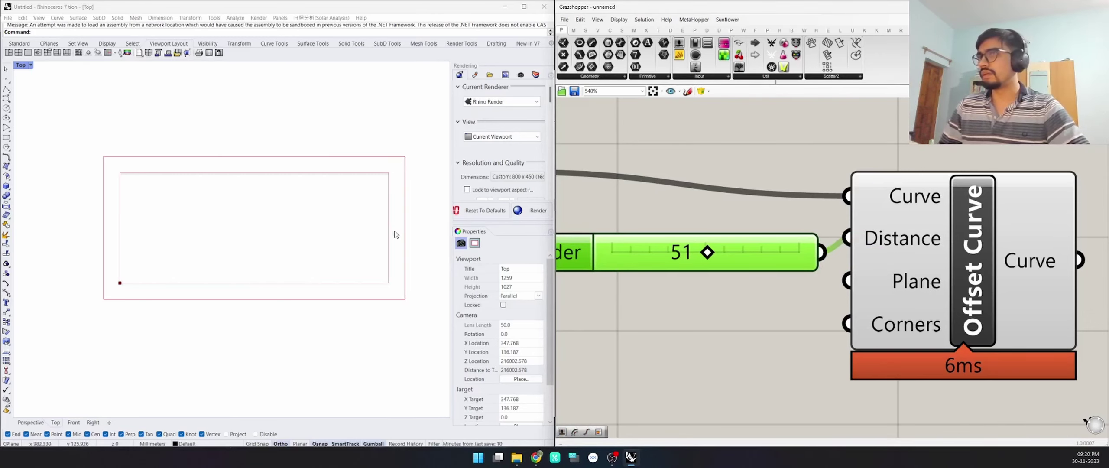
Space out the Offset Curve component and its distance slider so they clear the Rectangle component.
{"action": "scroll", "coordinate": [840, 260], "scroll_direction": "down", "scroll_amount": 3}
{"action": "middle_click", "coordinate": [992, 272]}
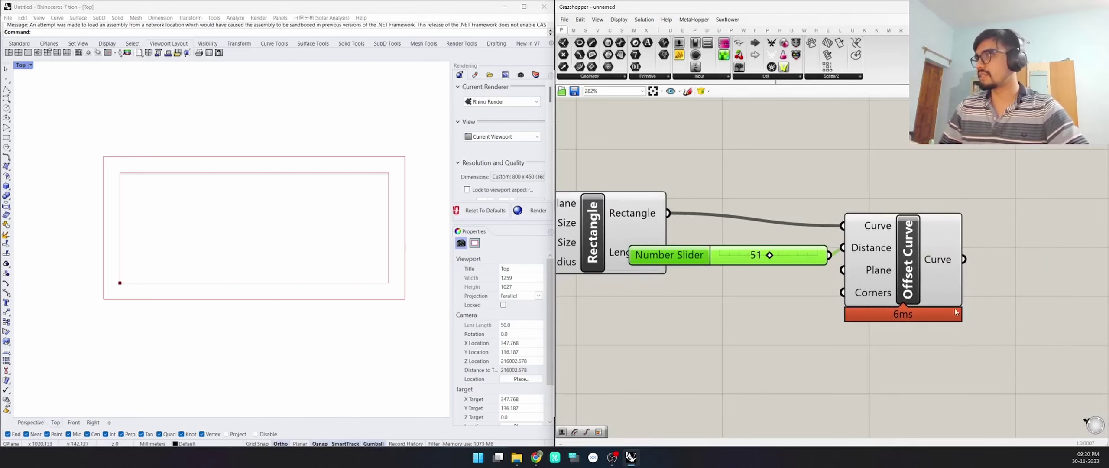
{"action": "left_click_drag", "start_coordinate": [908, 272], "coordinate": [998, 246]}
{"action": "left_click_drag", "start_coordinate": [664, 256], "coordinate": [749, 252]}
{"action": "scroll", "coordinate": [883, 236], "scroll_direction": "down", "scroll_amount": 3}
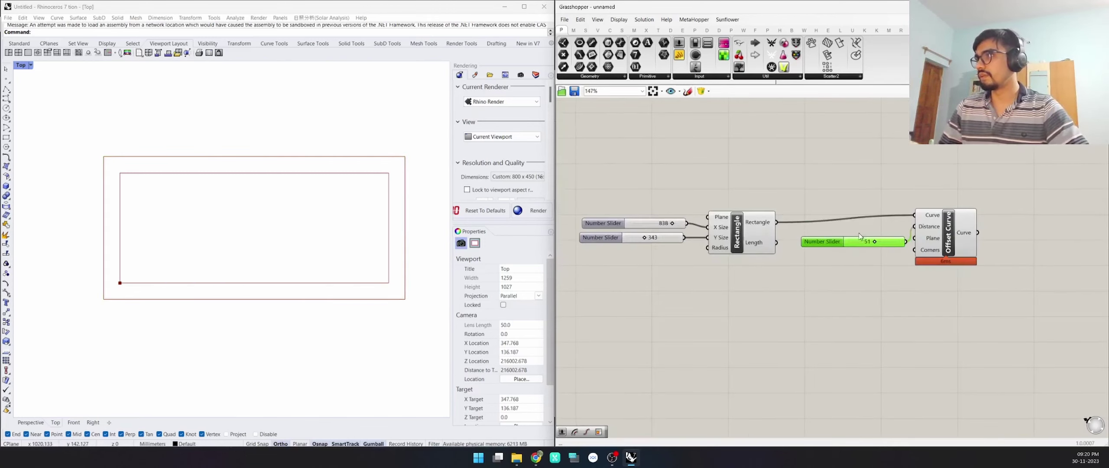
Try an X Size of 670 for the rectangle and undo the change.
{"action": "scroll", "coordinate": [646, 229], "scroll_direction": "up", "scroll_amount": 3}
{"action": "scroll", "coordinate": [637, 230], "scroll_direction": "up", "scroll_amount": 3}
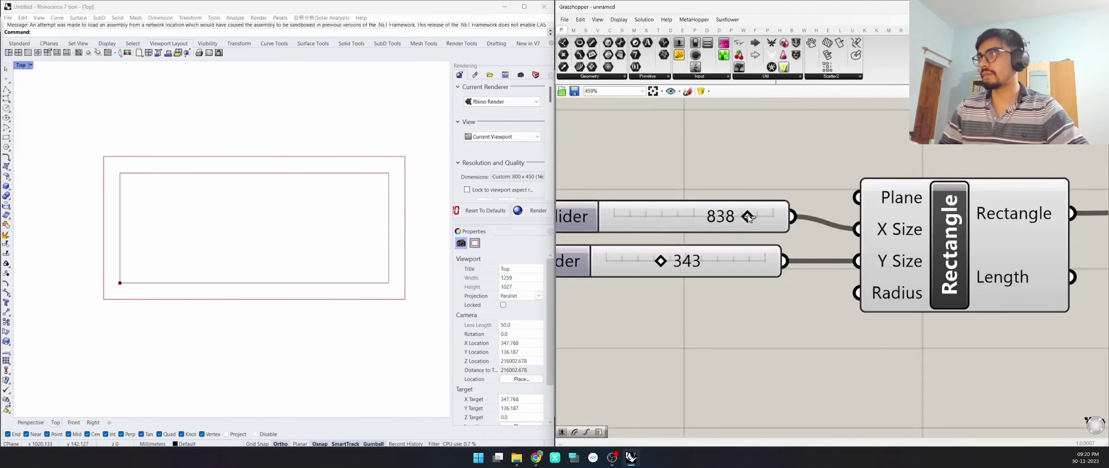
{"action": "left_click_drag", "start_coordinate": [752, 217], "coordinate": [716, 218]}
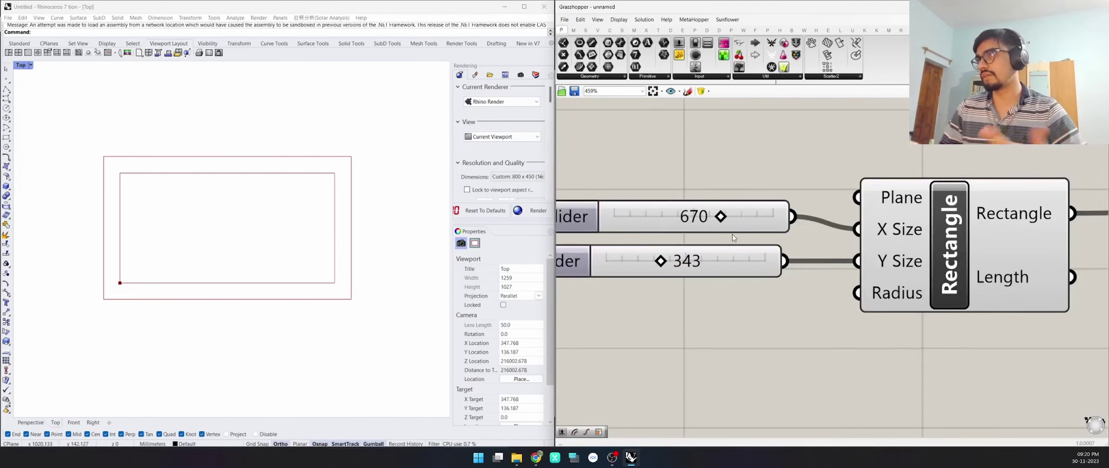
{"action": "key", "text": "ctrl+z"}
{"action": "scroll", "coordinate": [713, 220], "scroll_direction": "down", "scroll_amount": 8}
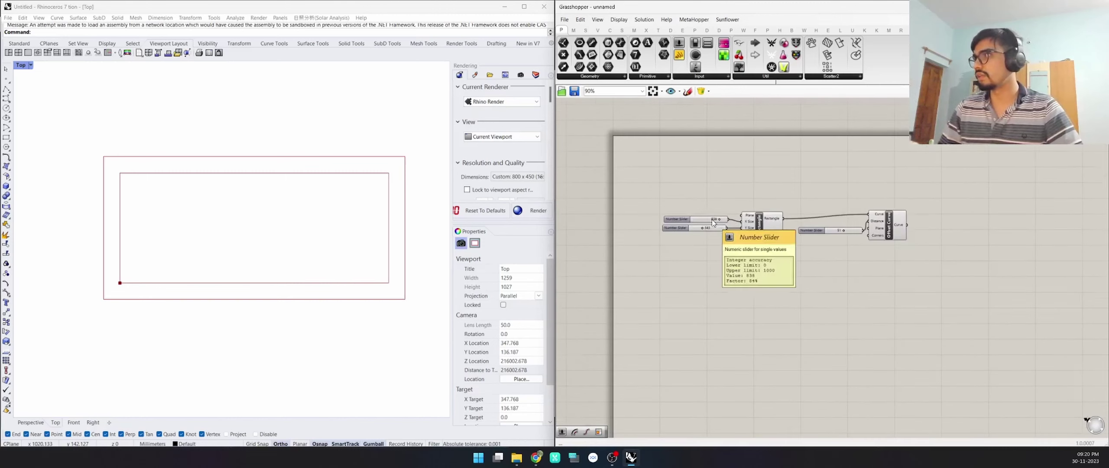
Reposition the 51 distance slider level with the Offset Curve's Distance input.
{"action": "middle_click", "coordinate": [843, 248]}
{"action": "left_click", "coordinate": [824, 265]}
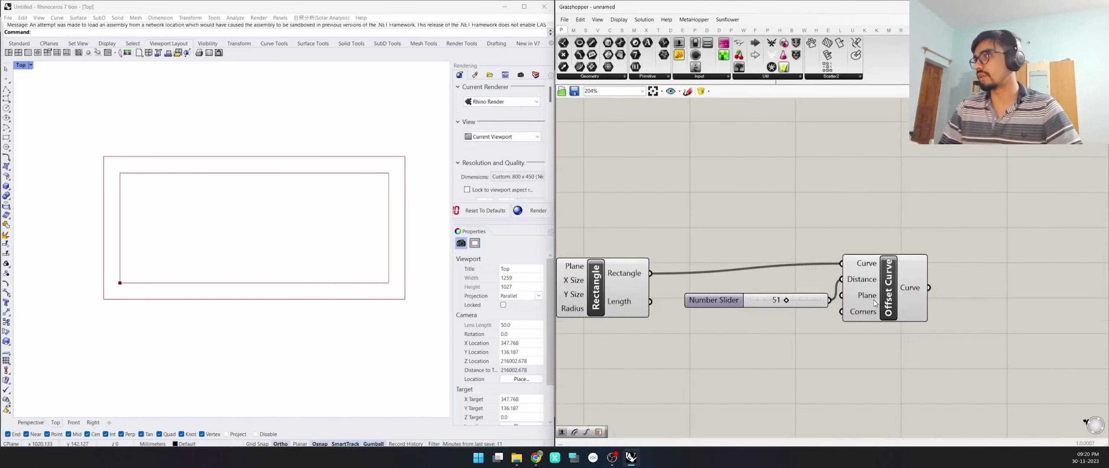
{"action": "left_click", "coordinate": [899, 319]}
{"action": "right_click_drag", "start_coordinate": [888, 374], "coordinate": [833, 347]}
{"action": "left_click_drag", "start_coordinate": [862, 288], "coordinate": [865, 282]}
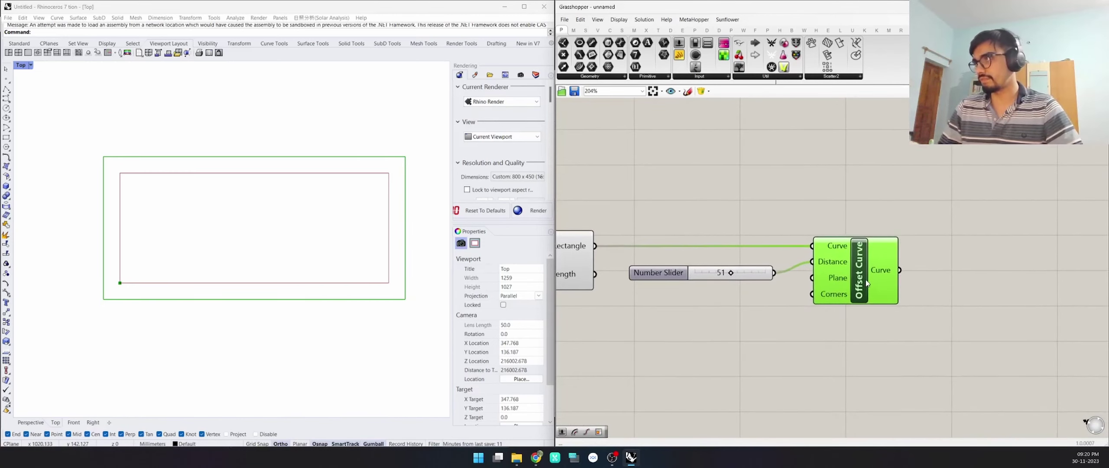
{"action": "left_click_drag", "start_coordinate": [680, 273], "coordinate": [698, 267]}
{"action": "right_click_drag", "start_coordinate": [844, 332], "coordinate": [832, 333]}
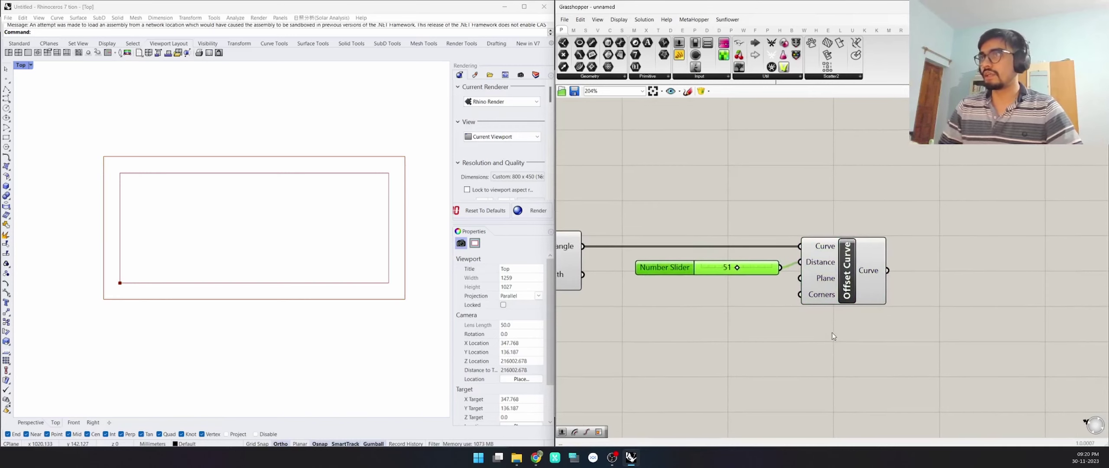
Add a Populate 2D component beside Offset Curve and connect the offset Curve output to its Region input.
{"action": "double_click", "coordinate": [935, 301]}
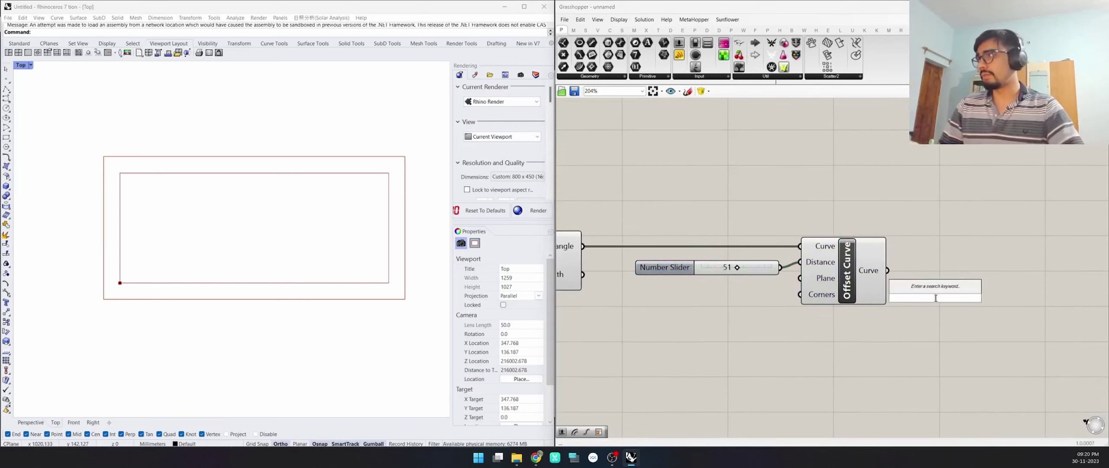
{"action": "type", "text": "popula"}
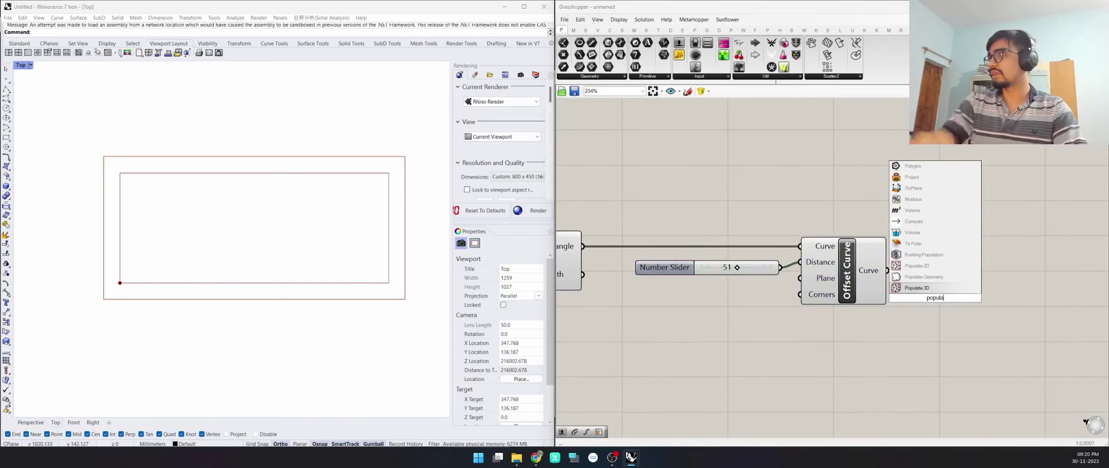
{"action": "left_click", "coordinate": [917, 265]}
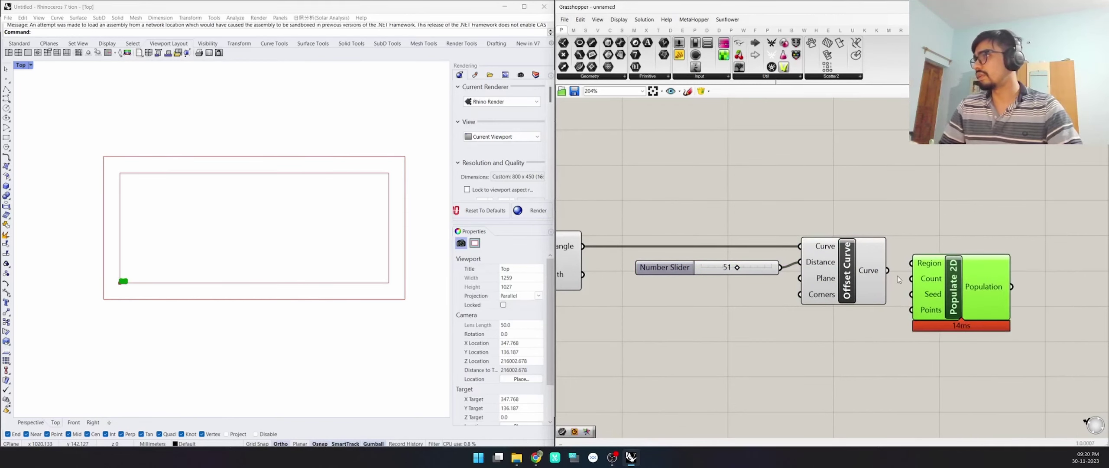
{"action": "left_click_drag", "start_coordinate": [886, 271], "coordinate": [904, 267]}
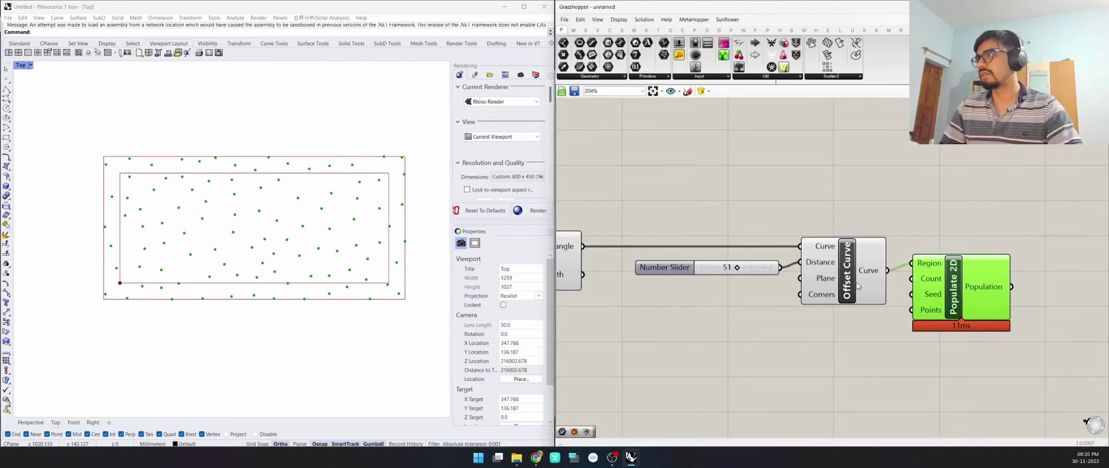
Add a Negative component and route the 51 distance slider through it into the Offset Curve's Distance input.
{"action": "left_click", "coordinate": [858, 286]}
{"action": "scroll", "coordinate": [788, 289], "scroll_direction": "down", "scroll_amount": 2}
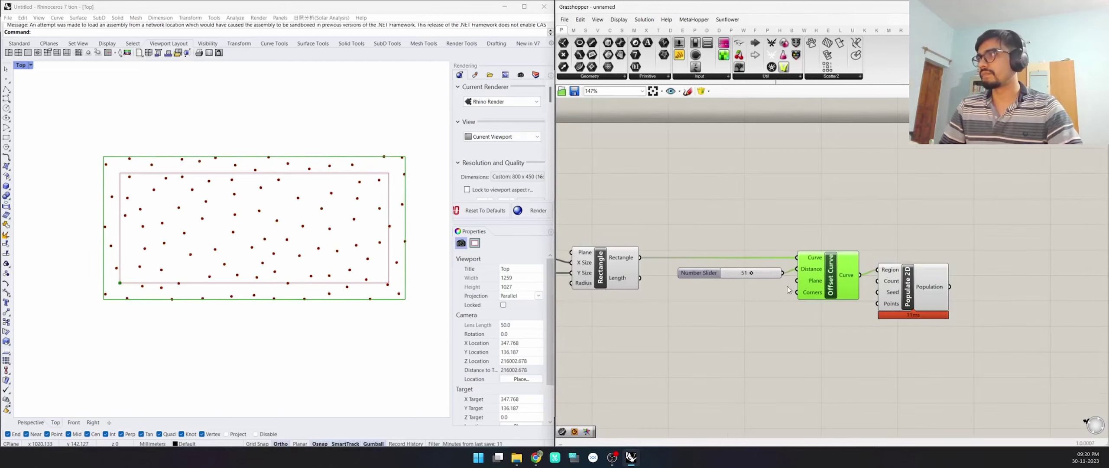
{"action": "scroll", "coordinate": [741, 277], "scroll_direction": "up", "scroll_amount": 3}
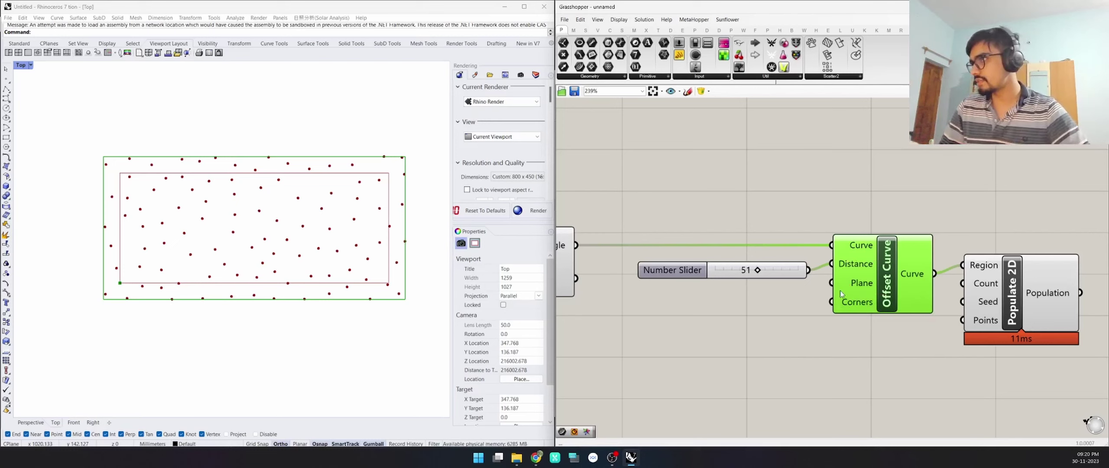
{"action": "right_click", "coordinate": [780, 307]}
{"action": "left_click", "coordinate": [757, 310]}
{"action": "double_click", "coordinate": [758, 314]}
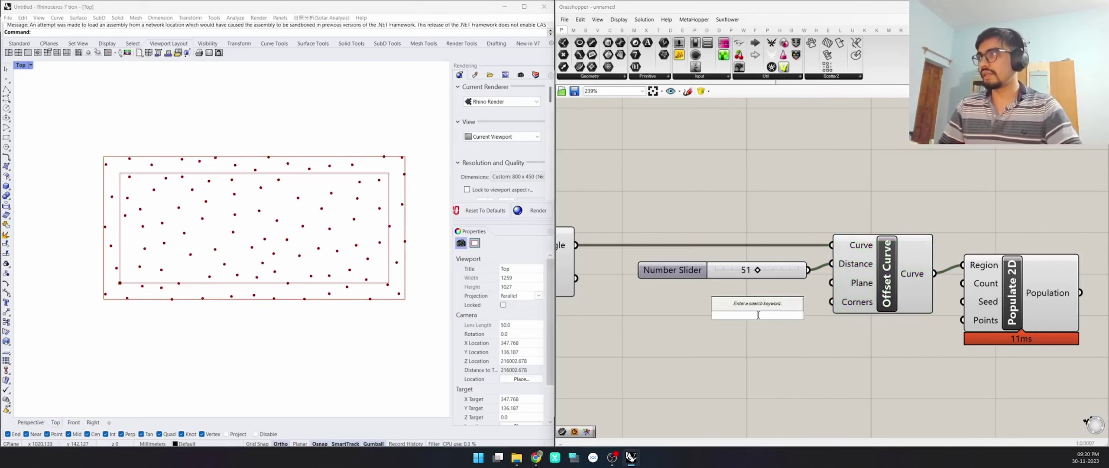
{"action": "type", "text": "negat"}
{"action": "left_click", "coordinate": [744, 304]}
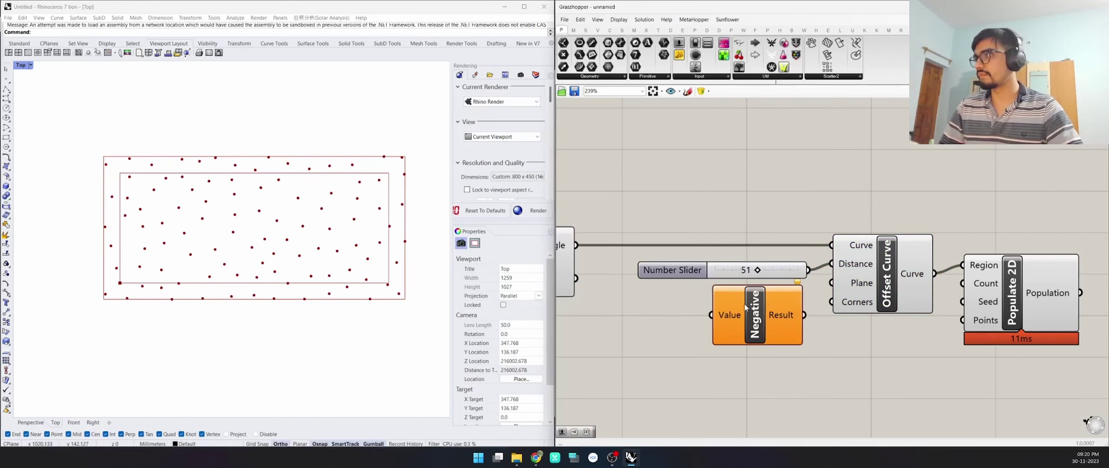
{"action": "left_click_drag", "start_coordinate": [808, 270], "coordinate": [710, 314]}
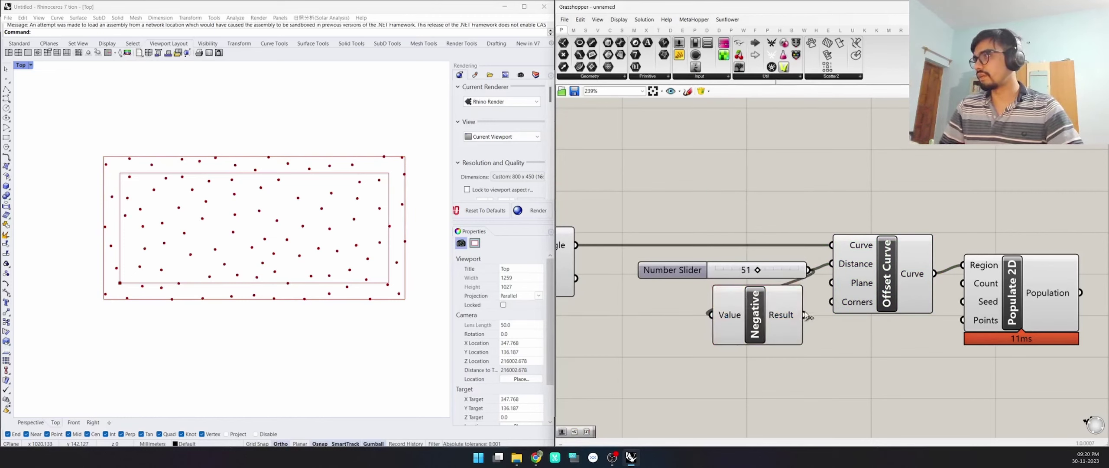
{"action": "left_click_drag", "start_coordinate": [804, 314], "coordinate": [746, 278]}
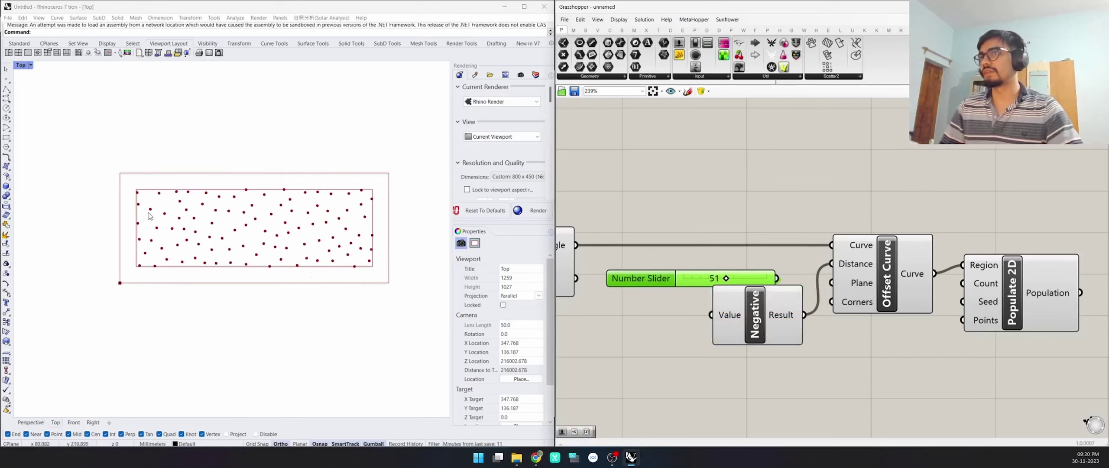
Space out the distance slider, Negative and Offset Curve components so that they no longer overlap.
{"action": "left_click_drag", "start_coordinate": [1003, 295], "coordinate": [1032, 296]}
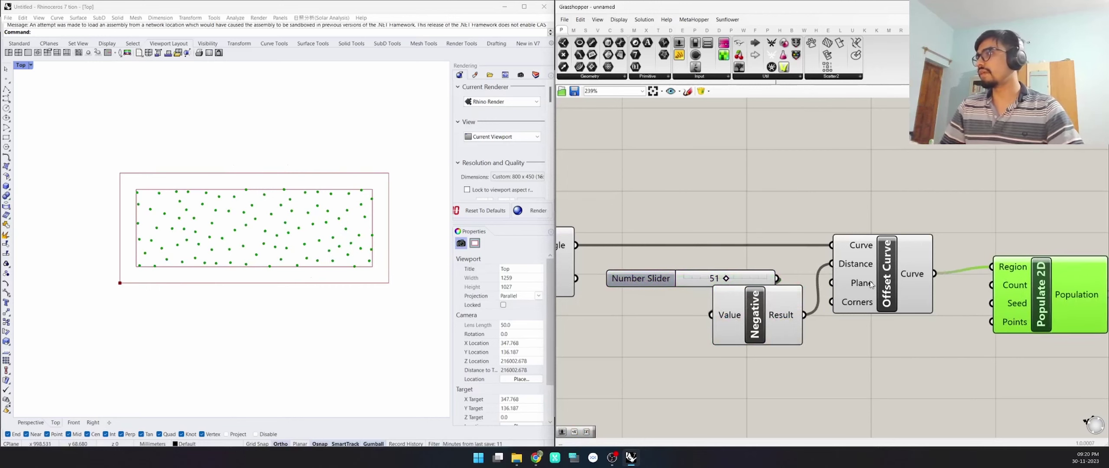
{"action": "left_click_drag", "start_coordinate": [870, 282], "coordinate": [900, 282]}
{"action": "left_click_drag", "start_coordinate": [695, 273], "coordinate": [668, 283]}
{"action": "scroll", "coordinate": [769, 248], "scroll_direction": "down", "scroll_amount": 4}
{"action": "scroll", "coordinate": [888, 306], "scroll_direction": "up", "scroll_amount": 5}
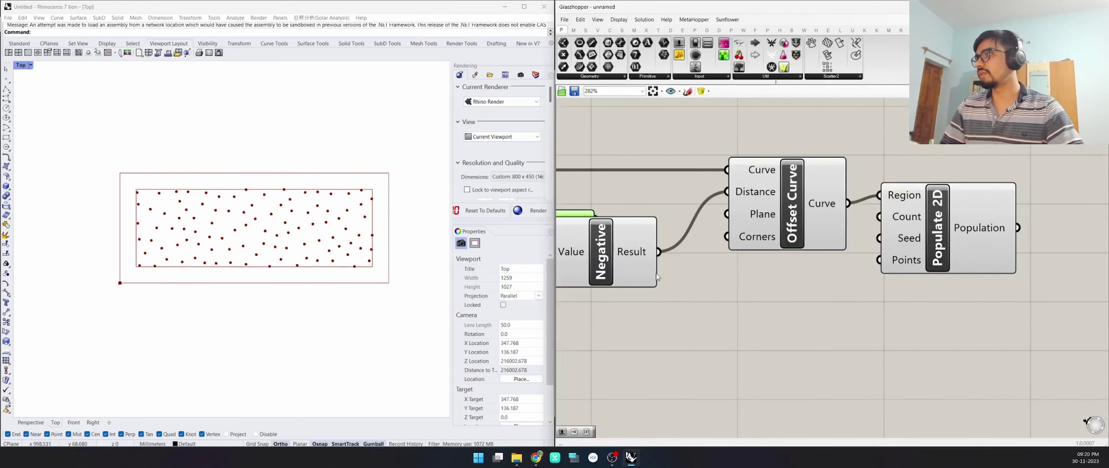
{"action": "left_click_drag", "start_coordinate": [609, 268], "coordinate": [689, 304]}
{"action": "left_click_drag", "start_coordinate": [823, 212], "coordinate": [850, 211]}
{"action": "left_click_drag", "start_coordinate": [903, 234], "coordinate": [1023, 242]}
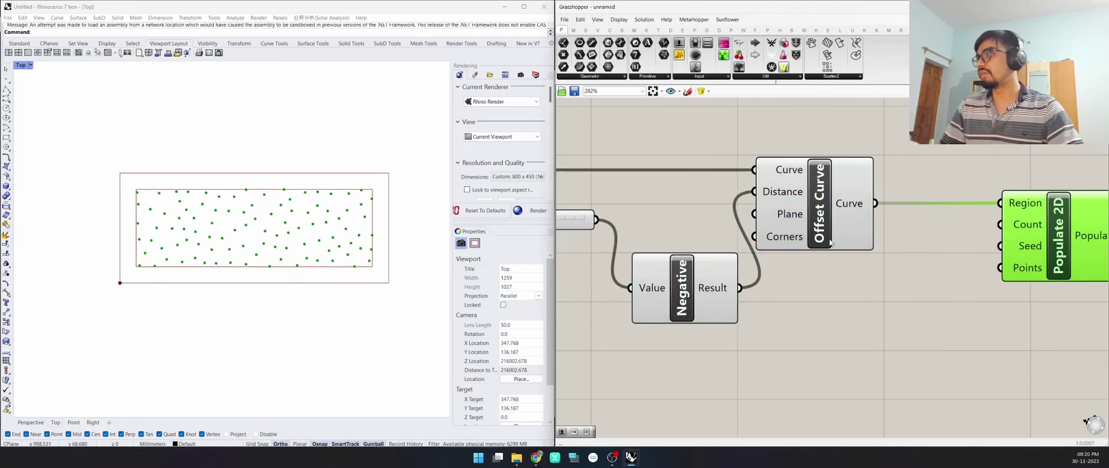
{"action": "left_click_drag", "start_coordinate": [829, 240], "coordinate": [918, 250]}
{"action": "scroll", "coordinate": [805, 219], "scroll_direction": "down", "scroll_amount": 5}
{"action": "right_click_drag", "start_coordinate": [873, 283], "coordinate": [818, 303]}
{"action": "scroll", "coordinate": [827, 254], "scroll_direction": "up", "scroll_amount": 3}
Move the Populate 2D component farther from Offset Curve and slightly below it.
{"action": "left_click", "coordinate": [896, 252]}
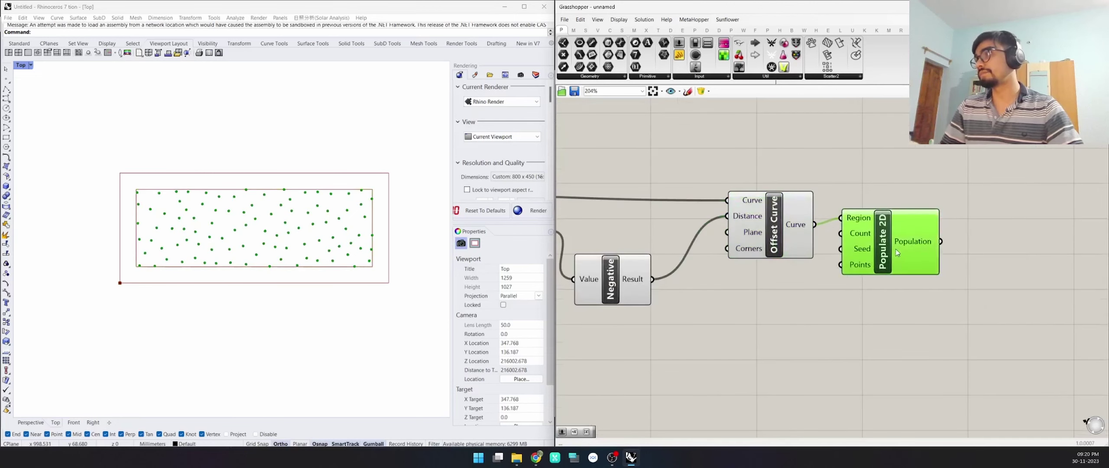
{"action": "left_click_drag", "start_coordinate": [897, 254], "coordinate": [926, 252]}
{"action": "left_click", "coordinate": [829, 324]}
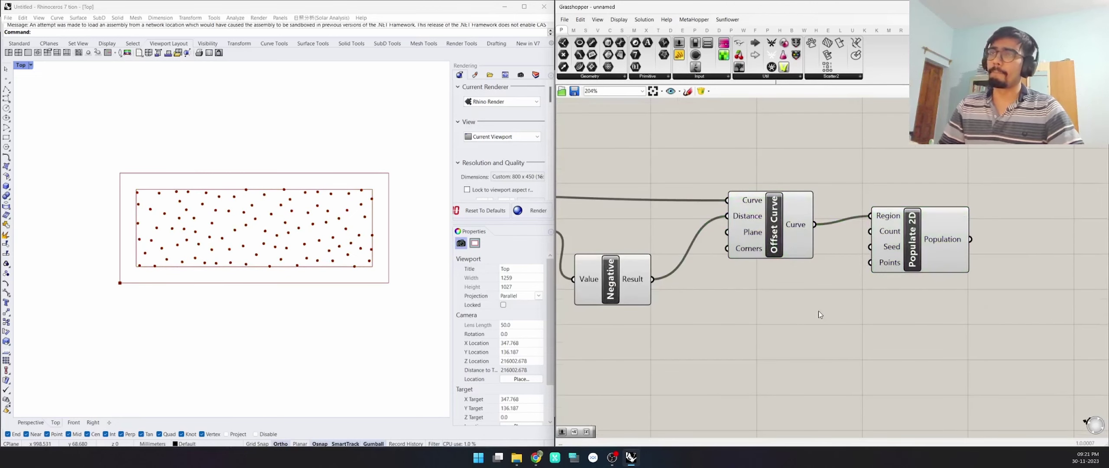
{"action": "left_click_drag", "start_coordinate": [892, 256], "coordinate": [901, 278]}
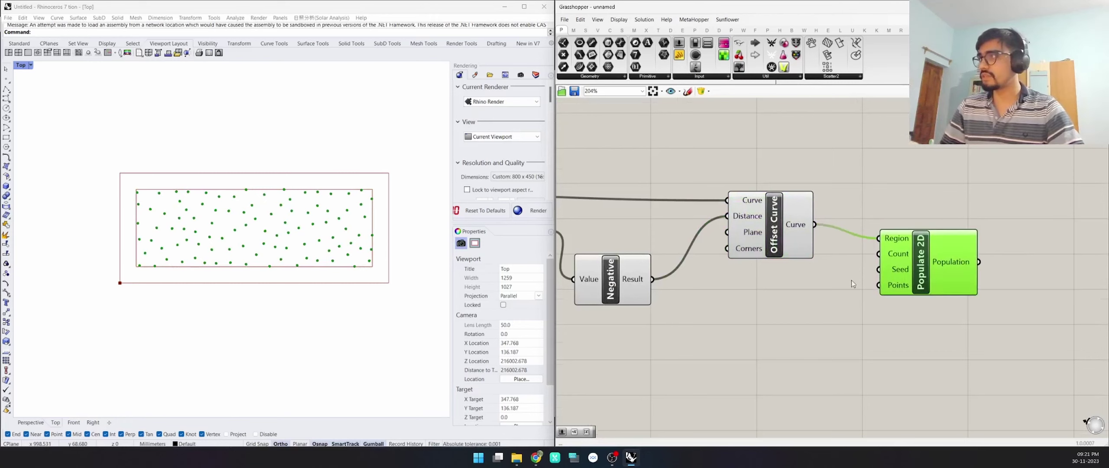
{"action": "left_click", "coordinate": [818, 304]}
{"action": "type", "text": "z"}
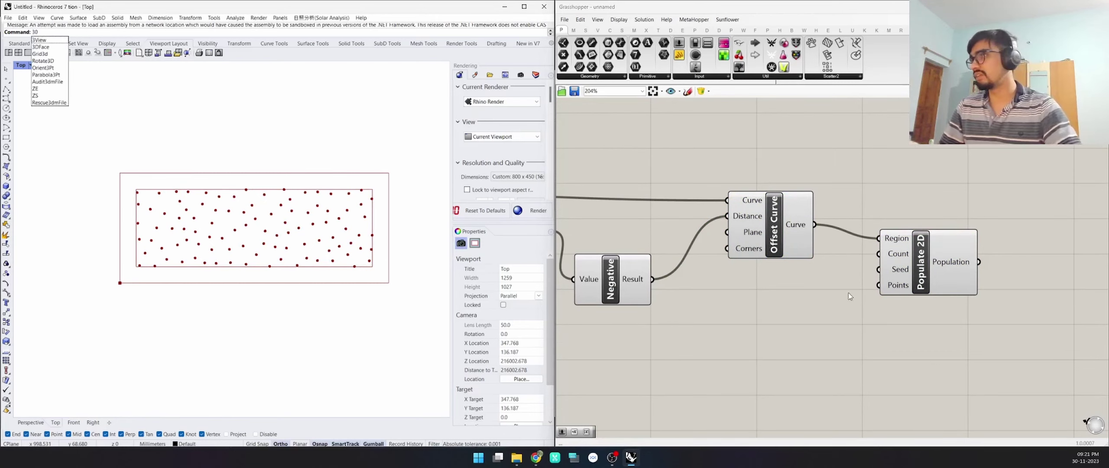
{"action": "key", "text": "Escape"}
Add a number slider with value 30 and connect it to the Populate 2D Count input.
{"action": "double_click", "coordinate": [815, 335]}
{"action": "type", "text": "30"}
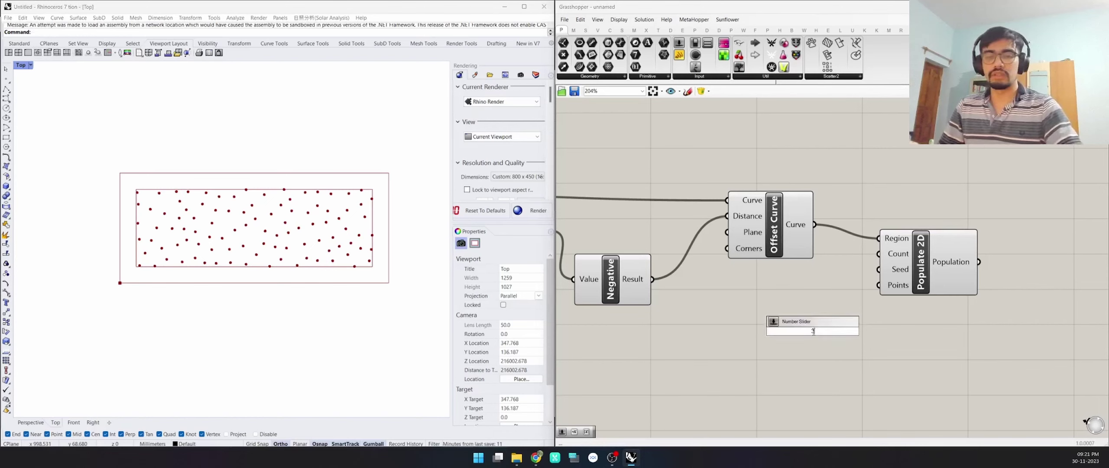
{"action": "key", "text": "Return"}
{"action": "left_click_drag", "start_coordinate": [886, 331], "coordinate": [878, 253]}
{"action": "scroll", "coordinate": [843, 271], "scroll_direction": "down", "scroll_amount": 3}
{"action": "left_click", "coordinate": [843, 271]}
Add a Voronoi component, feeding its Points input from Population and its Boundary input from the offset Curve.
{"action": "double_click", "coordinate": [950, 281]}
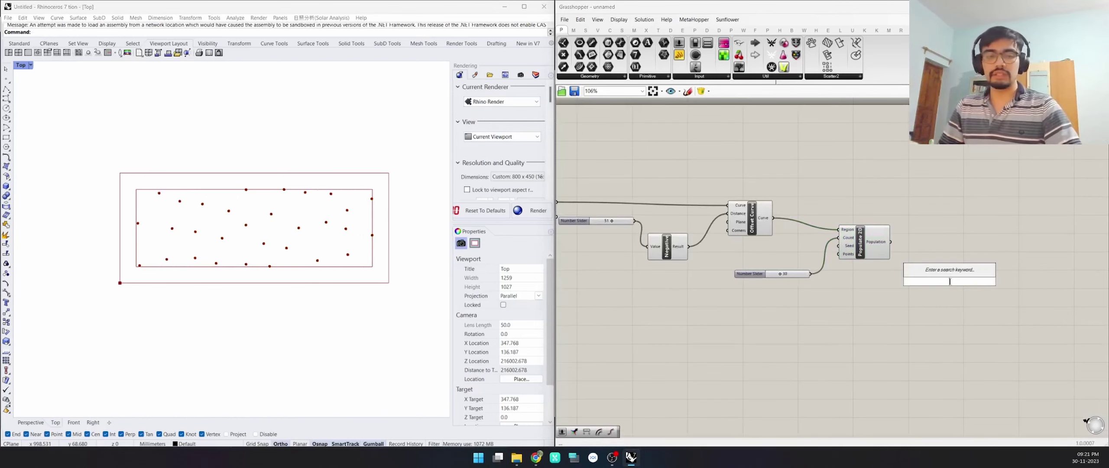
{"action": "type", "text": "voro"}
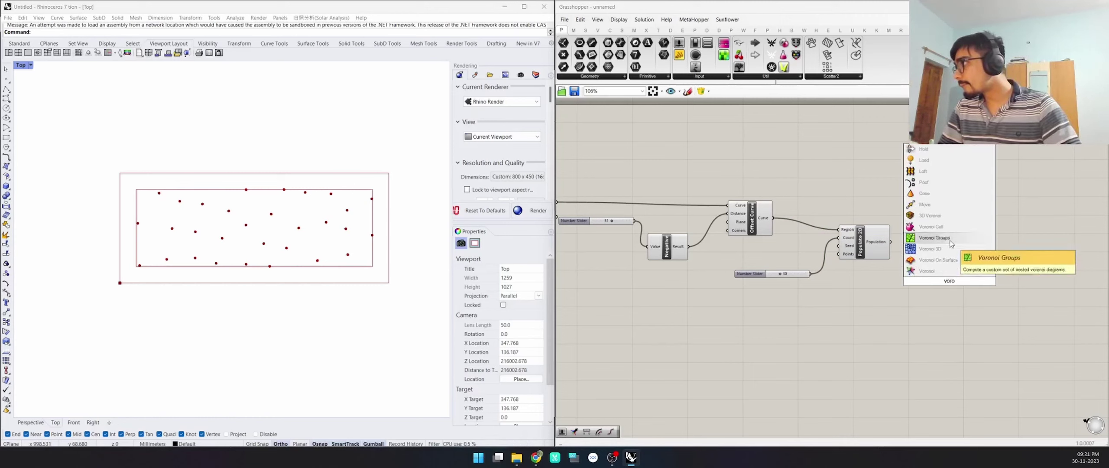
{"action": "left_click", "coordinate": [946, 271]}
{"action": "left_click_drag", "start_coordinate": [946, 271], "coordinate": [968, 260]}
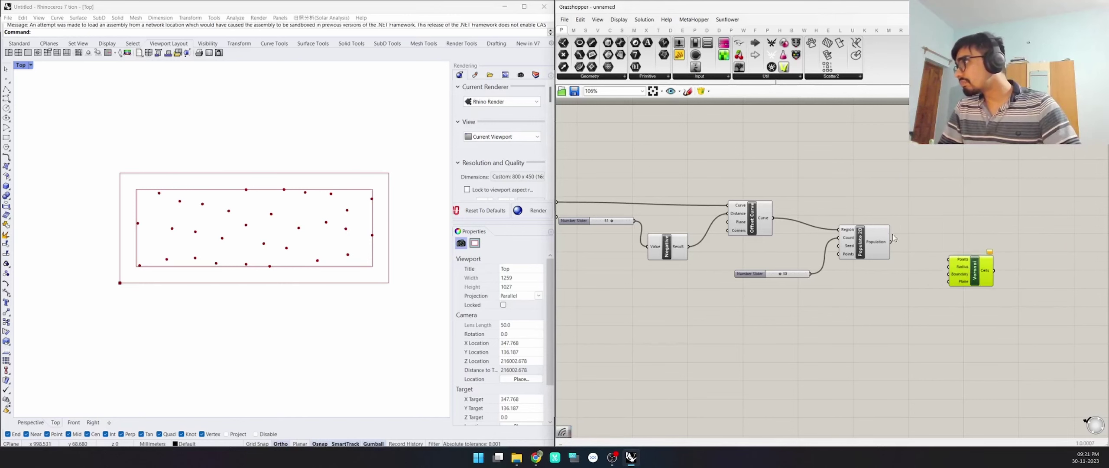
{"action": "left_click_drag", "start_coordinate": [891, 241], "coordinate": [948, 259]}
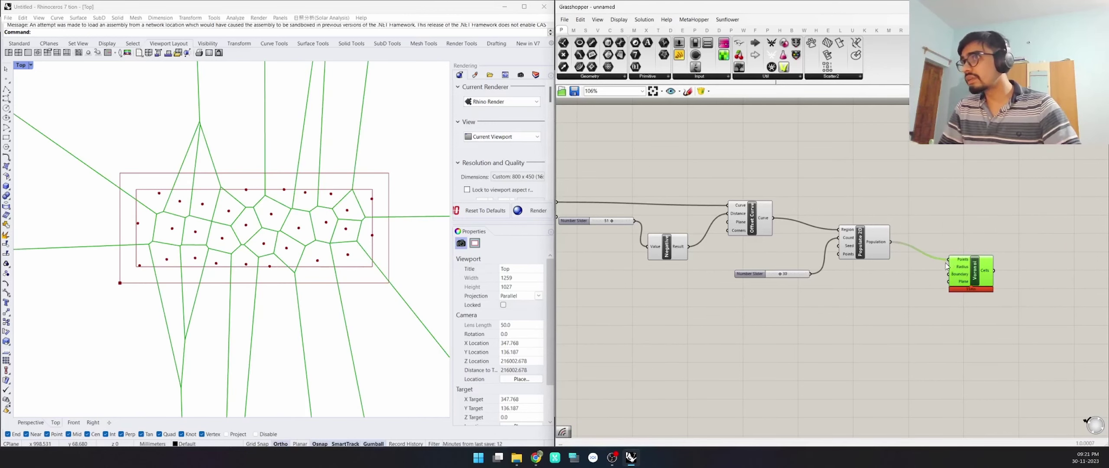
{"action": "scroll", "coordinate": [972, 287], "scroll_direction": "up", "scroll_amount": 3}
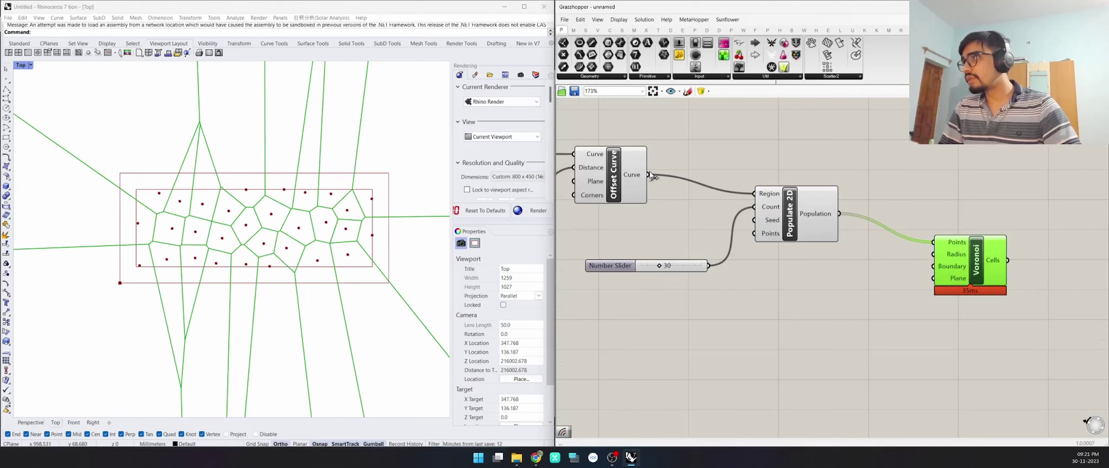
{"action": "left_click_drag", "start_coordinate": [650, 174], "coordinate": [934, 266]}
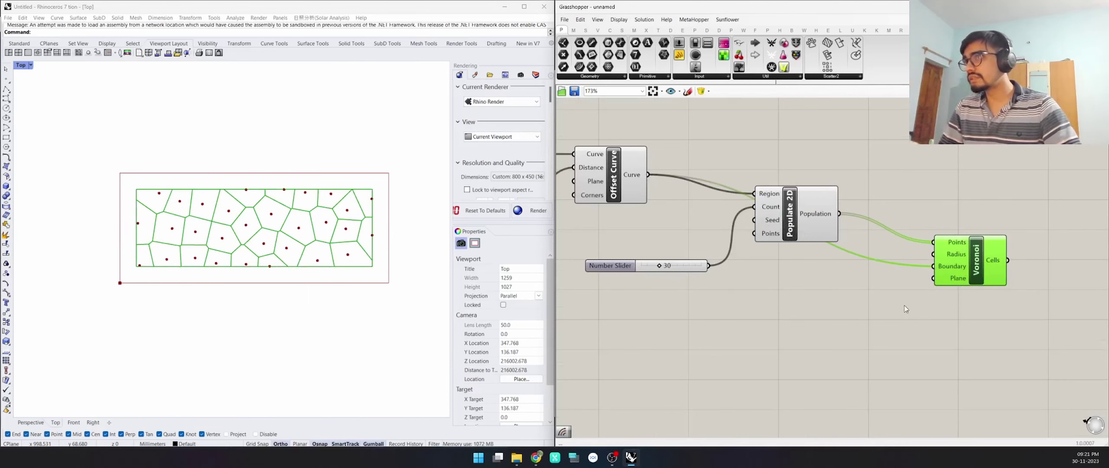
Try a number slider on the Voronoi Radius input, first at 5 and raised to 10.
{"action": "scroll", "coordinate": [942, 254], "scroll_direction": "up", "scroll_amount": 3}
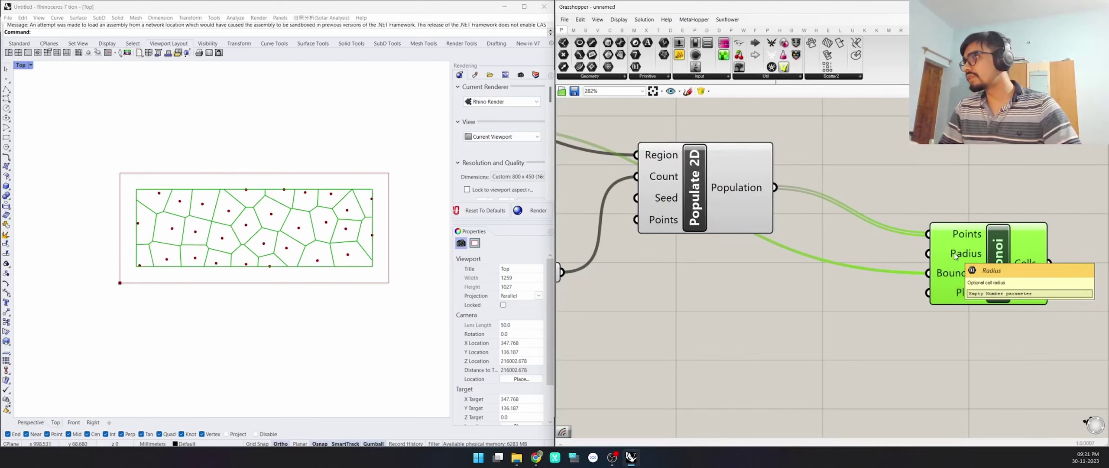
{"action": "double_click", "coordinate": [901, 255]}
{"action": "type", "text": "5"}
{"action": "key", "text": "Return"}
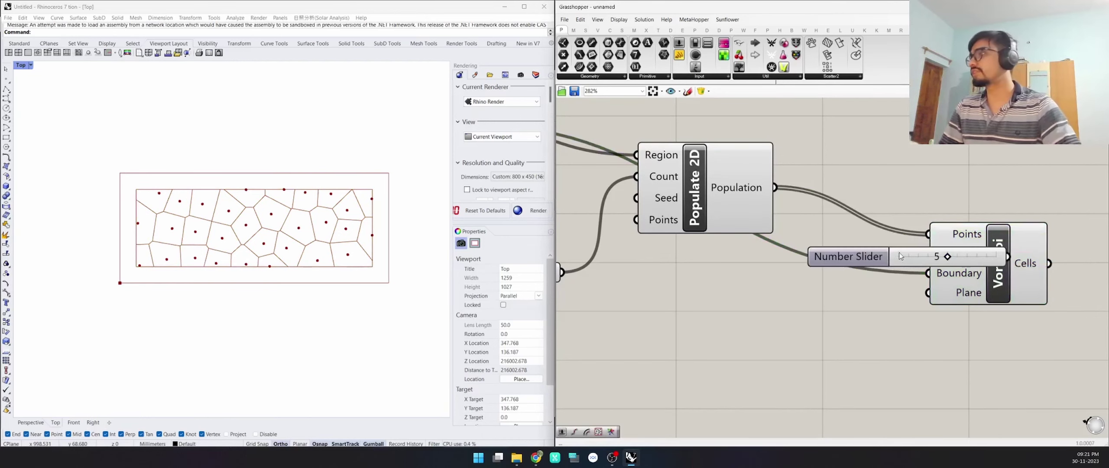
{"action": "left_click_drag", "start_coordinate": [860, 262], "coordinate": [736, 253]}
{"action": "left_click_drag", "start_coordinate": [884, 248], "coordinate": [927, 254]}
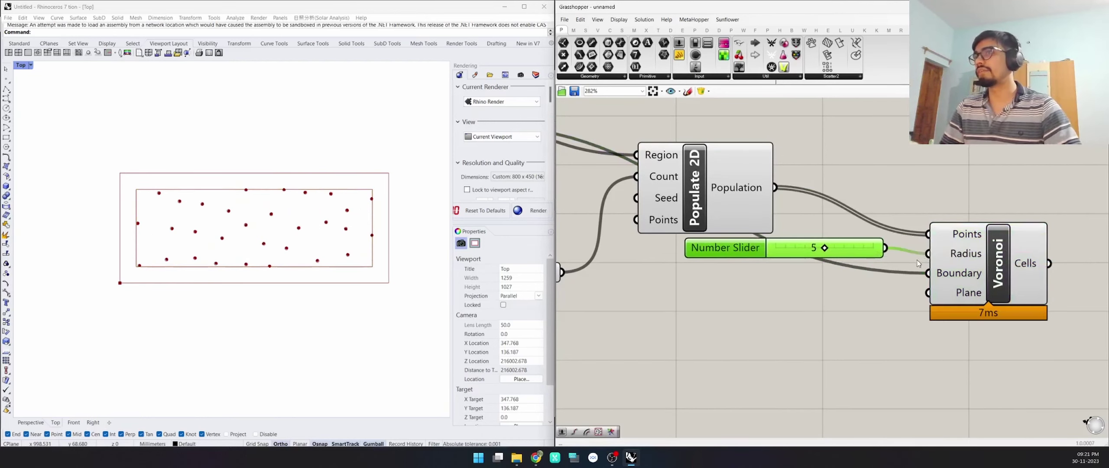
{"action": "left_click_drag", "start_coordinate": [825, 255], "coordinate": [896, 248]}
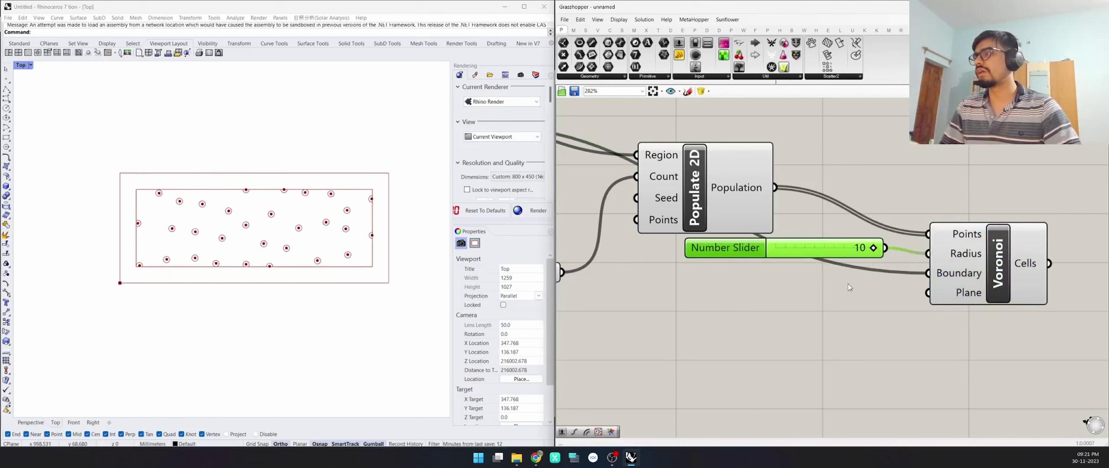
Try a second number slider with value 100 as the Voronoi Radius input instead.
{"action": "double_click", "coordinate": [795, 301]}
{"action": "type", "text": "100"}
{"action": "key", "text": "Return"}
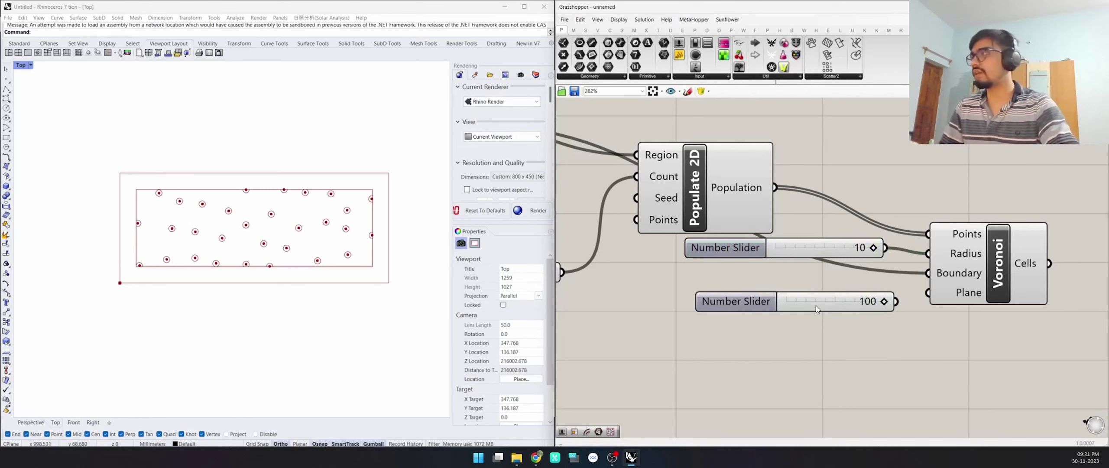
{"action": "left_click_drag", "start_coordinate": [895, 301], "coordinate": [927, 253]}
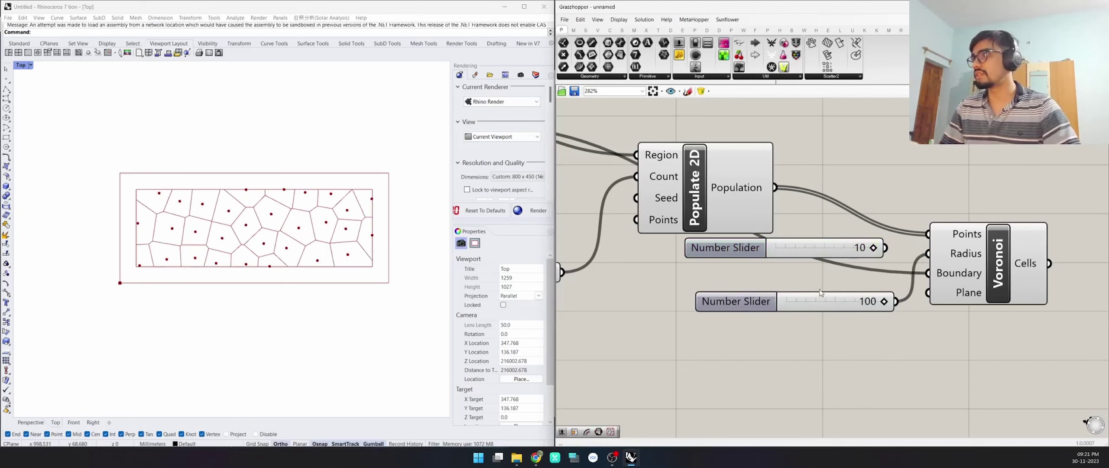
{"action": "mouse_move", "coordinate": [883, 302]}
{"action": "left_mouse_down"}
{"action": "mouse_move", "coordinate": [812, 303]}
{"action": "mouse_move", "coordinate": [883, 300]}
{"action": "left_mouse_up"}
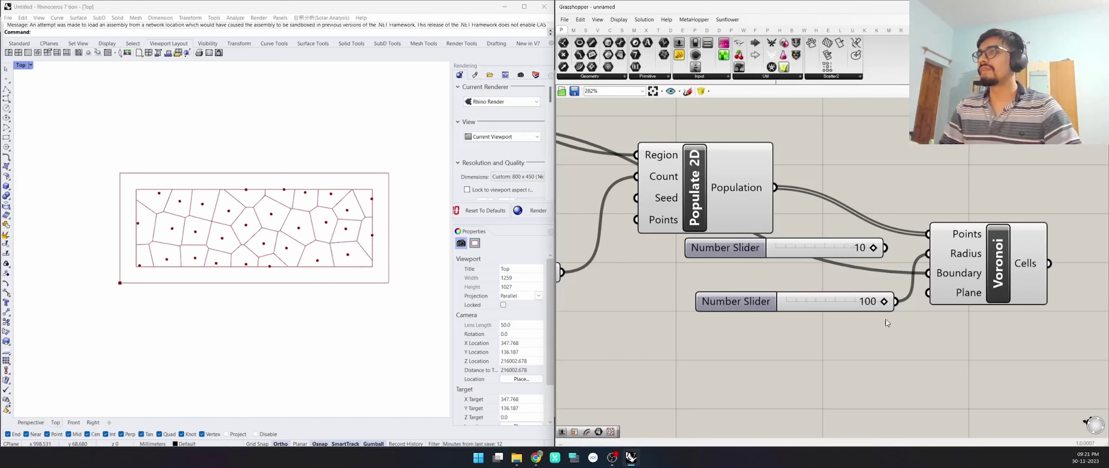
Delete both trial radius sliders beside the Voronoi component.
{"action": "left_click", "coordinate": [736, 298]}
{"action": "key", "text": "Delete"}
{"action": "left_click", "coordinate": [732, 248]}
{"action": "key", "text": "Delete"}
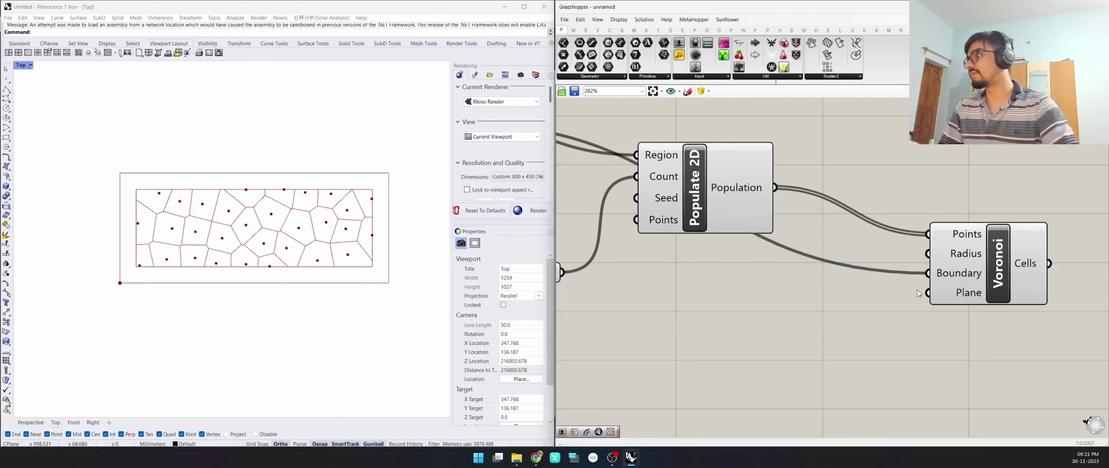
Add an Offset Curve component after the Voronoi component, feeding its Curve input from the Voronoi Cells output.
{"action": "left_click_drag", "start_coordinate": [971, 284], "coordinate": [947, 257]}
{"action": "right_click_drag", "start_coordinate": [830, 286], "coordinate": [751, 314]}
{"action": "left_click", "coordinate": [830, 343]}
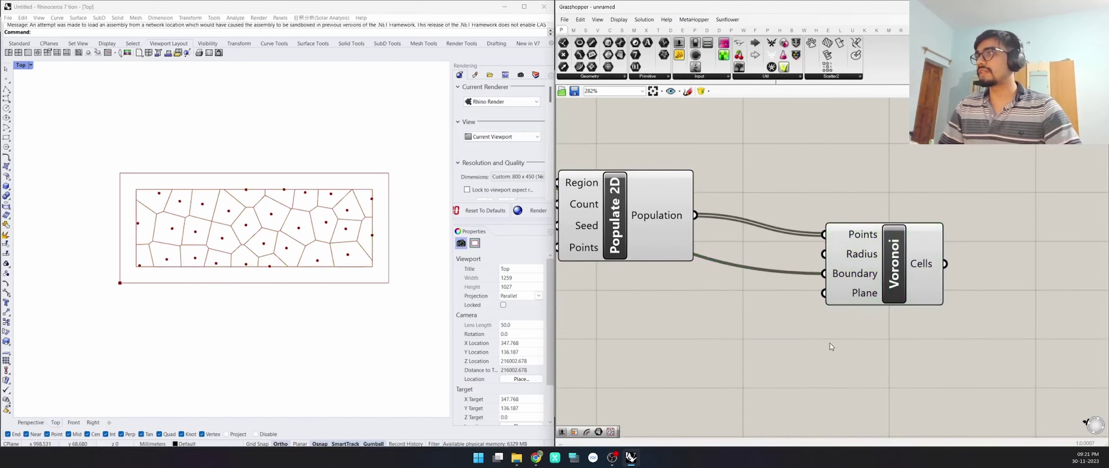
{"action": "double_click", "coordinate": [981, 269]}
{"action": "type", "text": "off"}
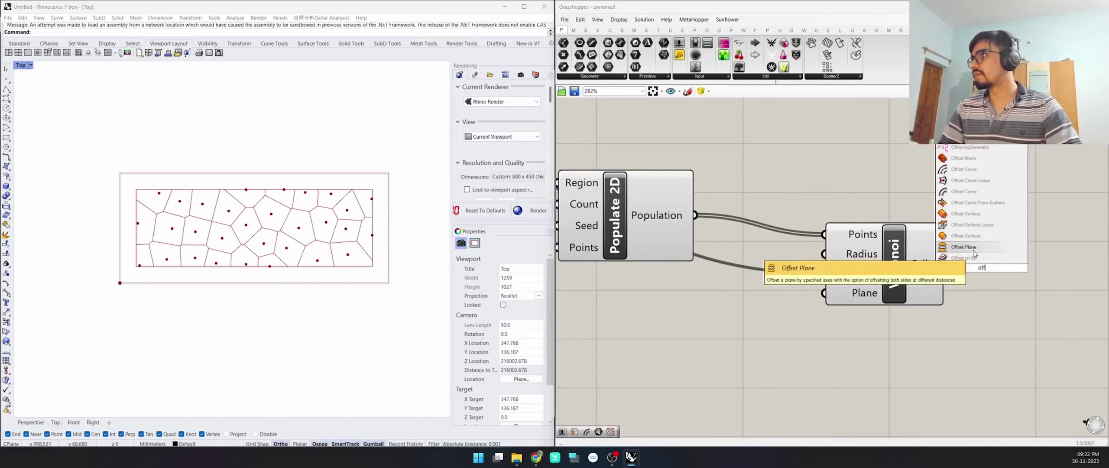
{"action": "left_click", "coordinate": [970, 194]}
{"action": "left_click_drag", "start_coordinate": [964, 282], "coordinate": [1021, 305]}
{"action": "left_click_drag", "start_coordinate": [944, 263], "coordinate": [981, 258]}
{"action": "scroll", "coordinate": [974, 256], "scroll_direction": "up", "scroll_amount": 5}
{"action": "scroll", "coordinate": [266, 234], "scroll_direction": "up", "scroll_amount": 10}
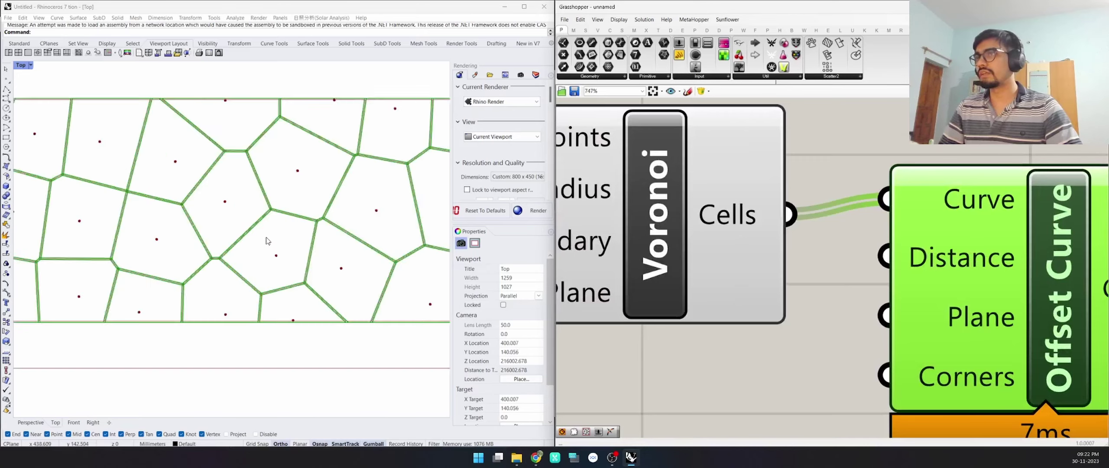
Add a number slider with value 20 as the cell offset's Distance input and lower it to 12.
{"action": "scroll", "coordinate": [266, 229], "scroll_direction": "down", "scroll_amount": 5}
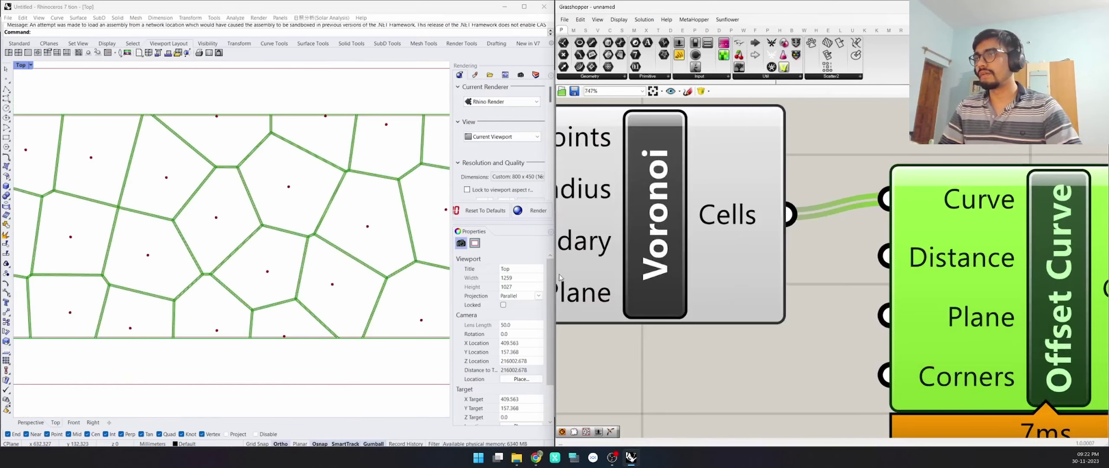
{"action": "scroll", "coordinate": [974, 299], "scroll_direction": "down", "scroll_amount": 6}
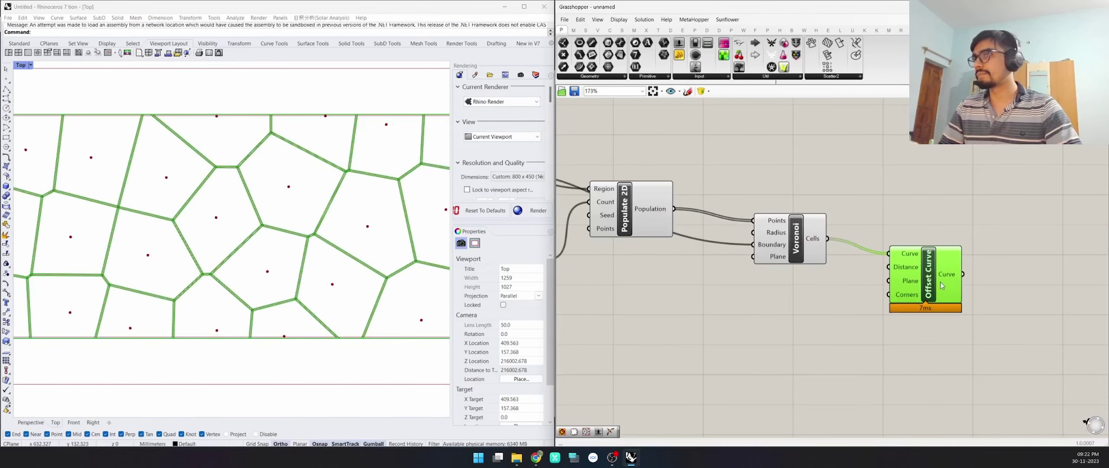
{"action": "double_click", "coordinate": [840, 286]}
{"action": "type", "text": "20"}
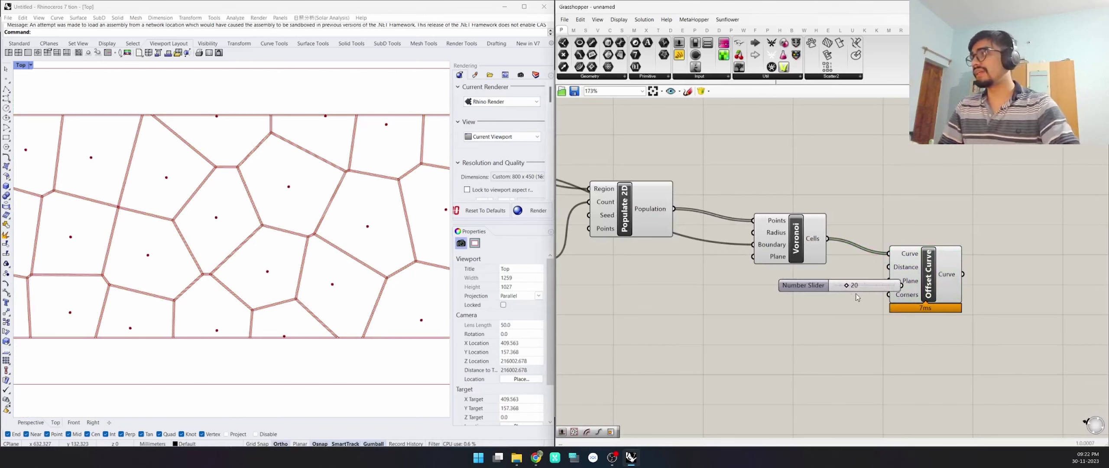
{"action": "key", "text": "Return"}
{"action": "left_click_drag", "start_coordinate": [847, 284], "coordinate": [888, 266]}
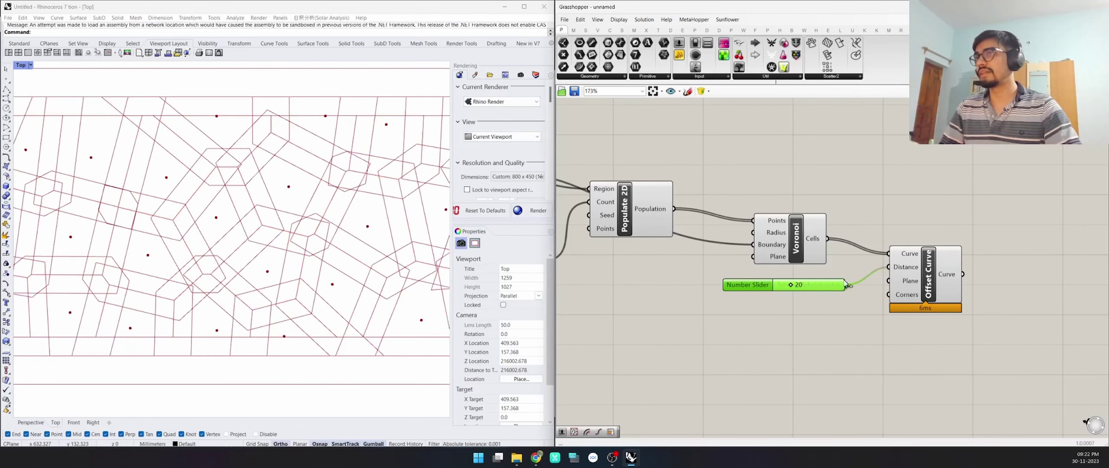
{"action": "left_click_drag", "start_coordinate": [794, 281], "coordinate": [785, 289]}
{"action": "scroll", "coordinate": [236, 233], "scroll_direction": "down", "scroll_amount": 5}
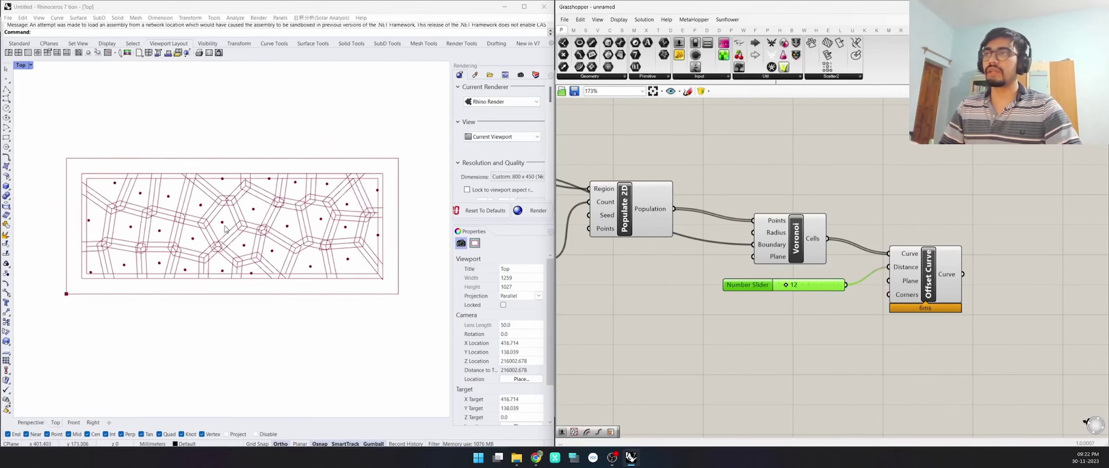
Examine the offset Voronoi cells across the panel, including the corners and the edges along the inner rectangle.
{"action": "scroll", "coordinate": [269, 261], "scroll_direction": "up", "scroll_amount": 5}
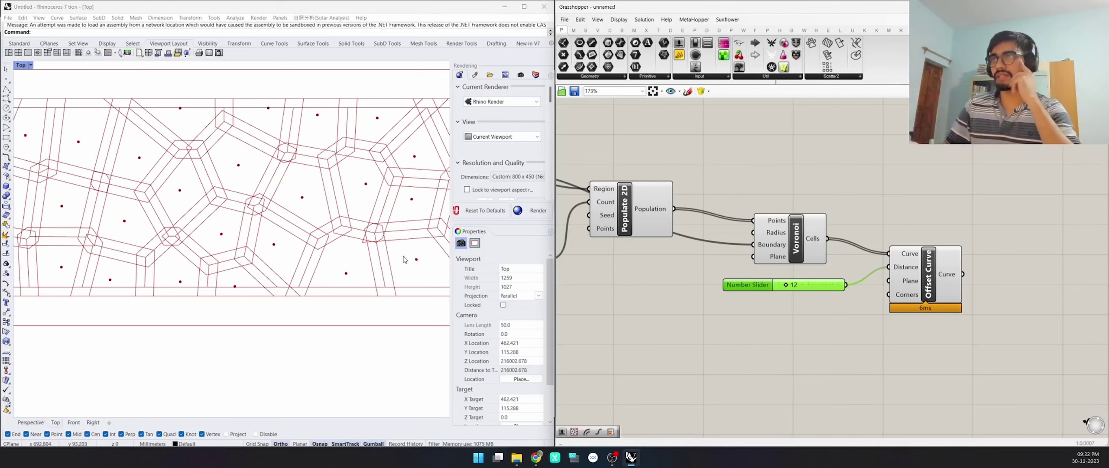
{"action": "left_click_drag", "start_coordinate": [930, 280], "coordinate": [945, 288]}
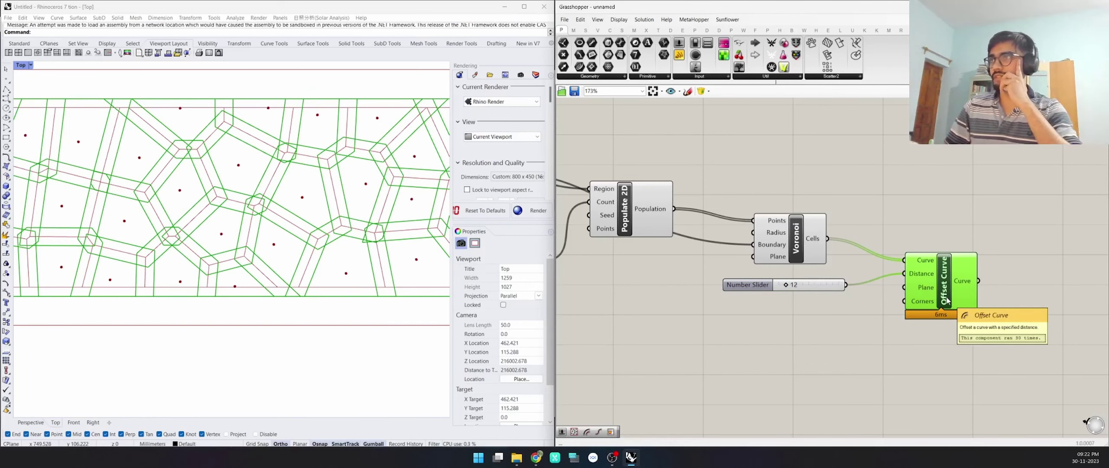
{"action": "scroll", "coordinate": [303, 236], "scroll_direction": "down", "scroll_amount": 5}
{"action": "scroll", "coordinate": [167, 223], "scroll_direction": "up", "scroll_amount": 3}
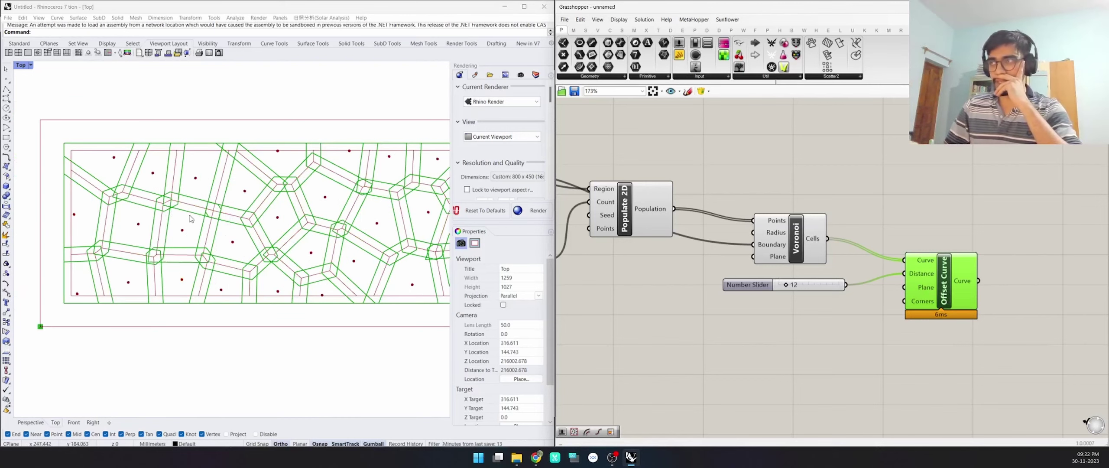
{"action": "scroll", "coordinate": [147, 247], "scroll_direction": "up", "scroll_amount": 6}
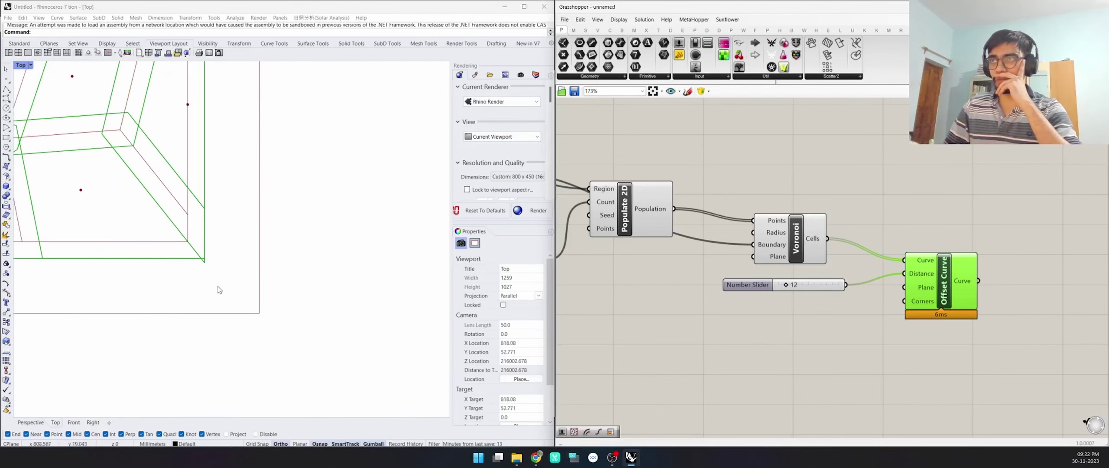
{"action": "scroll", "coordinate": [238, 256], "scroll_direction": "down", "scroll_amount": 2}
{"action": "scroll", "coordinate": [289, 223], "scroll_direction": "down", "scroll_amount": 4}
{"action": "right_click_drag", "start_coordinate": [76, 166], "coordinate": [261, 214]}
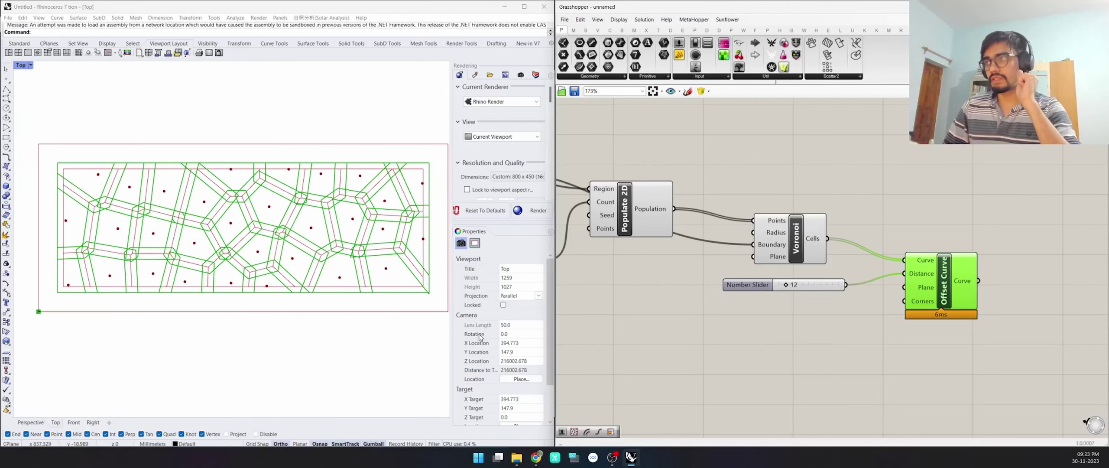
{"action": "scroll", "coordinate": [754, 166], "scroll_direction": "down", "scroll_amount": 3}
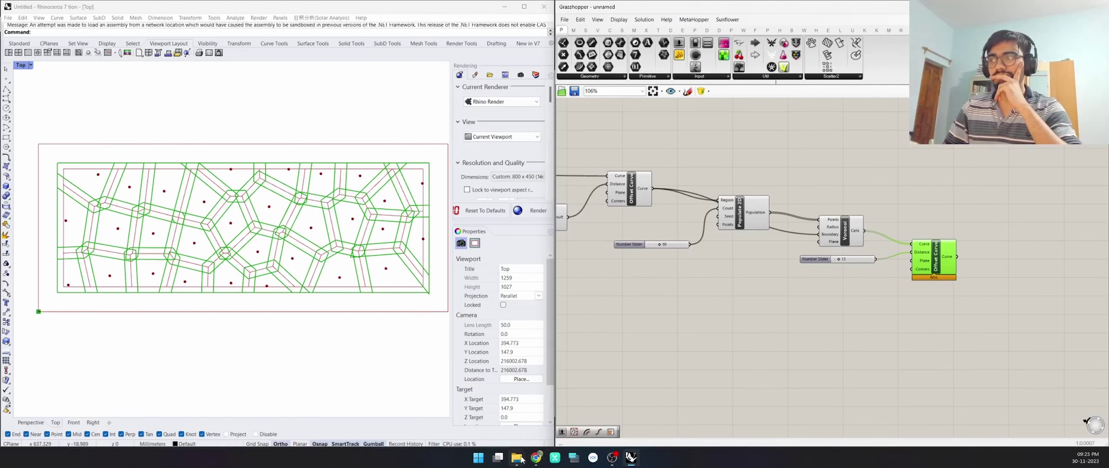
View the Render Waiting 01 reference image from the clinic's Images folder, and return to the Grasshopper definition.
{"action": "mouse_move", "coordinate": [517, 458]}
{"action": "left_click", "coordinate": [538, 430]}
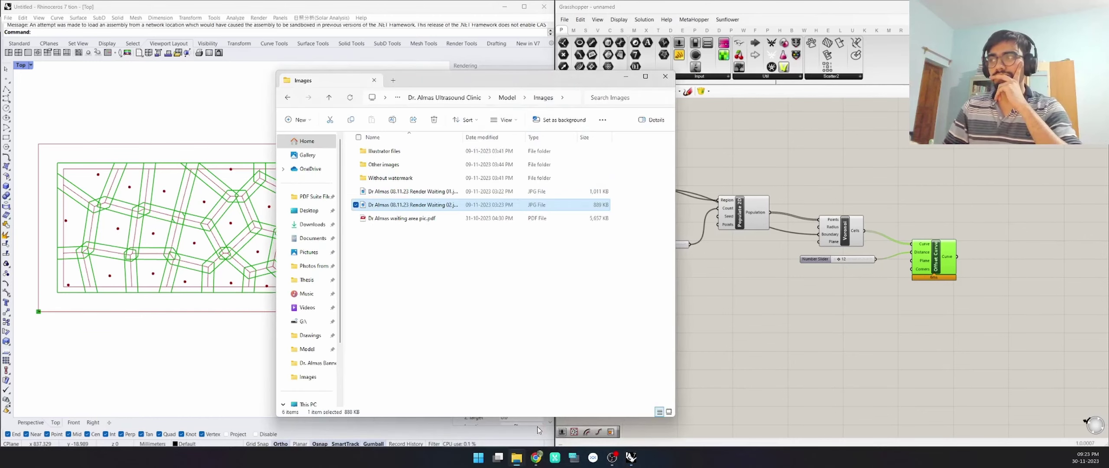
{"action": "double_click", "coordinate": [401, 192]}
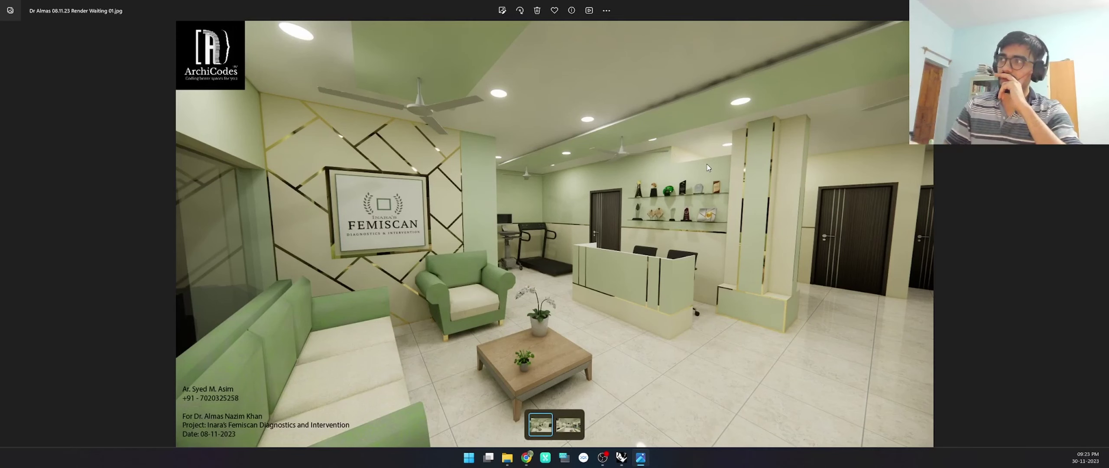
{"action": "key", "text": "Escape"}
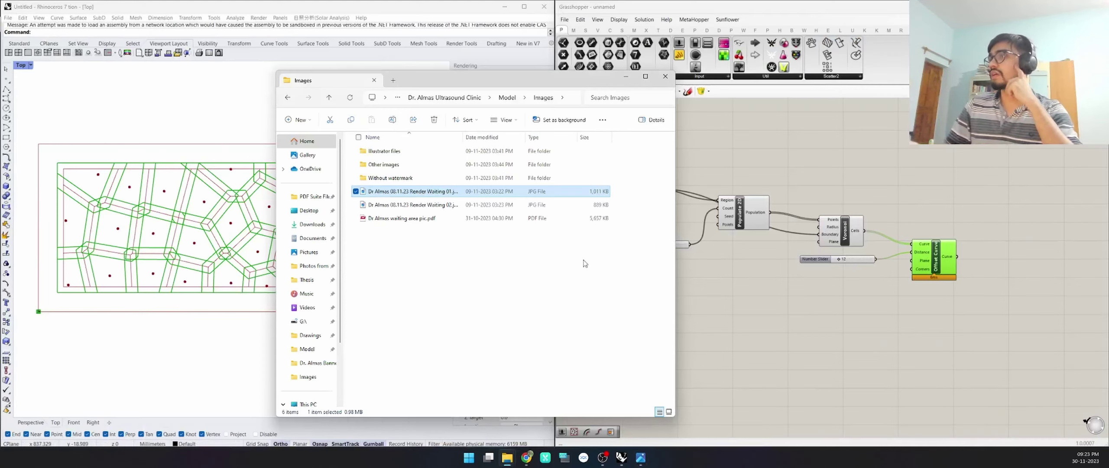
{"action": "left_click", "coordinate": [626, 77]}
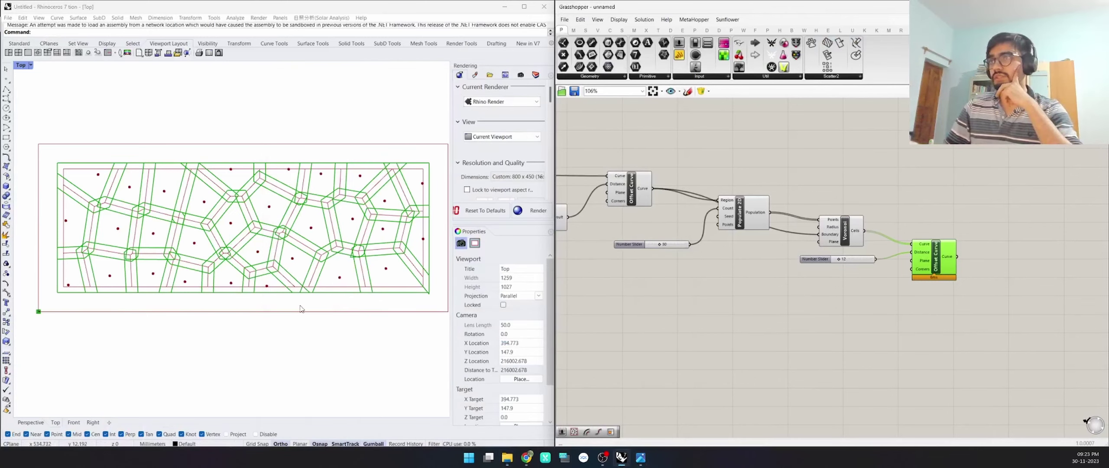
Move the Populate 2D, Voronoi and cell Offset Curve components with their two sliders up and away from the main chain.
{"action": "left_click", "coordinate": [800, 300]}
{"action": "scroll", "coordinate": [800, 300], "scroll_direction": "down", "scroll_amount": 5}
{"action": "right_click_drag", "start_coordinate": [747, 265], "coordinate": [807, 295]}
{"action": "scroll", "coordinate": [807, 295], "scroll_direction": "up", "scroll_amount": 4}
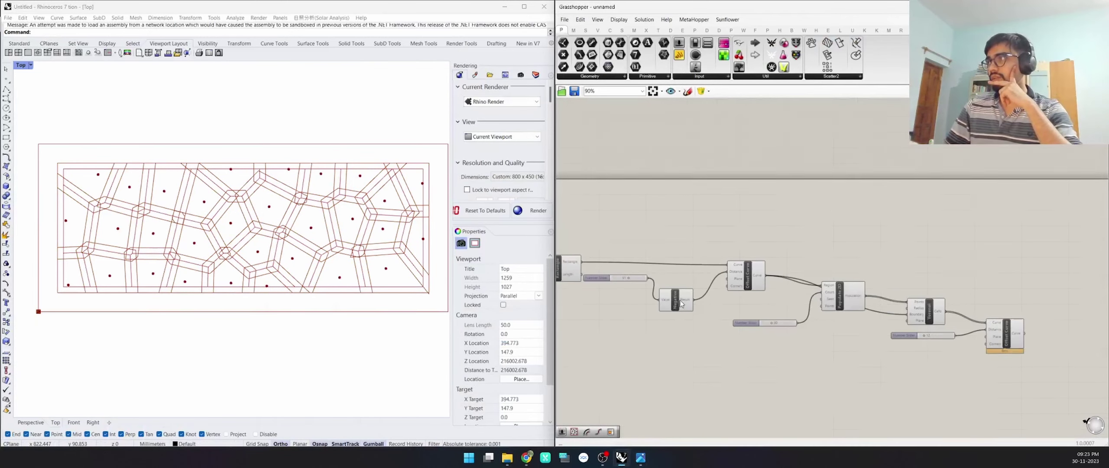
{"action": "left_click_drag", "start_coordinate": [1021, 244], "coordinate": [822, 365]}
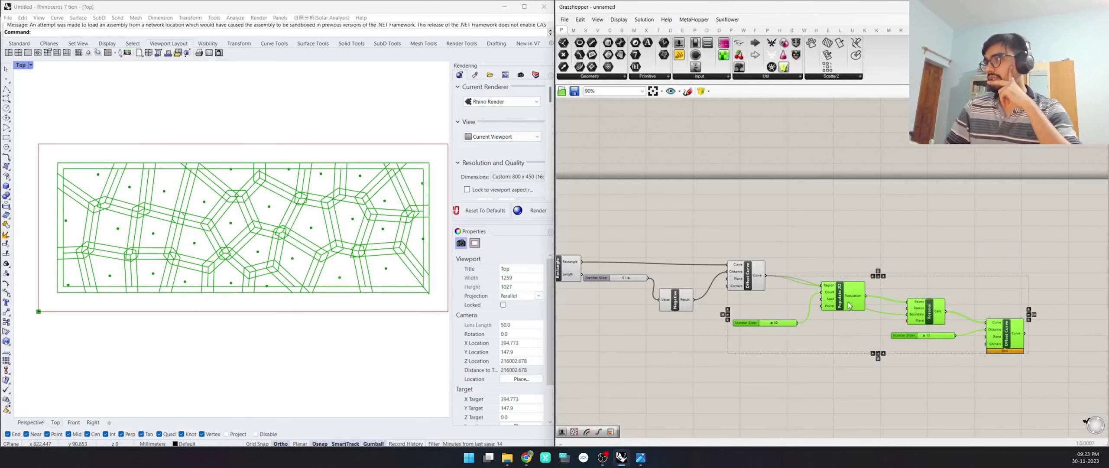
{"action": "left_click_drag", "start_coordinate": [849, 305], "coordinate": [912, 210]}
{"action": "scroll", "coordinate": [912, 210], "scroll_direction": "down", "scroll_amount": 2}
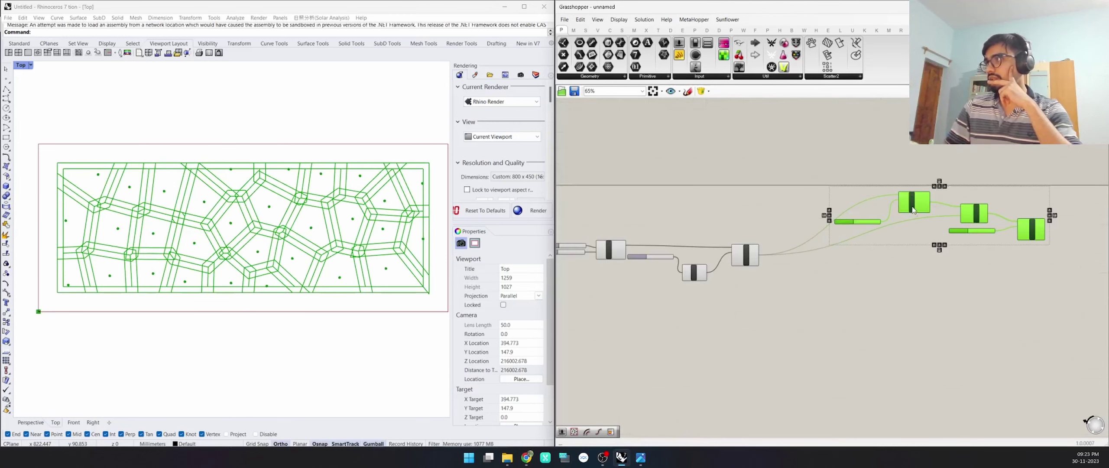
Disable the selected Populate 2D, Voronoi and cell Offset Curve components together with their sliders.
{"action": "middle_click", "coordinate": [912, 207]}
{"action": "left_click", "coordinate": [936, 208]}
{"action": "middle_click", "coordinate": [902, 201]}
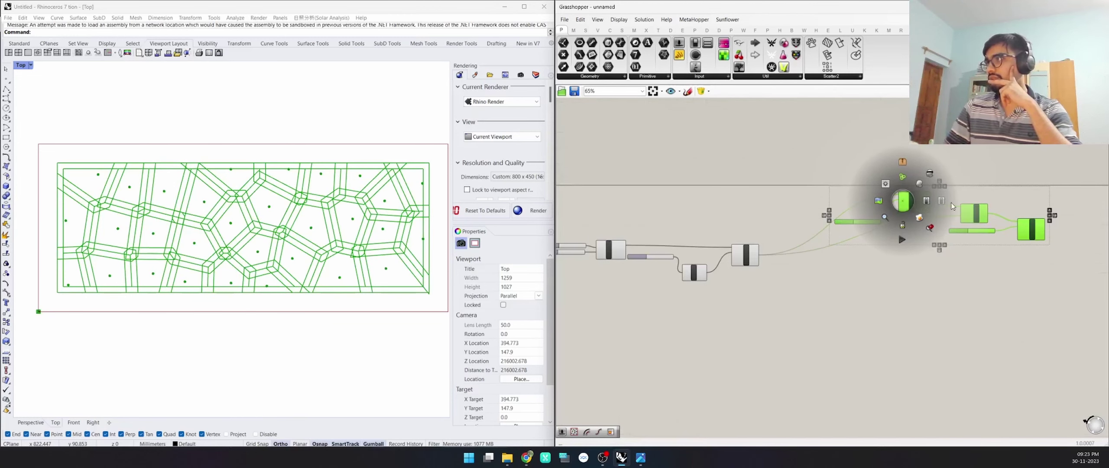
{"action": "left_click", "coordinate": [943, 202]}
{"action": "scroll", "coordinate": [738, 298], "scroll_direction": "up", "scroll_amount": 2}
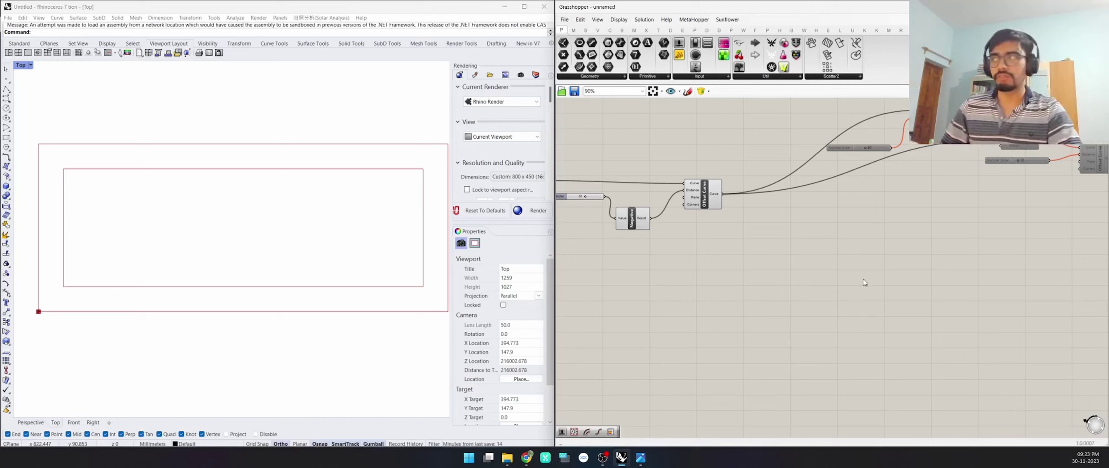
Try a Rectangle Grid component in the free area below the rectangle's Offset Curve, and delete it.
{"action": "right_click", "coordinate": [822, 244]}
{"action": "left_click", "coordinate": [818, 256]}
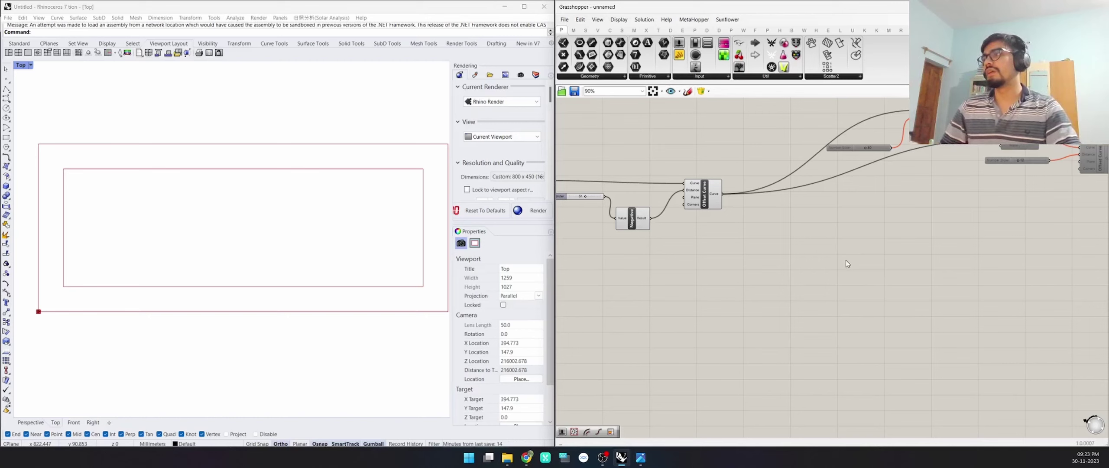
{"action": "double_click", "coordinate": [846, 260]}
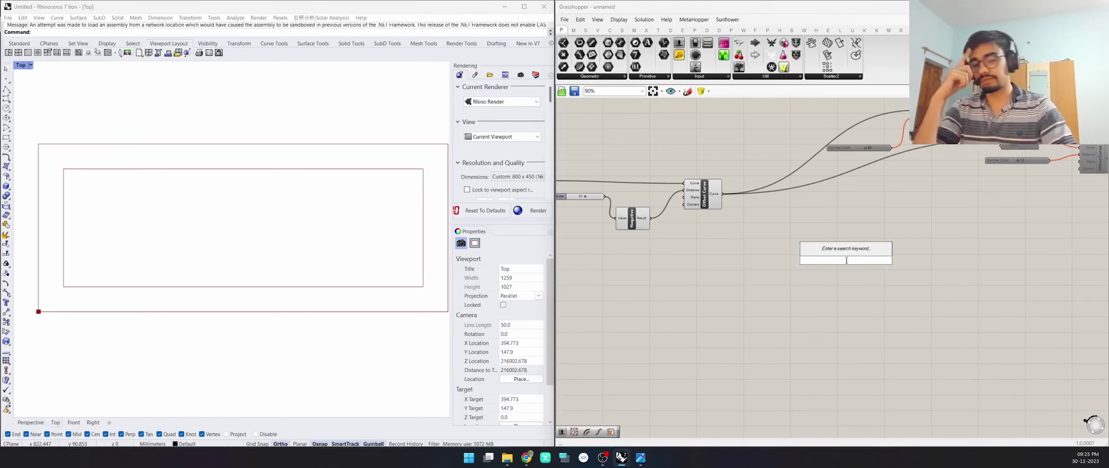
{"action": "type", "text": "grid"}
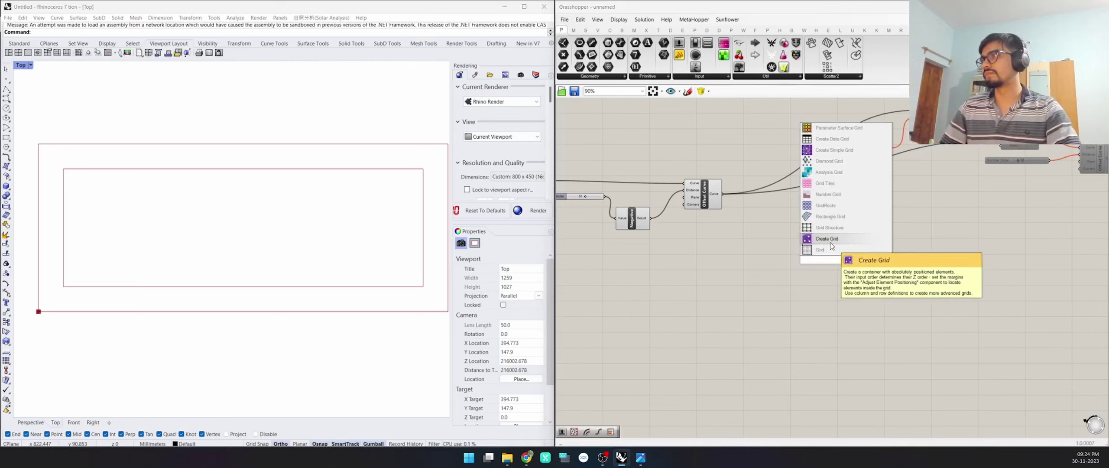
{"action": "left_click", "coordinate": [836, 216]}
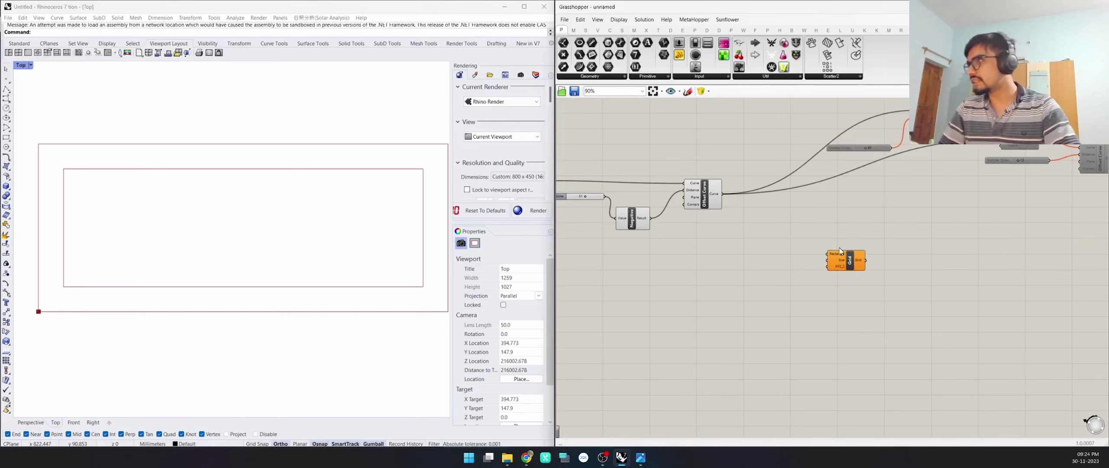
{"action": "left_click_drag", "start_coordinate": [885, 241], "coordinate": [797, 308]}
{"action": "key", "text": "Delete"}
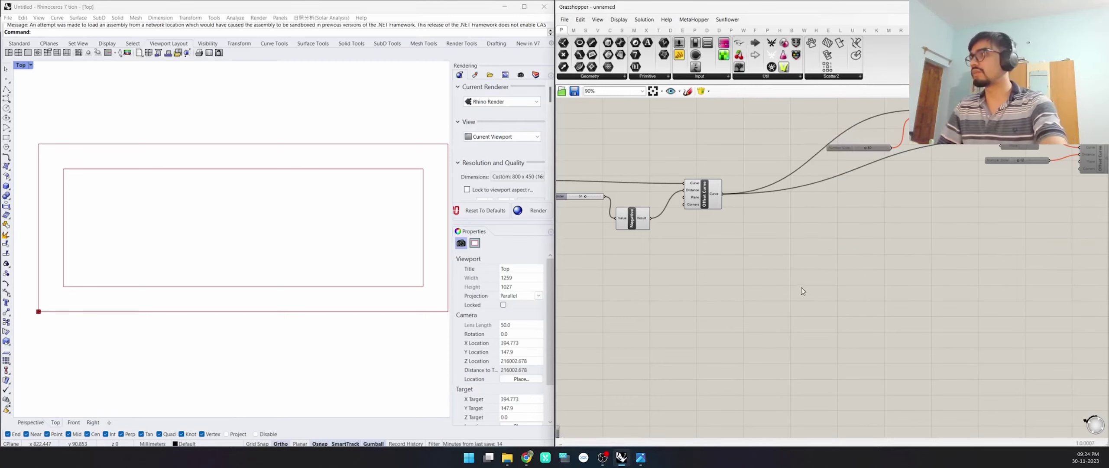
Add a Rectangular grid component and feed its Plane input from the rectangle's Offset Curve output.
{"action": "double_click", "coordinate": [802, 287]}
{"action": "type", "text": "rectan"}
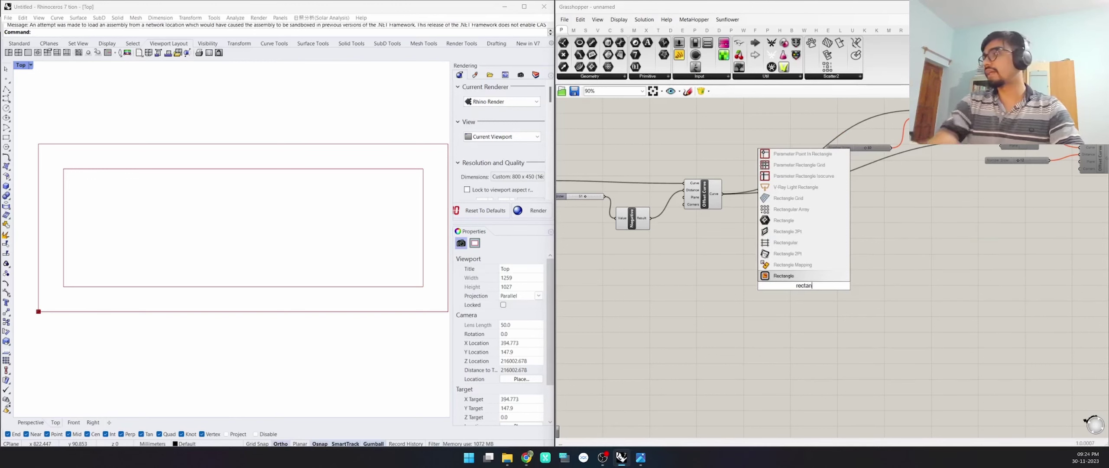
{"action": "left_click", "coordinate": [809, 245]}
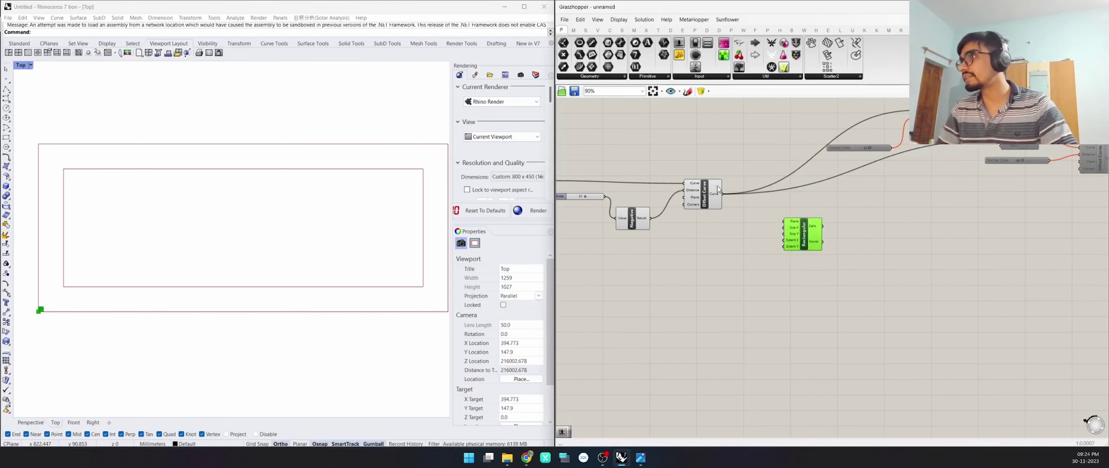
{"action": "left_click_drag", "start_coordinate": [722, 194], "coordinate": [784, 222]}
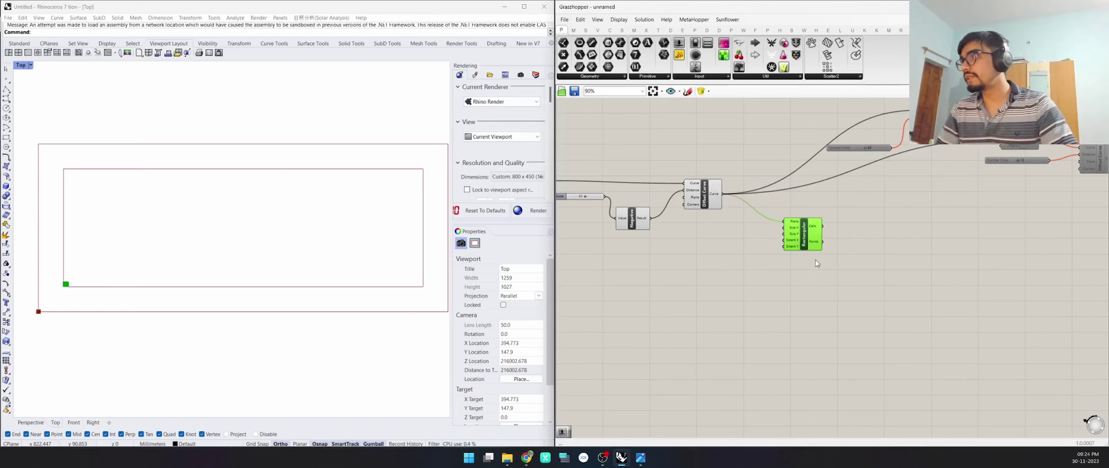
{"action": "scroll", "coordinate": [804, 243], "scroll_direction": "up", "scroll_amount": 3}
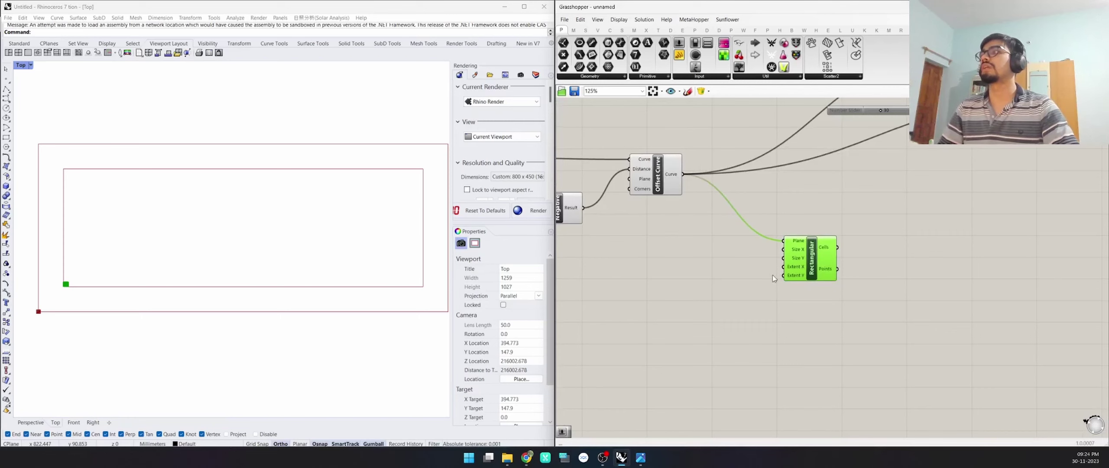
{"action": "scroll", "coordinate": [812, 271], "scroll_direction": "down", "scroll_amount": 2}
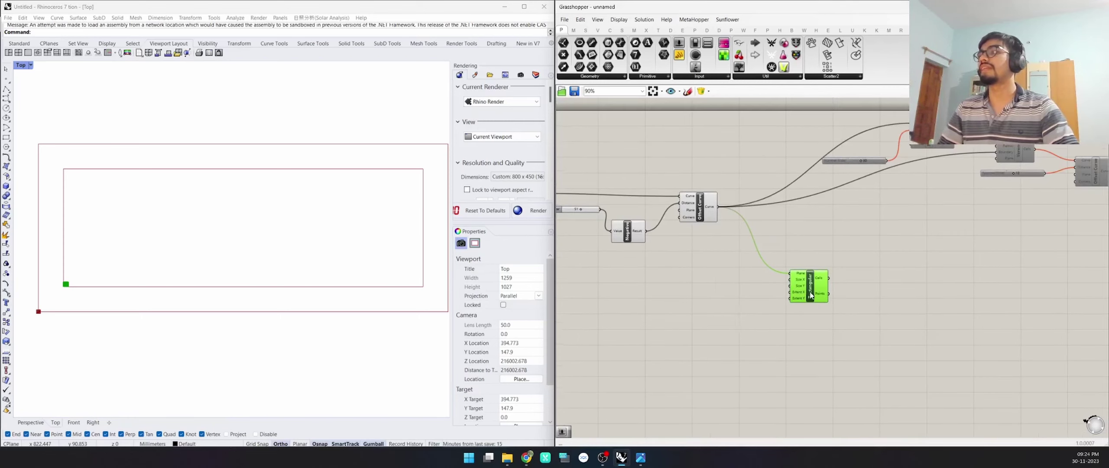
Add a Rectangle Grid component below the Rectangular grid and feed its Rectangle input from the Offset Curve output.
{"action": "double_click", "coordinate": [747, 315]}
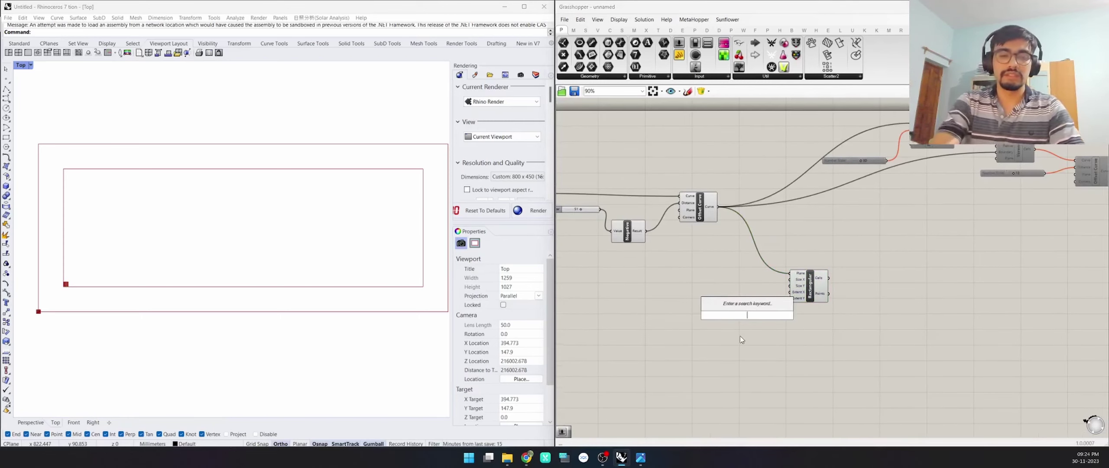
{"action": "type", "text": "grid"}
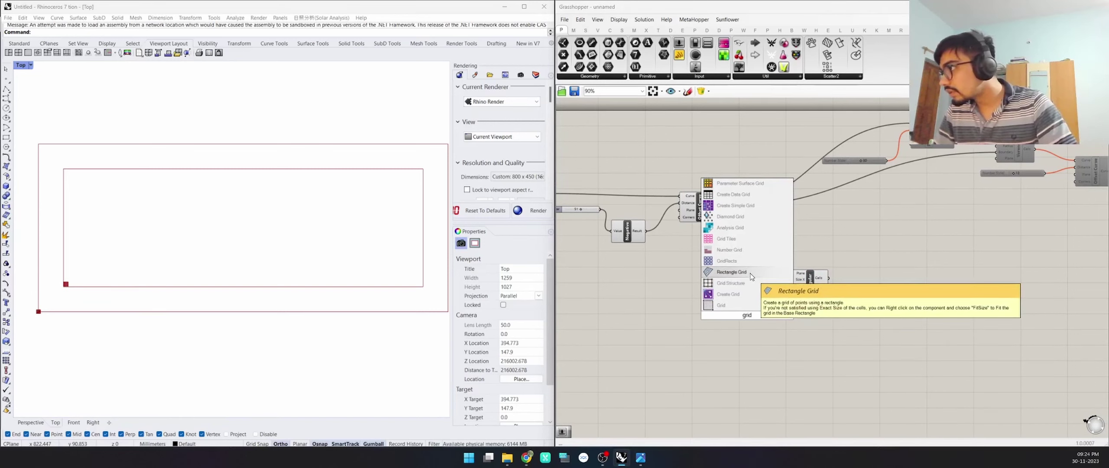
{"action": "left_click", "coordinate": [751, 276]}
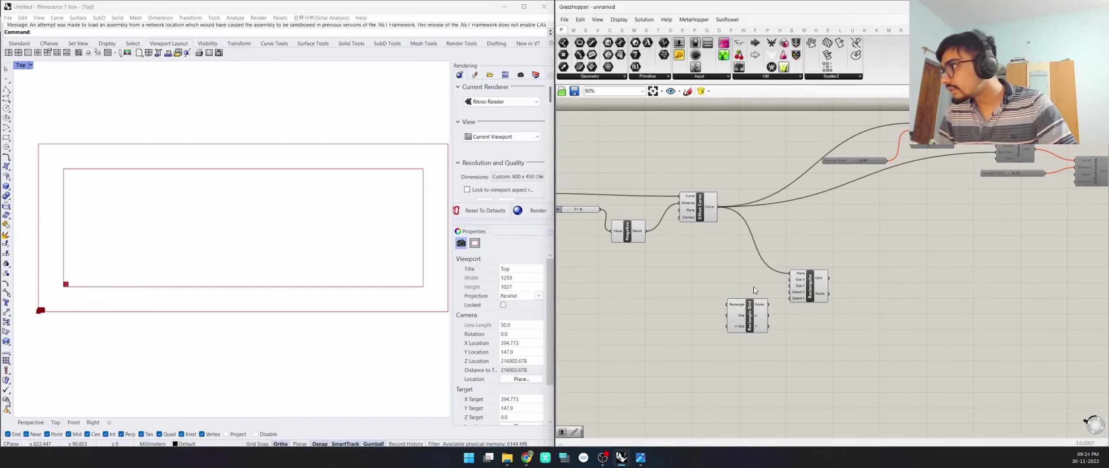
{"action": "left_click_drag", "start_coordinate": [718, 207], "coordinate": [745, 318]}
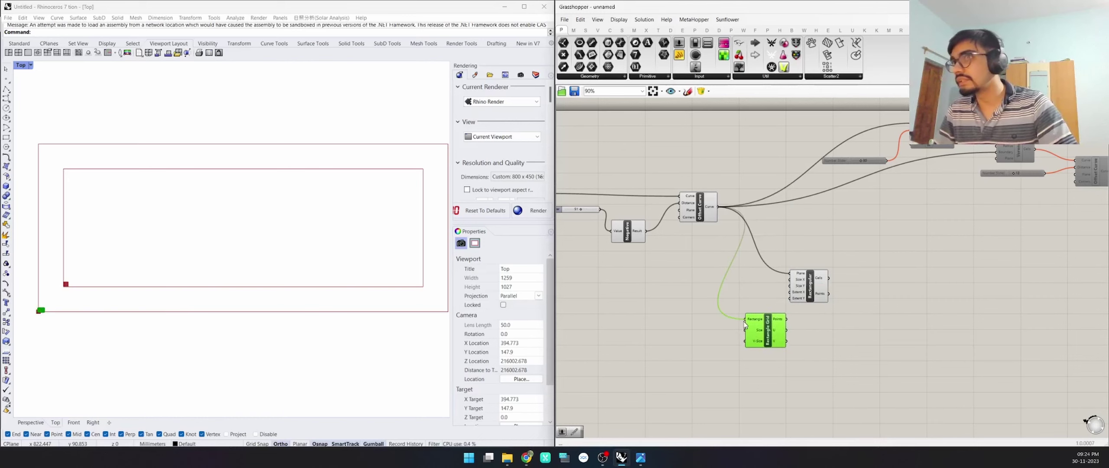
Create a number slider of 300 and wire it to both the Size and V-Size inputs of the Rectangle Grid.
{"action": "scroll", "coordinate": [375, 253], "scroll_direction": "up", "scroll_amount": 3}
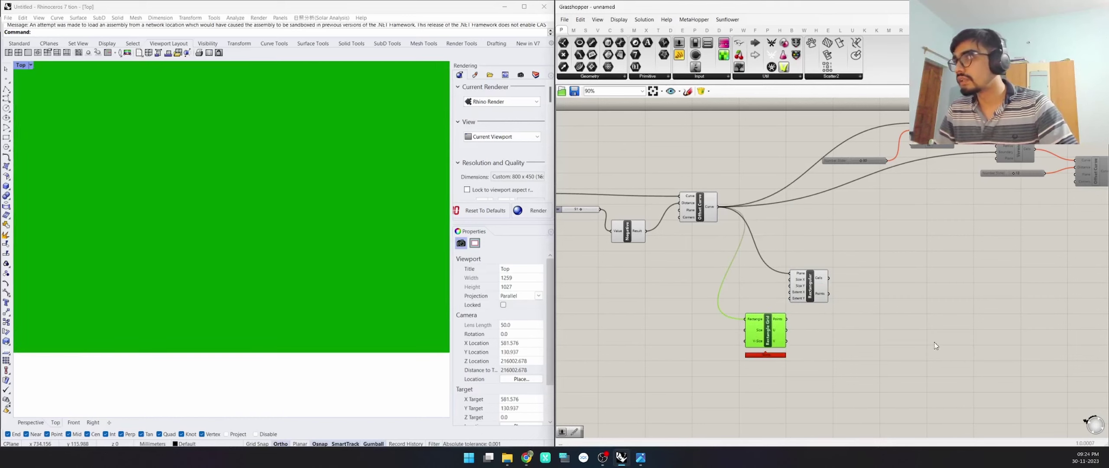
{"action": "scroll", "coordinate": [757, 320], "scroll_direction": "up", "scroll_amount": 8}
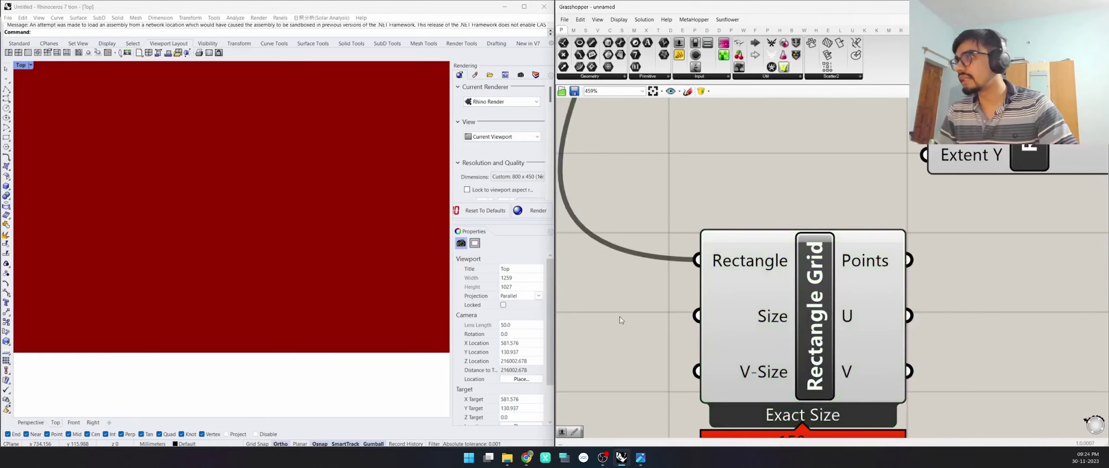
{"action": "double_click", "coordinate": [620, 316]}
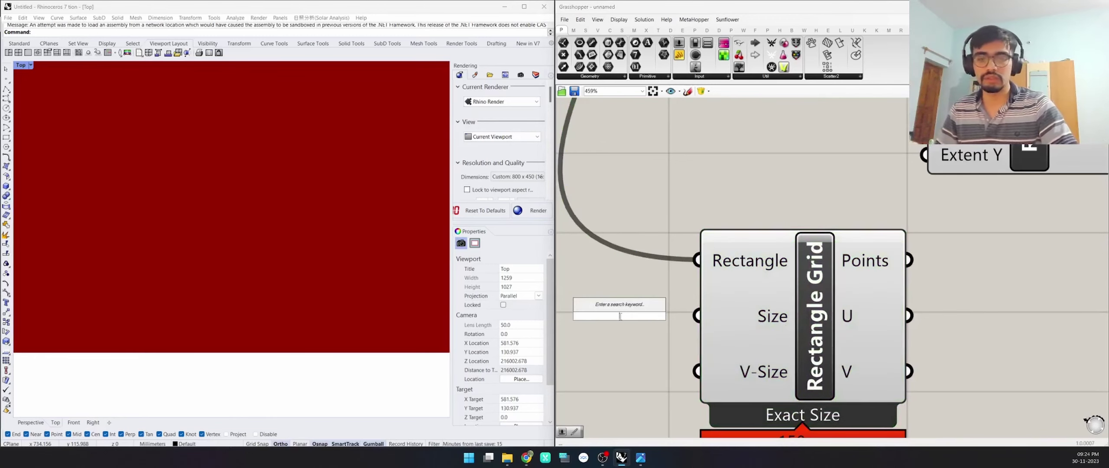
{"action": "type", "text": "300"}
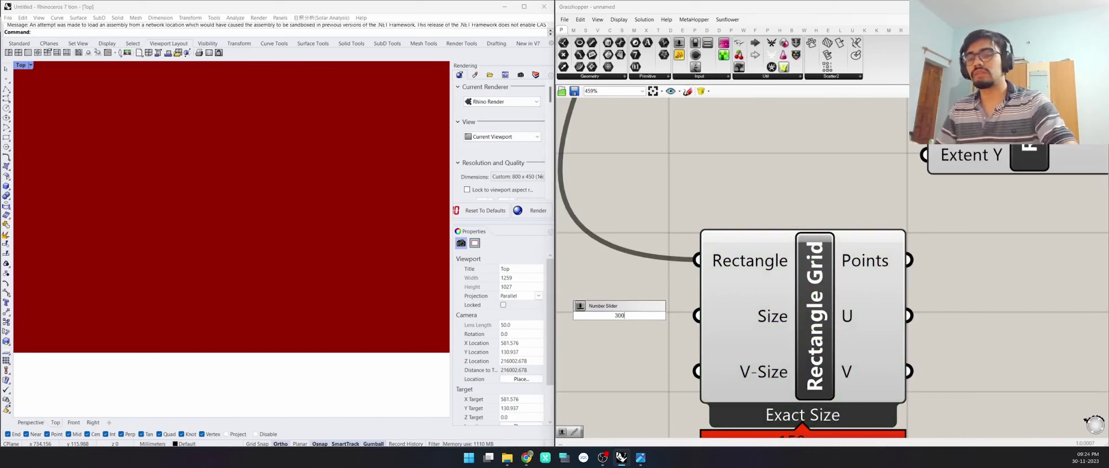
{"action": "key", "text": "Return"}
{"action": "scroll", "coordinate": [743, 275], "scroll_direction": "down", "scroll_amount": 3}
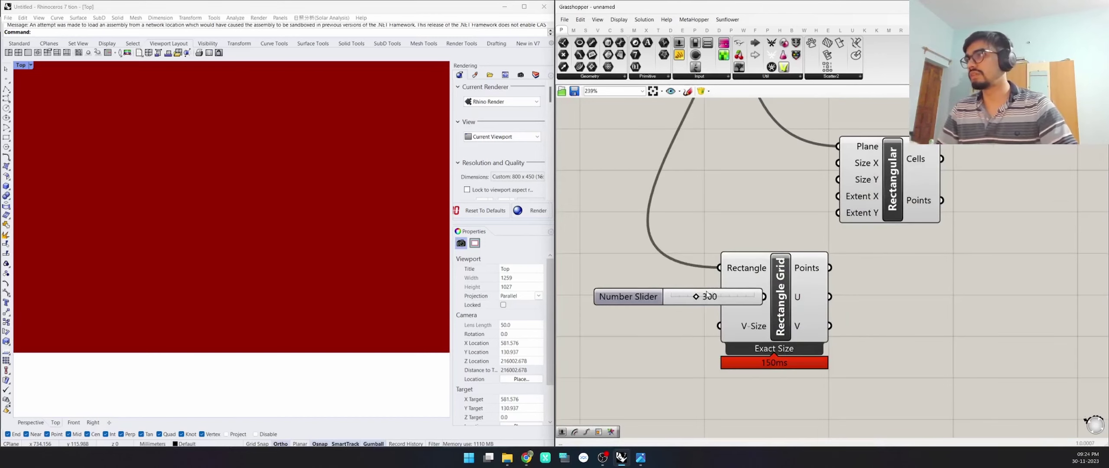
{"action": "left_click_drag", "start_coordinate": [633, 303], "coordinate": [557, 319]}
{"action": "left_click_drag", "start_coordinate": [686, 312], "coordinate": [719, 325]}
{"action": "scroll", "coordinate": [660, 326], "scroll_direction": "down", "scroll_amount": 3}
{"action": "scroll", "coordinate": [91, 245], "scroll_direction": "down", "scroll_amount": 18}
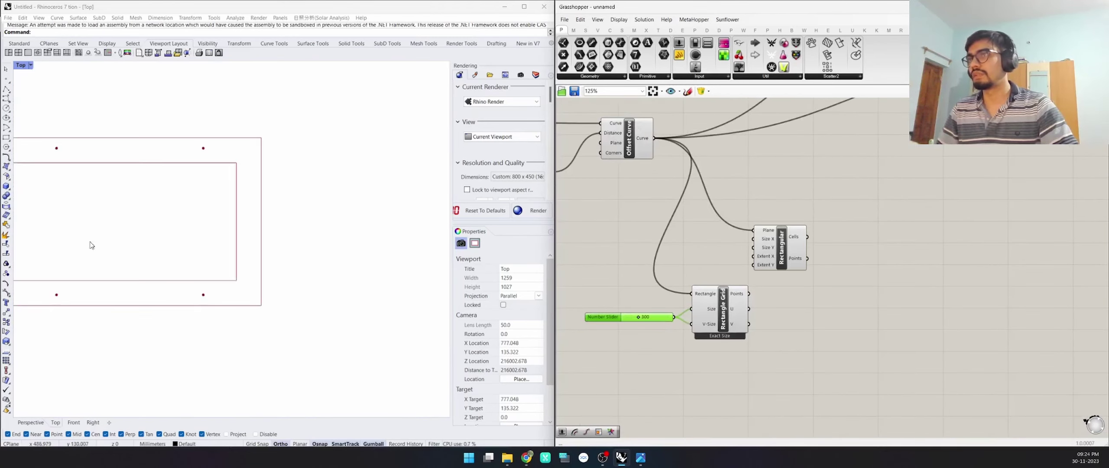
Reduce the Rectangle Grid's size slider to 68, and disable and re-enable that slider.
{"action": "scroll", "coordinate": [56, 234], "scroll_direction": "up", "scroll_amount": 8}
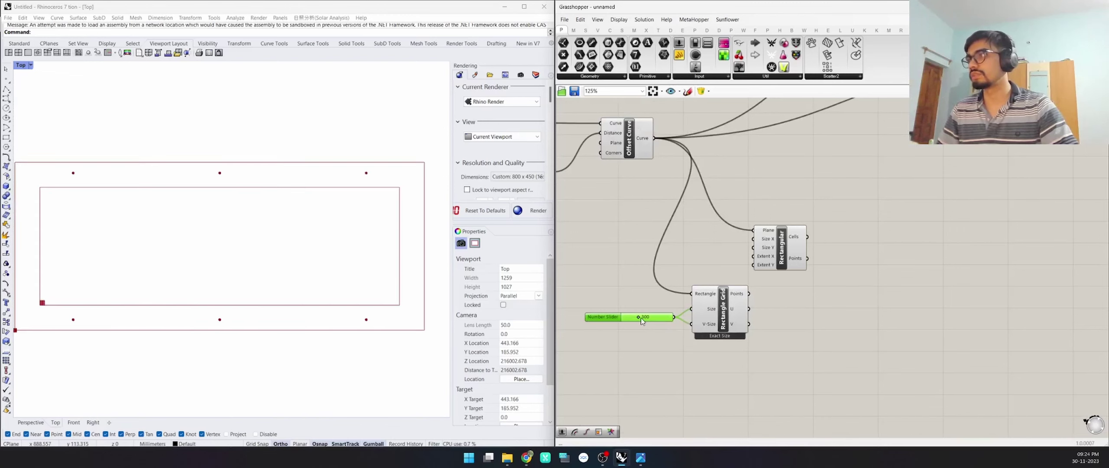
{"action": "left_click_drag", "start_coordinate": [638, 320], "coordinate": [628, 319]}
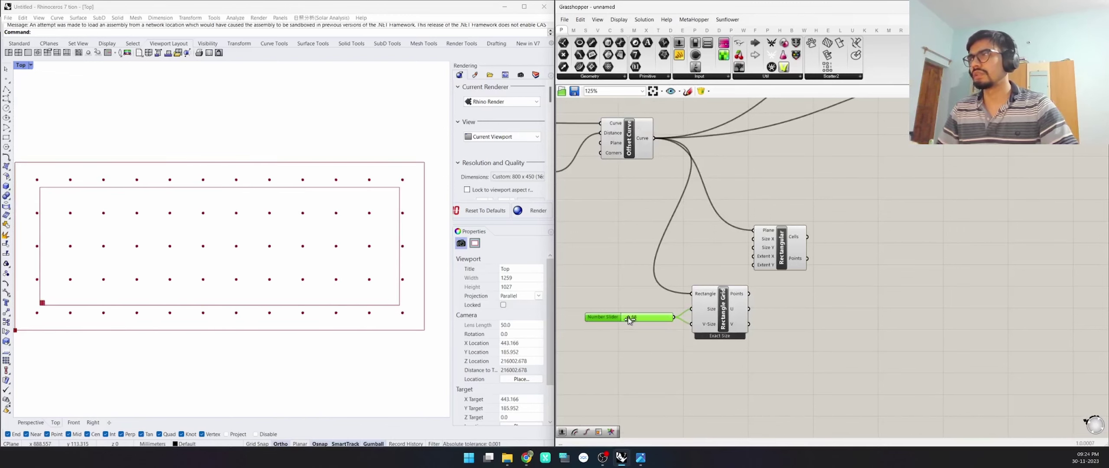
{"action": "scroll", "coordinate": [690, 265], "scroll_direction": "down", "scroll_amount": 2}
{"action": "middle_click", "coordinate": [632, 270]}
{"action": "left_click", "coordinate": [664, 267]}
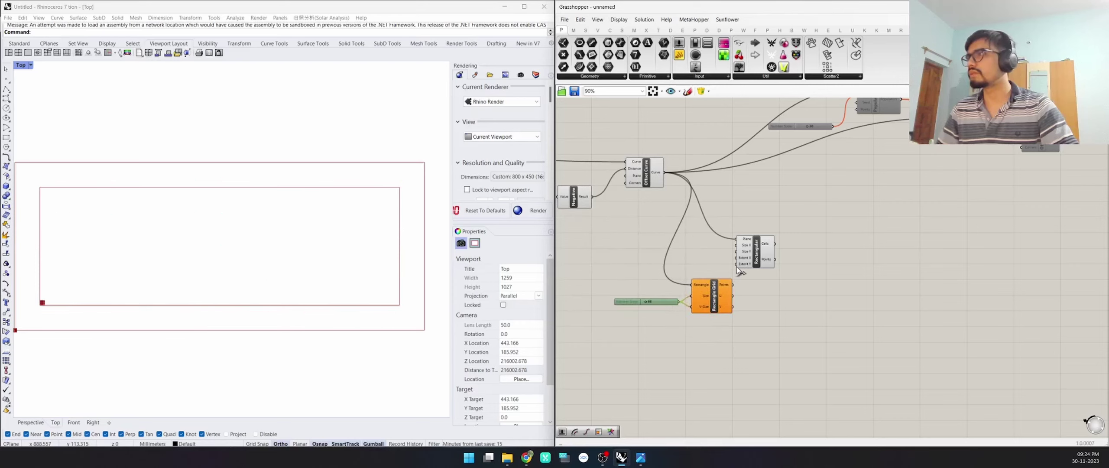
{"action": "right_click_drag", "start_coordinate": [701, 266], "coordinate": [780, 269]}
{"action": "scroll", "coordinate": [747, 277], "scroll_direction": "up", "scroll_amount": 4}
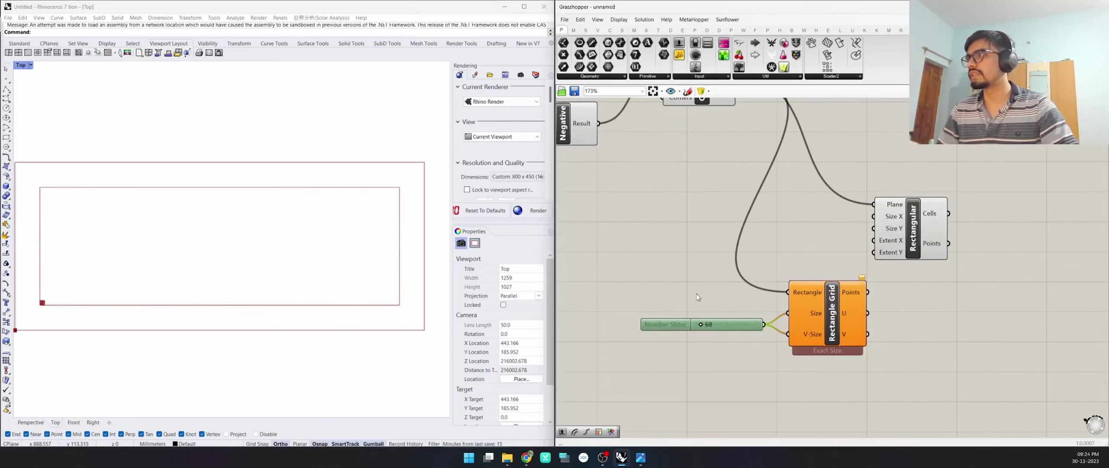
{"action": "middle_click", "coordinate": [678, 326]}
{"action": "left_click", "coordinate": [703, 327]}
{"action": "scroll", "coordinate": [677, 283], "scroll_direction": "down", "scroll_amount": 2}
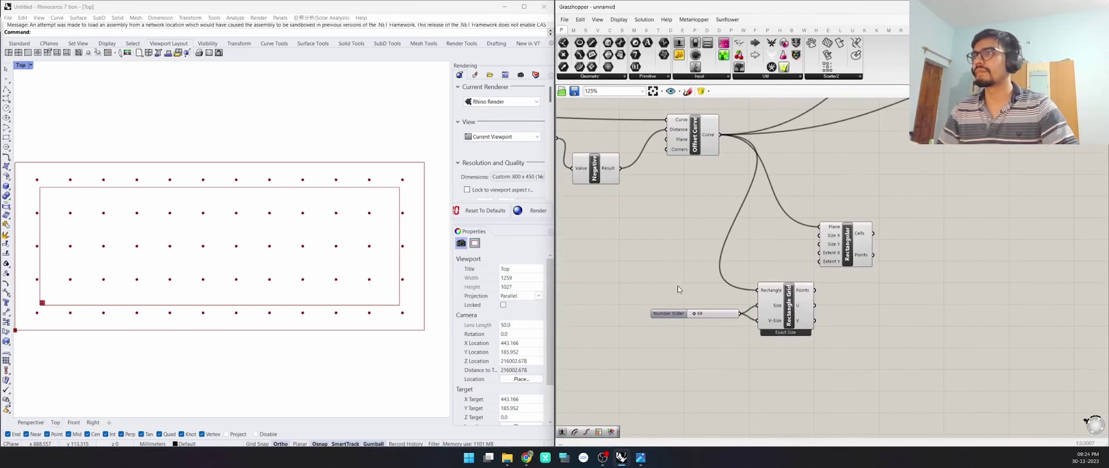
Test the Rectangle Grid's point spacing with the size slider at 33 and at 72.
{"action": "scroll", "coordinate": [667, 308], "scroll_direction": "up", "scroll_amount": 2}
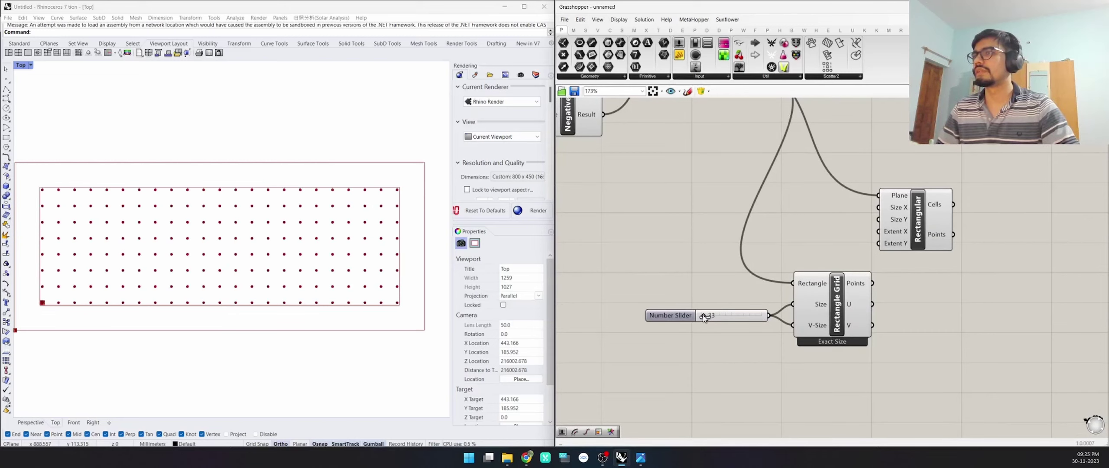
{"action": "scroll", "coordinate": [721, 235], "scroll_direction": "down", "scroll_amount": 3}
{"action": "scroll", "coordinate": [336, 244], "scroll_direction": "down", "scroll_amount": 2}
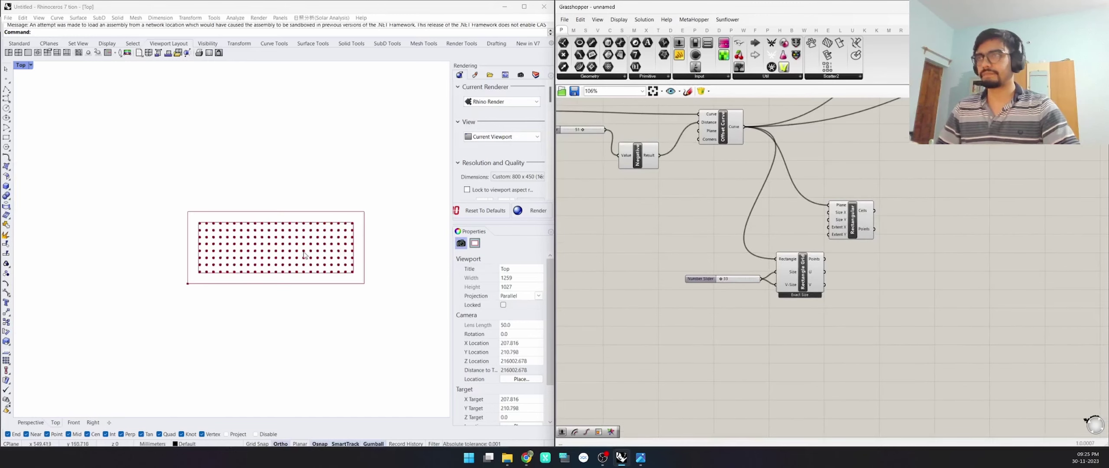
{"action": "scroll", "coordinate": [335, 244], "scroll_direction": "up", "scroll_amount": 3}
{"action": "scroll", "coordinate": [335, 244], "scroll_direction": "down", "scroll_amount": 3}
{"action": "scroll", "coordinate": [336, 244], "scroll_direction": "up", "scroll_amount": 3}
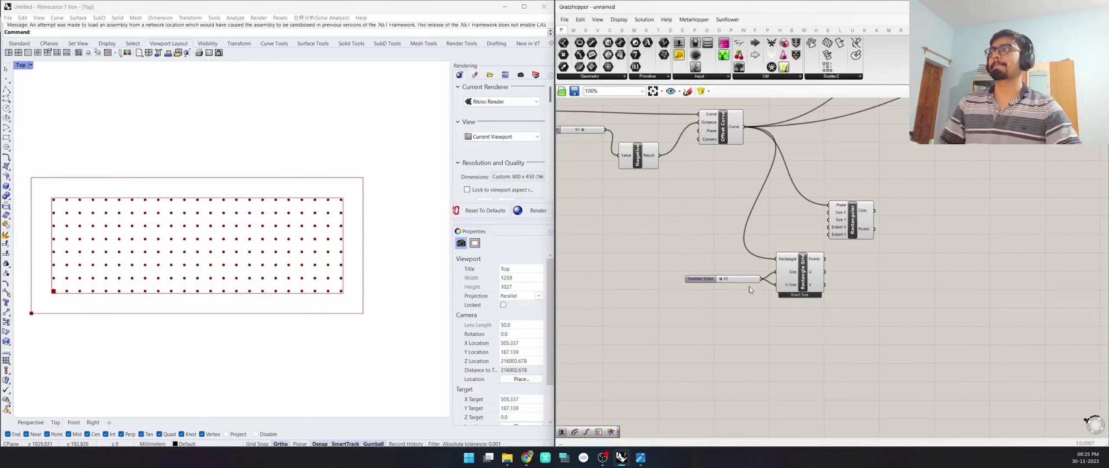
{"action": "scroll", "coordinate": [699, 276], "scroll_direction": "up", "scroll_amount": 5}
{"action": "mouse_move", "coordinate": [696, 273]}
{"action": "left_mouse_down"}
{"action": "mouse_move", "coordinate": [715, 277]}
{"action": "mouse_move", "coordinate": [703, 275]}
{"action": "left_mouse_up"}
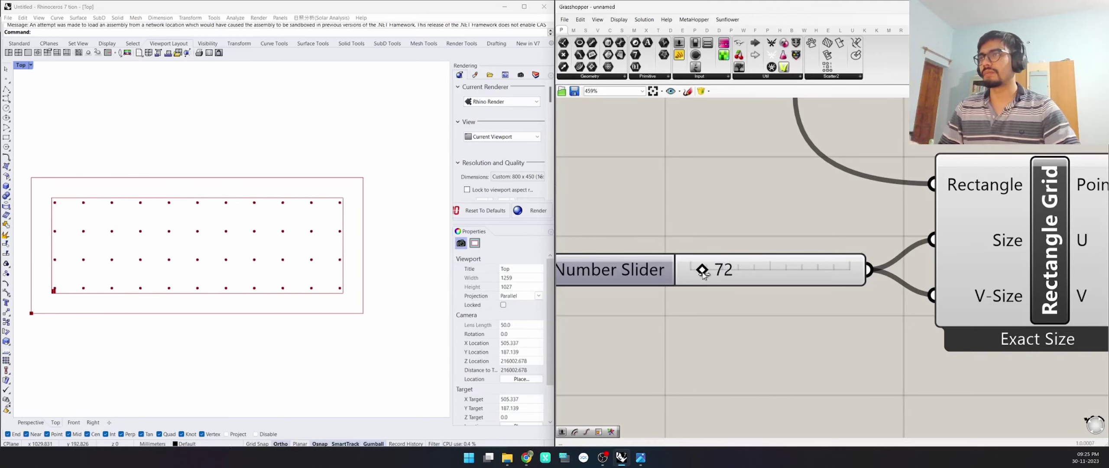
Delete the Rectangle Grid component together with its size slider.
{"action": "scroll", "coordinate": [702, 274], "scroll_direction": "down", "scroll_amount": 5}
{"action": "scroll", "coordinate": [855, 216], "scroll_direction": "up", "scroll_amount": 2}
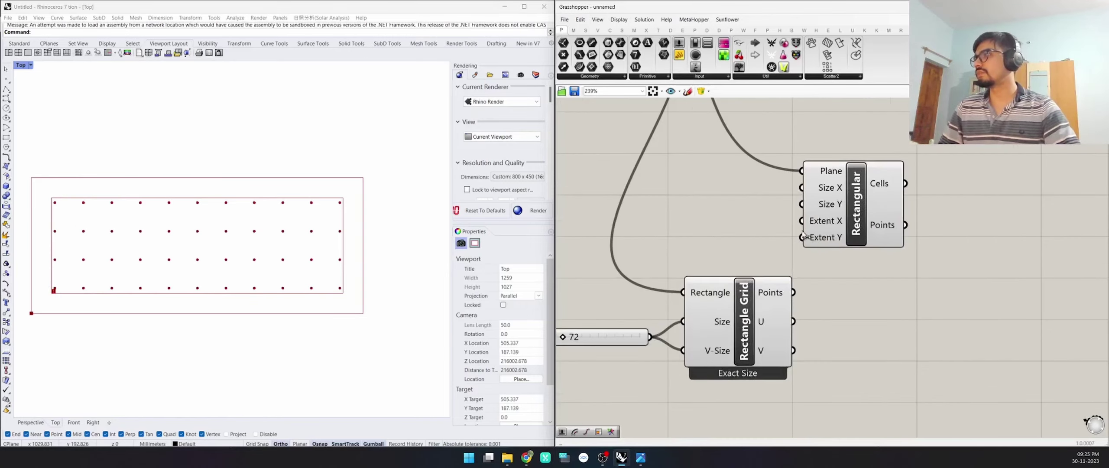
{"action": "scroll", "coordinate": [803, 230], "scroll_direction": "down", "scroll_amount": 3}
{"action": "left_click_drag", "start_coordinate": [770, 233], "coordinate": [663, 356]}
{"action": "key", "text": "Delete"}
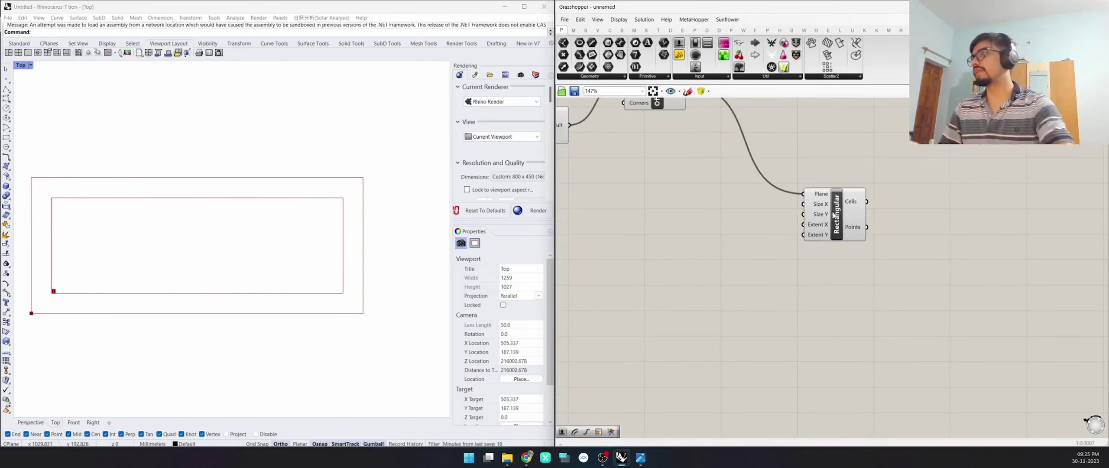
Try feeding the Rectangular grid's Extent X input directly from the rectangle's 838 slider and check the cells in the viewport.
{"action": "right_click_drag", "start_coordinate": [679, 227], "coordinate": [835, 307]}
{"action": "scroll", "coordinate": [839, 305], "scroll_direction": "down", "scroll_amount": 5}
{"action": "scroll", "coordinate": [689, 249], "scroll_direction": "up", "scroll_amount": 7}
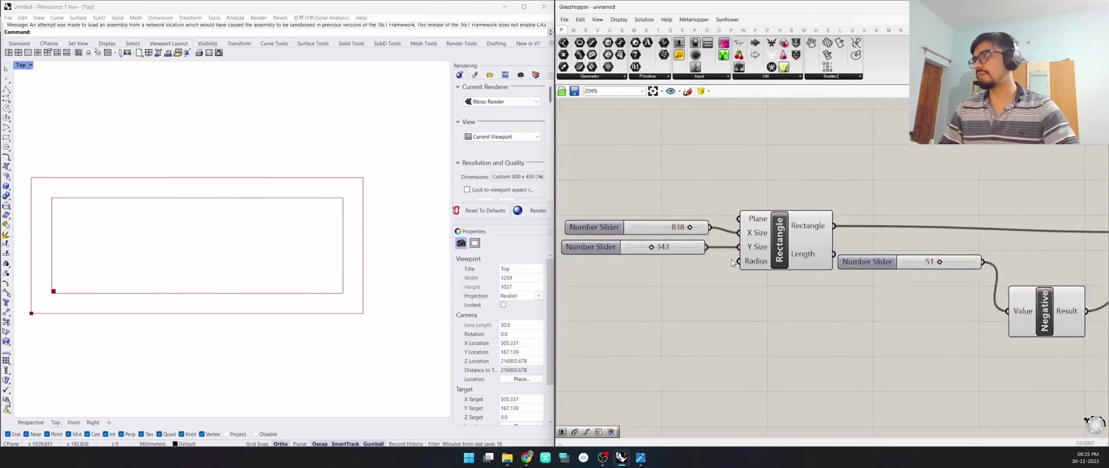
{"action": "scroll", "coordinate": [732, 262], "scroll_direction": "up", "scroll_amount": 1}
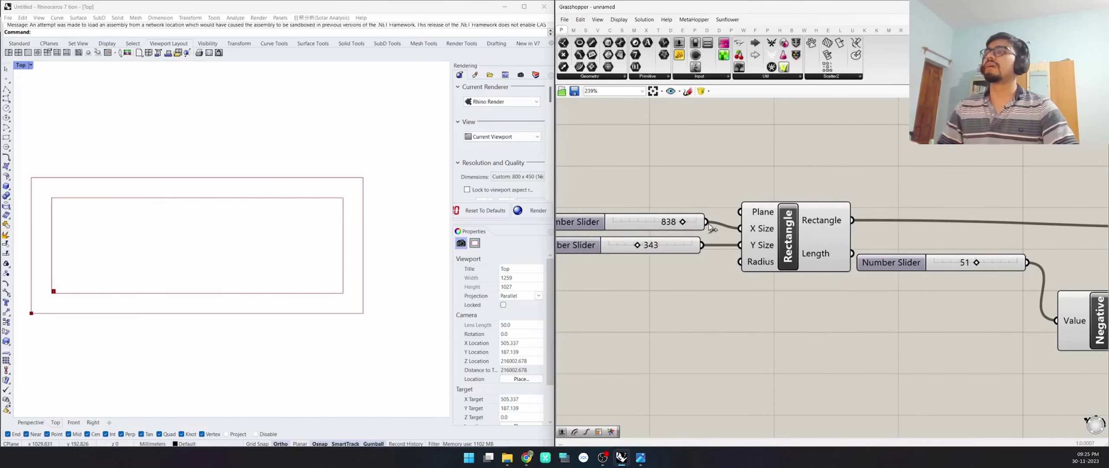
{"action": "scroll", "coordinate": [709, 224], "scroll_direction": "down", "scroll_amount": 5}
{"action": "right_click_drag", "start_coordinate": [959, 293], "coordinate": [915, 300]}
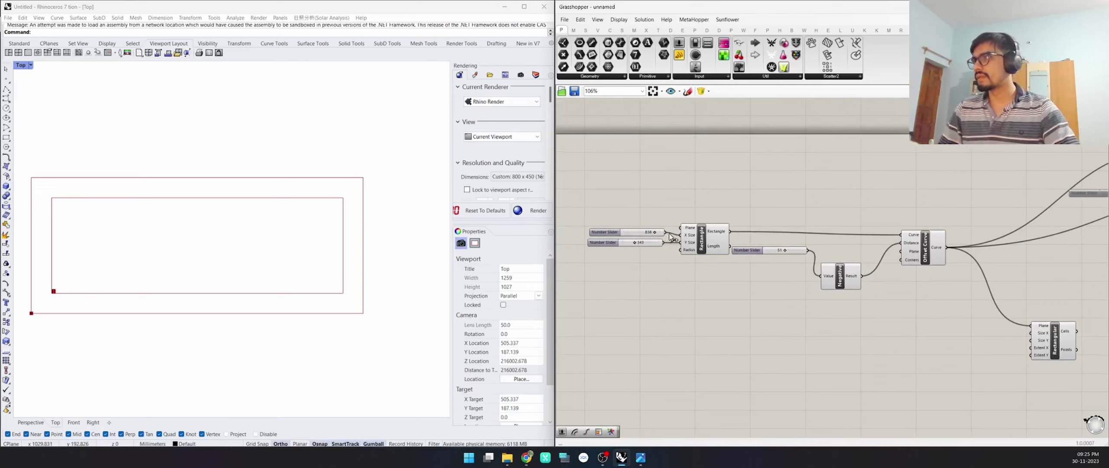
{"action": "left_click_drag", "start_coordinate": [679, 235], "coordinate": [1028, 348]}
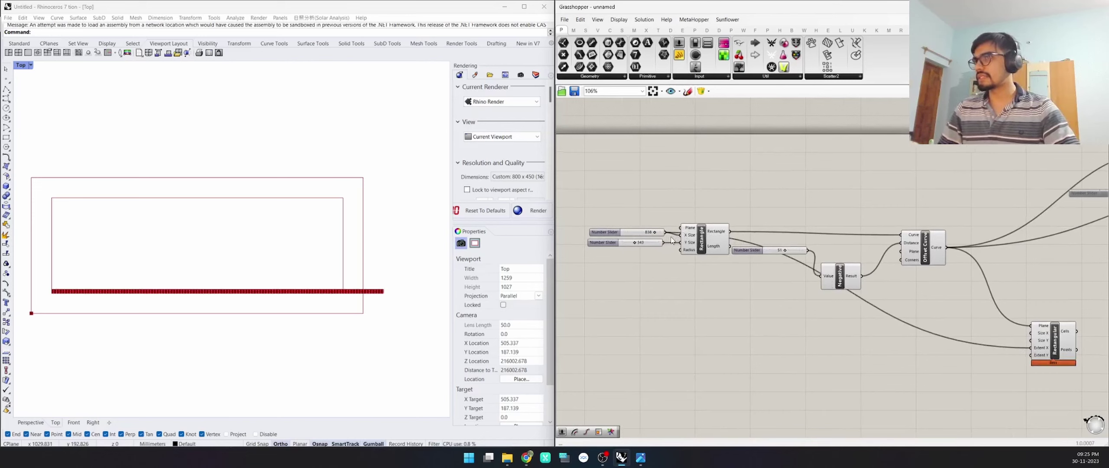
{"action": "scroll", "coordinate": [131, 287], "scroll_direction": "up", "scroll_amount": 6}
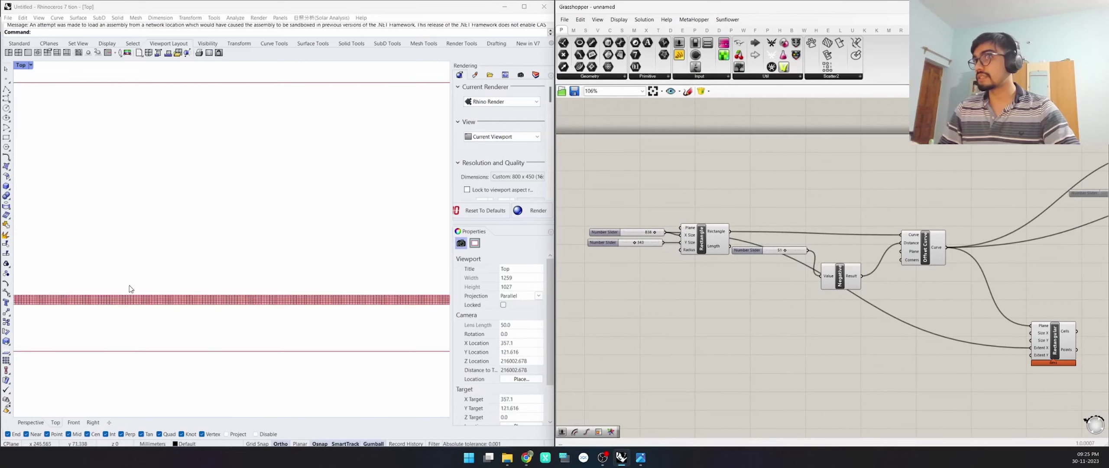
{"action": "scroll", "coordinate": [138, 289], "scroll_direction": "down", "scroll_amount": 6}
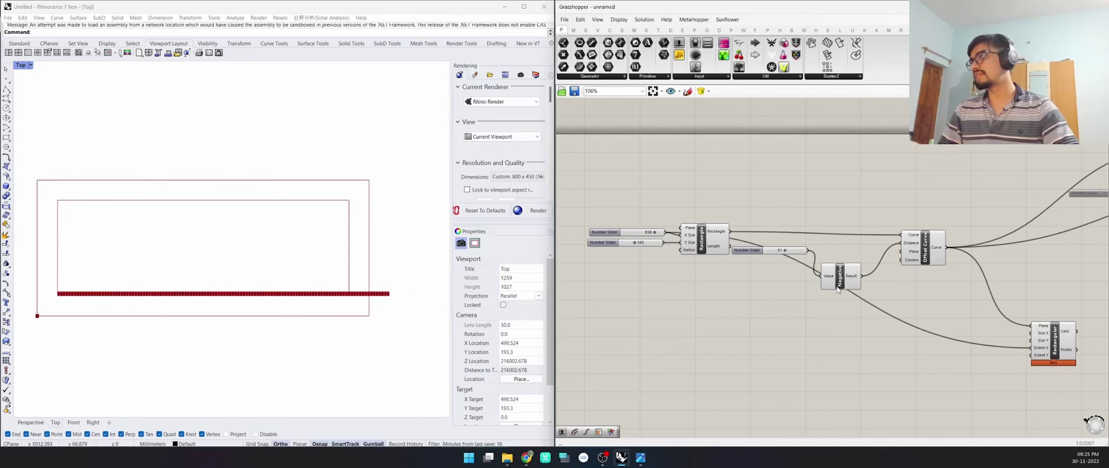
Add a Subtraction component taking the 838 slider as A and the 51 slider as B, and wire its result to Extent X.
{"action": "right_click", "coordinate": [764, 325]}
{"action": "double_click", "coordinate": [748, 342]}
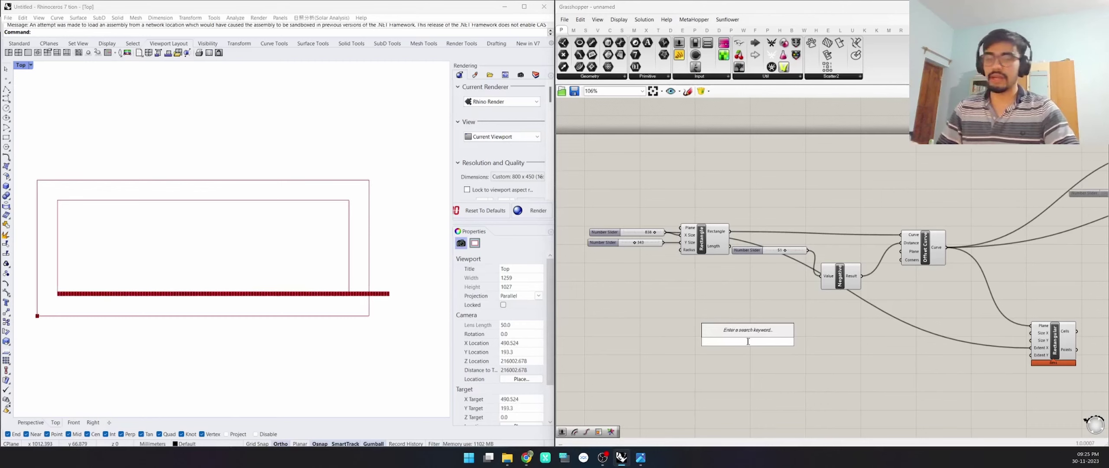
{"action": "type", "text": "subtra"}
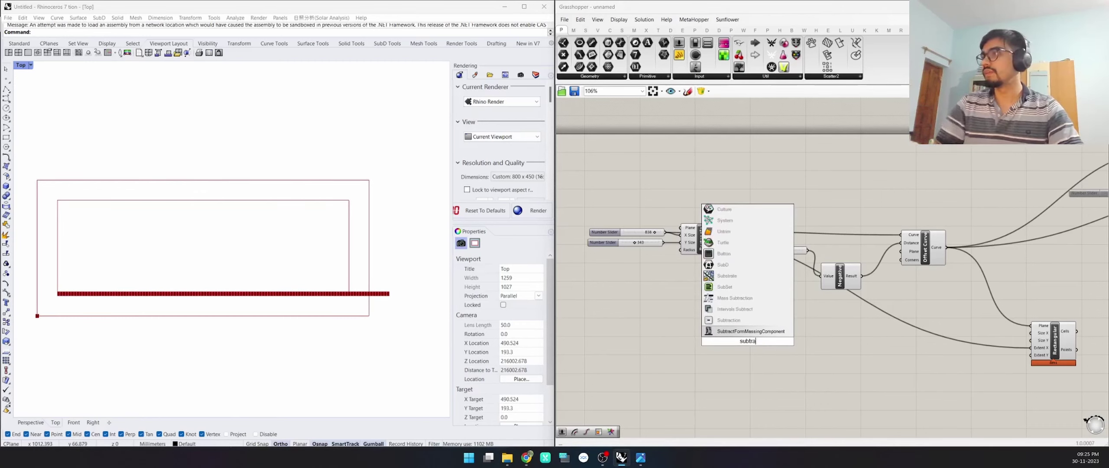
{"action": "left_click", "coordinate": [728, 319]}
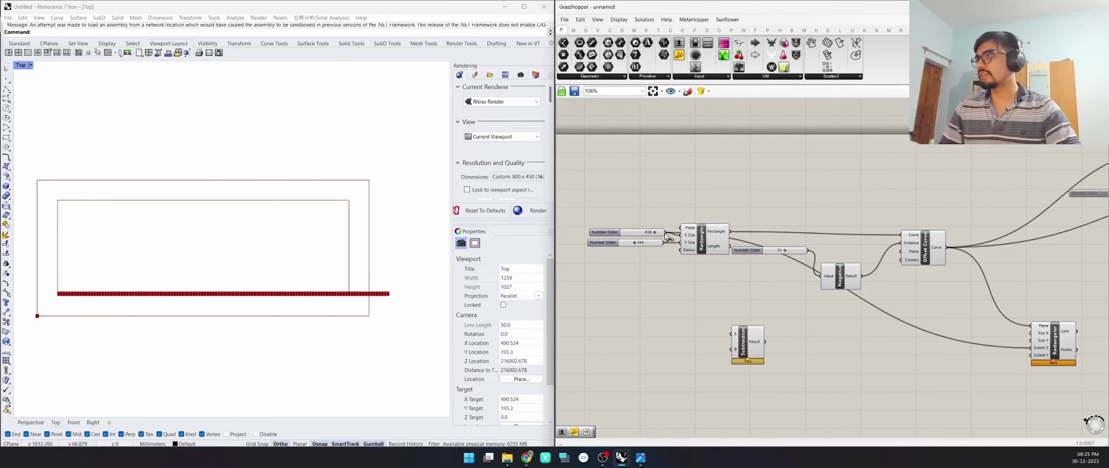
{"action": "left_click_drag", "start_coordinate": [665, 234], "coordinate": [731, 334]}
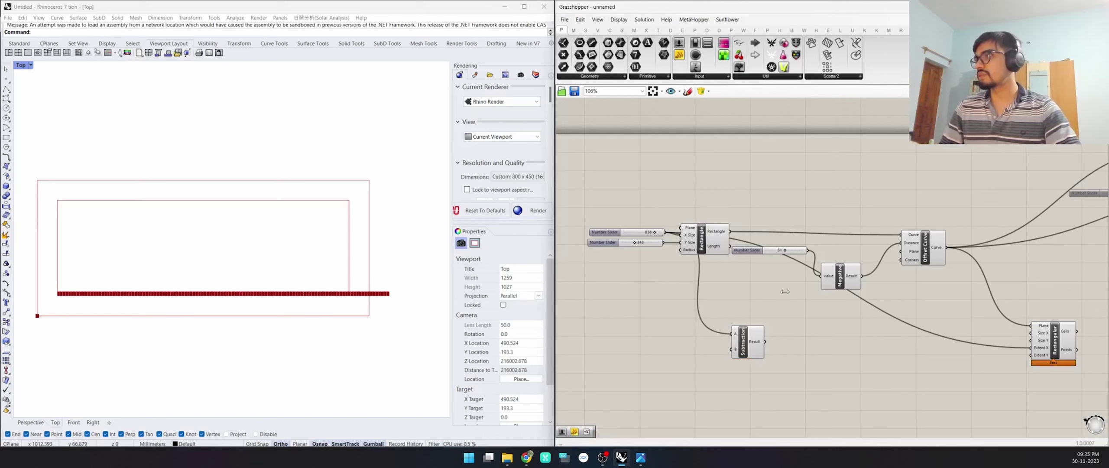
{"action": "left_click_drag", "start_coordinate": [808, 250], "coordinate": [1033, 353]}
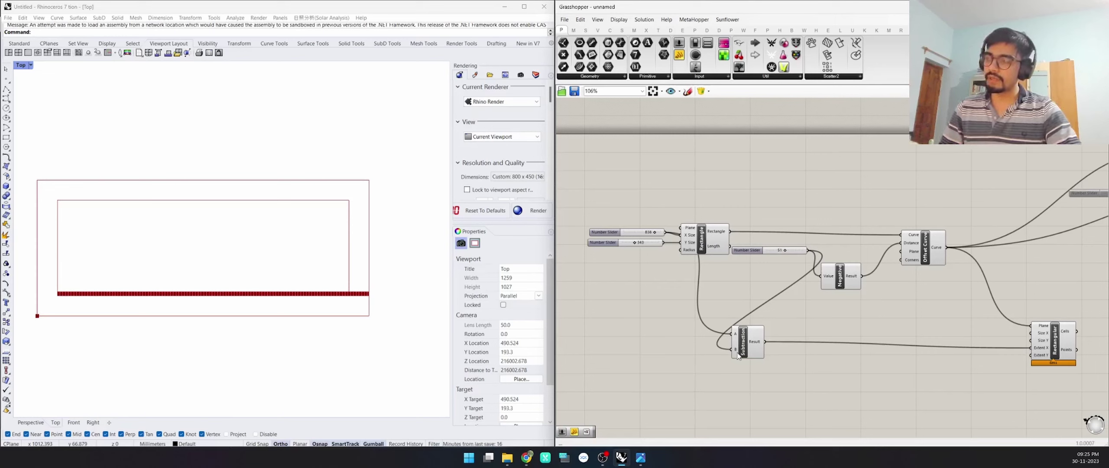
Move the Subtraction component up beside the Negative component and check the options of its A and B inputs.
{"action": "left_click_drag", "start_coordinate": [749, 354], "coordinate": [771, 354]}
{"action": "right_click", "coordinate": [758, 351]}
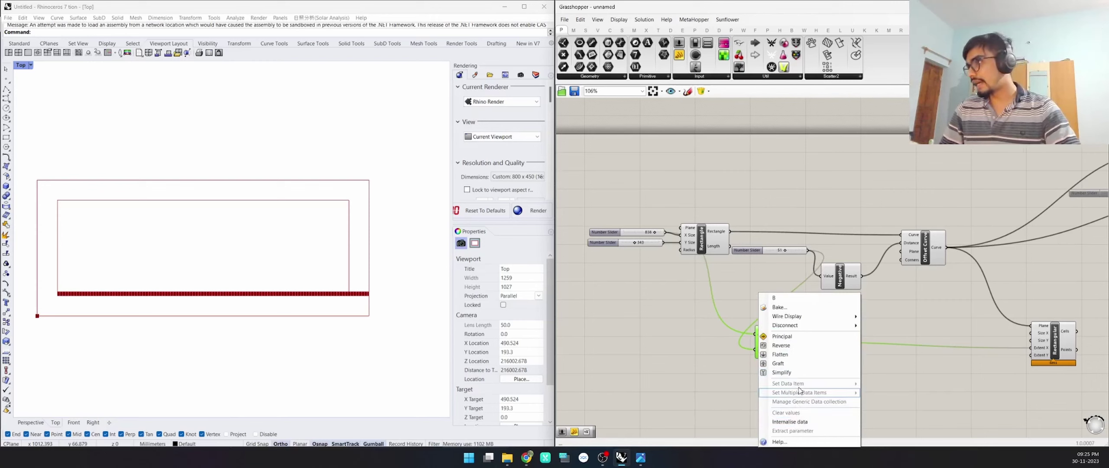
{"action": "left_click", "coordinate": [896, 359]}
{"action": "left_click_drag", "start_coordinate": [769, 356], "coordinate": [783, 300]}
{"action": "right_click", "coordinate": [771, 295]}
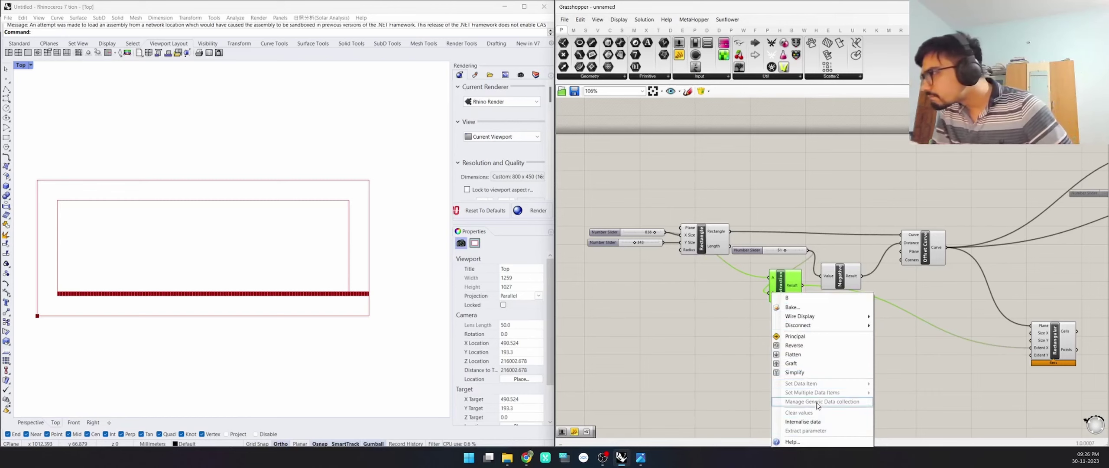
{"action": "left_click", "coordinate": [746, 356]}
{"action": "scroll", "coordinate": [785, 303], "scroll_direction": "up", "scroll_amount": 6}
{"action": "right_click", "coordinate": [749, 288]}
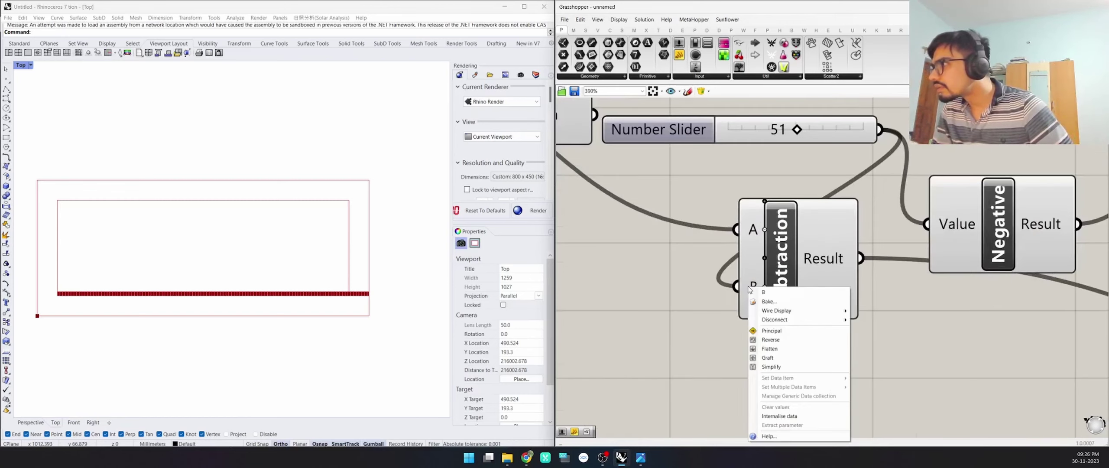
{"action": "left_click", "coordinate": [752, 241]}
{"action": "right_click", "coordinate": [752, 238]}
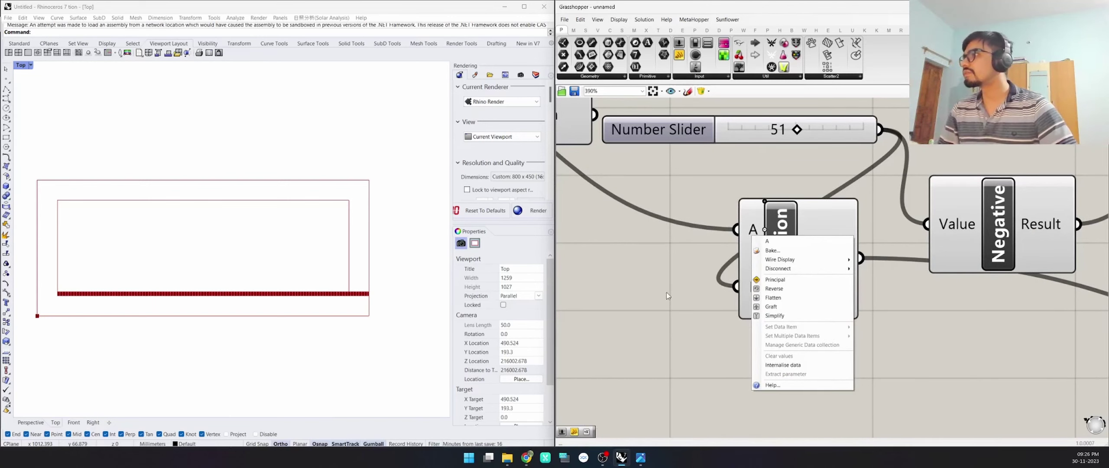
Add a Multiplication component to the canvas near the Subtraction component.
{"action": "left_click", "coordinate": [640, 353]}
{"action": "double_click", "coordinate": [641, 353]}
{"action": "type", "text": "multipl"}
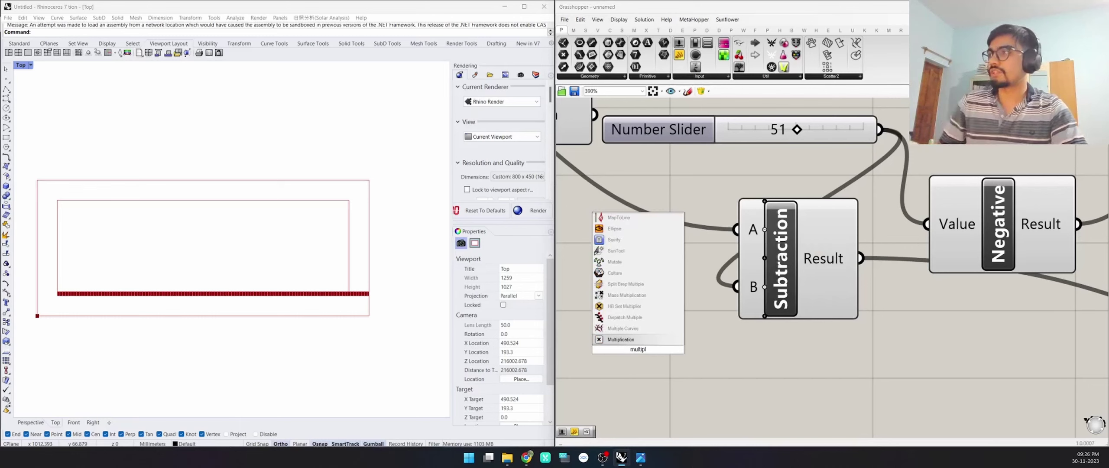
{"action": "left_click", "coordinate": [634, 340]}
{"action": "right_click_drag", "start_coordinate": [634, 347], "coordinate": [879, 256]}
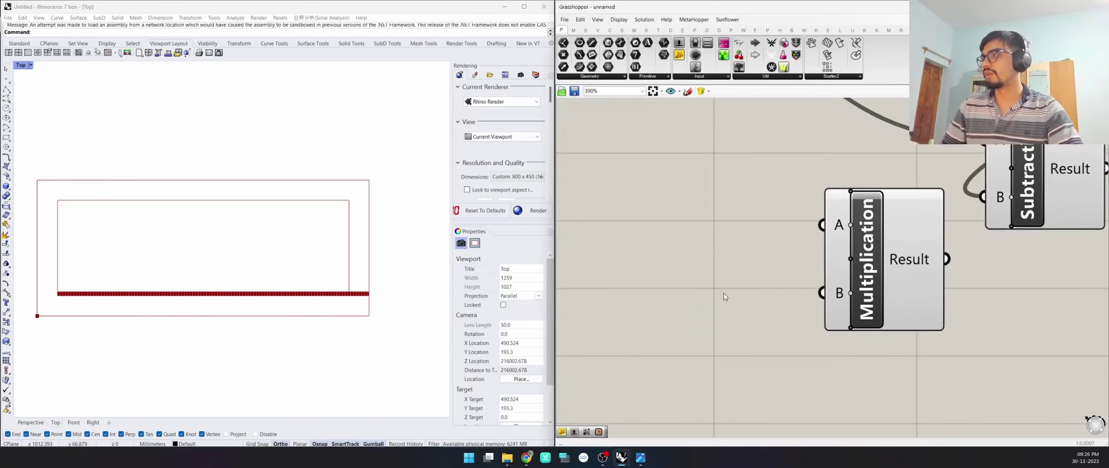
Create a number slider with the value 2 and wire it to the Multiplication's B input.
{"action": "double_click", "coordinate": [737, 299]}
{"action": "type", "text": "2"}
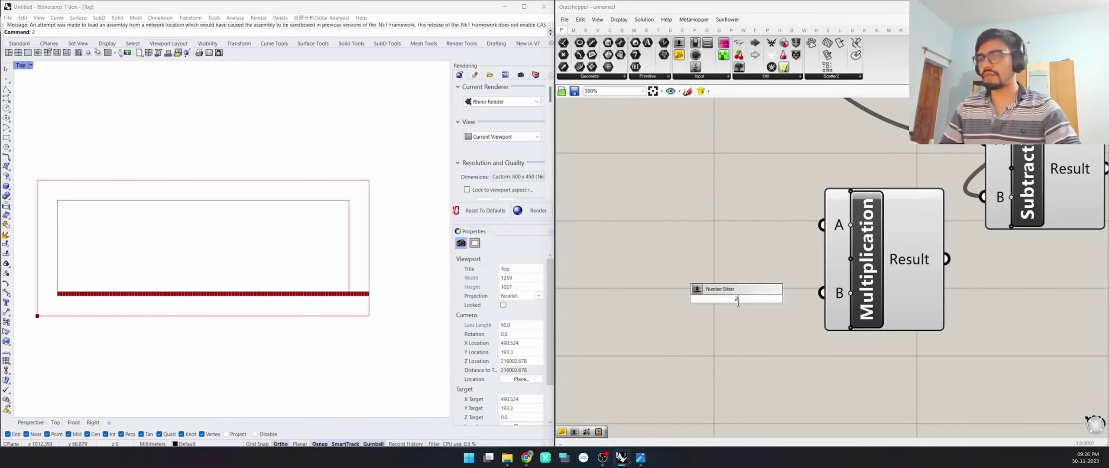
{"action": "key", "text": "Return"}
{"action": "left_click_drag", "start_coordinate": [665, 309], "coordinate": [563, 329]}
{"action": "left_click_drag", "start_coordinate": [773, 320], "coordinate": [819, 295]}
{"action": "scroll", "coordinate": [810, 304], "scroll_direction": "down", "scroll_amount": 3}
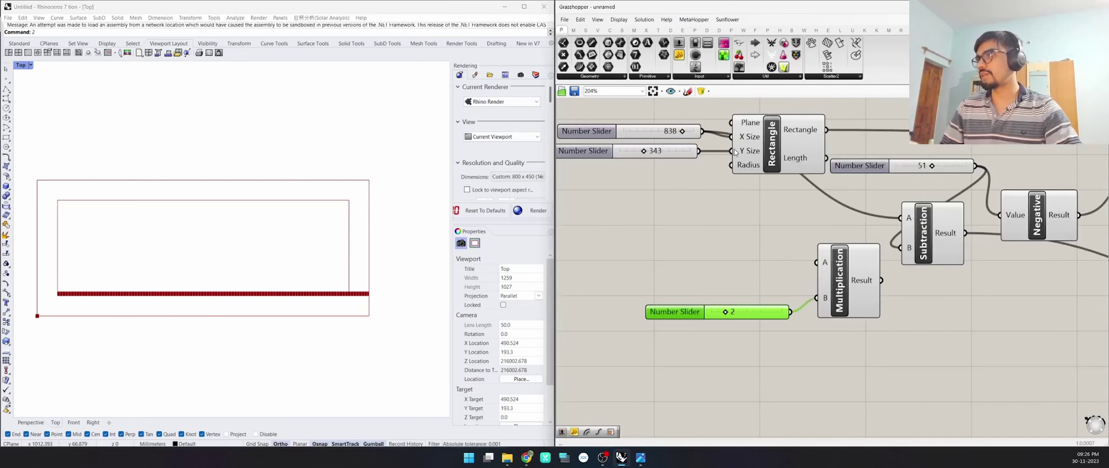
Wire the 51 slider to the Multiplication's A input and the multiplied Result to the Subtraction's B input.
{"action": "left_click_drag", "start_coordinate": [703, 133], "coordinate": [816, 262]}
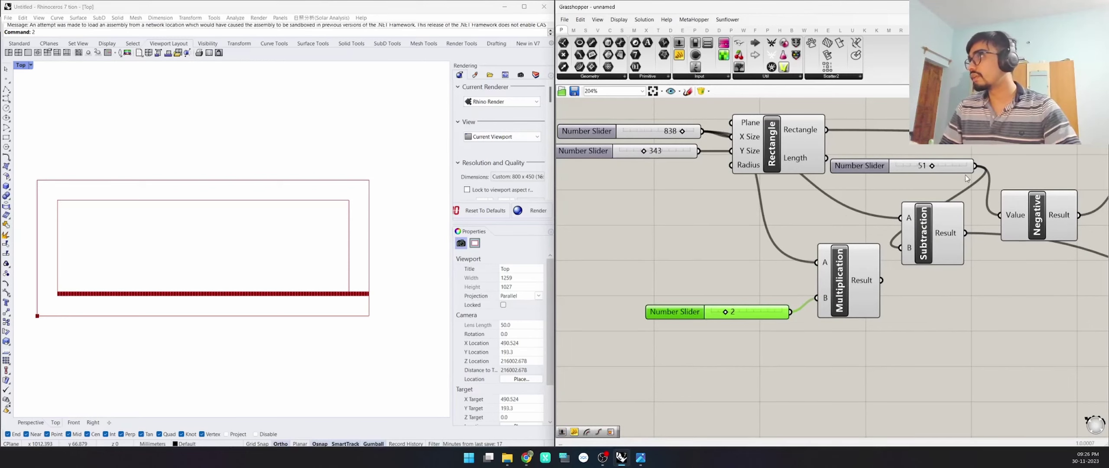
{"action": "left_click_drag", "start_coordinate": [975, 166], "coordinate": [816, 262]}
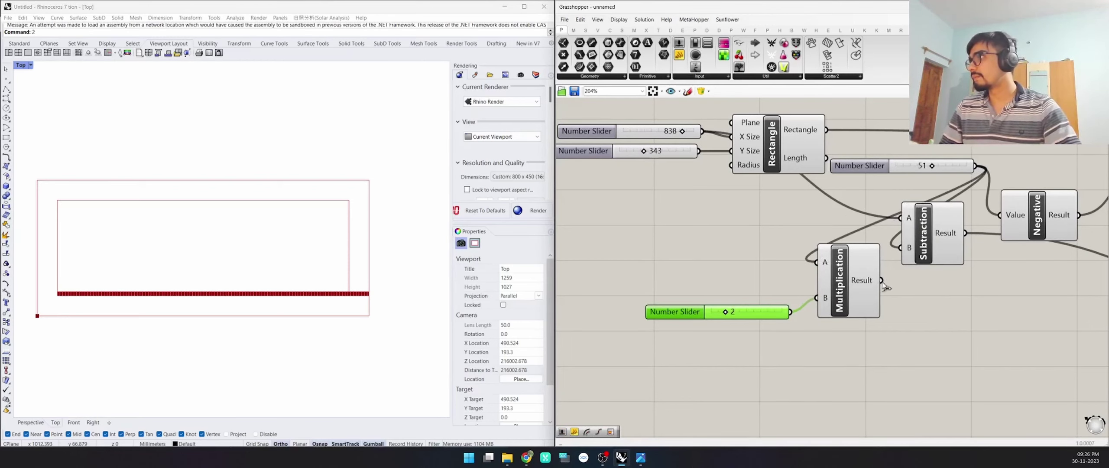
{"action": "left_click_drag", "start_coordinate": [882, 281], "coordinate": [900, 248]}
{"action": "scroll", "coordinate": [785, 260], "scroll_direction": "down", "scroll_amount": 3}
{"action": "right_click_drag", "start_coordinate": [854, 295], "coordinate": [815, 315]}
{"action": "scroll", "coordinate": [785, 321], "scroll_direction": "up", "scroll_amount": 3}
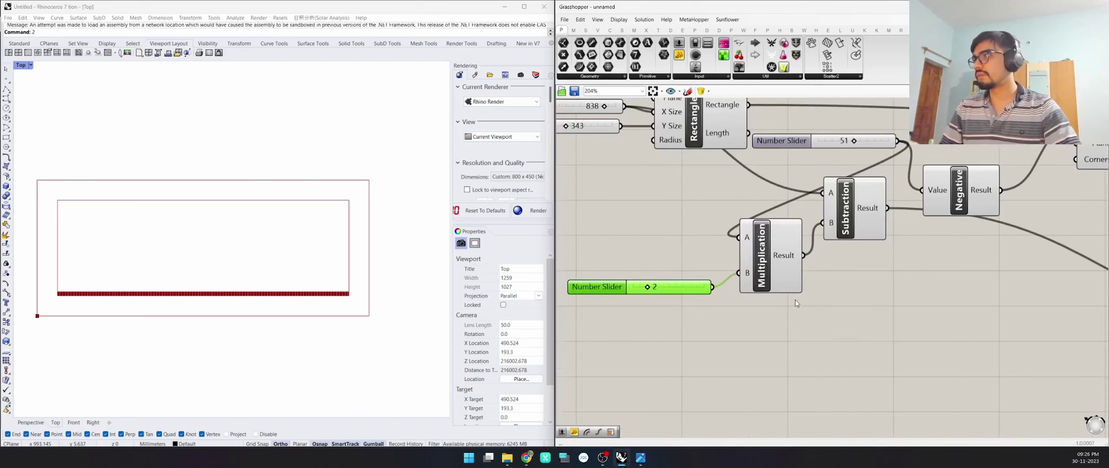
Check the input and output options of the Multiplication and Subtraction components for an expression setting.
{"action": "right_click", "coordinate": [748, 273]}
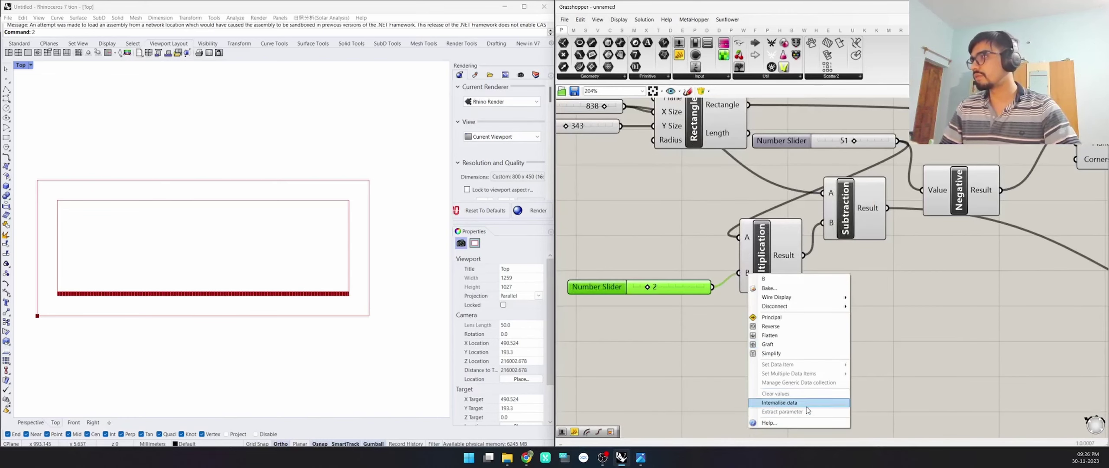
{"action": "left_click", "coordinate": [711, 234]}
{"action": "right_click", "coordinate": [766, 274]}
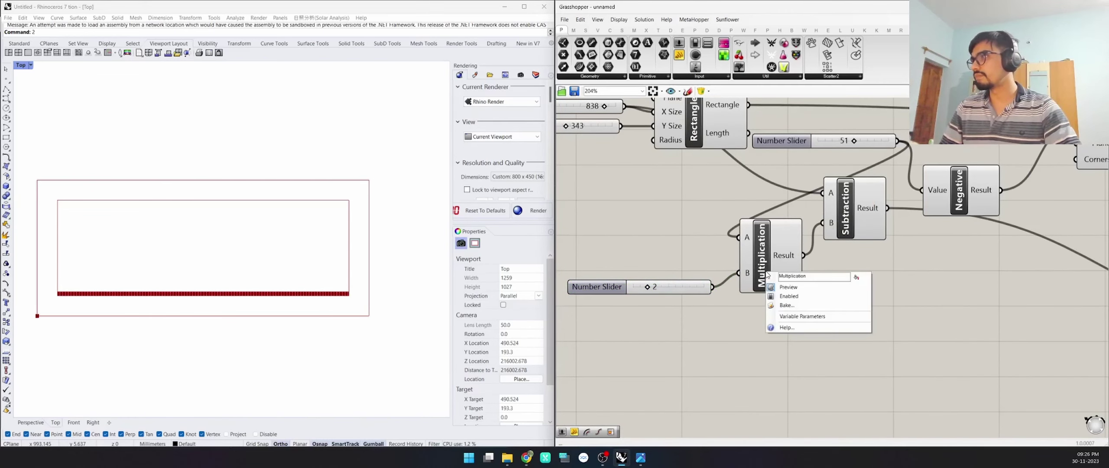
{"action": "right_click", "coordinate": [782, 253]}
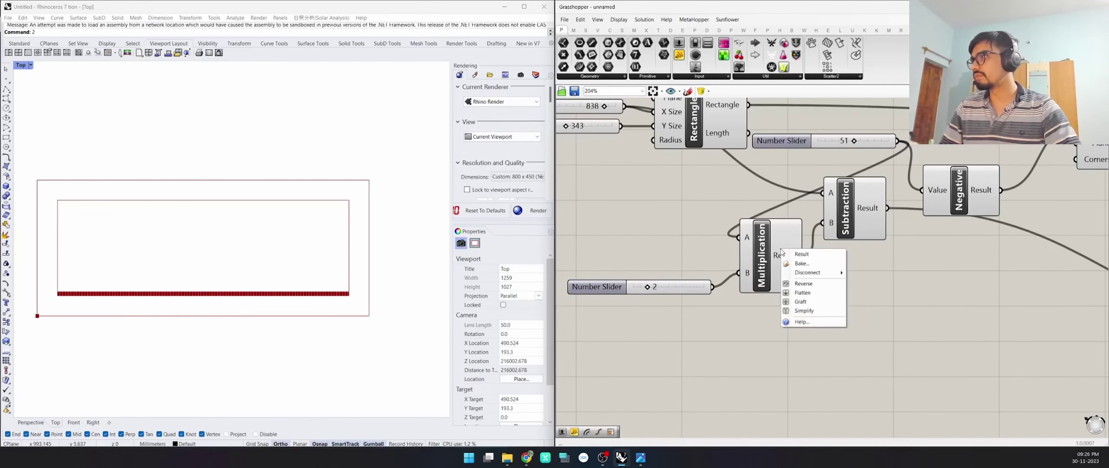
{"action": "right_click", "coordinate": [830, 225]}
{"action": "left_click", "coordinate": [725, 178]}
{"action": "left_click_drag", "start_coordinate": [628, 200], "coordinate": [810, 308]}
{"action": "left_click", "coordinate": [824, 286]}
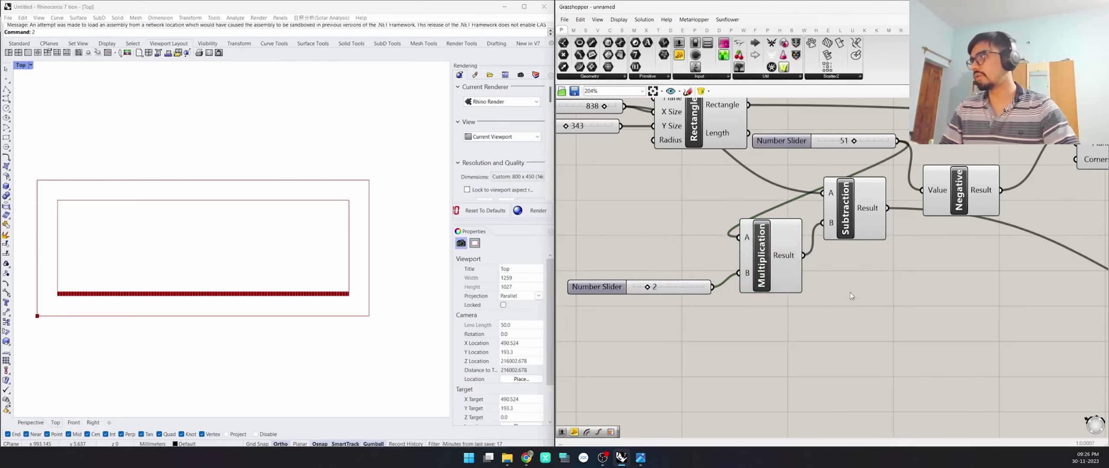
{"action": "right_click_drag", "start_coordinate": [825, 286], "coordinate": [766, 339]}
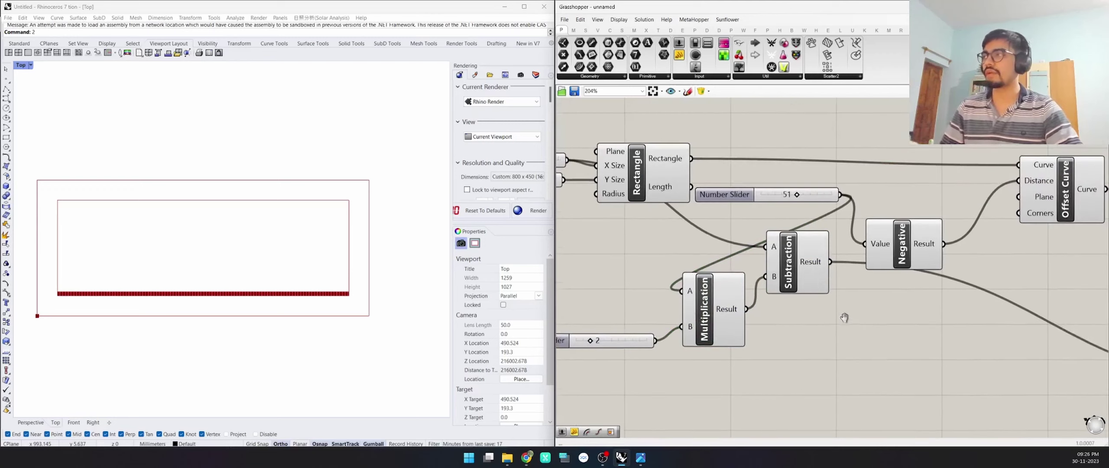
{"action": "right_click", "coordinate": [772, 278]}
{"action": "right_click", "coordinate": [771, 278]}
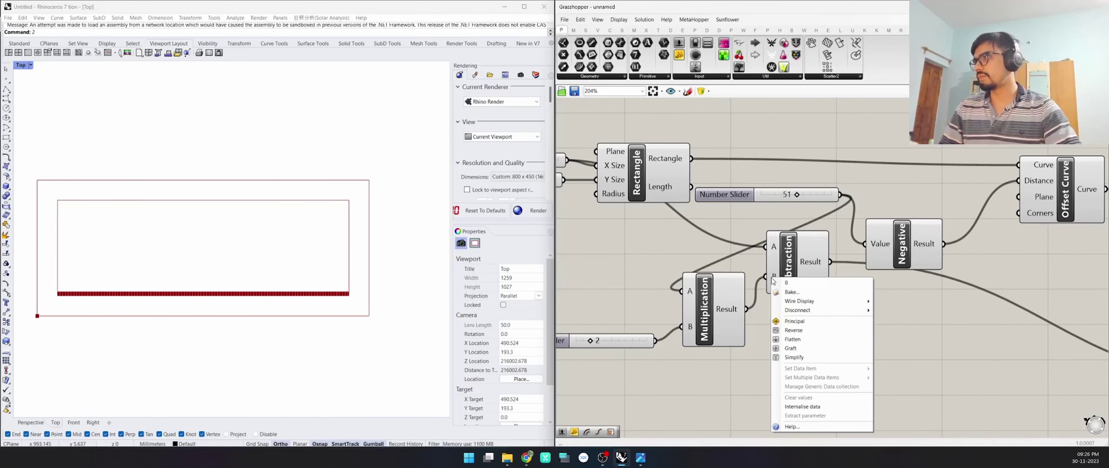
{"action": "left_click", "coordinate": [769, 278]}
{"action": "right_click", "coordinate": [766, 279]}
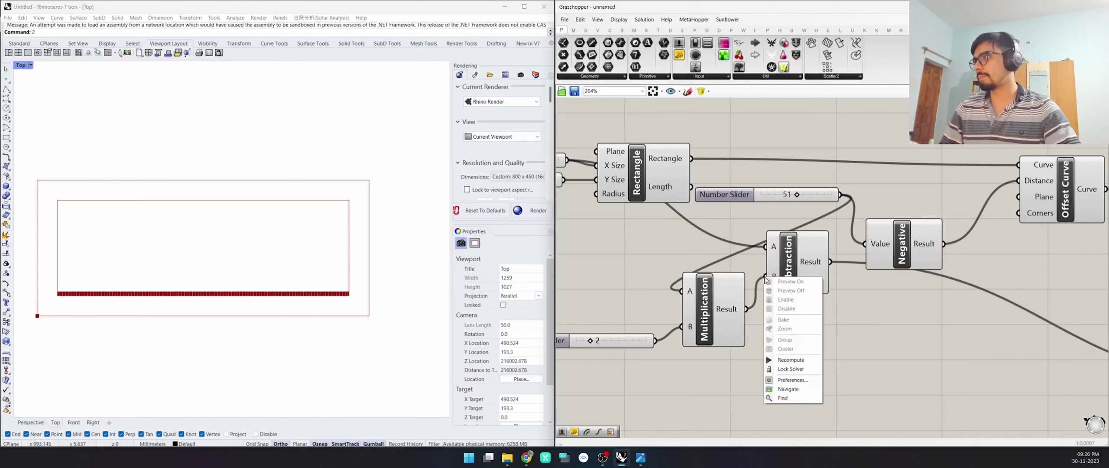
{"action": "left_click", "coordinate": [743, 264]}
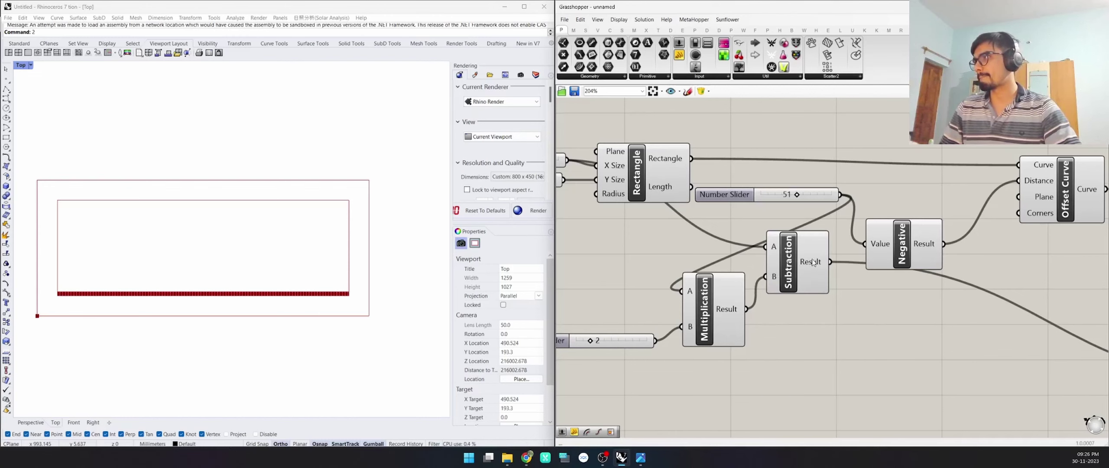
Compare the options of the Negative component, the 51 and 2 sliders, and the remaining math inputs, looking for an expression setting.
{"action": "right_click", "coordinate": [879, 246]}
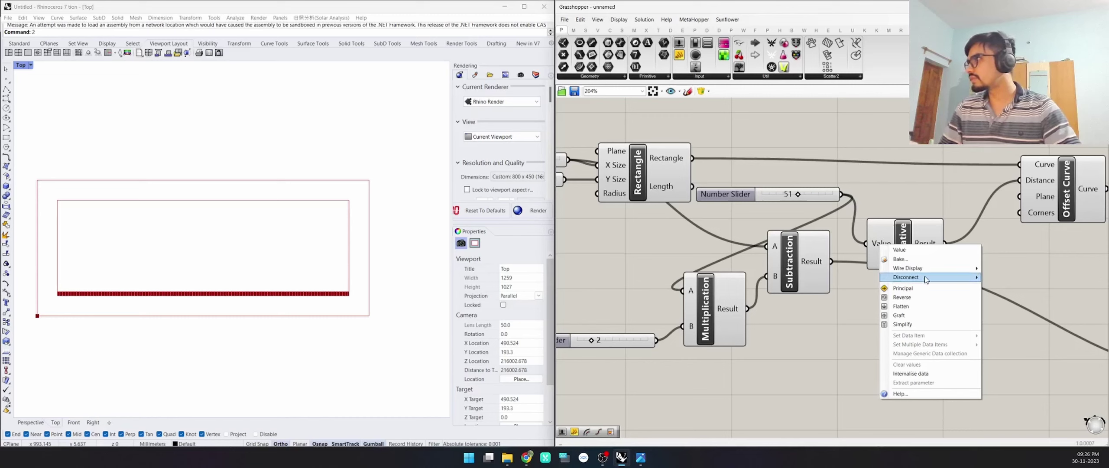
{"action": "left_click", "coordinate": [874, 237]}
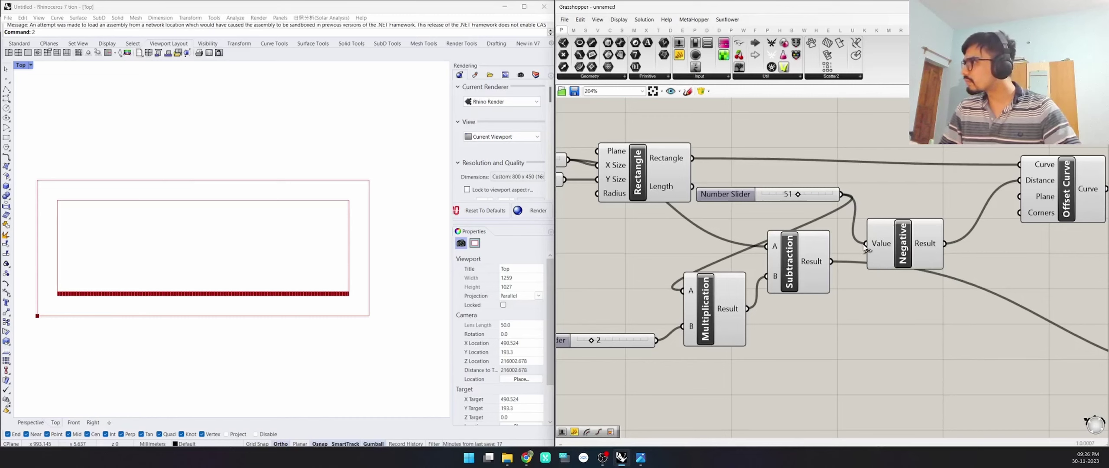
{"action": "right_click", "coordinate": [864, 245]}
{"action": "right_click", "coordinate": [823, 194]}
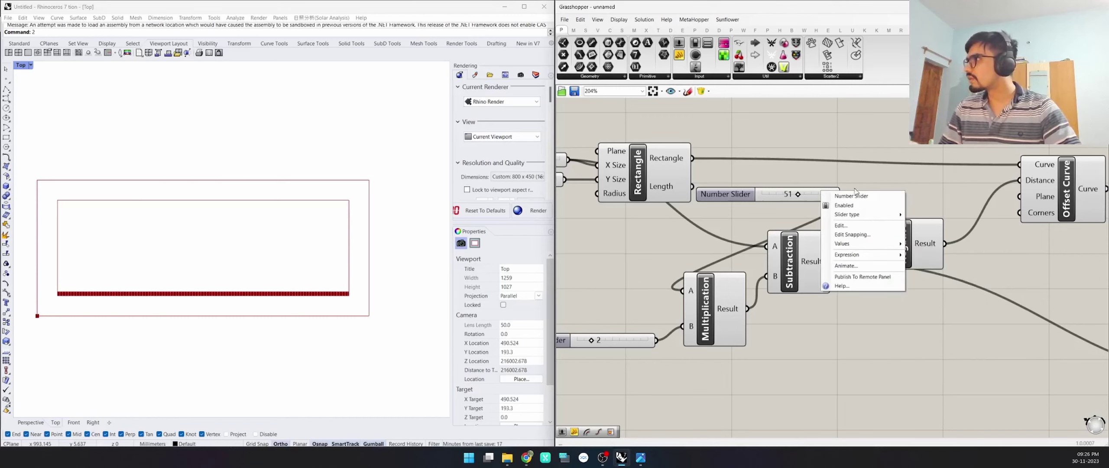
{"action": "mouse_move", "coordinate": [852, 256]}
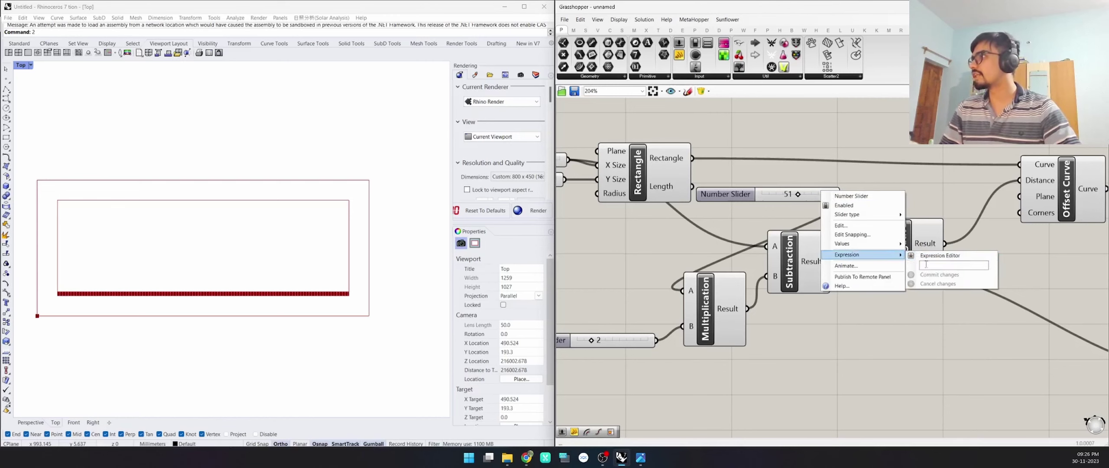
{"action": "left_click", "coordinate": [916, 164]}
{"action": "right_click", "coordinate": [931, 252]}
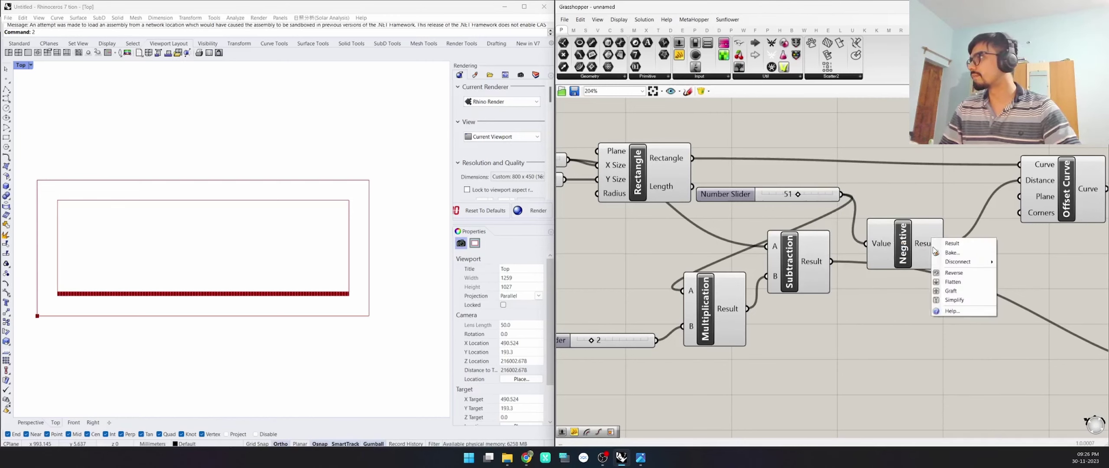
{"action": "right_click_drag", "start_coordinate": [944, 243], "coordinate": [944, 241]}
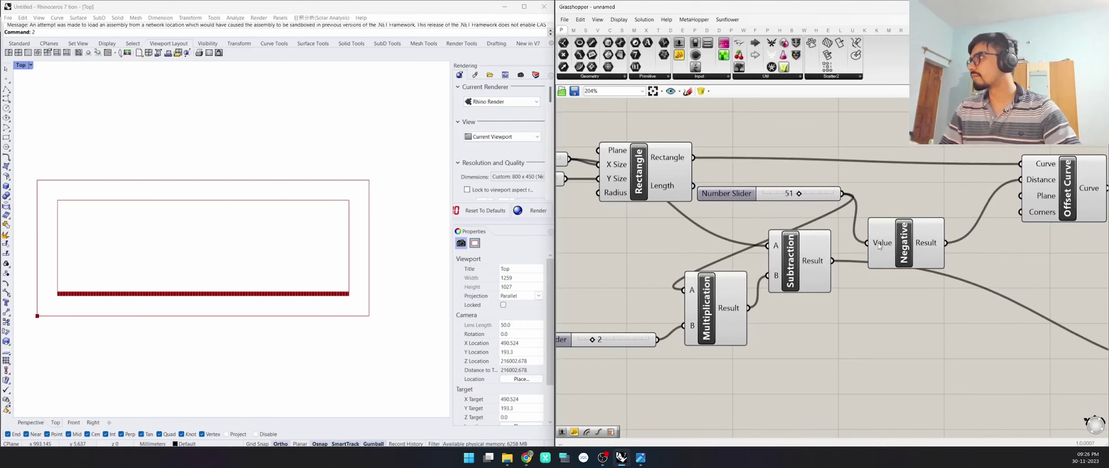
{"action": "right_click", "coordinate": [828, 265]}
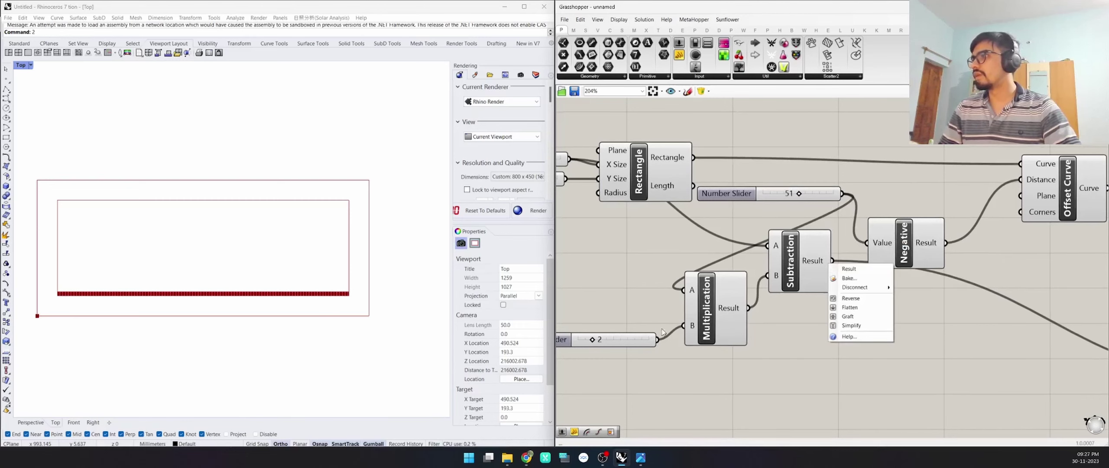
{"action": "right_click_drag", "start_coordinate": [646, 339], "coordinate": [647, 339]}
{"action": "right_click", "coordinate": [647, 339]}
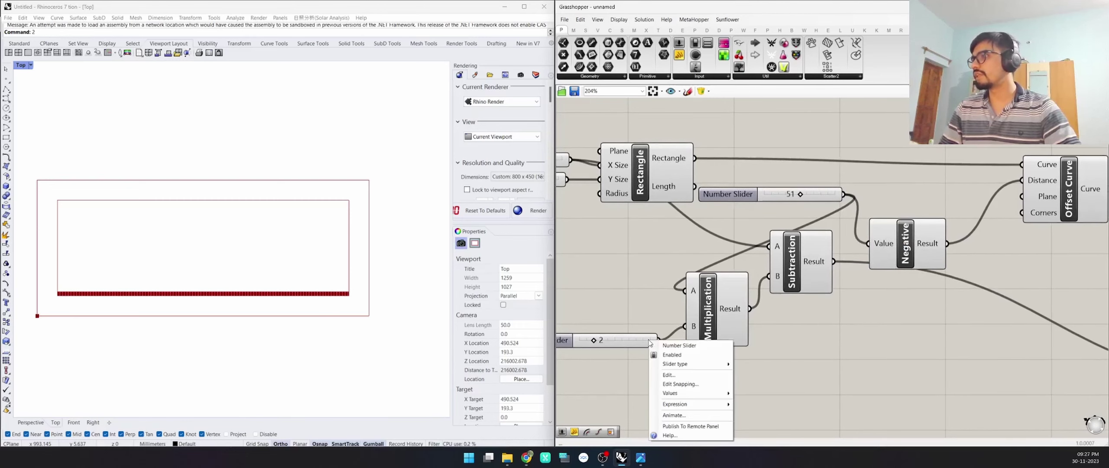
{"action": "right_click", "coordinate": [693, 329]}
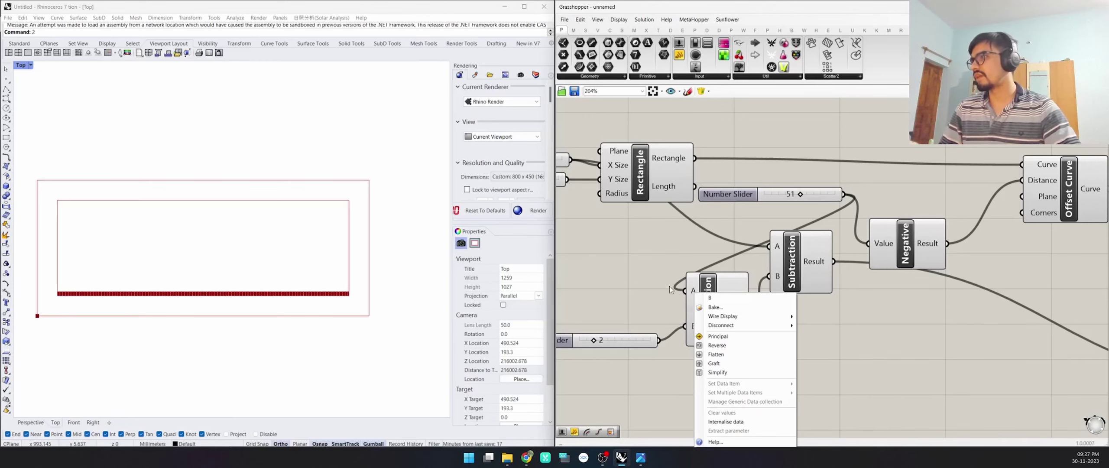
Try an expression multiplying the Offset Curve's Distance input by 2, and clear the expression from the input.
{"action": "scroll", "coordinate": [669, 286], "scroll_direction": "down", "scroll_amount": 4}
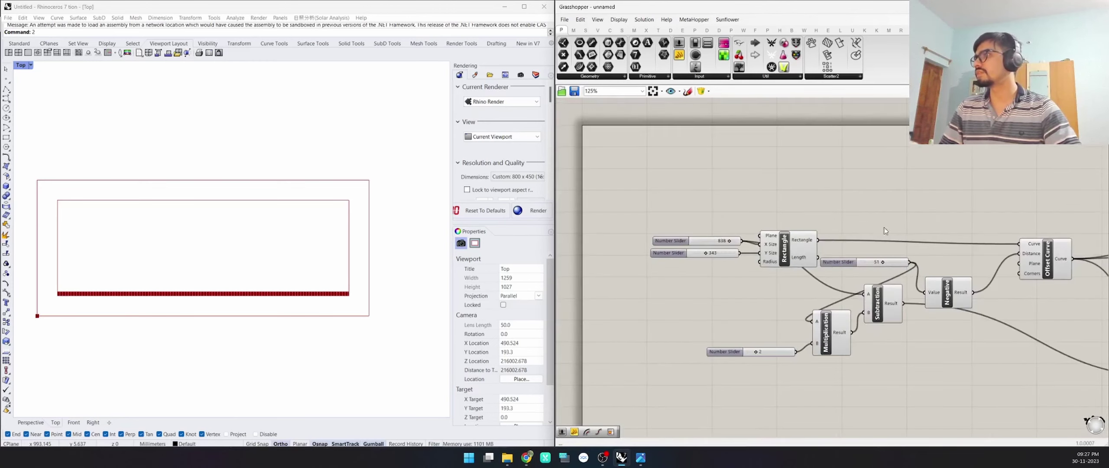
{"action": "scroll", "coordinate": [883, 231], "scroll_direction": "up", "scroll_amount": 6}
{"action": "right_click", "coordinate": [859, 268]}
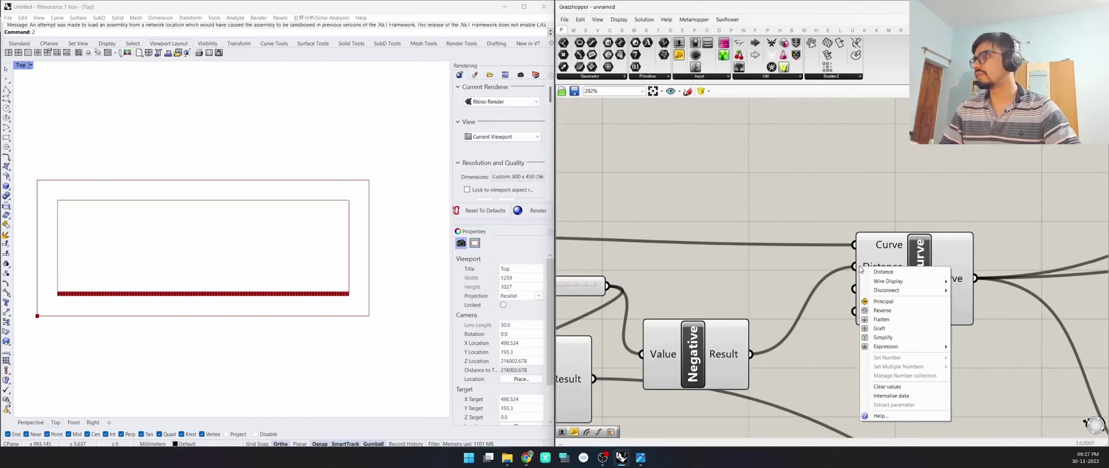
{"action": "mouse_move", "coordinate": [884, 349]}
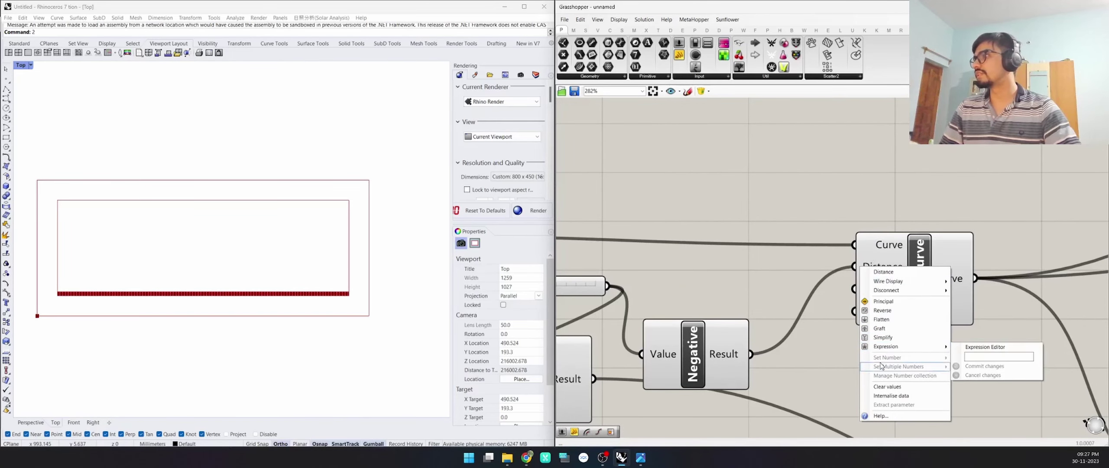
{"action": "left_click", "coordinate": [979, 357]}
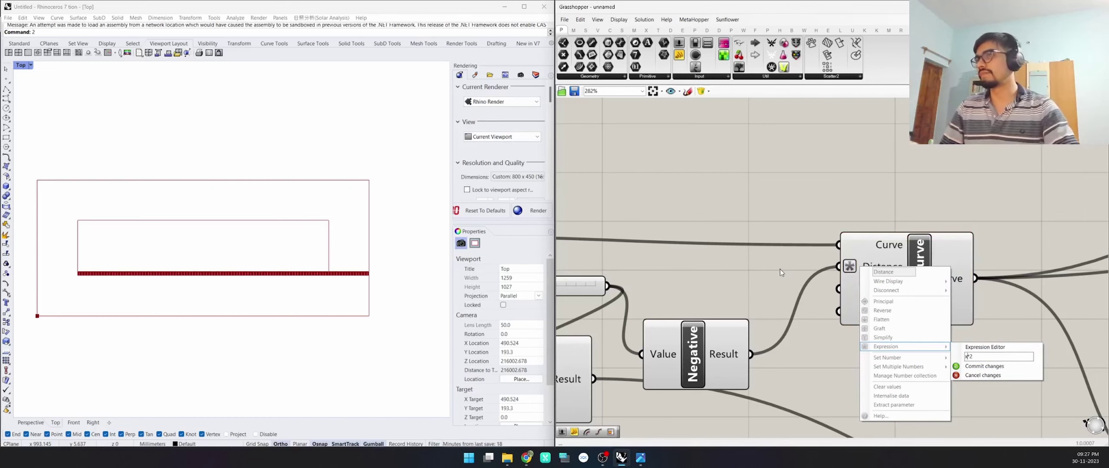
{"action": "left_click_drag", "start_coordinate": [975, 356], "coordinate": [941, 356]}
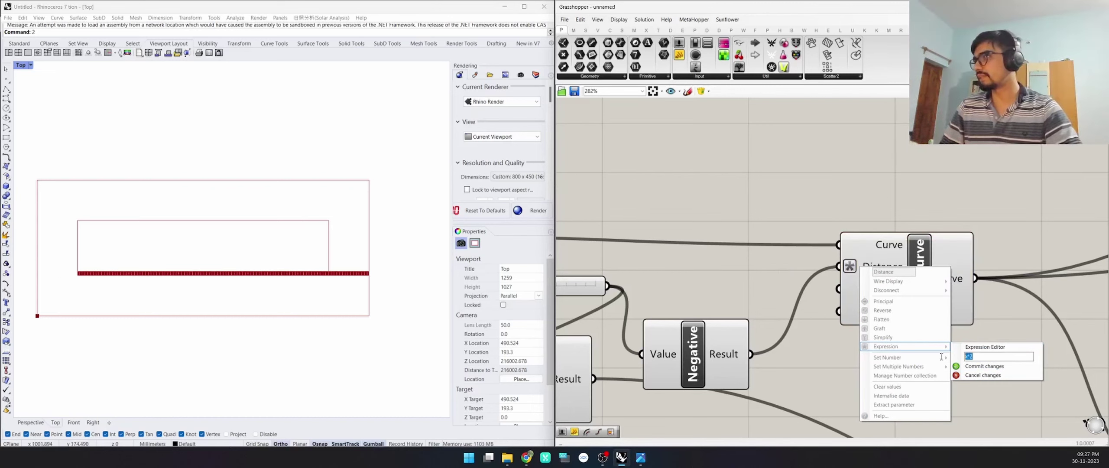
{"action": "key", "text": "BackSpace"}
{"action": "left_click", "coordinate": [984, 366]}
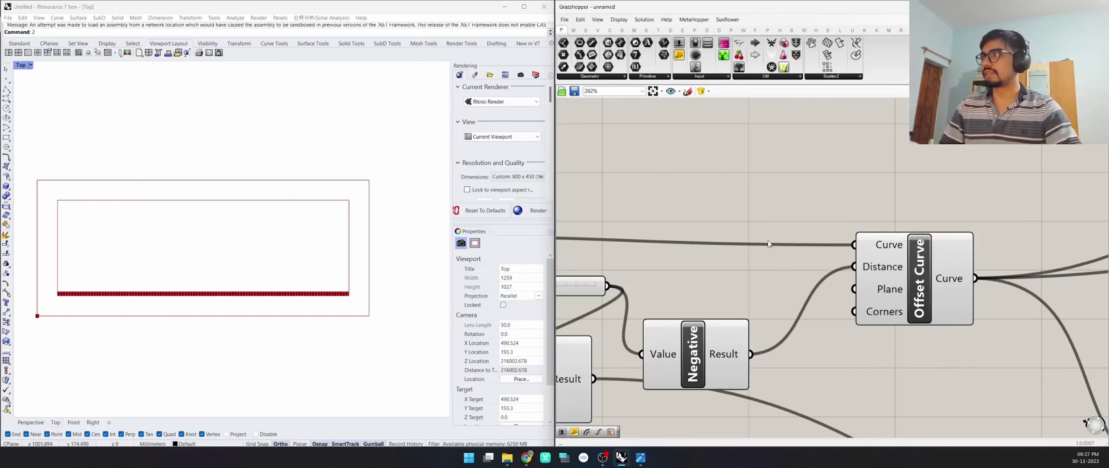
{"action": "scroll", "coordinate": [769, 200], "scroll_direction": "down", "scroll_amount": 4}
{"action": "right_click_drag", "start_coordinate": [657, 284], "coordinate": [803, 283]}
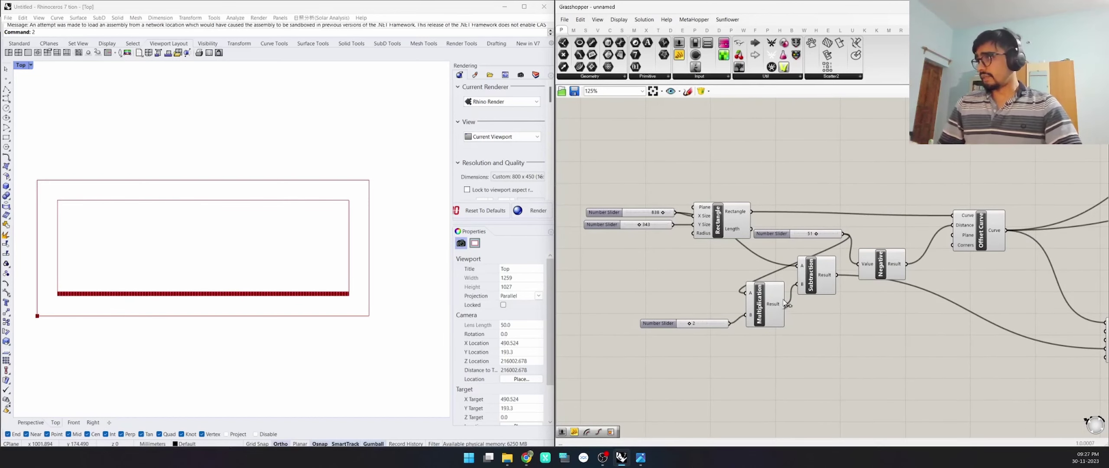
Reposition the Multiplication and Subtraction components, and duplicate them together with the 2 slider below the originals.
{"action": "left_click_drag", "start_coordinate": [763, 309], "coordinate": [766, 305]}
{"action": "left_click_drag", "start_coordinate": [811, 278], "coordinate": [818, 295]}
{"action": "left_click_drag", "start_coordinate": [830, 255], "coordinate": [721, 343]}
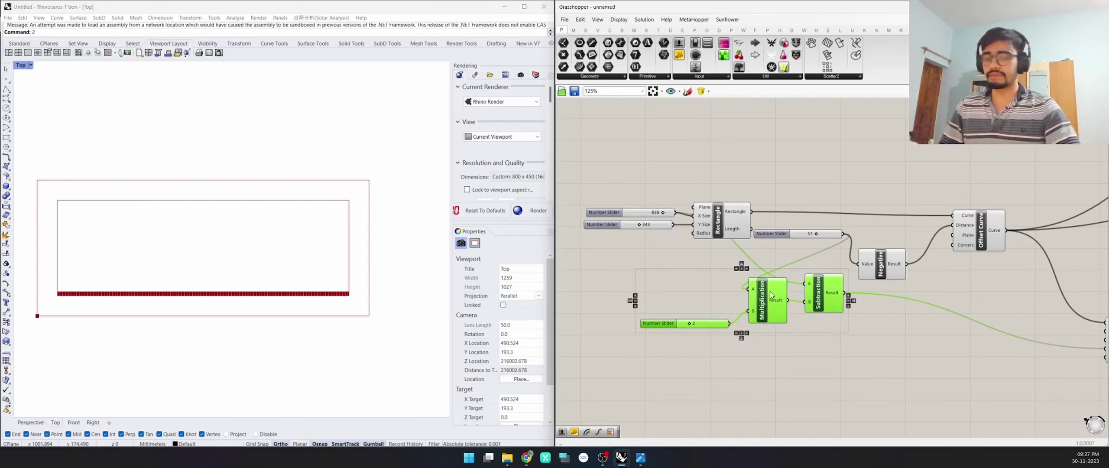
{"action": "left_click_drag", "start_coordinate": [773, 291], "coordinate": [783, 392], "text": "alt"}
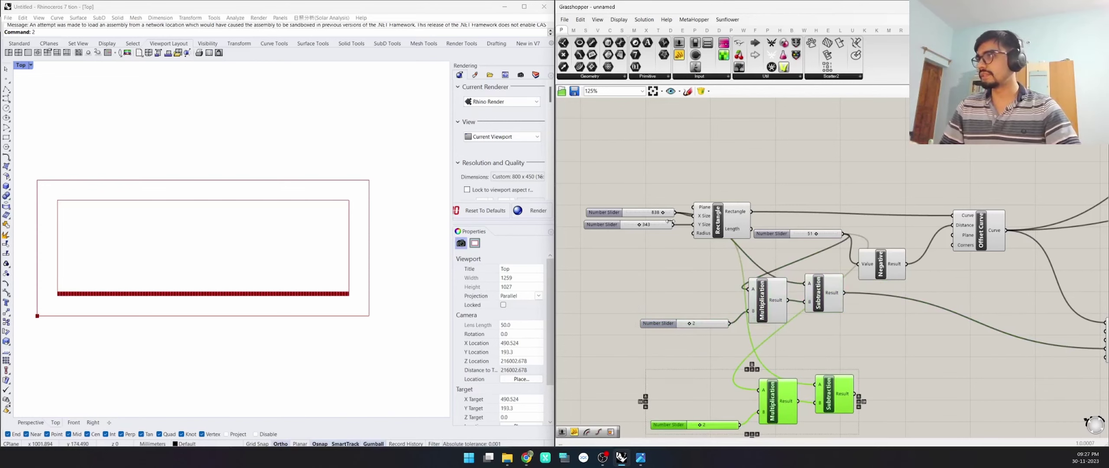
Wire the 343 slider to the copied Subtraction's A input and that Subtraction's Result to the Rectangular grid's Extent Y input.
{"action": "mouse_move", "coordinate": [671, 224]}
{"action": "left_mouse_down"}
{"action": "mouse_move", "coordinate": [756, 224]}
{"action": "mouse_move", "coordinate": [676, 225]}
{"action": "left_mouse_up"}
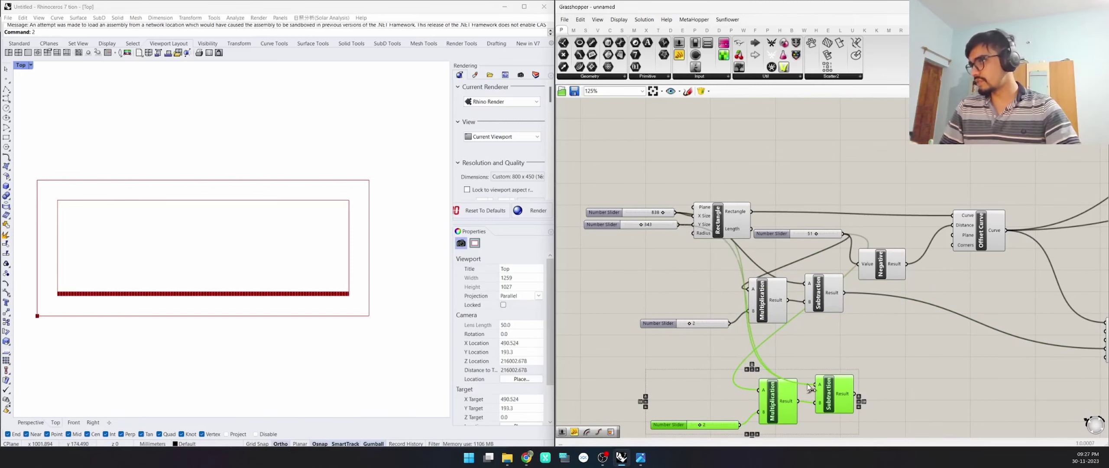
{"action": "scroll", "coordinate": [804, 323], "scroll_direction": "up", "scroll_amount": 2}
{"action": "right_click_drag", "start_coordinate": [862, 320], "coordinate": [822, 318]}
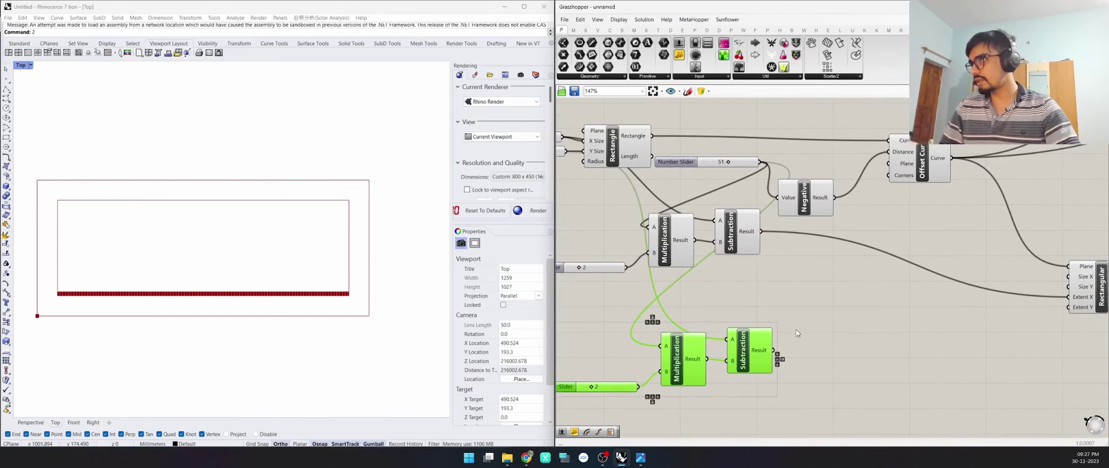
{"action": "left_click_drag", "start_coordinate": [774, 350], "coordinate": [1068, 306]}
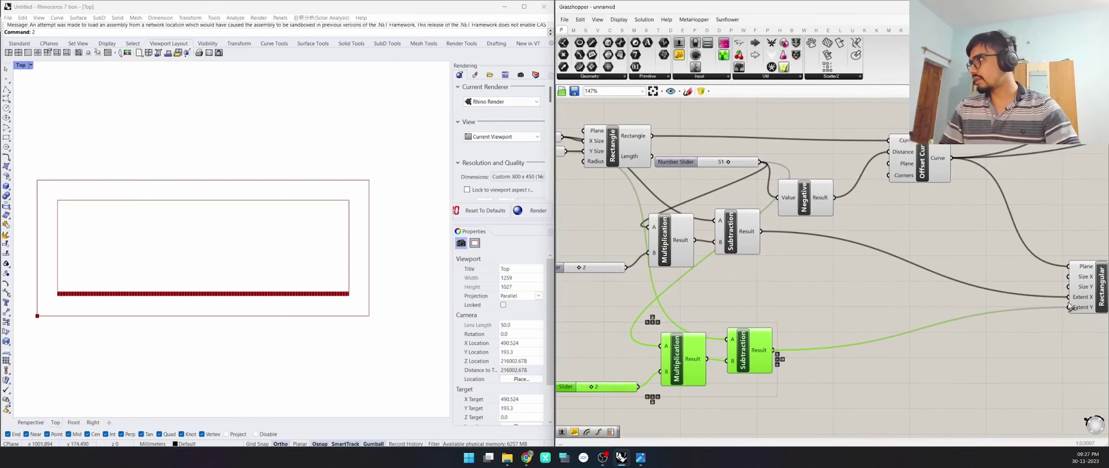
Space out the copied math group, the 343 slider and the copied Multiplication so their wires are easier to follow.
{"action": "right_click_drag", "start_coordinate": [749, 314], "coordinate": [807, 310]}
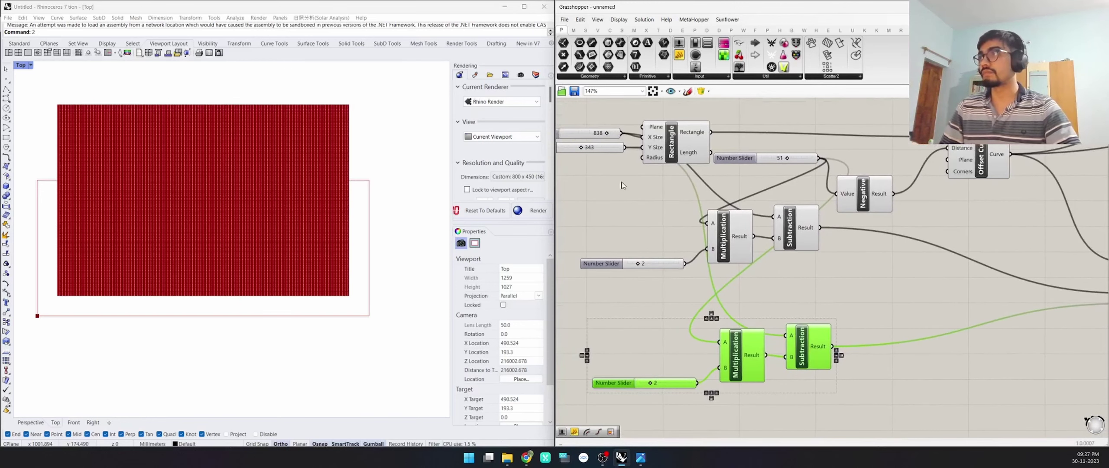
{"action": "left_click_drag", "start_coordinate": [743, 364], "coordinate": [816, 358]}
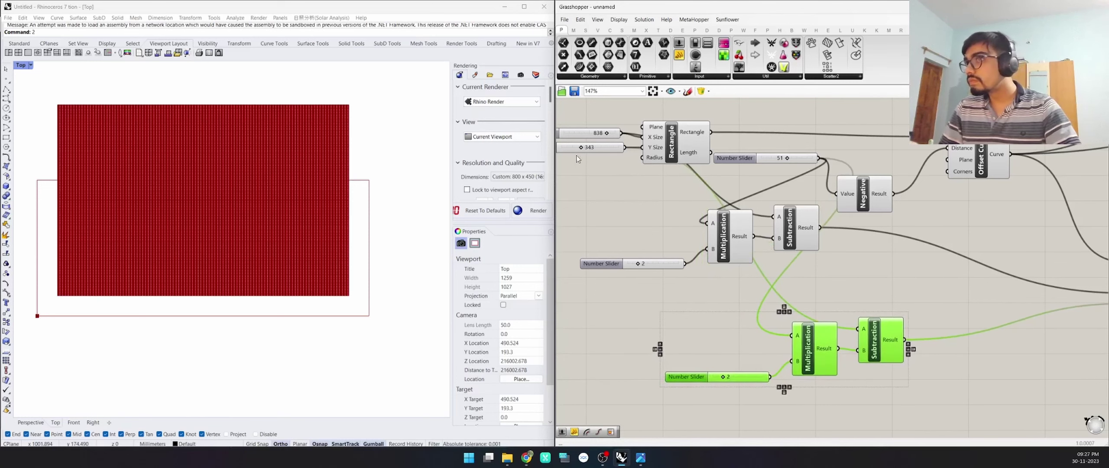
{"action": "right_click_drag", "start_coordinate": [592, 182], "coordinate": [726, 210]}
{"action": "left_click_drag", "start_coordinate": [657, 172], "coordinate": [644, 207]}
{"action": "right_click_drag", "start_coordinate": [767, 239], "coordinate": [658, 217]}
{"action": "mouse_move", "coordinate": [639, 189]}
{"action": "left_mouse_down"}
{"action": "mouse_move", "coordinate": [773, 324]}
{"action": "mouse_move", "coordinate": [756, 328]}
{"action": "mouse_move", "coordinate": [628, 193]}
{"action": "left_mouse_up"}
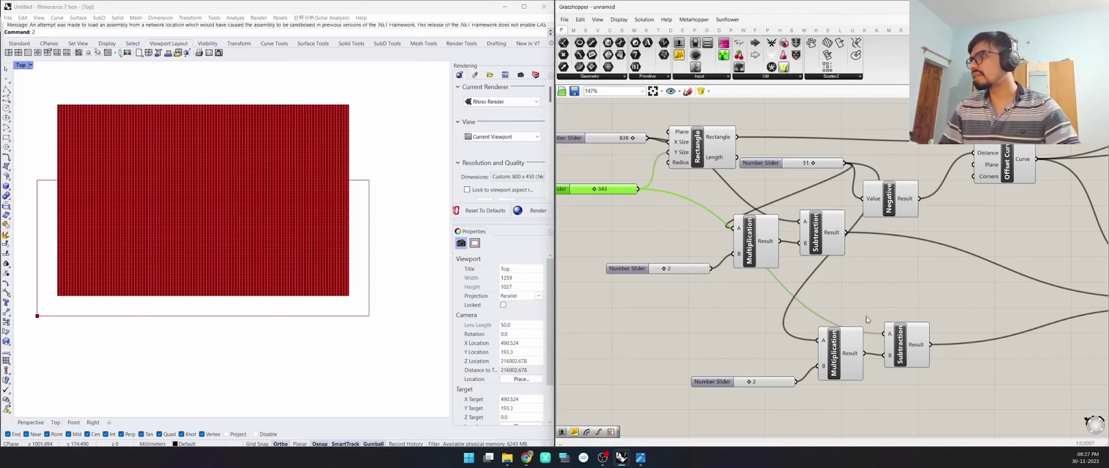
{"action": "left_click_drag", "start_coordinate": [847, 355], "coordinate": [847, 370]}
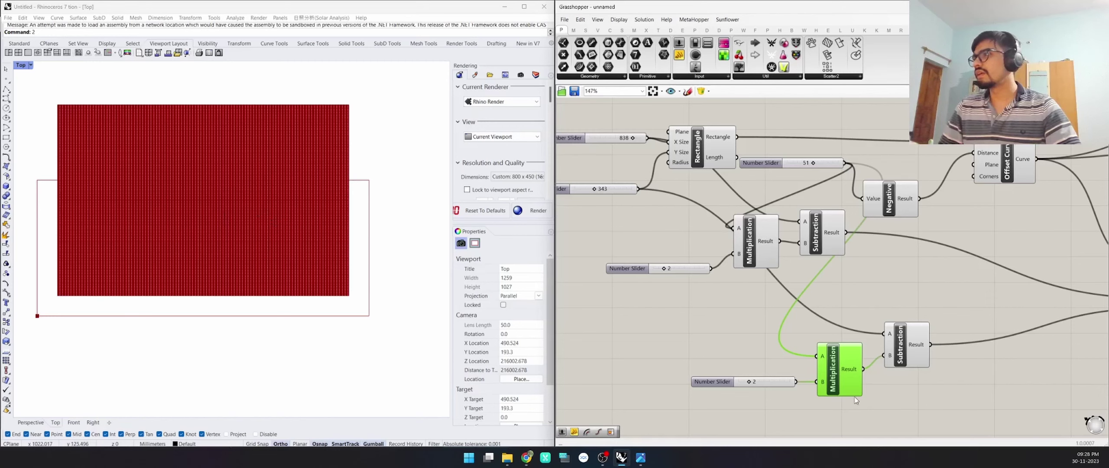
{"action": "right_click_drag", "start_coordinate": [855, 400], "coordinate": [784, 388]}
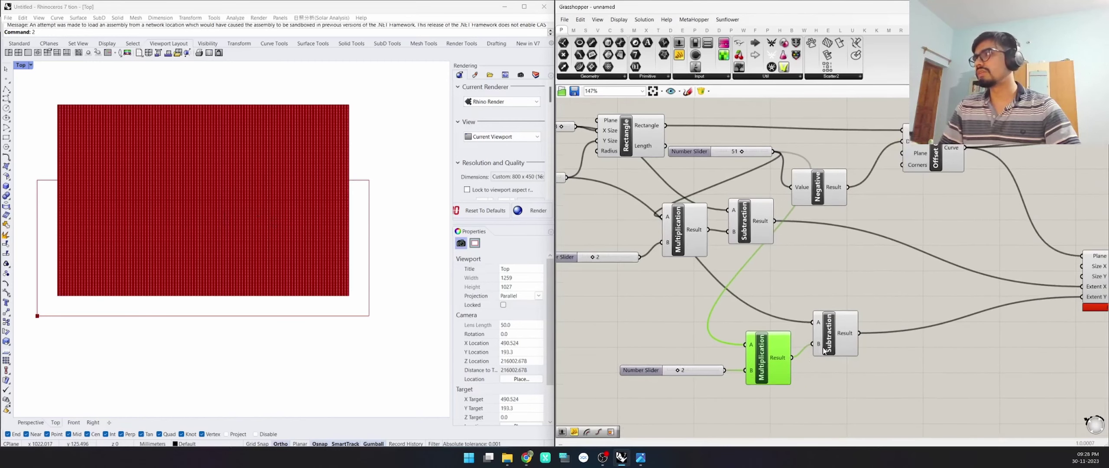
{"action": "right_click_drag", "start_coordinate": [816, 345], "coordinate": [886, 358]}
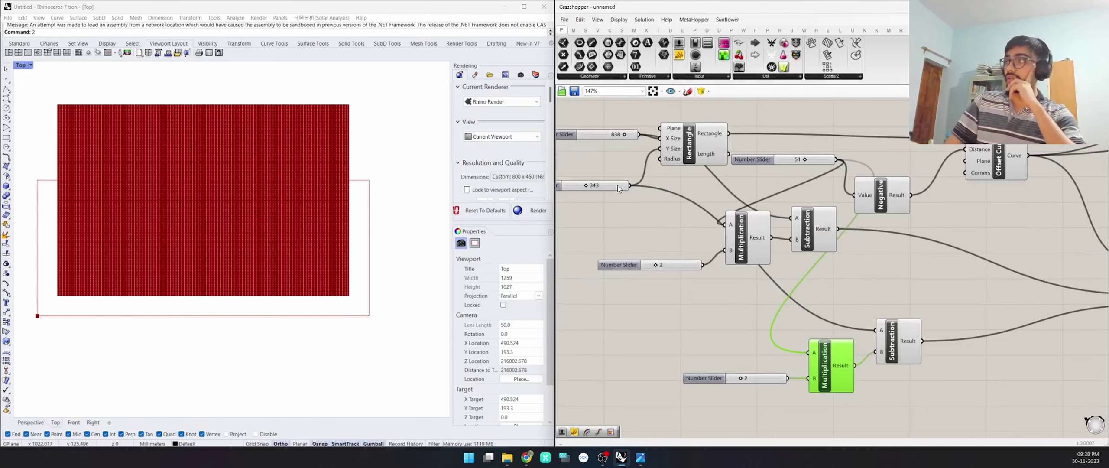
{"action": "right_click_drag", "start_coordinate": [865, 345], "coordinate": [833, 342]}
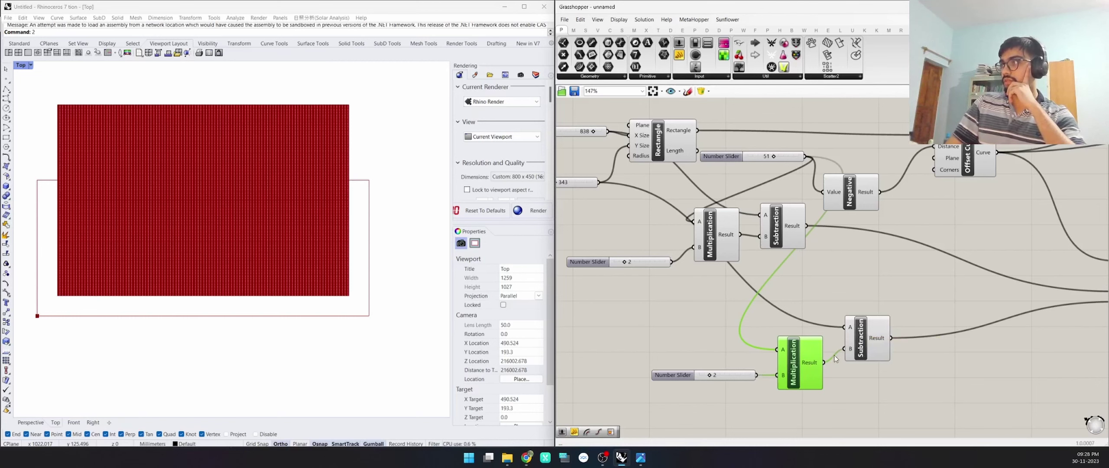
Insert a relay on the wire into the copied Subtraction's A input and connect it to Extent Y, replacing the Subtraction's Result.
{"action": "right_click_drag", "start_coordinate": [904, 341], "coordinate": [843, 336]}
{"action": "double_click", "coordinate": [790, 326]}
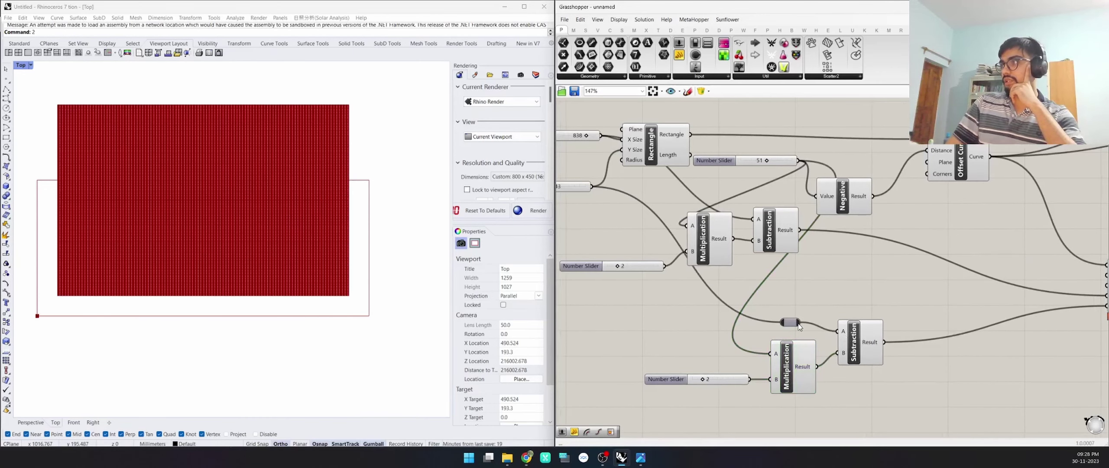
{"action": "left_click_drag", "start_coordinate": [800, 322], "coordinate": [1066, 314]}
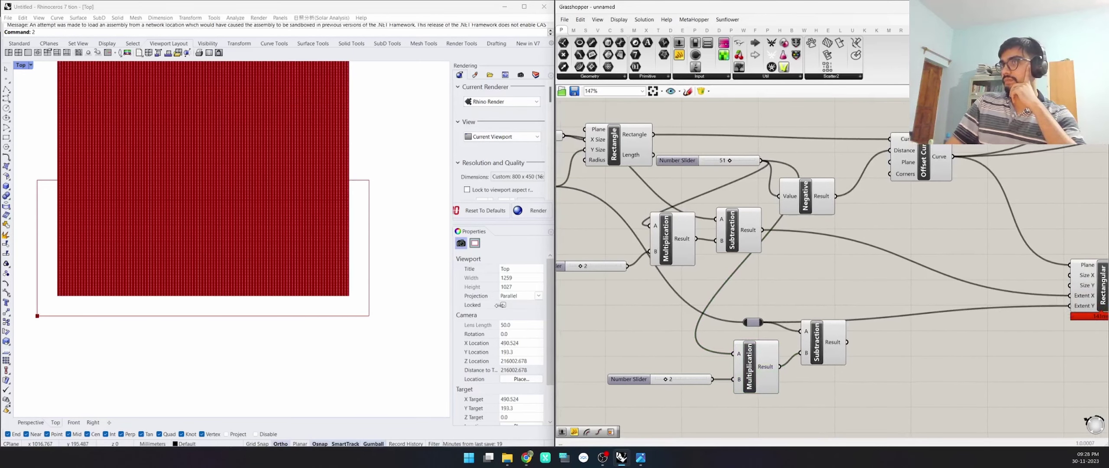
Trace the wiring from the 343 slider to the Rectangular grid, and compare its Extent X and Extent Y inputs with the viewport preview.
{"action": "scroll", "coordinate": [208, 262], "scroll_direction": "down", "scroll_amount": 5}
{"action": "scroll", "coordinate": [208, 266], "scroll_direction": "up", "scroll_amount": 4}
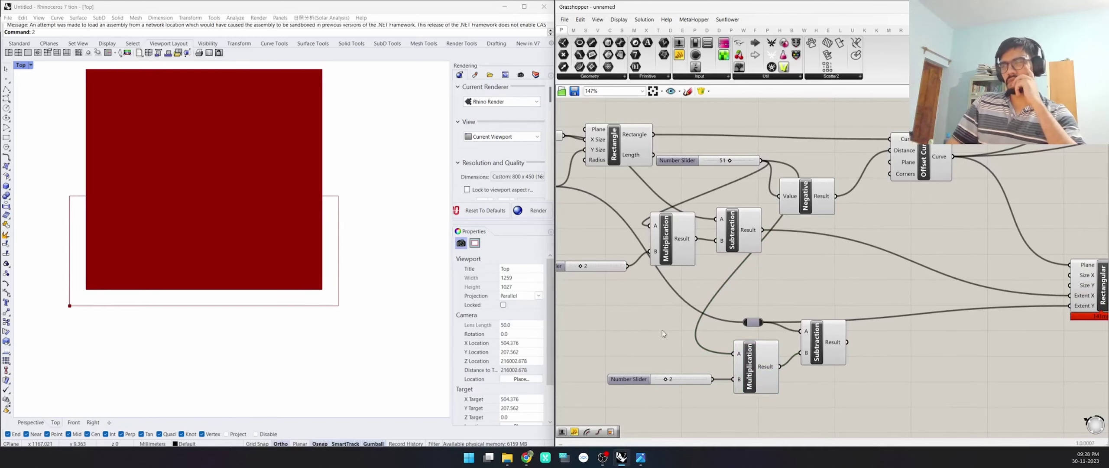
{"action": "right_click_drag", "start_coordinate": [557, 213], "coordinate": [763, 238]}
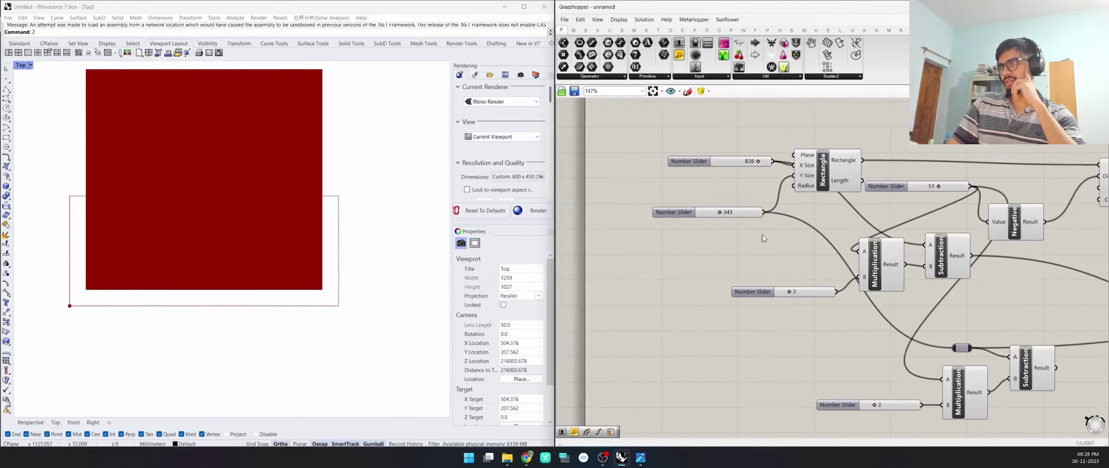
{"action": "left_click_drag", "start_coordinate": [689, 212], "coordinate": [659, 231]}
{"action": "scroll", "coordinate": [964, 319], "scroll_direction": "down", "scroll_amount": 1}
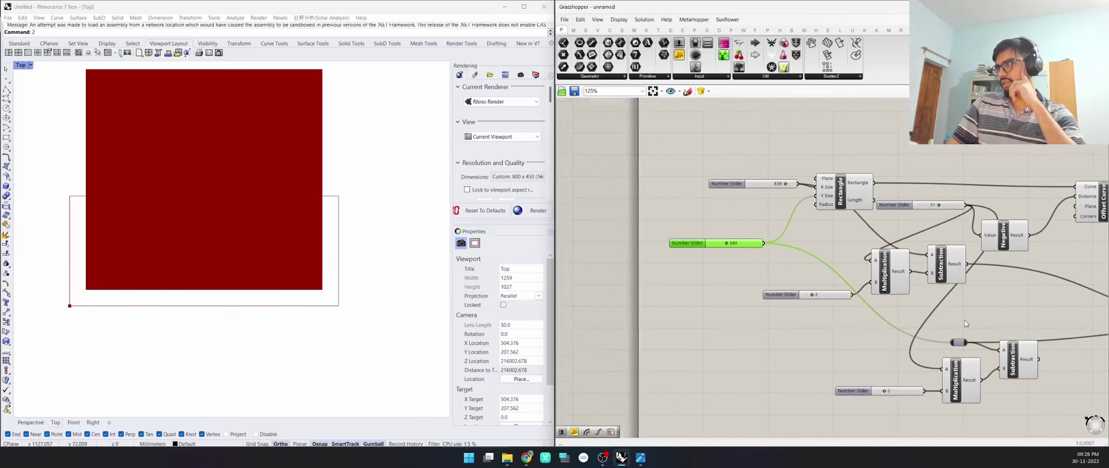
{"action": "right_click_drag", "start_coordinate": [1087, 338], "coordinate": [918, 329]}
{"action": "right_click_drag", "start_coordinate": [1055, 330], "coordinate": [983, 339]}
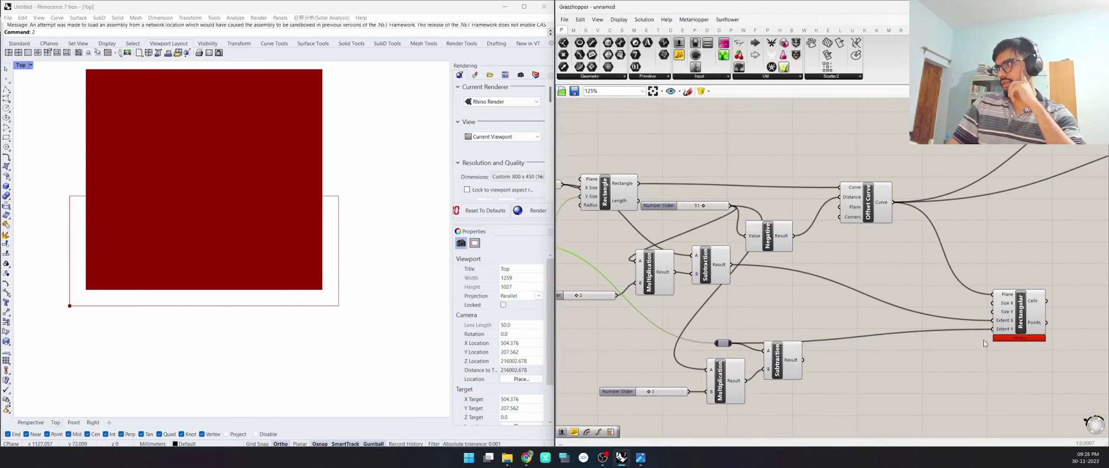
{"action": "scroll", "coordinate": [983, 339], "scroll_direction": "up", "scroll_amount": 1}
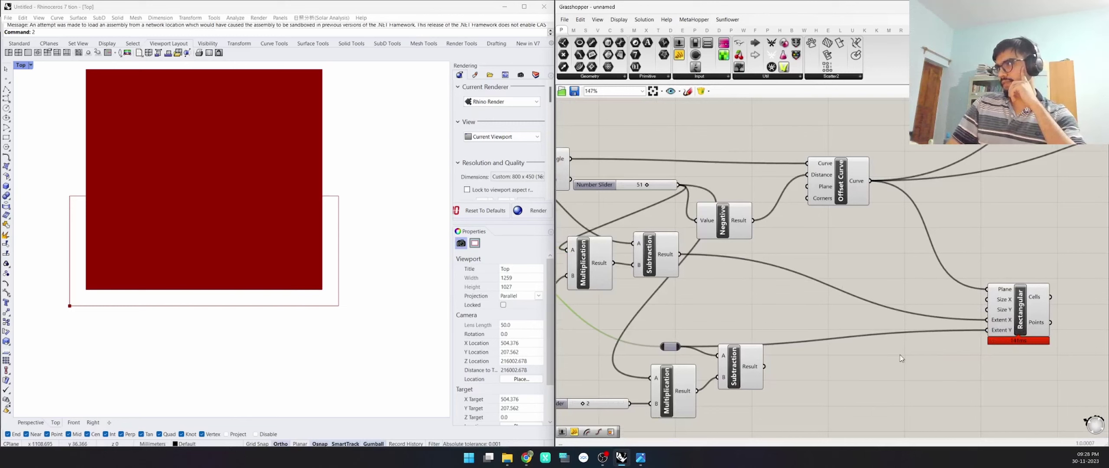
{"action": "mouse_move", "coordinate": [993, 332]}
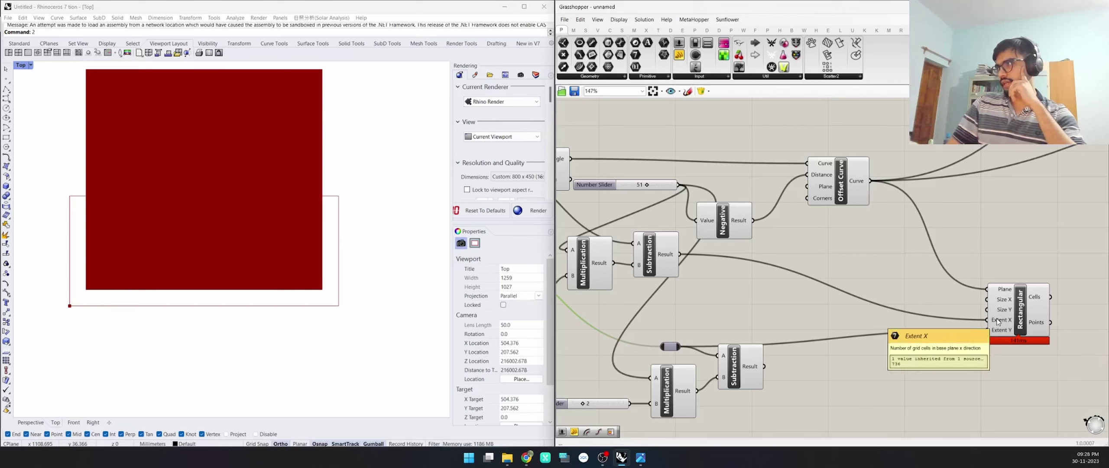
{"action": "scroll", "coordinate": [308, 286], "scroll_direction": "down", "scroll_amount": 4}
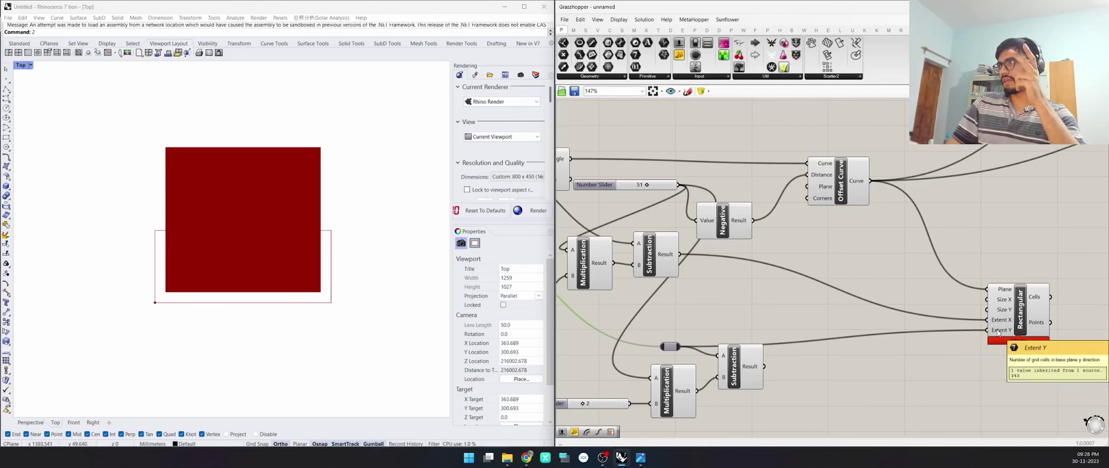
{"action": "scroll", "coordinate": [245, 238], "scroll_direction": "up", "scroll_amount": 3}
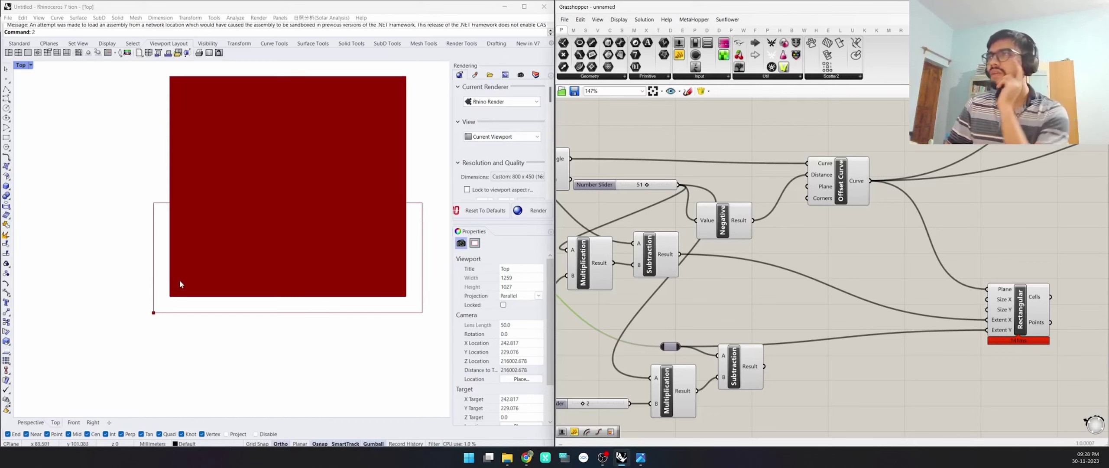
{"action": "scroll", "coordinate": [229, 251], "scroll_direction": "down", "scroll_amount": 1}
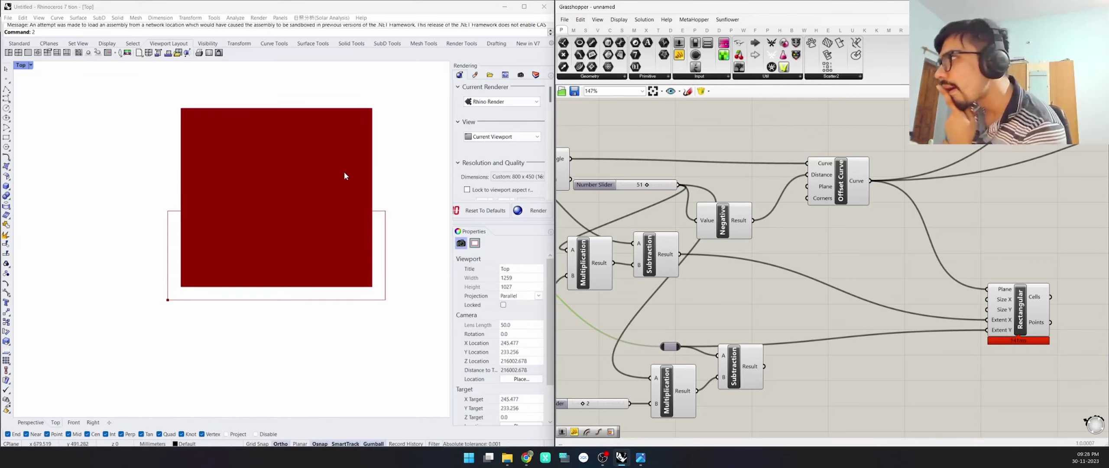
Move the copied Subtraction below the relay's wire and nudge the original Multiplication away from its neighbours.
{"action": "right_click_drag", "start_coordinate": [772, 322], "coordinate": [846, 313]}
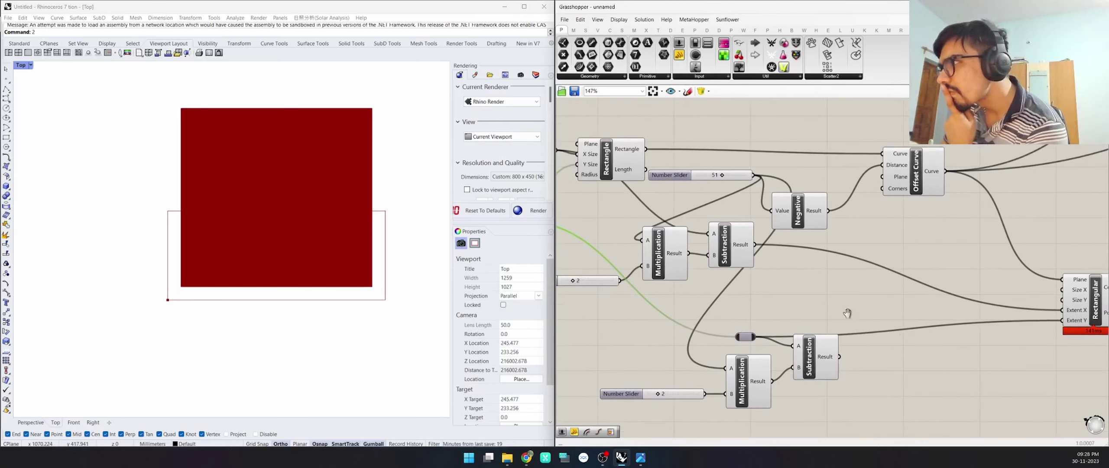
{"action": "scroll", "coordinate": [853, 306], "scroll_direction": "down", "scroll_amount": 2}
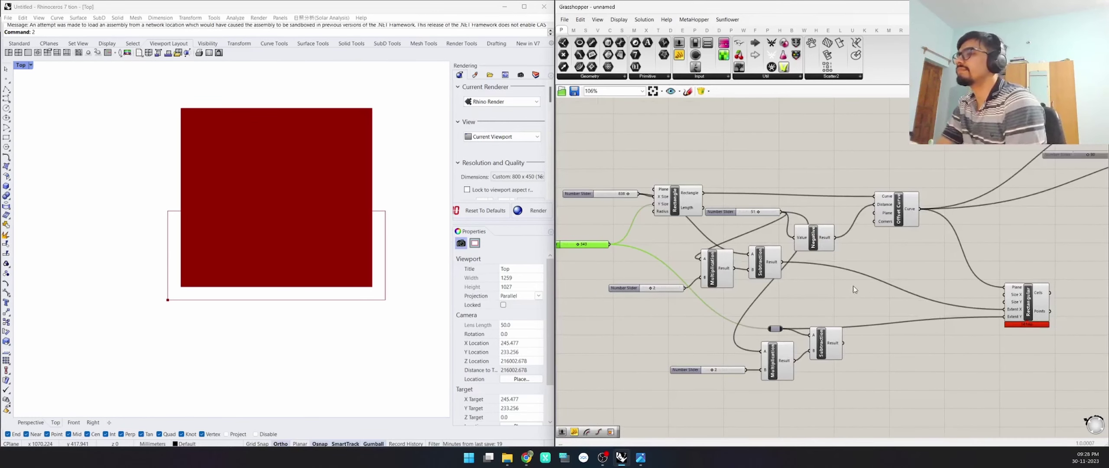
{"action": "left_click_drag", "start_coordinate": [835, 341], "coordinate": [848, 363]}
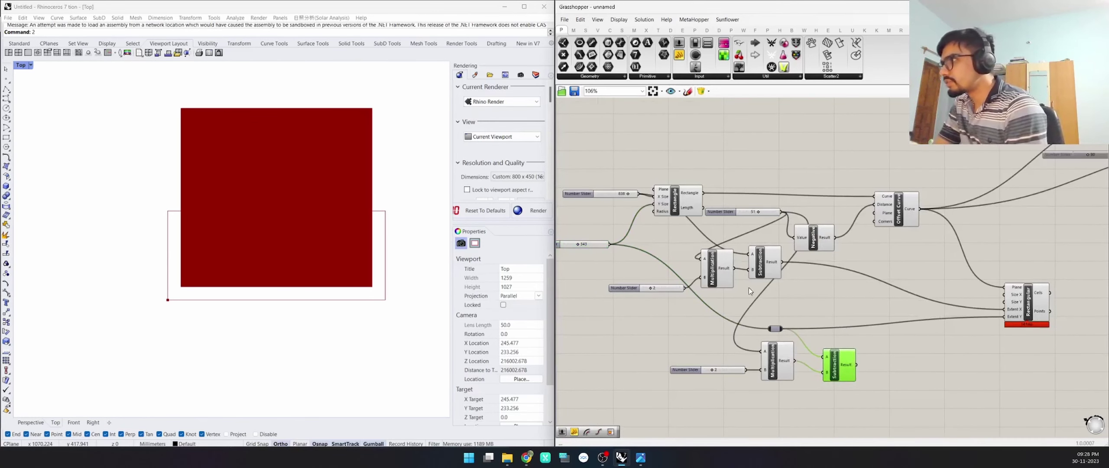
{"action": "mouse_move", "coordinate": [731, 268]}
{"action": "left_mouse_down"}
{"action": "mouse_move", "coordinate": [741, 265]}
{"action": "mouse_move", "coordinate": [722, 263]}
{"action": "mouse_move", "coordinate": [724, 274]}
{"action": "left_mouse_up"}
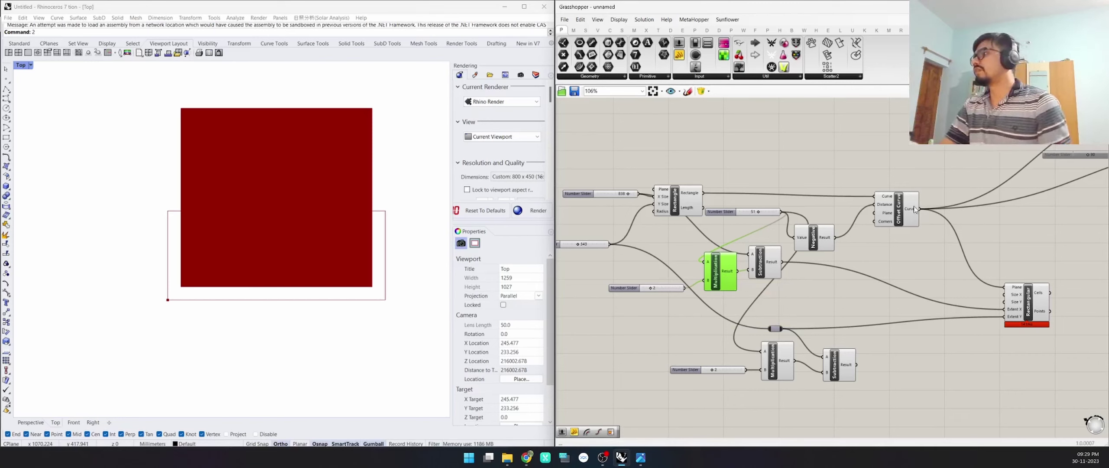
Try the Rectangular grid without the Offset Curve wired to its Plane input, and reconnect that wire.
{"action": "left_click_drag", "start_coordinate": [914, 209], "coordinate": [920, 214]}
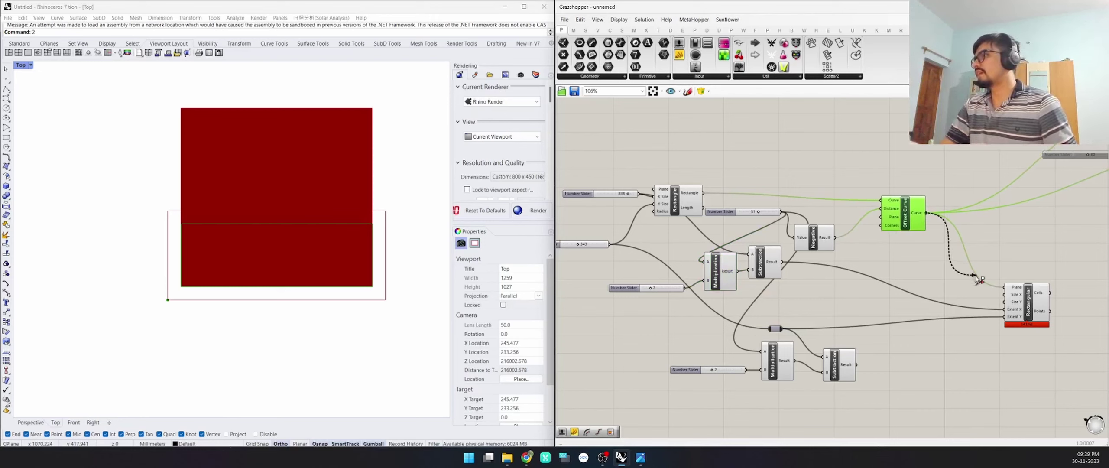
{"action": "left_click_drag", "start_coordinate": [976, 279], "coordinate": [1006, 290]}
{"action": "left_click", "coordinate": [960, 277]}
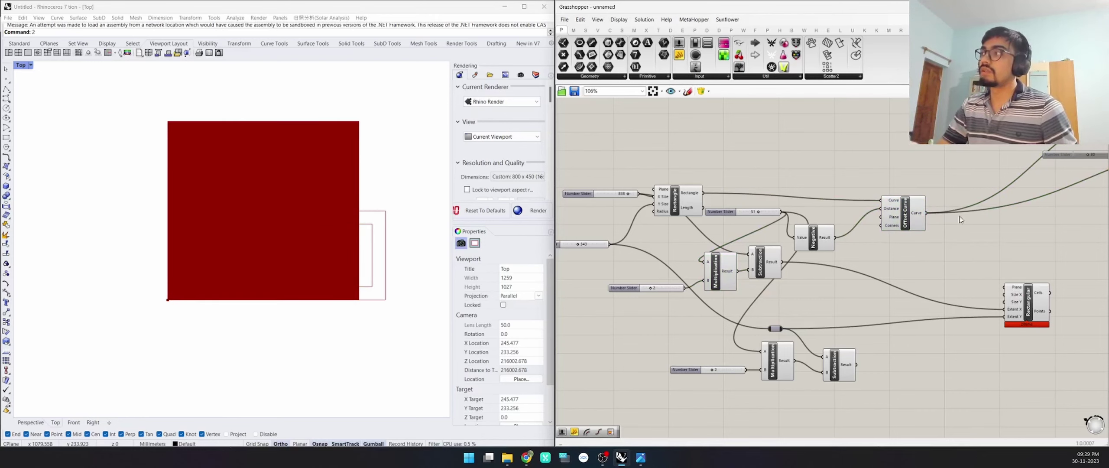
{"action": "left_click_drag", "start_coordinate": [927, 212], "coordinate": [1005, 287]}
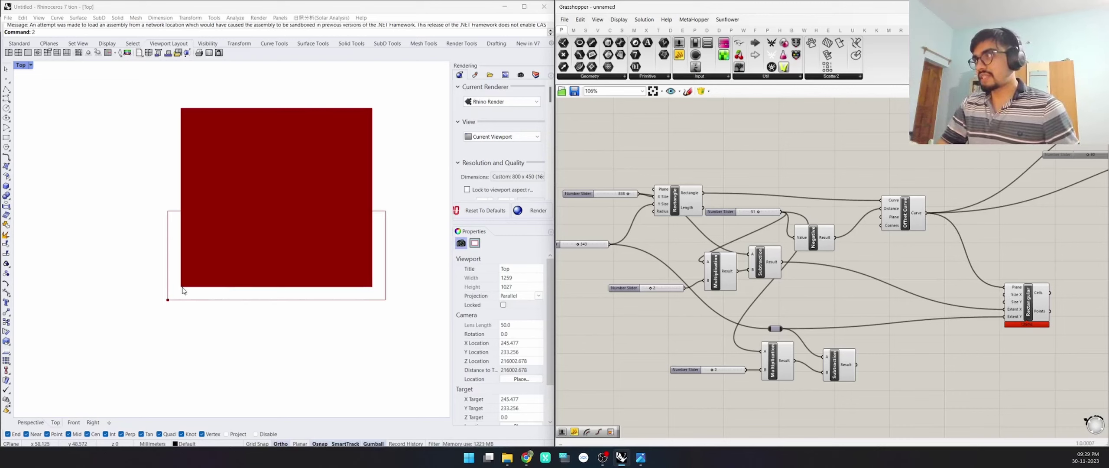
Align the 838 and 343 sliders with the Rectangle component and tidy the original Multiplication and Subtraction.
{"action": "left_click_drag", "start_coordinate": [723, 275], "coordinate": [776, 265]}
{"action": "left_click_drag", "start_coordinate": [575, 196], "coordinate": [570, 200]}
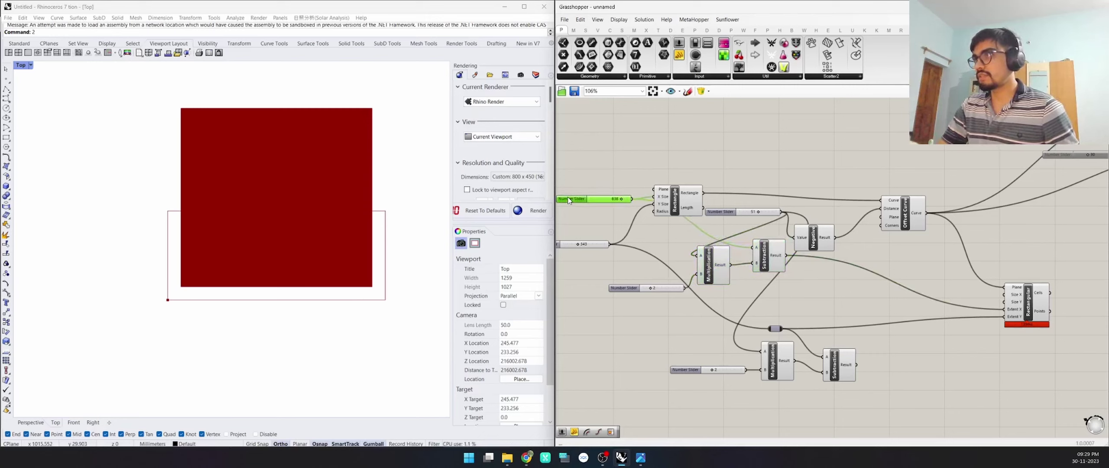
{"action": "left_click_drag", "start_coordinate": [575, 244], "coordinate": [586, 222]}
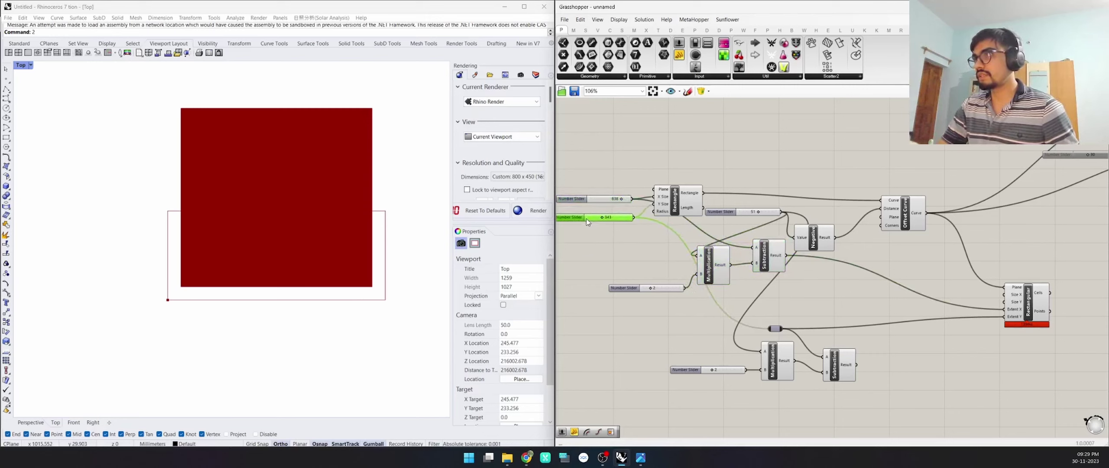
{"action": "left_click_drag", "start_coordinate": [668, 202], "coordinate": [670, 216]}
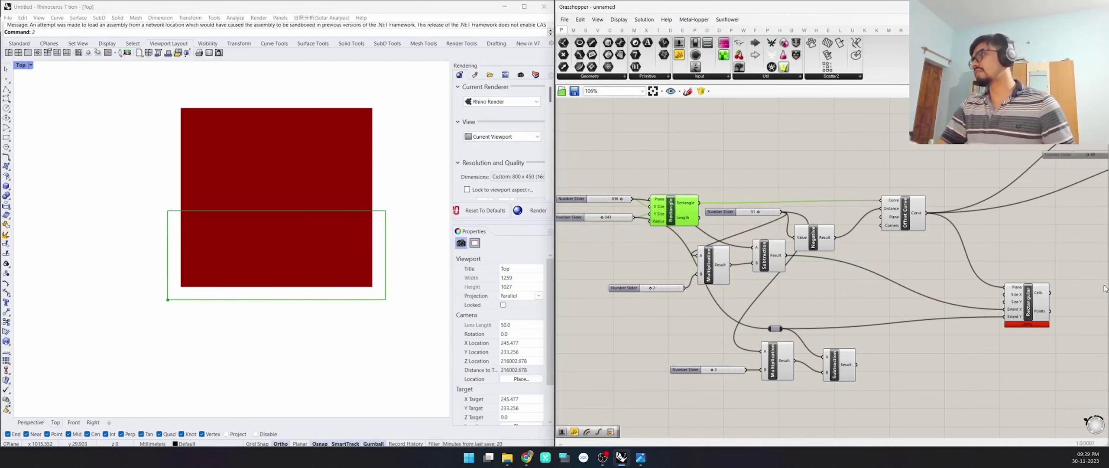
Add a number slider of 10 and connect it to the Rectangular grid's Size X and Size Y inputs.
{"action": "mouse_move", "coordinate": [1012, 296]}
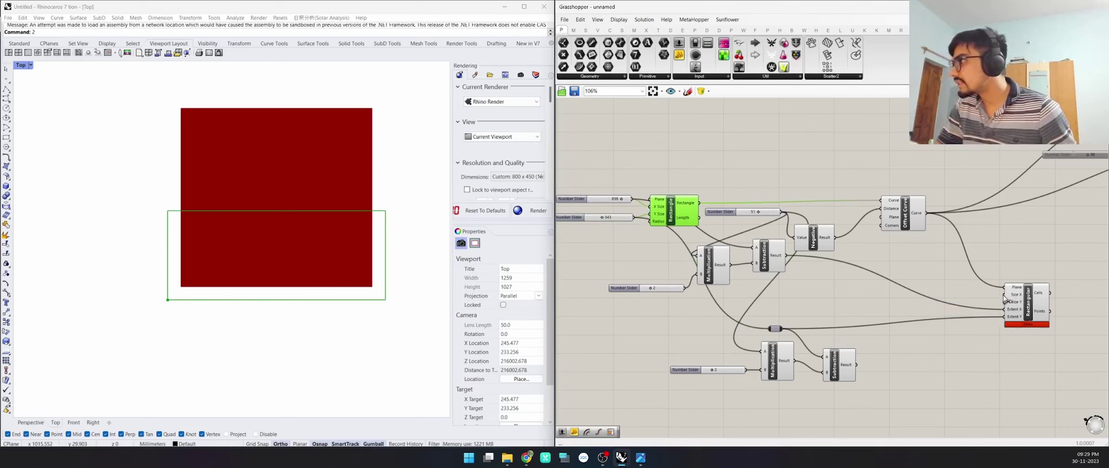
{"action": "double_click", "coordinate": [987, 298]}
{"action": "type", "text": "1"}
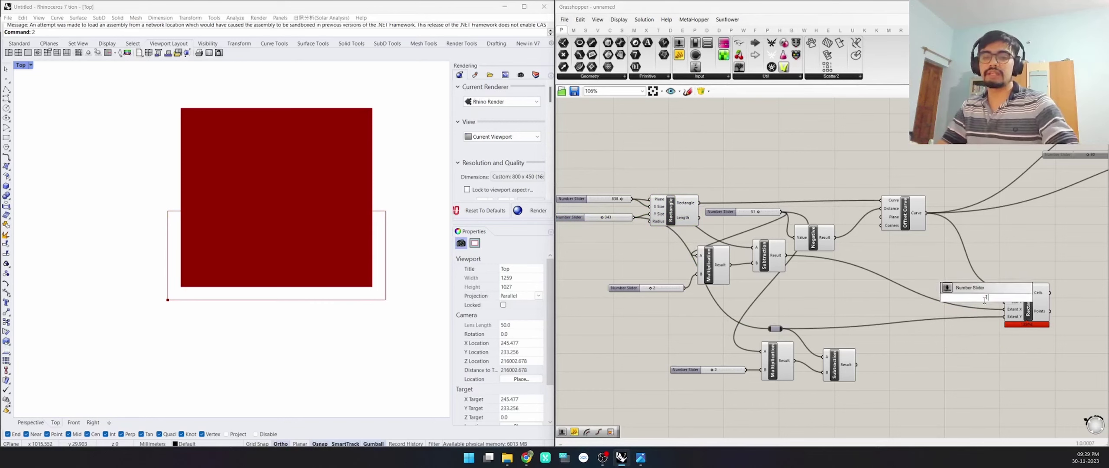
{"action": "type", "text": "0"}
{"action": "key", "text": "Return"}
{"action": "left_click_drag", "start_coordinate": [967, 302], "coordinate": [1004, 302]}
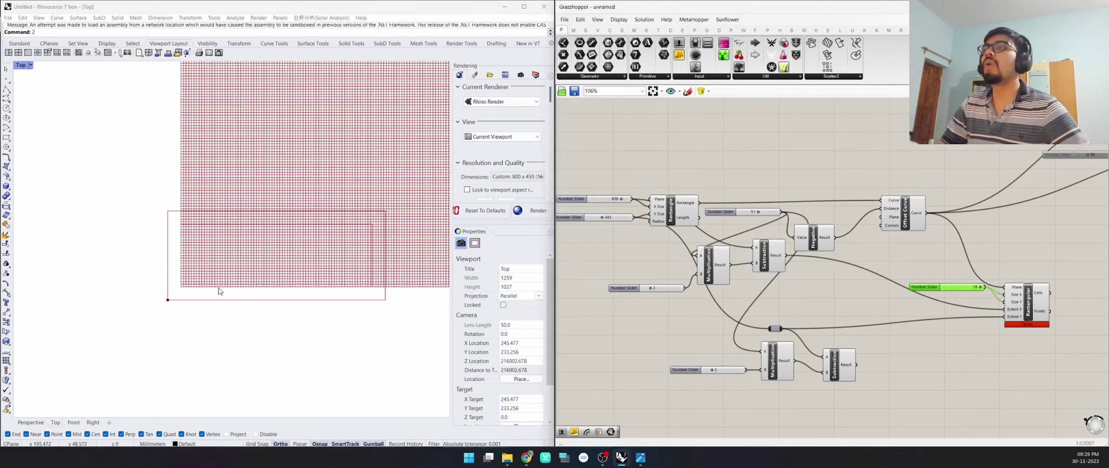
{"action": "scroll", "coordinate": [220, 291], "scroll_direction": "down", "scroll_amount": 5}
{"action": "scroll", "coordinate": [253, 268], "scroll_direction": "up", "scroll_amount": 5}
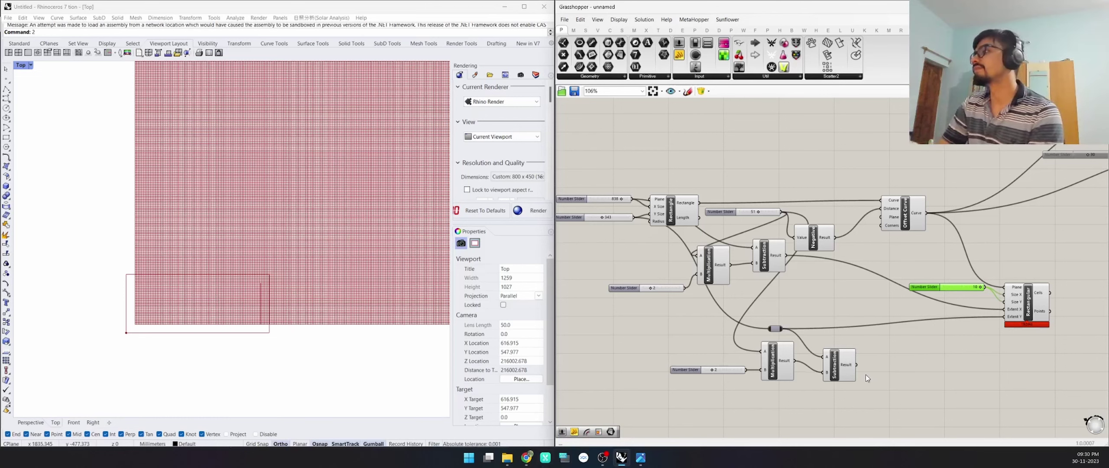
Connect the copied Subtraction's result to the Rectangular grid's Extent Y and delete the relay on the 343 slider's wire.
{"action": "left_click_drag", "start_coordinate": [856, 364], "coordinate": [1004, 316]}
{"action": "left_click", "coordinate": [775, 329]}
{"action": "key", "text": "Delete"}
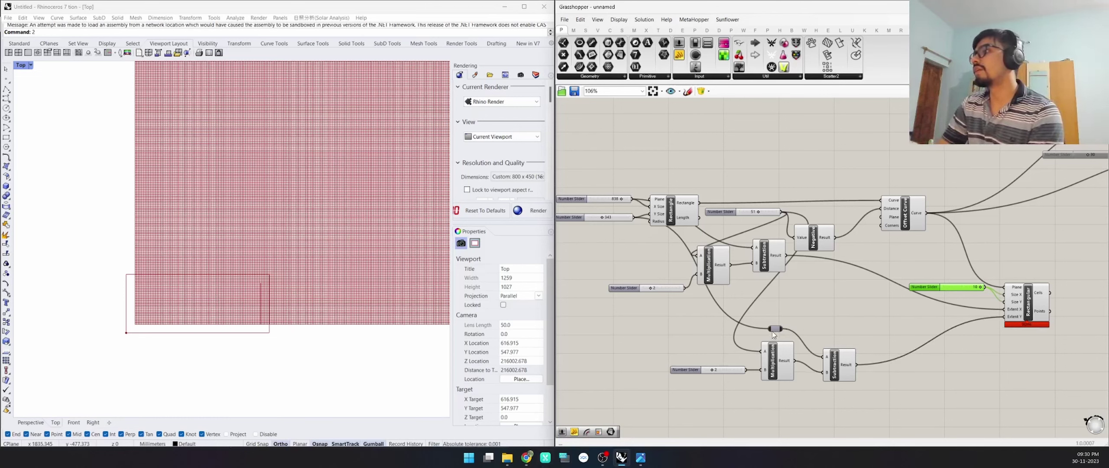
{"action": "right_click_drag", "start_coordinate": [831, 321], "coordinate": [787, 316]}
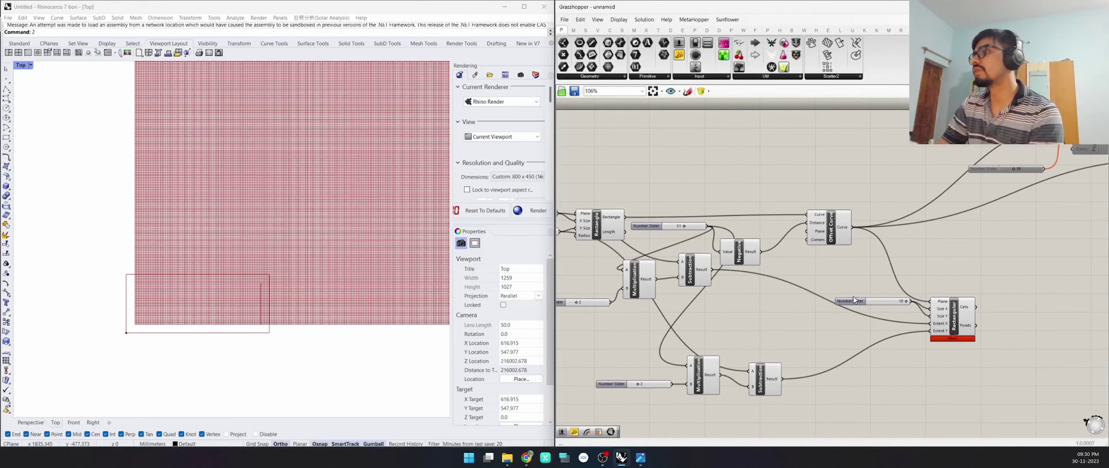
Move the cell-size slider away from the Rectangular grid and set it to 1, comparing the grid with the offset rectangle.
{"action": "left_click_drag", "start_coordinate": [853, 300], "coordinate": [827, 319]}
{"action": "scroll", "coordinate": [200, 264], "scroll_direction": "down", "scroll_amount": 5}
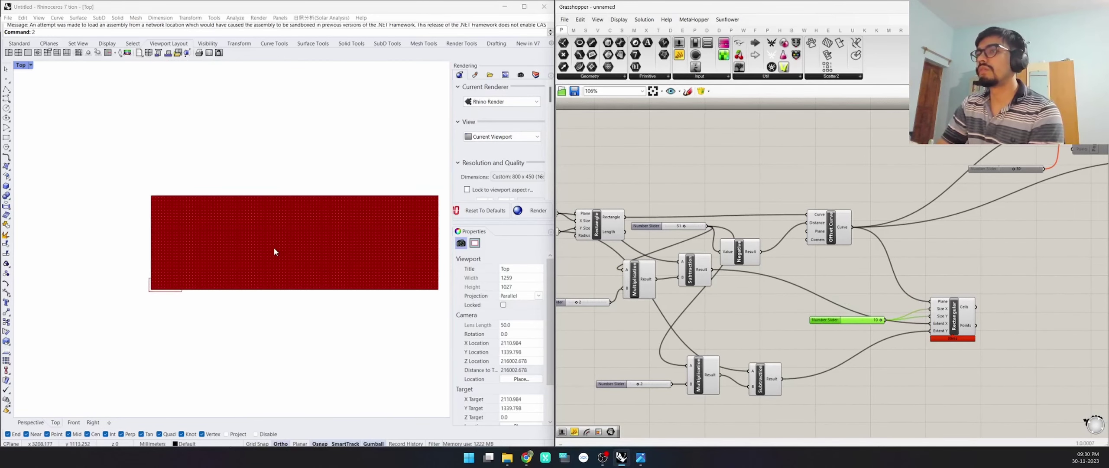
{"action": "scroll", "coordinate": [195, 260], "scroll_direction": "up", "scroll_amount": 3}
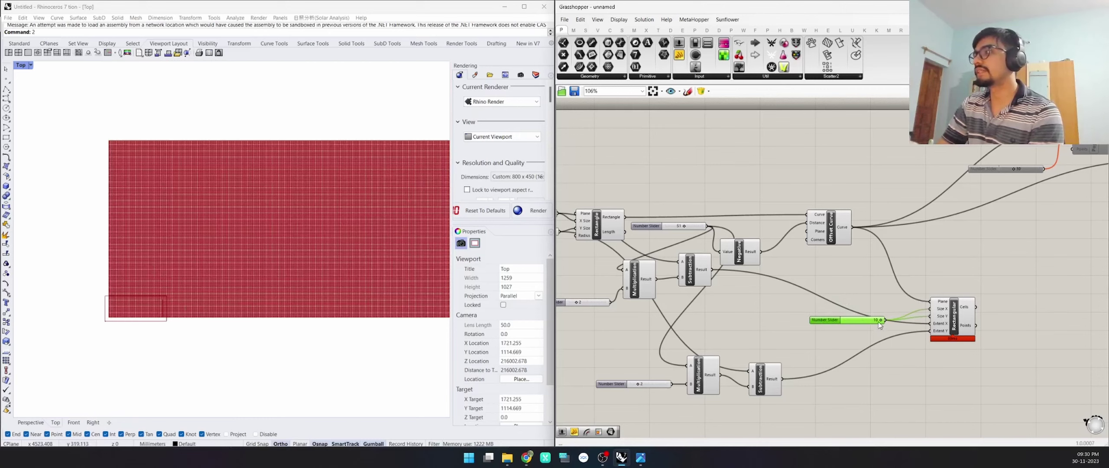
{"action": "left_click_drag", "start_coordinate": [879, 321], "coordinate": [846, 325]}
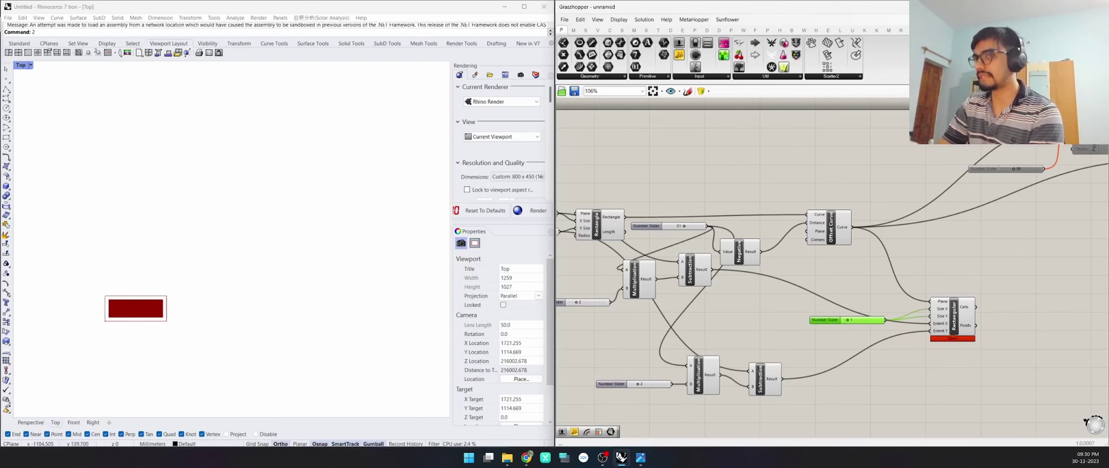
{"action": "scroll", "coordinate": [134, 336], "scroll_direction": "up", "scroll_amount": 1}
{"action": "scroll", "coordinate": [134, 336], "scroll_direction": "up", "scroll_amount": 5}
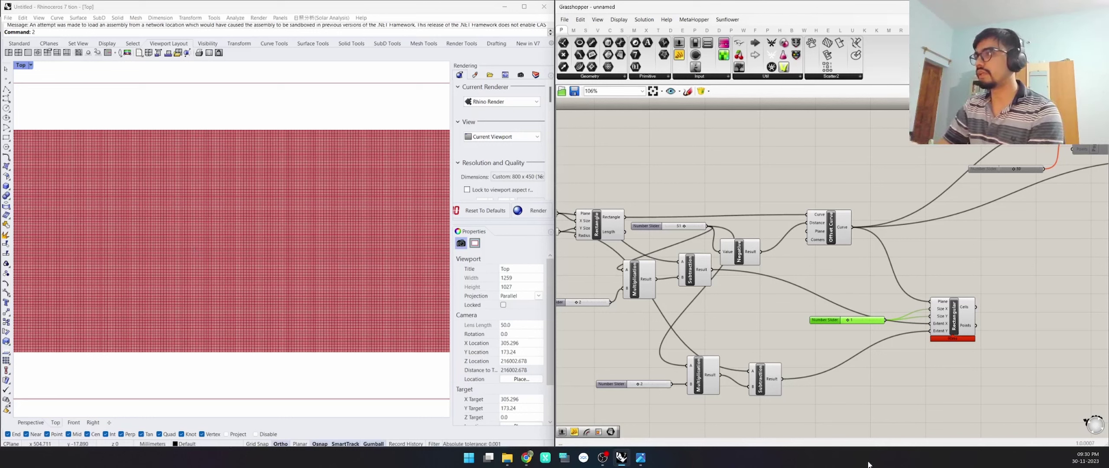
Add a Division of the original Subtraction's result by the cell-size slider, feed it to Extent X, and put a relay on its incoming wire.
{"action": "left_click", "coordinate": [862, 395]}
{"action": "double_click", "coordinate": [861, 392]}
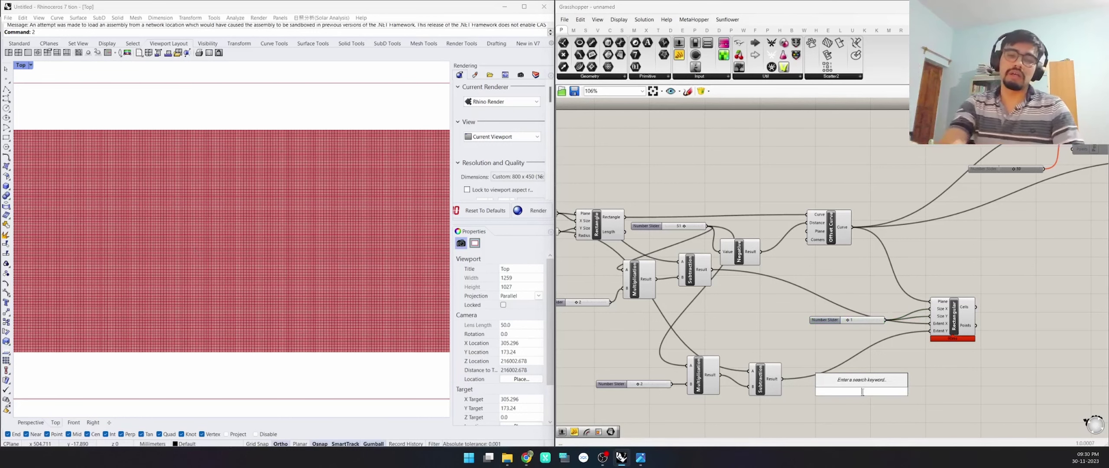
{"action": "type", "text": "division"}
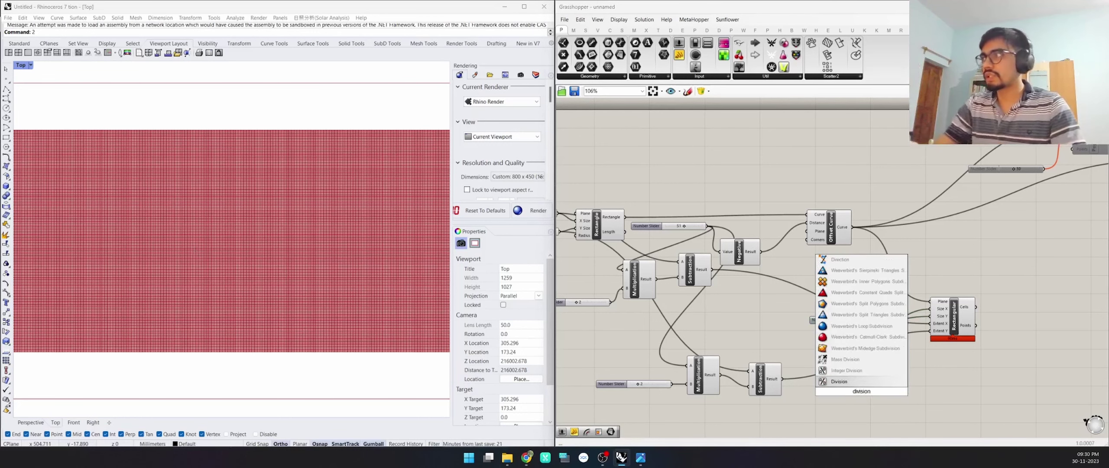
{"action": "key", "text": "Return"}
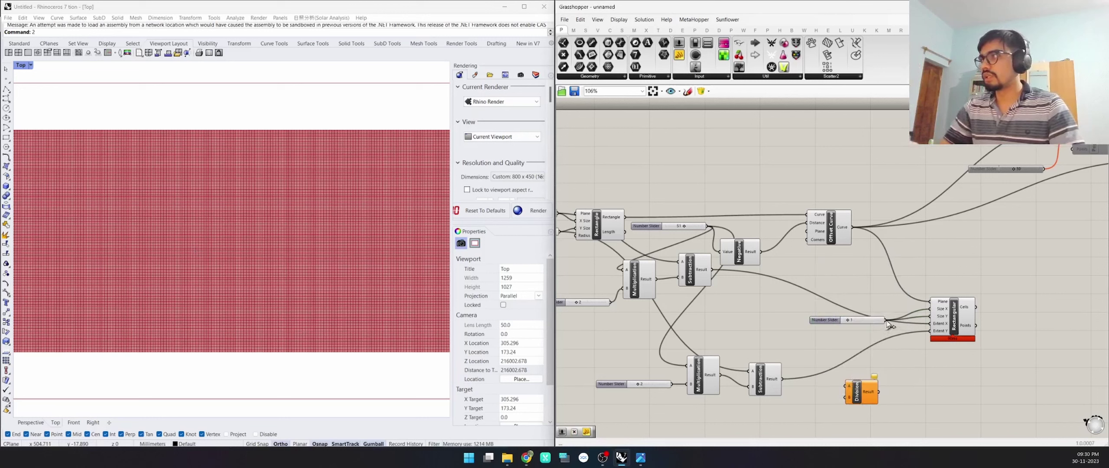
{"action": "left_click_drag", "start_coordinate": [885, 321], "coordinate": [930, 323]}
{"action": "left_click", "coordinate": [865, 392]}
{"action": "double_click", "coordinate": [809, 295]}
Copy the Division to divide the copied Subtraction's result by cell size, feed Extent Y, and move the cell-size slider clear of the wires.
{"action": "left_click_drag", "start_coordinate": [851, 279], "coordinate": [880, 379], "text": "alt"}
{"action": "left_click", "coordinate": [813, 380]}
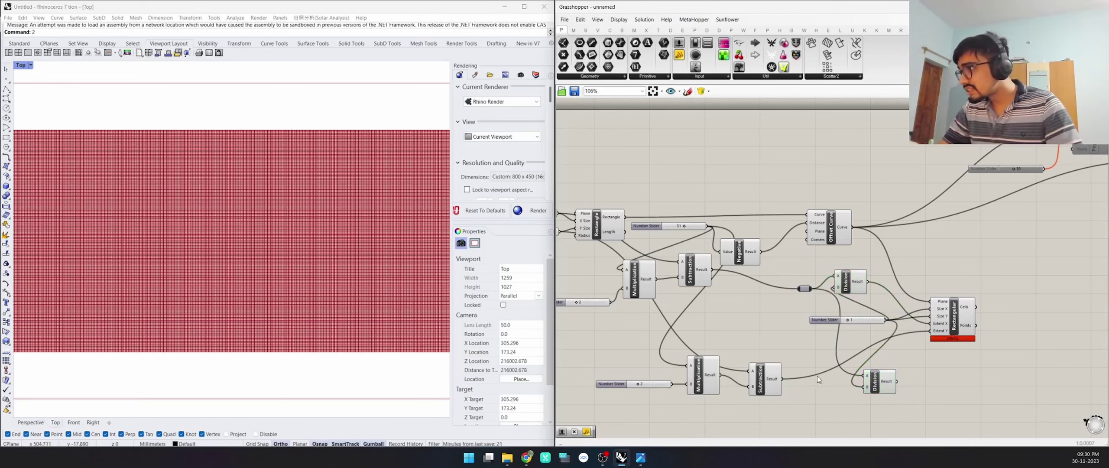
{"action": "left_click_drag", "start_coordinate": [783, 381], "coordinate": [930, 330]}
{"action": "left_click_drag", "start_coordinate": [819, 321], "coordinate": [722, 325]}
{"action": "scroll", "coordinate": [347, 264], "scroll_direction": "down", "scroll_amount": 8}
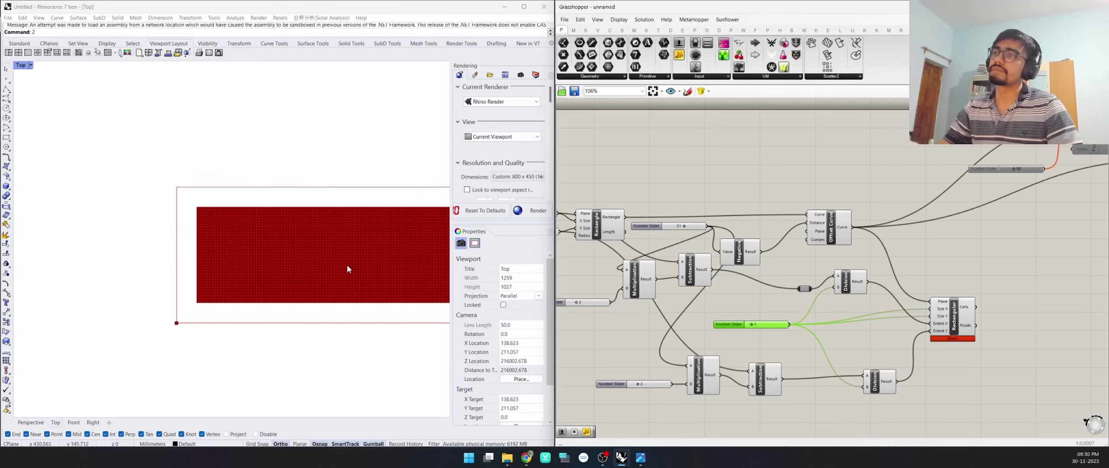
{"action": "scroll", "coordinate": [106, 218], "scroll_direction": "down", "scroll_amount": 4}
{"action": "scroll", "coordinate": [389, 242], "scroll_direction": "up", "scroll_amount": 4}
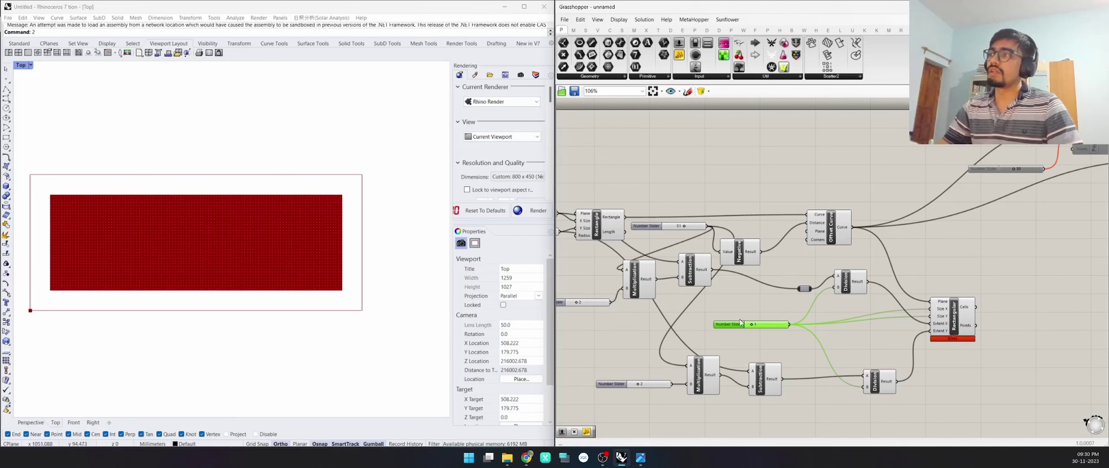
Try cell-size slider values of 7 and 10, and check how the grid fits inside the offset rectangle.
{"action": "left_click_drag", "start_coordinate": [753, 325], "coordinate": [774, 324]}
{"action": "scroll", "coordinate": [102, 246], "scroll_direction": "up", "scroll_amount": 8}
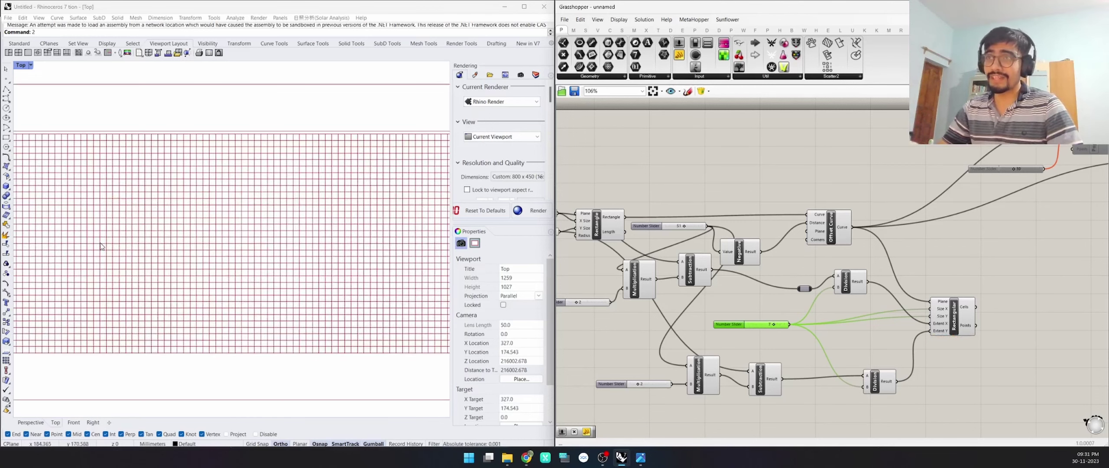
{"action": "scroll", "coordinate": [99, 245], "scroll_direction": "down", "scroll_amount": 8}
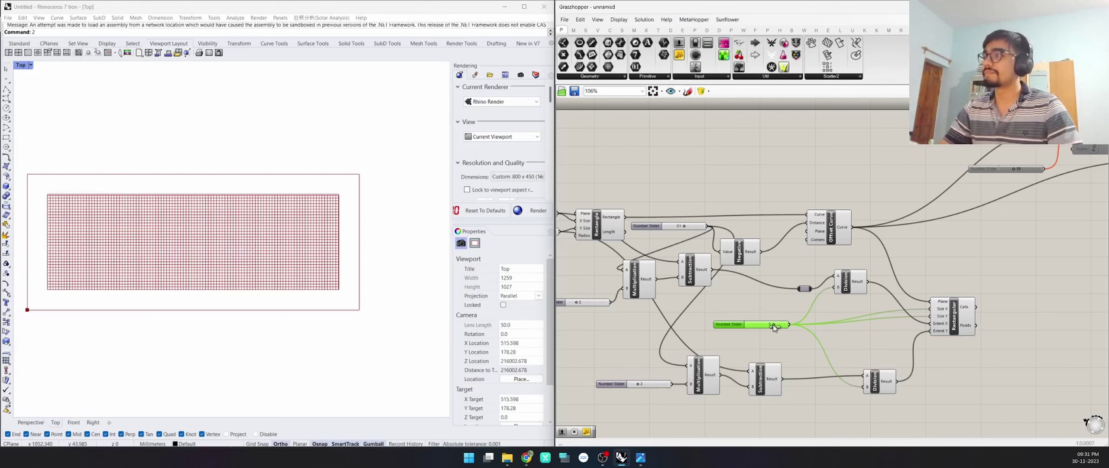
{"action": "left_click_drag", "start_coordinate": [773, 324], "coordinate": [787, 327]}
{"action": "scroll", "coordinate": [349, 185], "scroll_direction": "up", "scroll_amount": 3}
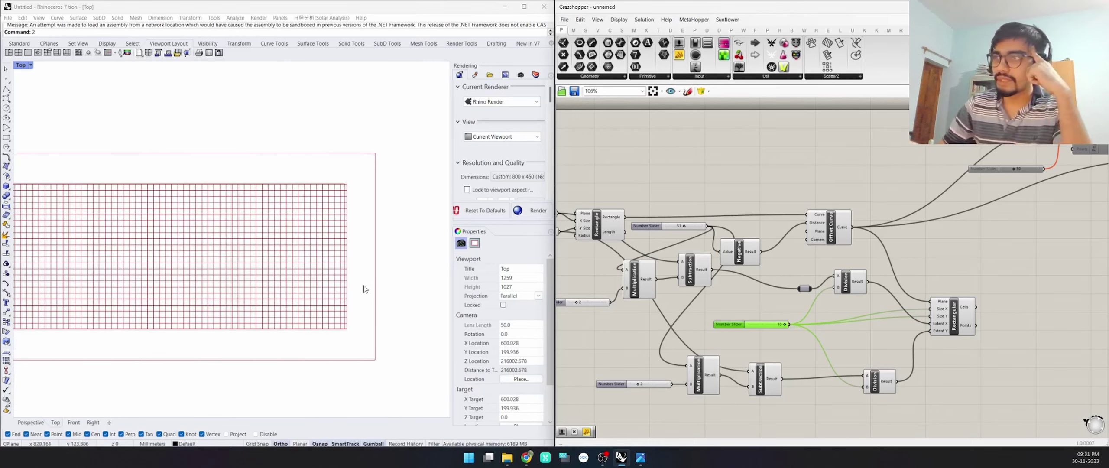
{"action": "scroll", "coordinate": [365, 290], "scroll_direction": "down", "scroll_amount": 3}
{"action": "scroll", "coordinate": [324, 280], "scroll_direction": "up", "scroll_amount": 2}
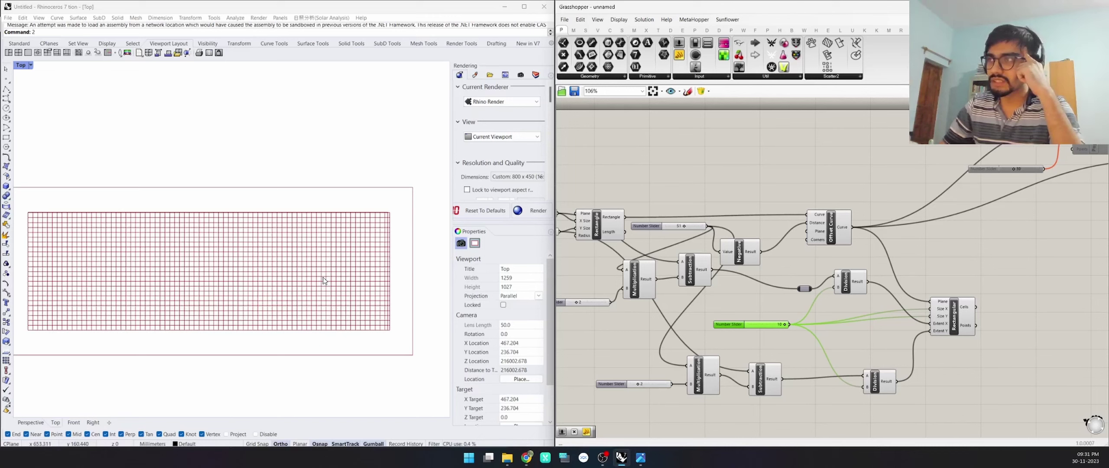
Replace the cell-size slider with a new slider of 30, connected through a relay to the grid sizes and both Divisions.
{"action": "double_click", "coordinate": [761, 345]}
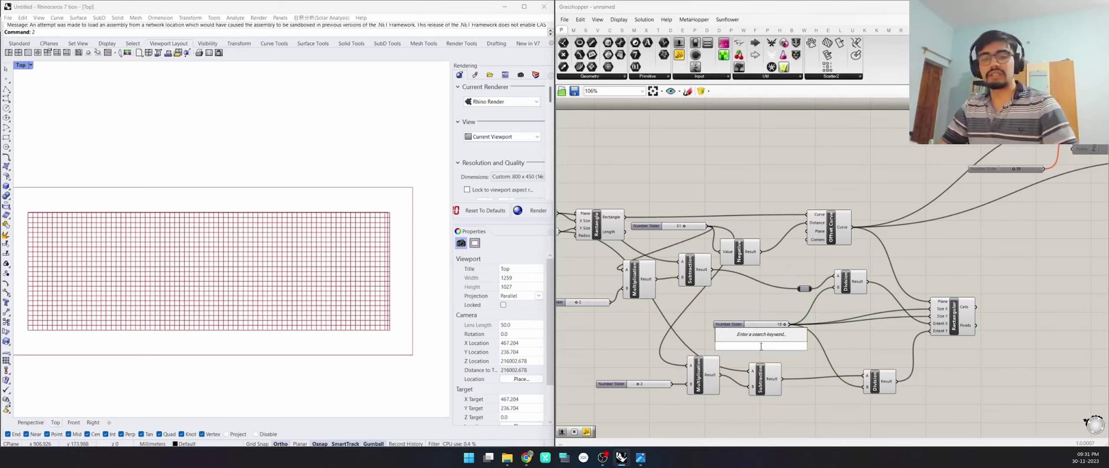
{"action": "type", "text": "30"}
{"action": "key", "text": "Return"}
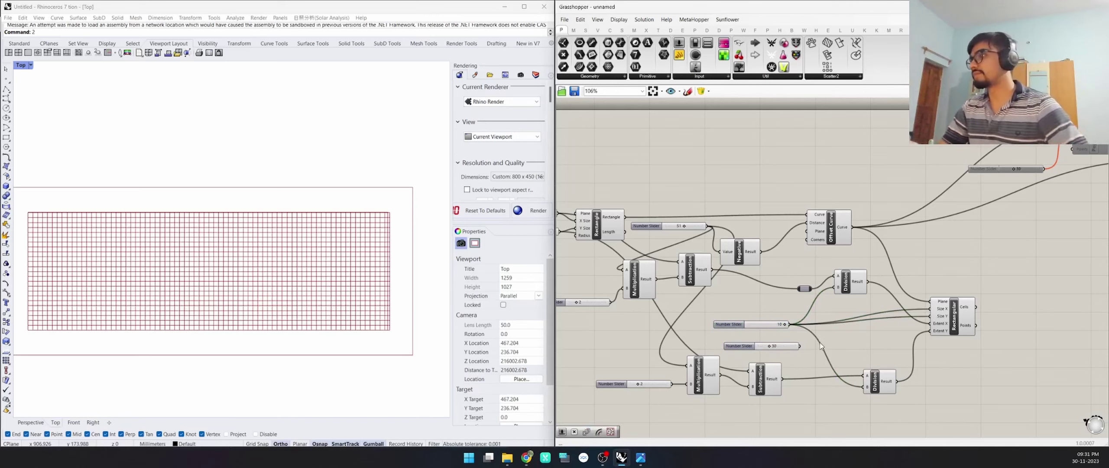
{"action": "double_click", "coordinate": [802, 325]}
{"action": "left_click_drag", "start_coordinate": [799, 346], "coordinate": [805, 324]}
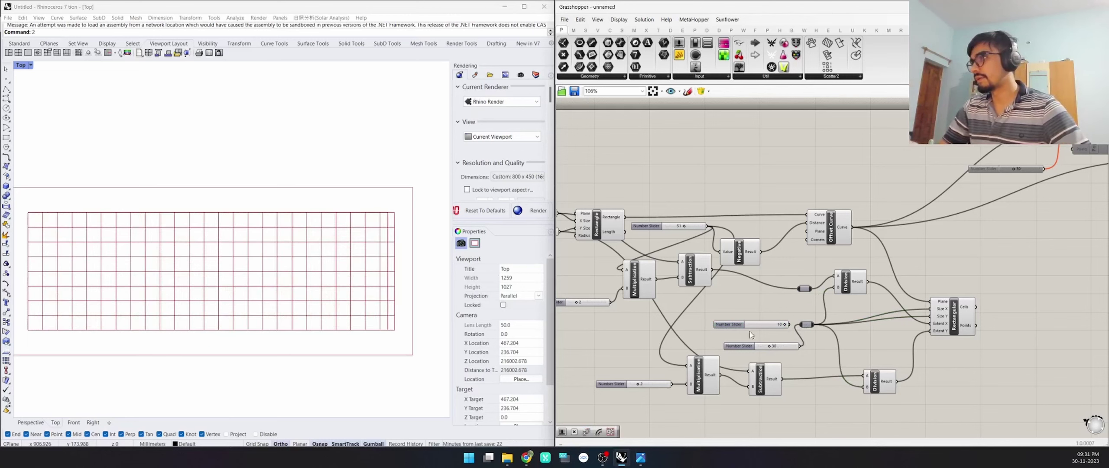
{"action": "key", "text": "Delete"}
{"action": "right_click_drag", "start_coordinate": [242, 261], "coordinate": [244, 258]}
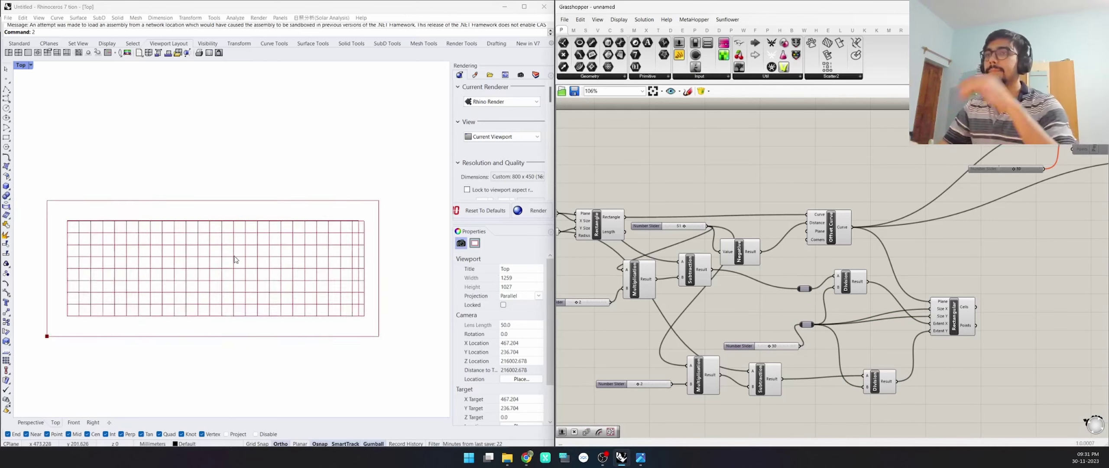
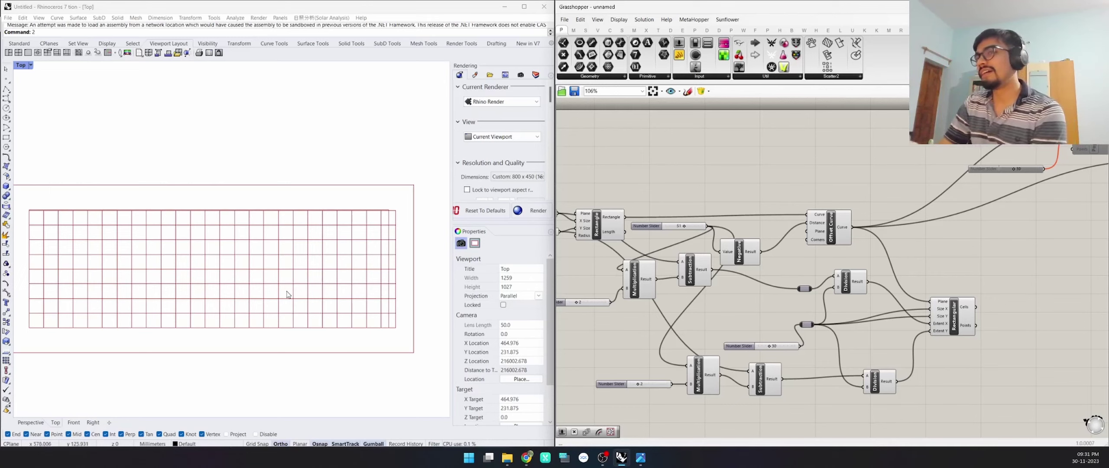
{"action": "scroll", "coordinate": [178, 164], "scroll_direction": "down", "scroll_amount": 8}
{"action": "scroll", "coordinate": [119, 219], "scroll_direction": "up", "scroll_amount": 8}
{"action": "scroll", "coordinate": [174, 203], "scroll_direction": "down", "scroll_amount": 6}
{"action": "scroll", "coordinate": [239, 127], "scroll_direction": "up", "scroll_amount": 4}
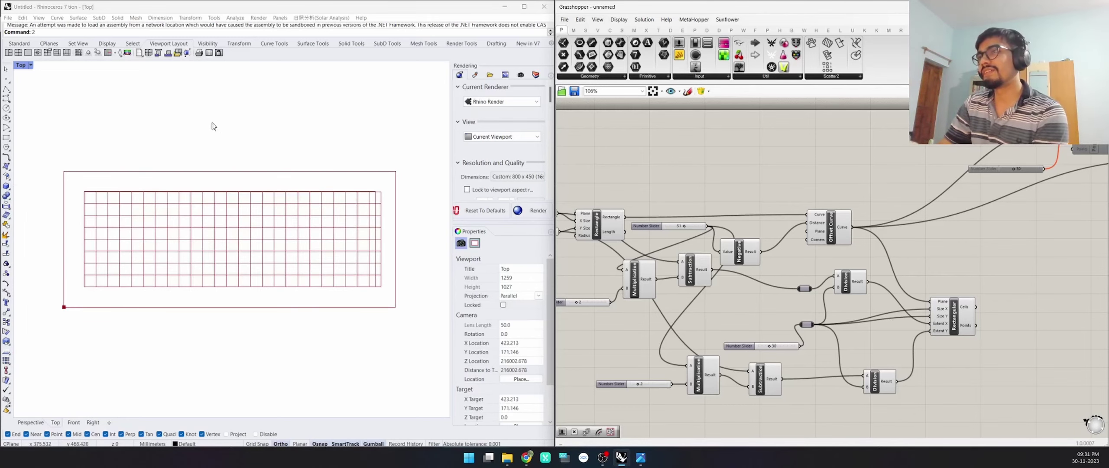
{"action": "scroll", "coordinate": [902, 241], "scroll_direction": "down", "scroll_amount": 3}
{"action": "scroll", "coordinate": [709, 223], "scroll_direction": "up", "scroll_amount": 3}
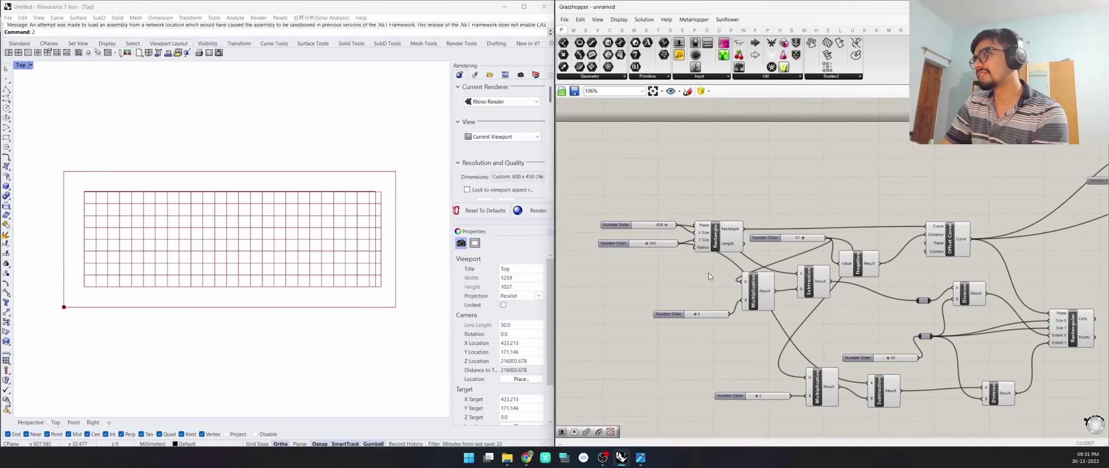
Rearrange the offset and grid components, together with the first Multiplication's slider, to leave more space beside the Rectangle component.
{"action": "scroll", "coordinate": [702, 255], "scroll_direction": "down", "scroll_amount": 2}
{"action": "right_click_drag", "start_coordinate": [975, 291], "coordinate": [856, 269]}
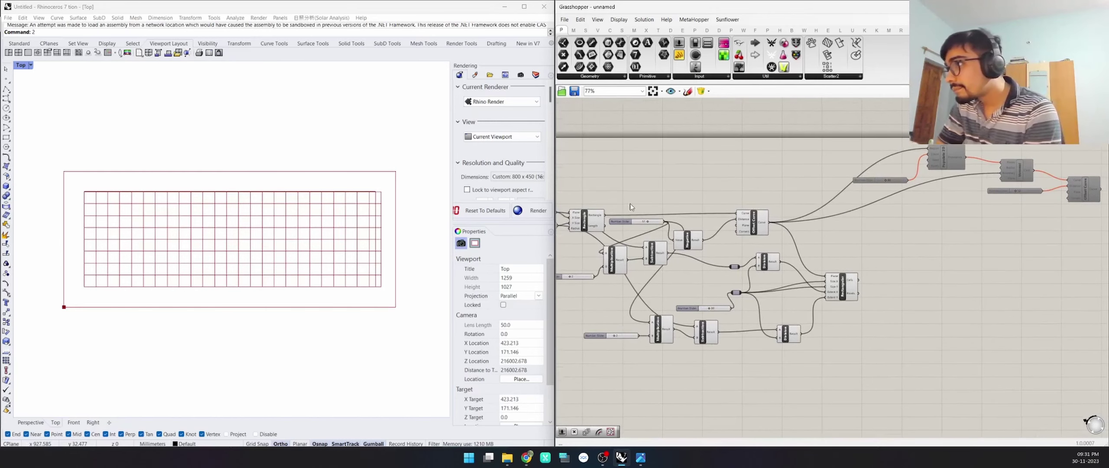
{"action": "left_click_drag", "start_coordinate": [834, 158], "coordinate": [603, 387]}
{"action": "left_click_drag", "start_coordinate": [619, 262], "coordinate": [730, 287]}
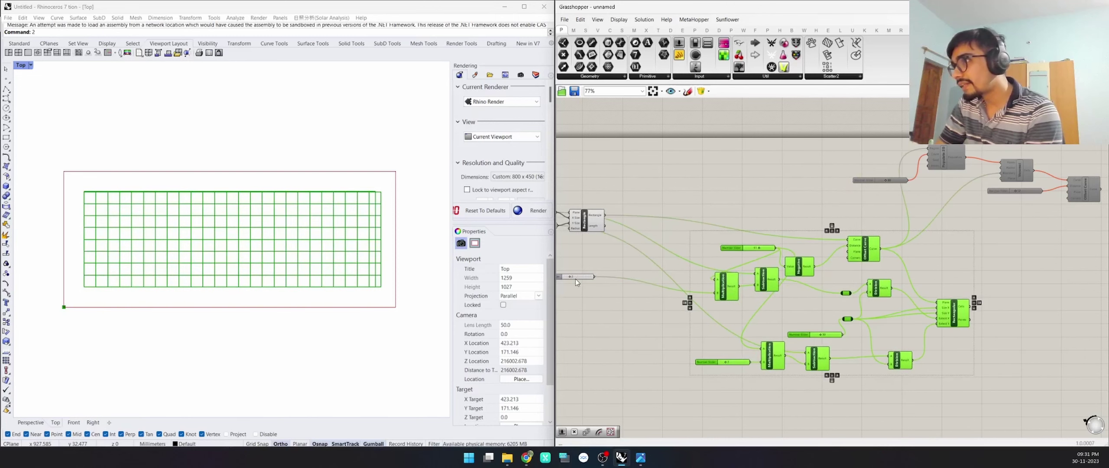
{"action": "left_click_drag", "start_coordinate": [575, 279], "coordinate": [693, 295]}
{"action": "scroll", "coordinate": [792, 226], "scroll_direction": "down", "scroll_amount": 3}
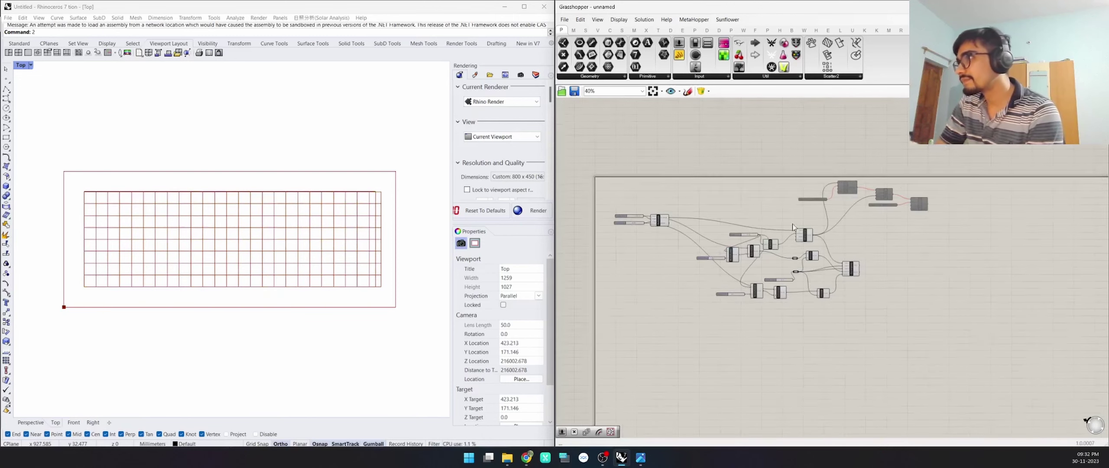
{"action": "left_click_drag", "start_coordinate": [792, 226], "coordinate": [701, 262]}
{"action": "left_click", "coordinate": [760, 191]}
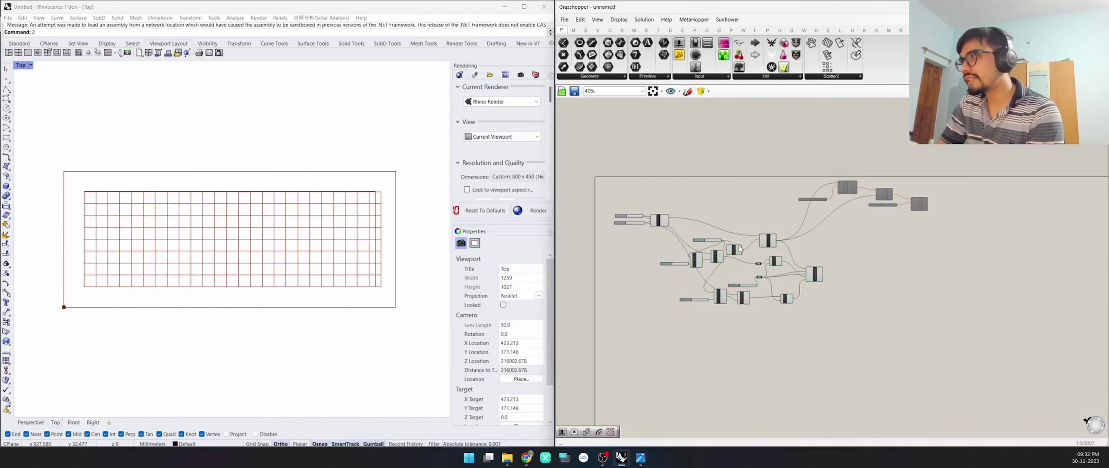
Move the Negative component slightly aside and place the original Subtraction and Multiplication lower, near their copies.
{"action": "scroll", "coordinate": [756, 245], "scroll_direction": "up", "scroll_amount": 6}
{"action": "scroll", "coordinate": [756, 246], "scroll_direction": "down", "scroll_amount": 3}
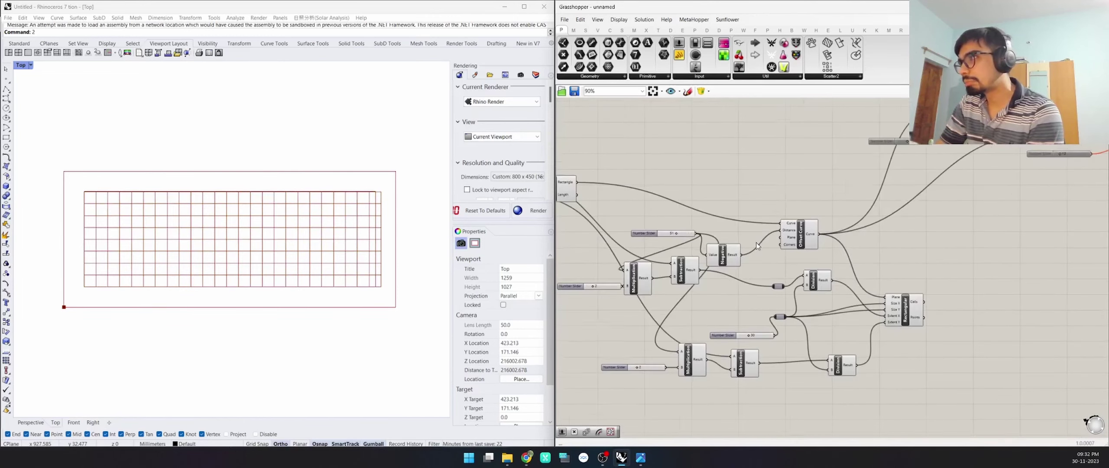
{"action": "scroll", "coordinate": [749, 247], "scroll_direction": "up", "scroll_amount": 2}
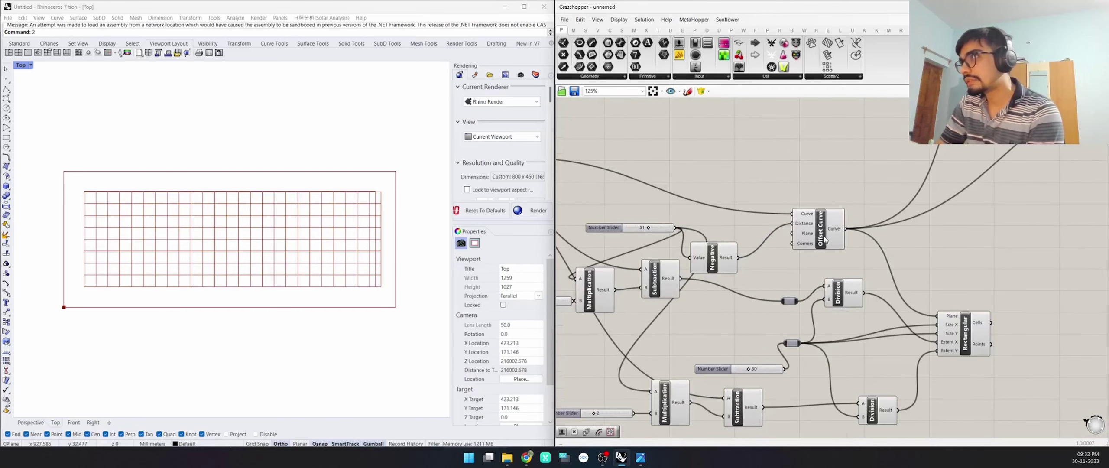
{"action": "scroll", "coordinate": [770, 251], "scroll_direction": "down", "scroll_amount": 2}
{"action": "left_click_drag", "start_coordinate": [728, 260], "coordinate": [734, 257]}
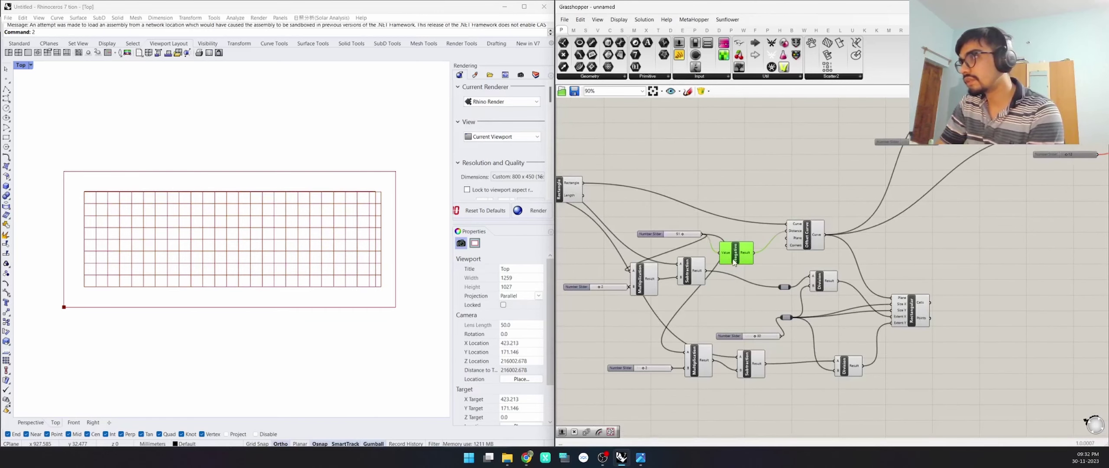
{"action": "right_click_drag", "start_coordinate": [734, 296], "coordinate": [723, 266]}
{"action": "left_click", "coordinate": [678, 240]}
{"action": "left_click_drag", "start_coordinate": [679, 242], "coordinate": [709, 284]}
{"action": "left_click_drag", "start_coordinate": [632, 247], "coordinate": [673, 283]}
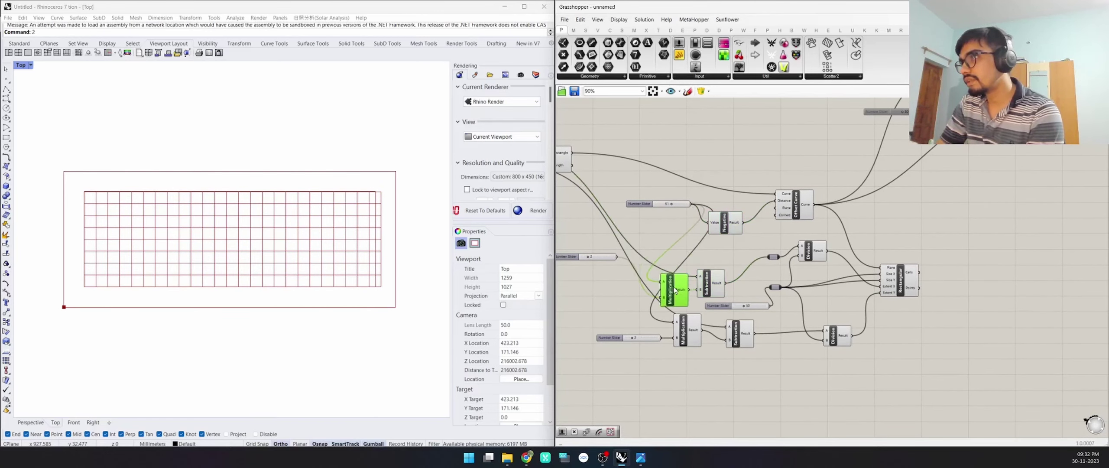
Move all the rectangular-grid components and their sliders well below the Offset Curve and disable them.
{"action": "left_click_drag", "start_coordinate": [965, 257], "coordinate": [634, 364]}
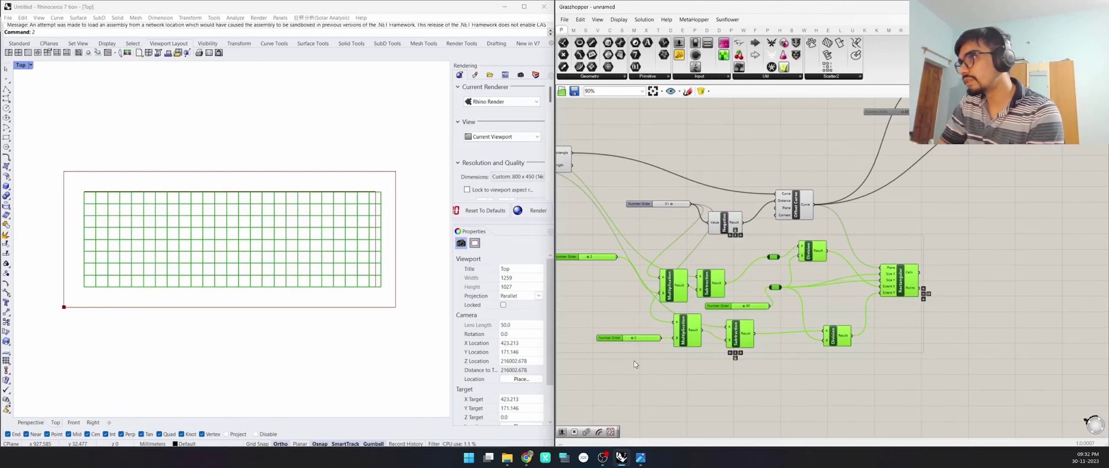
{"action": "left_click_drag", "start_coordinate": [681, 291], "coordinate": [1015, 377]}
{"action": "right_click_drag", "start_coordinate": [968, 263], "coordinate": [799, 201]}
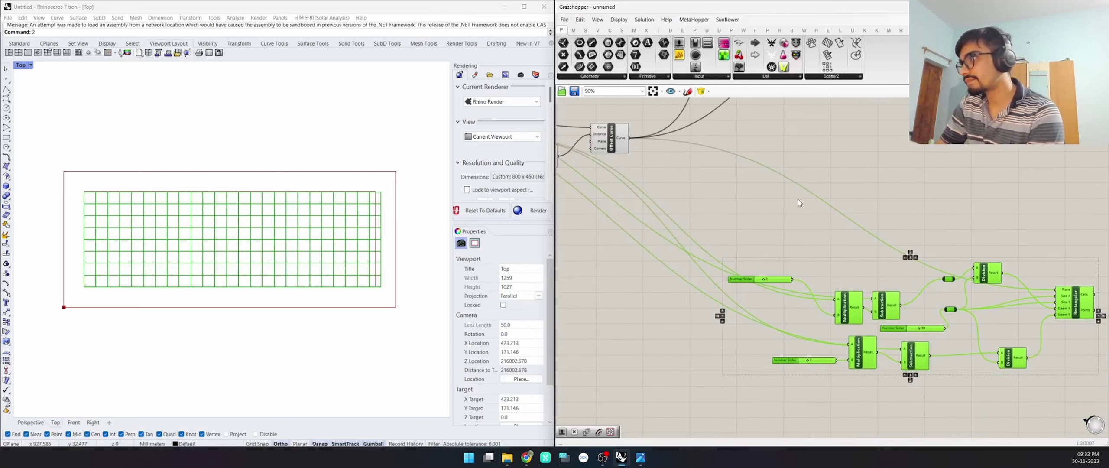
{"action": "middle_click", "coordinate": [862, 315]}
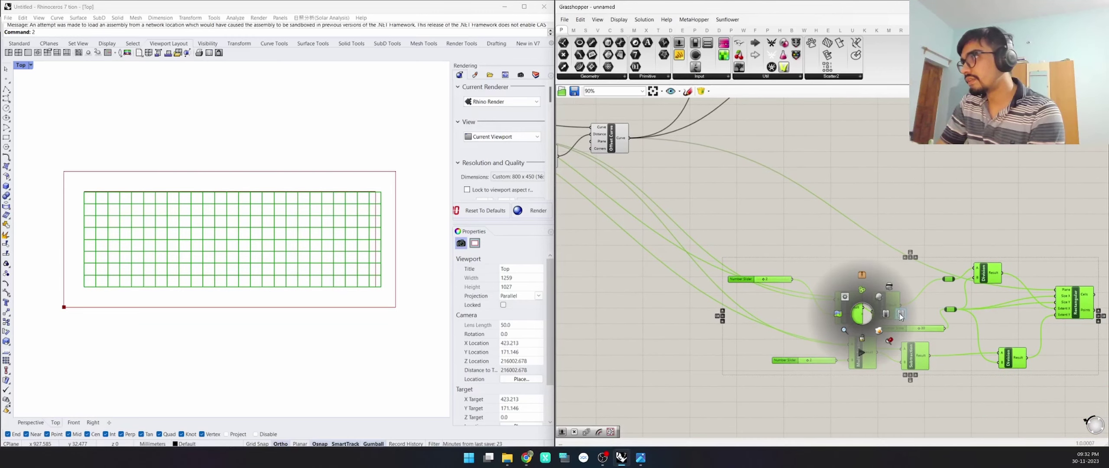
{"action": "left_click", "coordinate": [900, 314]}
{"action": "scroll", "coordinate": [699, 236], "scroll_direction": "down", "scroll_amount": 4}
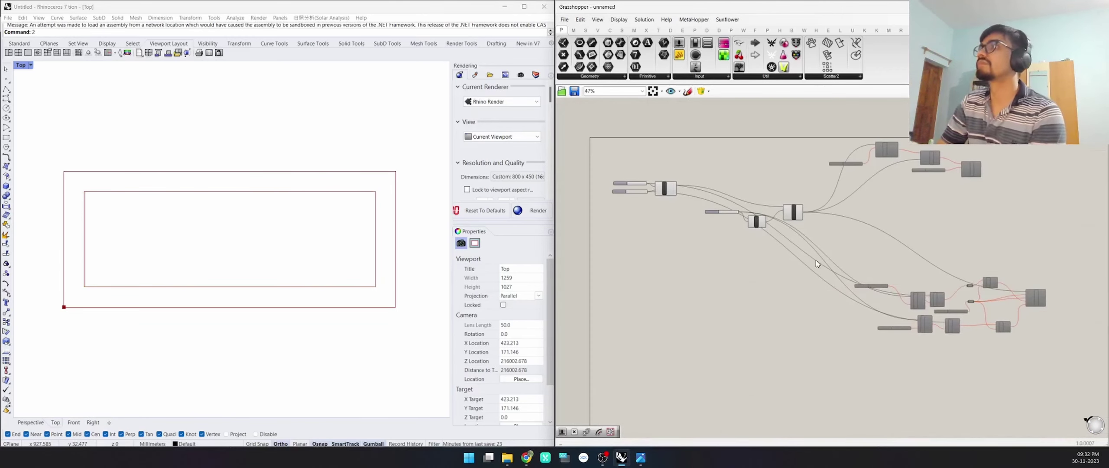
{"action": "scroll", "coordinate": [816, 263], "scroll_direction": "up", "scroll_amount": 5}
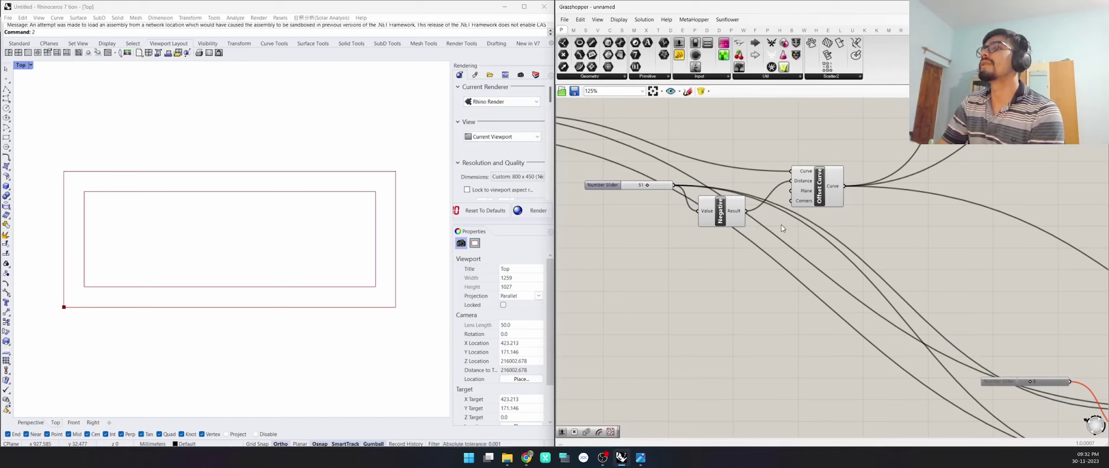
{"action": "right_click", "coordinate": [724, 299]}
{"action": "left_click", "coordinate": [711, 300]}
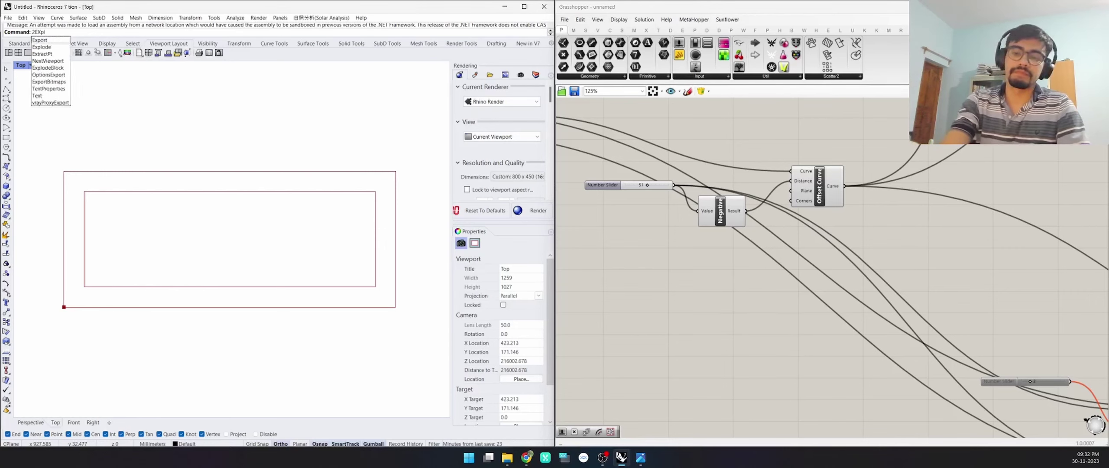
{"action": "key", "text": "Escape"}
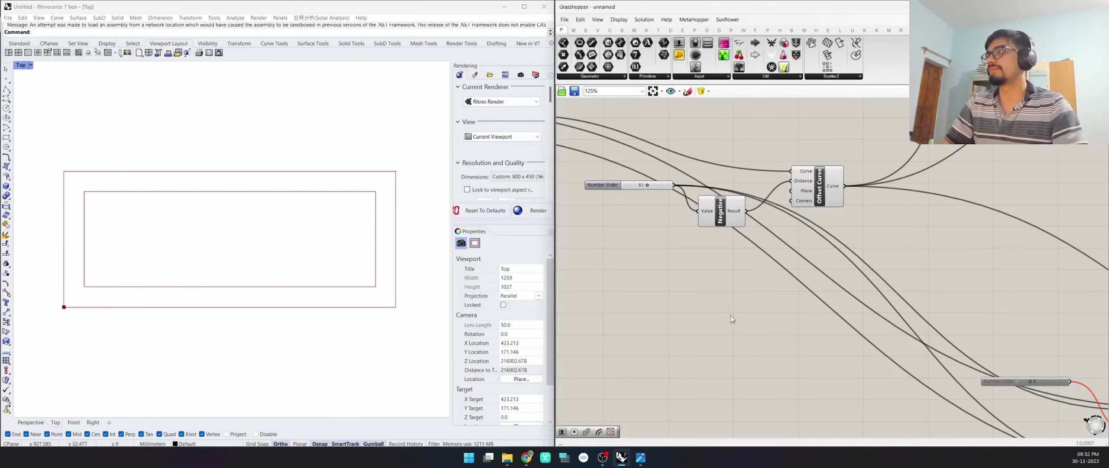
Add an Explode component beside Offset Curve and feed it the offset curve.
{"action": "double_click", "coordinate": [735, 318]}
{"action": "type", "text": "explode"}
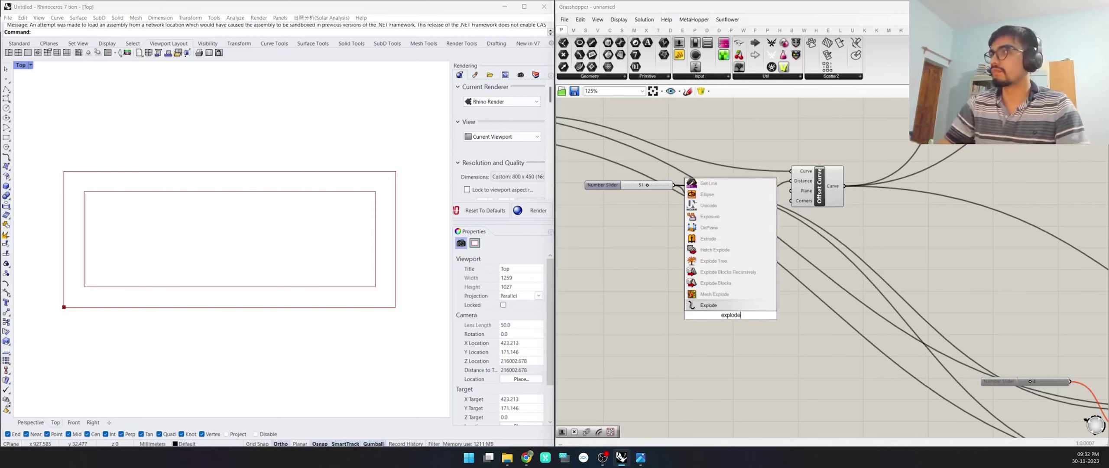
{"action": "left_click", "coordinate": [713, 304]}
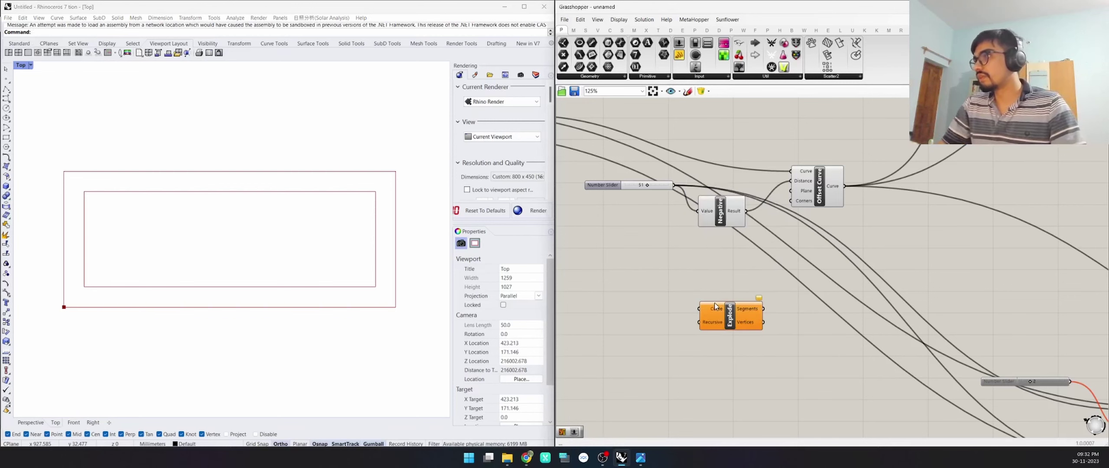
{"action": "left_click_drag", "start_coordinate": [714, 303], "coordinate": [918, 202]}
{"action": "left_click_drag", "start_coordinate": [846, 188], "coordinate": [901, 193]}
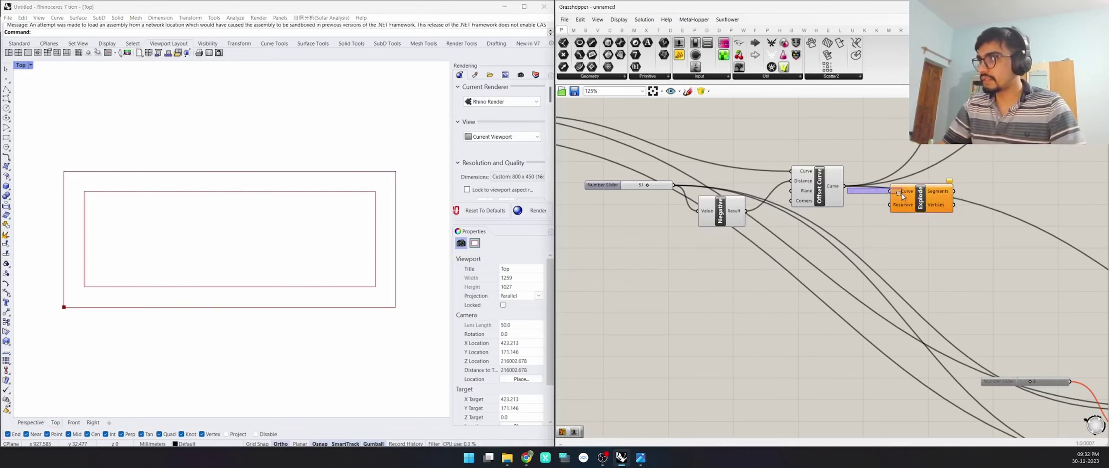
Add a Divide Curve component and place it beyond Explode with room for another component between them.
{"action": "right_click_drag", "start_coordinate": [974, 261], "coordinate": [843, 243]}
{"action": "double_click", "coordinate": [843, 243]}
{"action": "type", "text": "divide"}
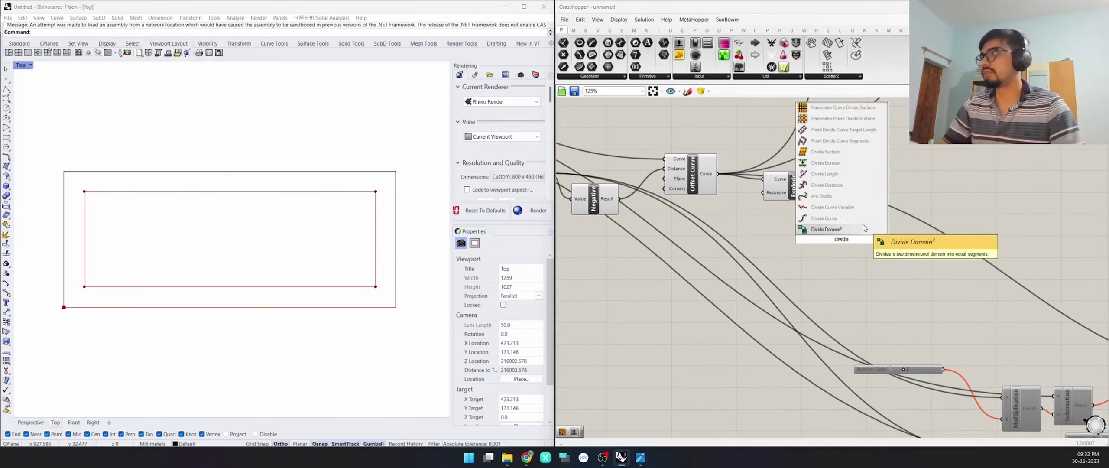
{"action": "left_click", "coordinate": [823, 218]}
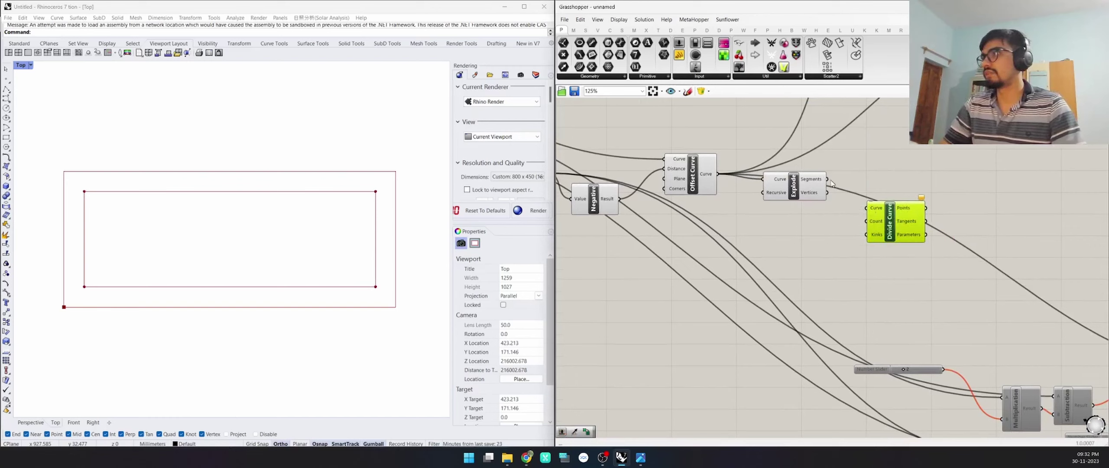
{"action": "left_click_drag", "start_coordinate": [888, 221], "coordinate": [941, 216]}
{"action": "left_click", "coordinate": [878, 173]}
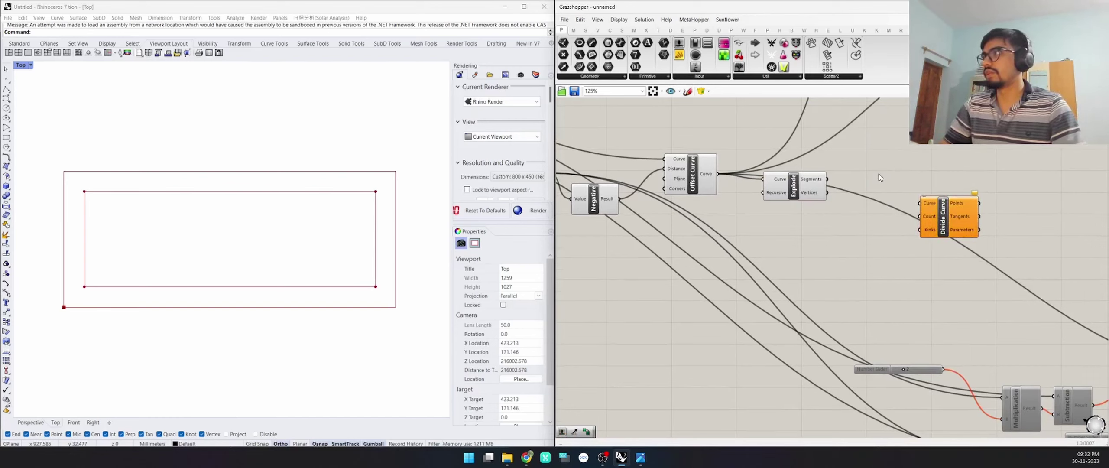
{"action": "right_click", "coordinate": [879, 175]}
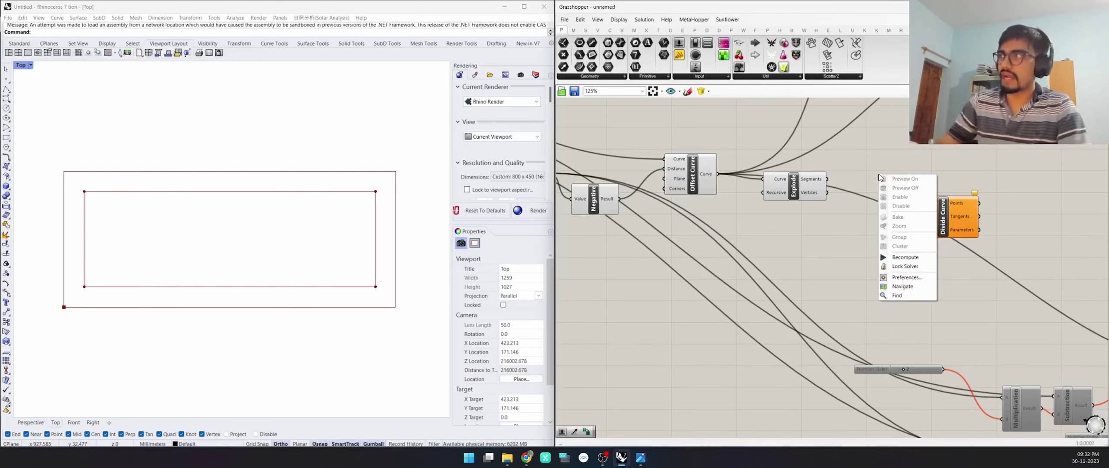
{"action": "double_click", "coordinate": [888, 158]}
{"action": "type", "text": "in"}
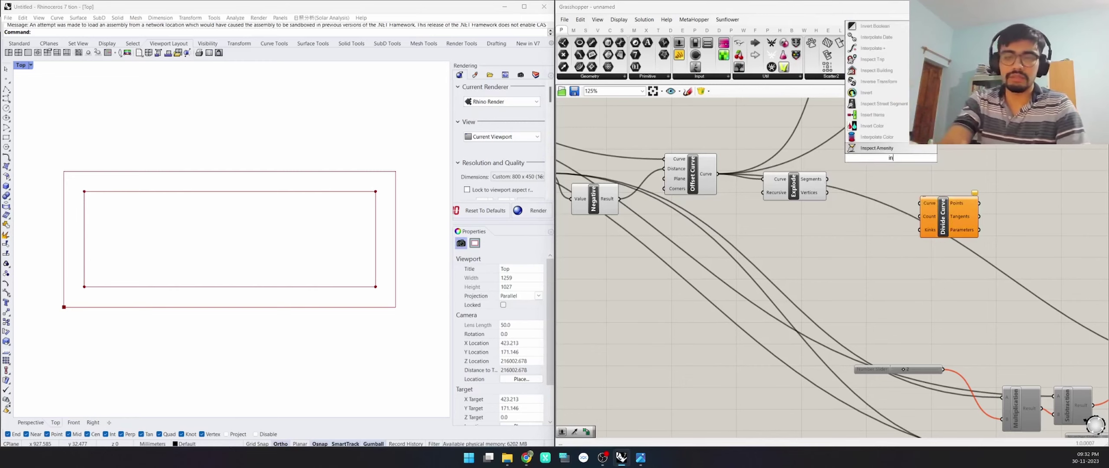
{"action": "type", "text": "de"}
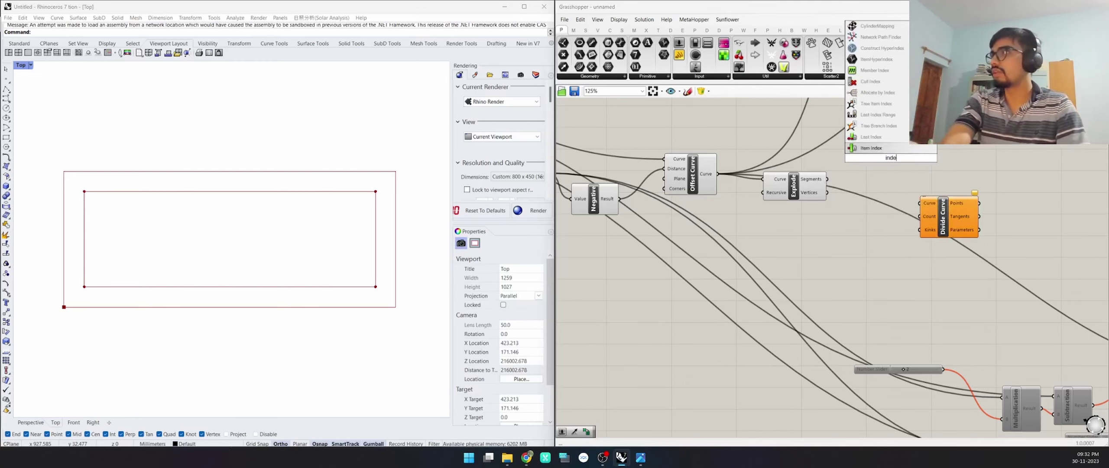
{"action": "left_click", "coordinate": [888, 151]}
{"action": "left_click_drag", "start_coordinate": [889, 163], "coordinate": [889, 184]}
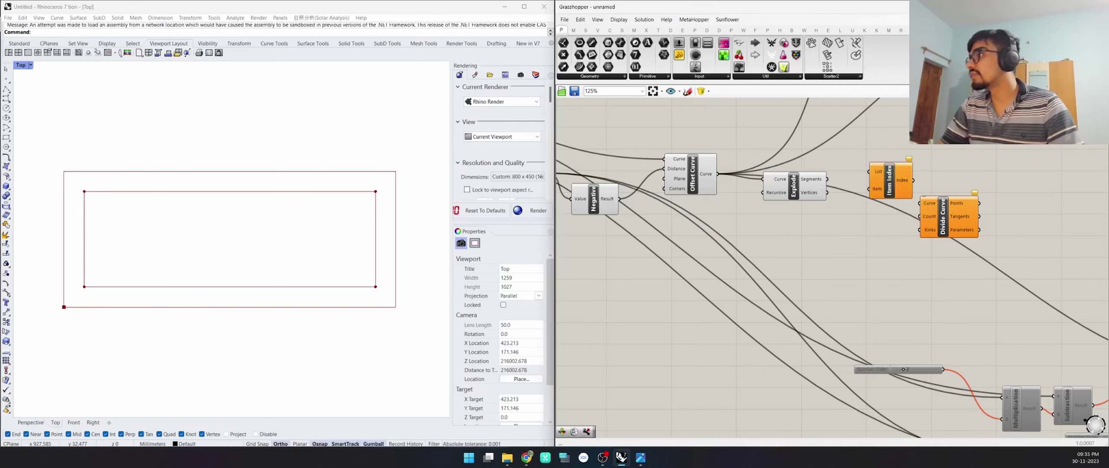
{"action": "left_click", "coordinate": [889, 179]}
{"action": "key", "text": "Delete"}
Add a List Item component between Explode and Divide Curve, and feed Explode's Segments into its List input.
{"action": "double_click", "coordinate": [886, 174]}
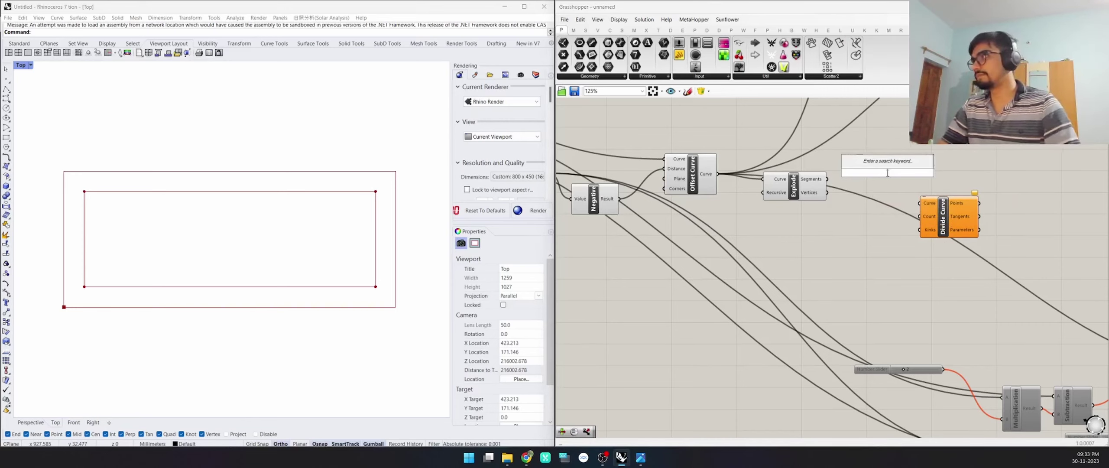
{"action": "type", "text": "item"}
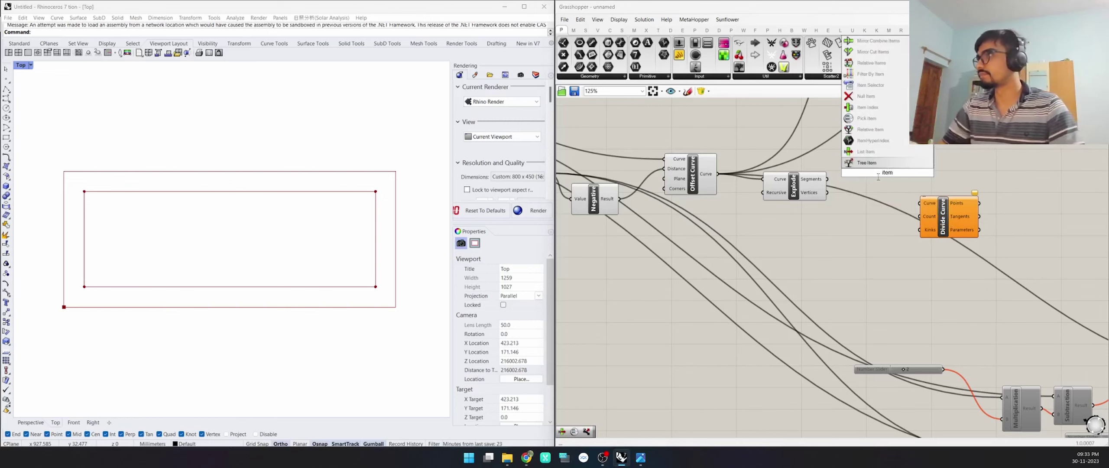
{"action": "left_click", "coordinate": [865, 96]}
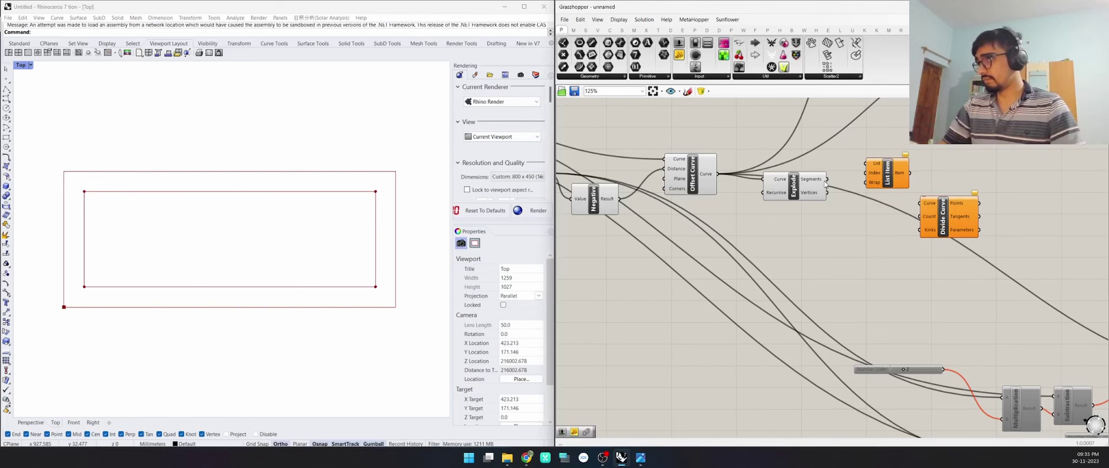
{"action": "left_click_drag", "start_coordinate": [826, 180], "coordinate": [865, 163]}
{"action": "left_click", "coordinate": [889, 182]}
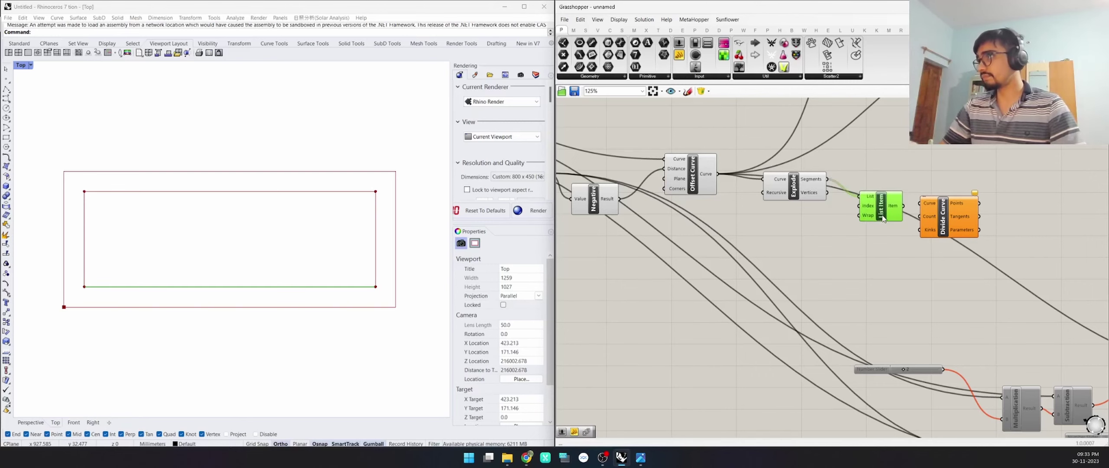
Extend List Item with the +1, +2 and +3 outputs and place it below Explode.
{"action": "scroll", "coordinate": [875, 251], "scroll_direction": "up", "scroll_amount": 7}
{"action": "left_click", "coordinate": [875, 250]}
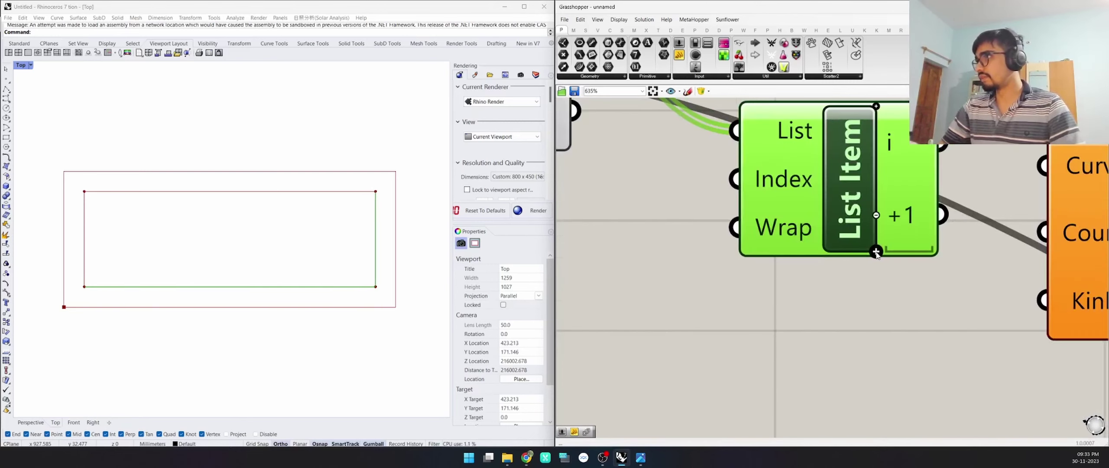
{"action": "double_click", "coordinate": [875, 250]}
{"action": "left_click", "coordinate": [875, 251]}
{"action": "scroll", "coordinate": [777, 292], "scroll_direction": "down", "scroll_amount": 4}
{"action": "left_click_drag", "start_coordinate": [786, 262], "coordinate": [767, 310]}
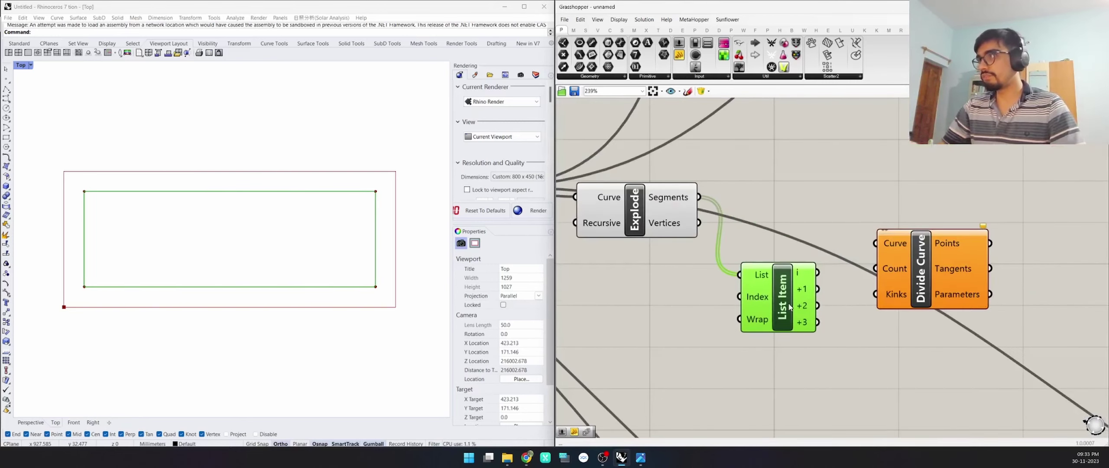
Reposition Divide Curve higher and connect List Item's first output, i, to its Curve input.
{"action": "left_click", "coordinate": [823, 241]}
{"action": "left_click_drag", "start_coordinate": [906, 269], "coordinate": [930, 222]}
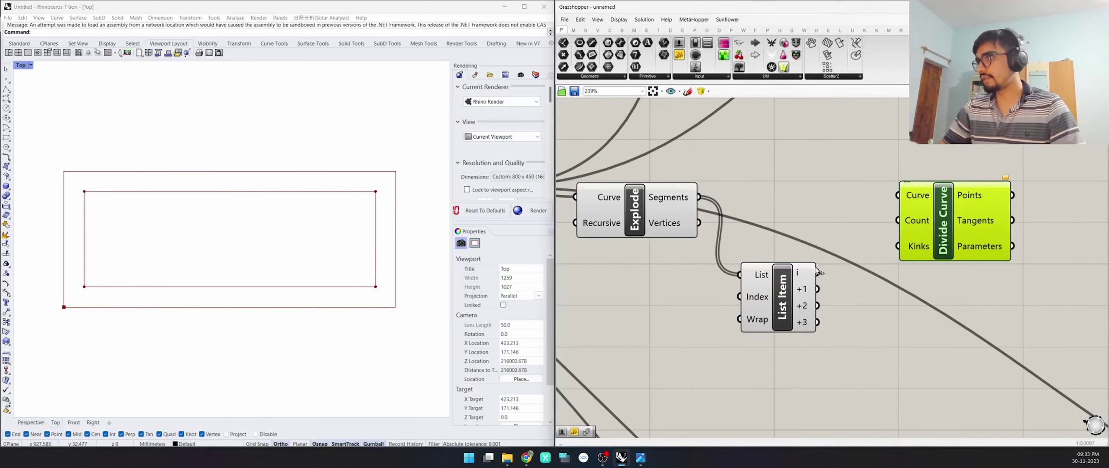
{"action": "left_click_drag", "start_coordinate": [818, 272], "coordinate": [898, 195]}
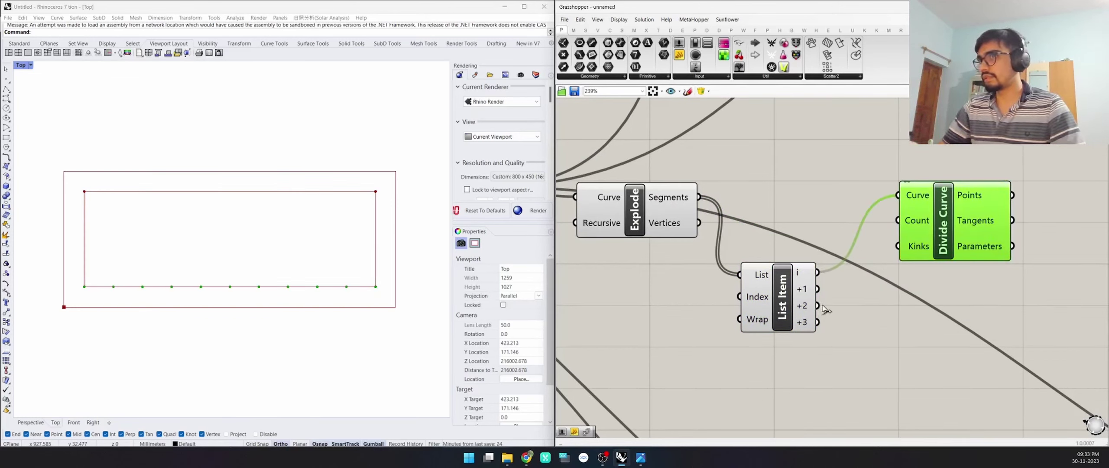
Add List Item's +2 output to Divide Curve's Curve input and duplicate Divide Curve, placing the copy below the original.
{"action": "left_click_drag", "start_coordinate": [817, 305], "coordinate": [899, 198], "text": "shift"}
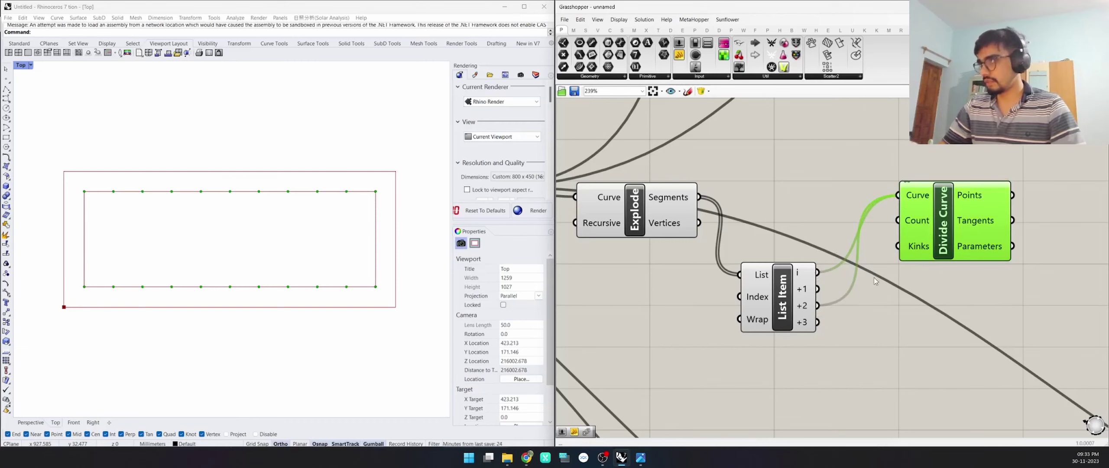
{"action": "right_click_drag", "start_coordinate": [960, 278], "coordinate": [779, 267]}
{"action": "left_click_drag", "start_coordinate": [772, 232], "coordinate": [851, 230]}
{"action": "scroll", "coordinate": [844, 220], "scroll_direction": "down", "scroll_amount": 3}
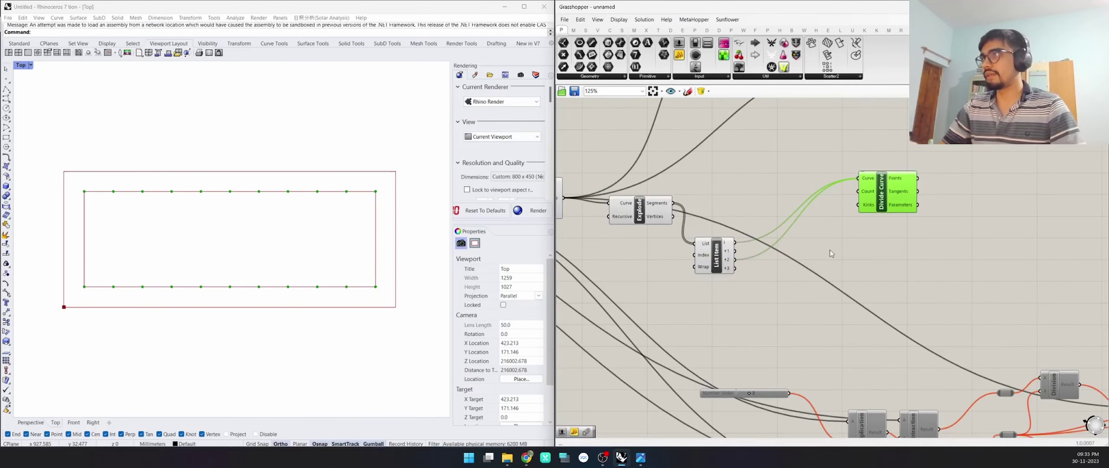
{"action": "left_click_drag", "start_coordinate": [874, 167], "coordinate": [866, 269], "text": "alt"}
Group each of the two sets of disabled components and move both groups up, clear of the active chain.
{"action": "scroll", "coordinate": [761, 262], "scroll_direction": "down", "scroll_amount": 5}
{"action": "left_click_drag", "start_coordinate": [968, 289], "coordinate": [725, 361]}
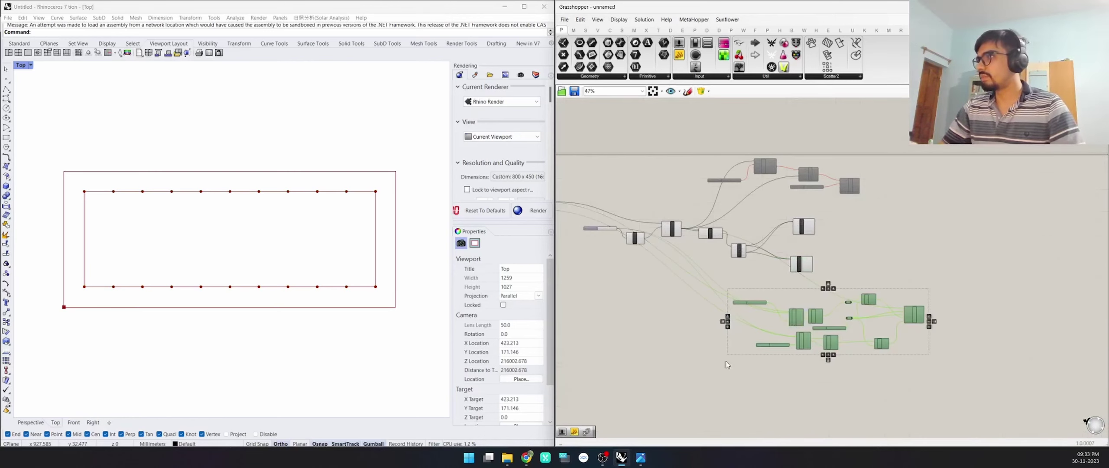
{"action": "key", "text": "ctrl+g"}
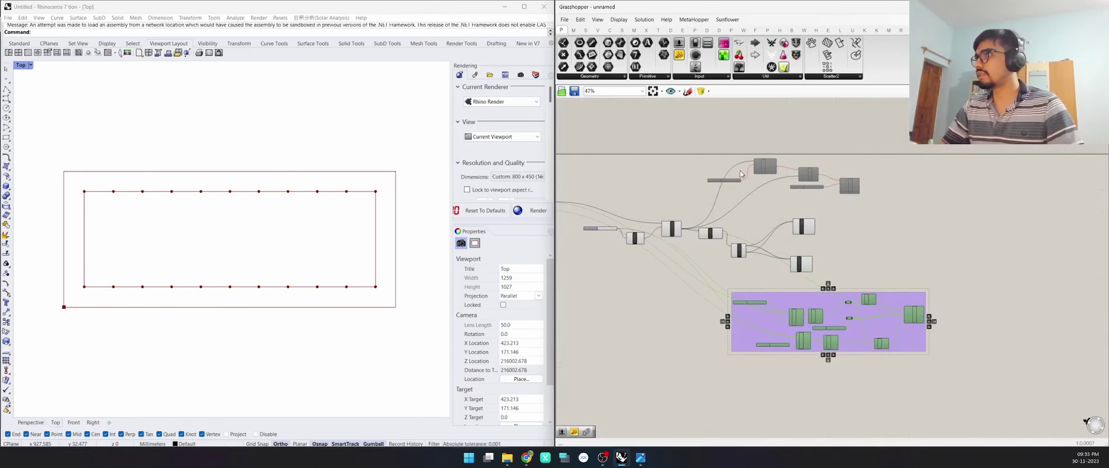
{"action": "left_click_drag", "start_coordinate": [949, 130], "coordinate": [695, 200]}
{"action": "key", "text": "ctrl+g"}
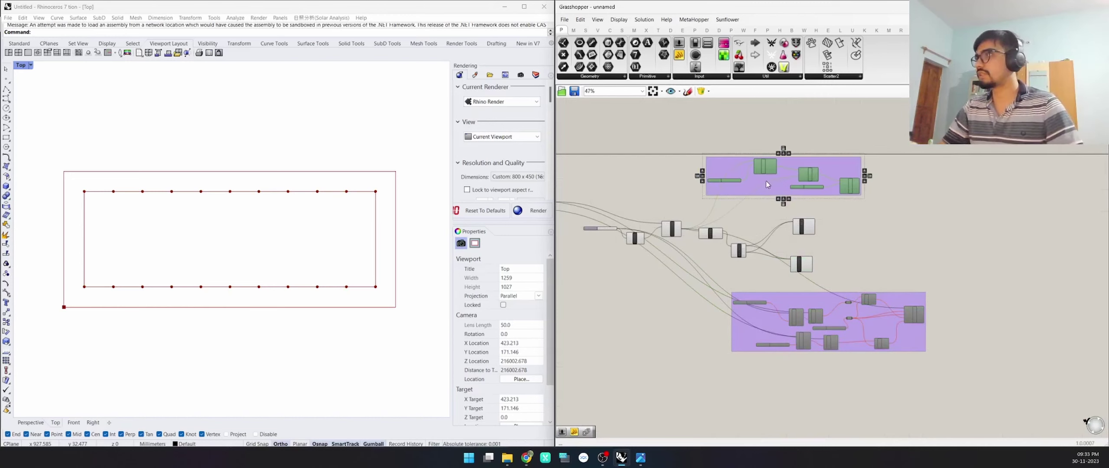
{"action": "left_click_drag", "start_coordinate": [766, 180], "coordinate": [689, 104]}
{"action": "left_click_drag", "start_coordinate": [836, 315], "coordinate": [942, 138]}
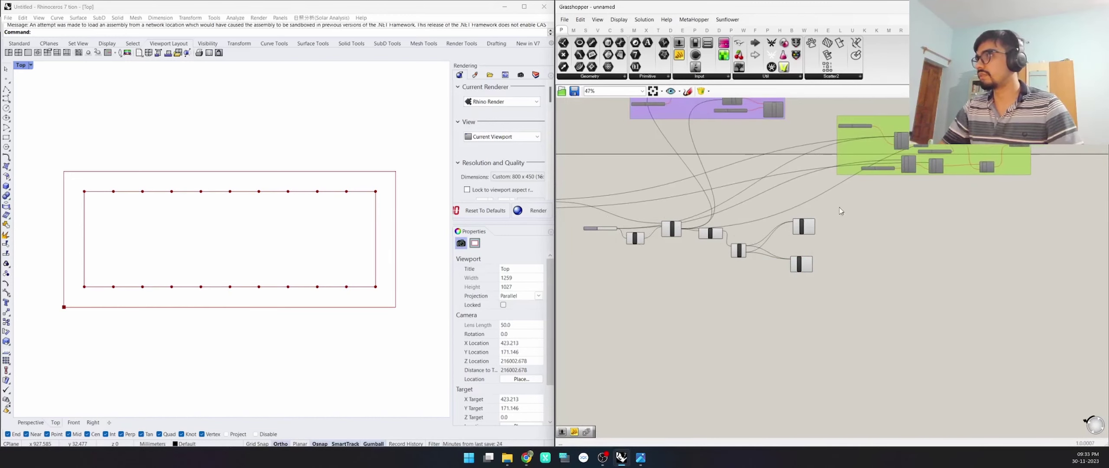
Move Explode, List Item and both Divide Curve components together, farther from and slightly below Offset Curve.
{"action": "left_click_drag", "start_coordinate": [850, 215], "coordinate": [717, 288]}
{"action": "left_click_drag", "start_coordinate": [711, 233], "coordinate": [734, 254]}
{"action": "scroll", "coordinate": [738, 251], "scroll_direction": "up", "scroll_amount": 4}
{"action": "scroll", "coordinate": [730, 266], "scroll_direction": "up", "scroll_amount": 2}
{"action": "left_click", "coordinate": [783, 217]}
{"action": "scroll", "coordinate": [739, 215], "scroll_direction": "down", "scroll_amount": 3}
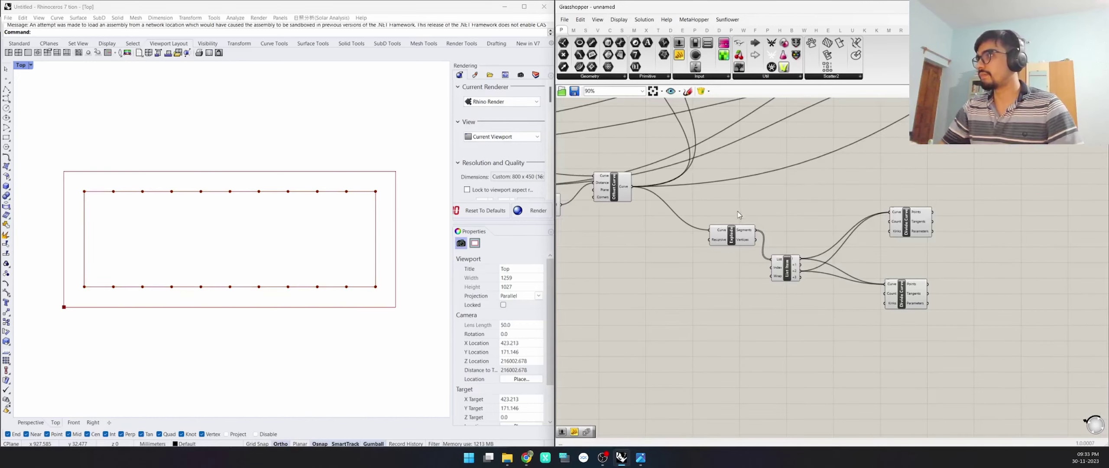
{"action": "scroll", "coordinate": [930, 261], "scroll_direction": "up", "scroll_amount": 3}
{"action": "scroll", "coordinate": [860, 264], "scroll_direction": "down", "scroll_amount": 2}
Lower the copied Divide Curve and rewire its Curve input to List Item's +1 and +3 outputs.
{"action": "right_click_drag", "start_coordinate": [860, 267], "coordinate": [801, 207]}
{"action": "left_click_drag", "start_coordinate": [829, 249], "coordinate": [845, 266]}
{"action": "scroll", "coordinate": [717, 222], "scroll_direction": "up", "scroll_amount": 2}
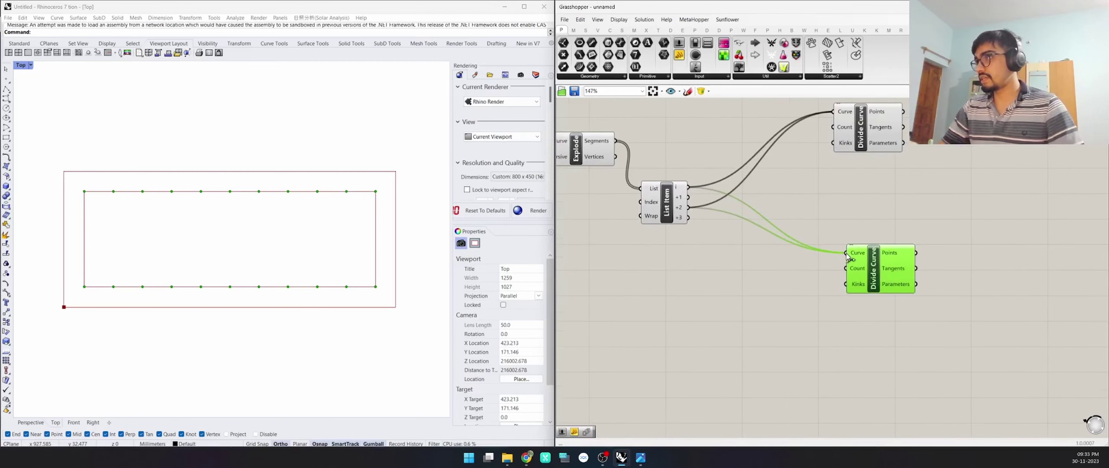
{"action": "mouse_move", "coordinate": [846, 253]}
{"action": "left_mouse_down"}
{"action": "mouse_move", "coordinate": [688, 197]}
{"action": "mouse_move", "coordinate": [847, 262]}
{"action": "left_mouse_up"}
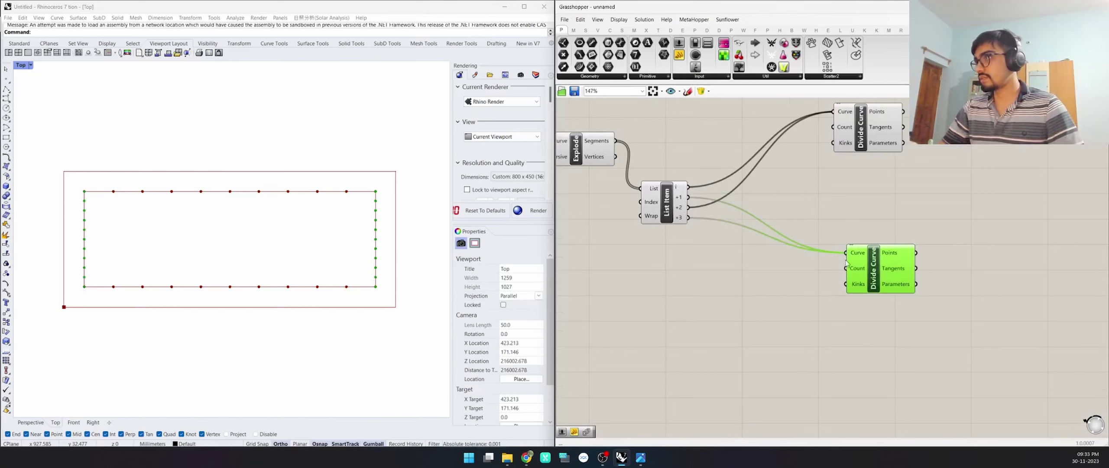
Add a number slider set to 4 and connect it to the lower Divide Curve's Count input.
{"action": "double_click", "coordinate": [799, 279]}
{"action": "type", "text": "4"}
{"action": "key", "text": "Return"}
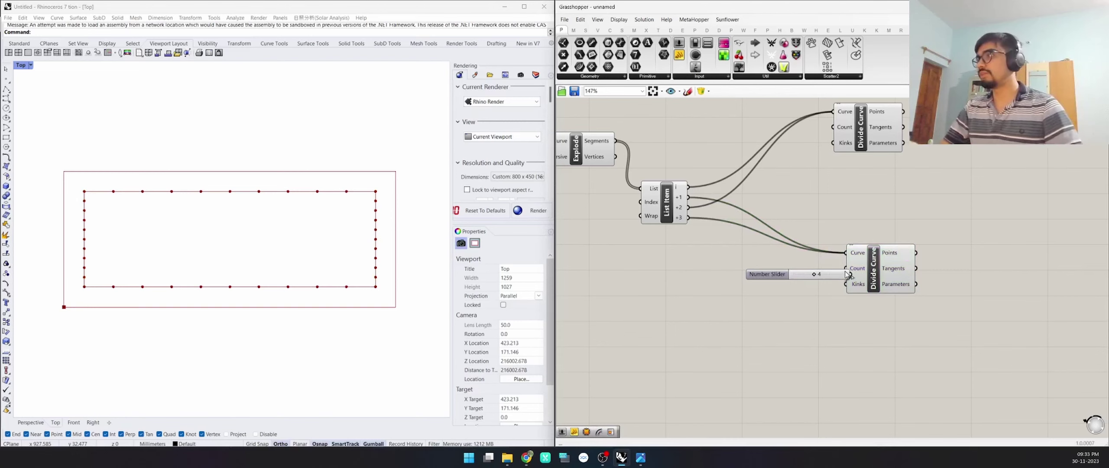
{"action": "left_click_drag", "start_coordinate": [848, 274], "coordinate": [846, 268]}
{"action": "left_click_drag", "start_coordinate": [766, 274], "coordinate": [713, 273]}
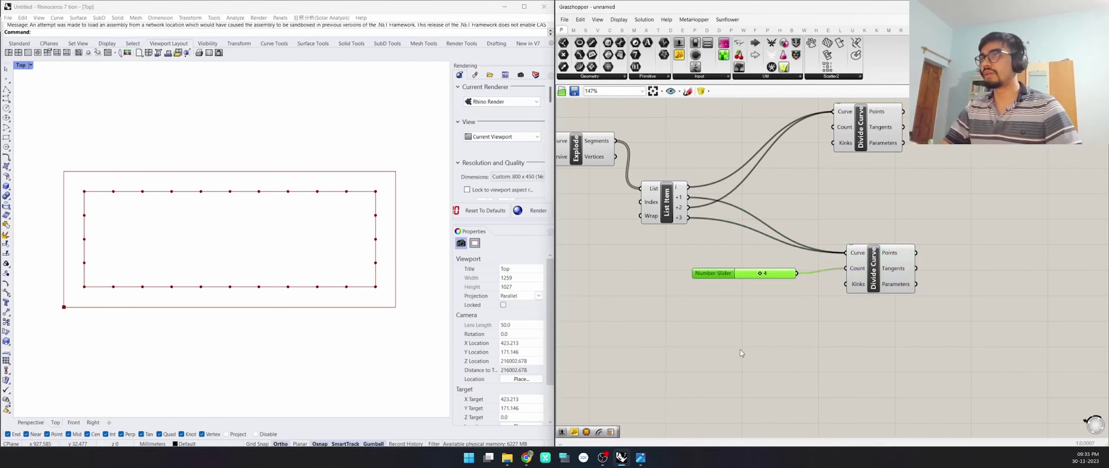
Add a Panel beside the lower Divide Curve, connect its Points output to it and enlarge the Panel to show all points.
{"action": "scroll", "coordinate": [707, 297], "scroll_direction": "down", "scroll_amount": 2}
{"action": "right_click_drag", "start_coordinate": [886, 279], "coordinate": [804, 306]}
{"action": "scroll", "coordinate": [710, 322], "scroll_direction": "up", "scroll_amount": 1}
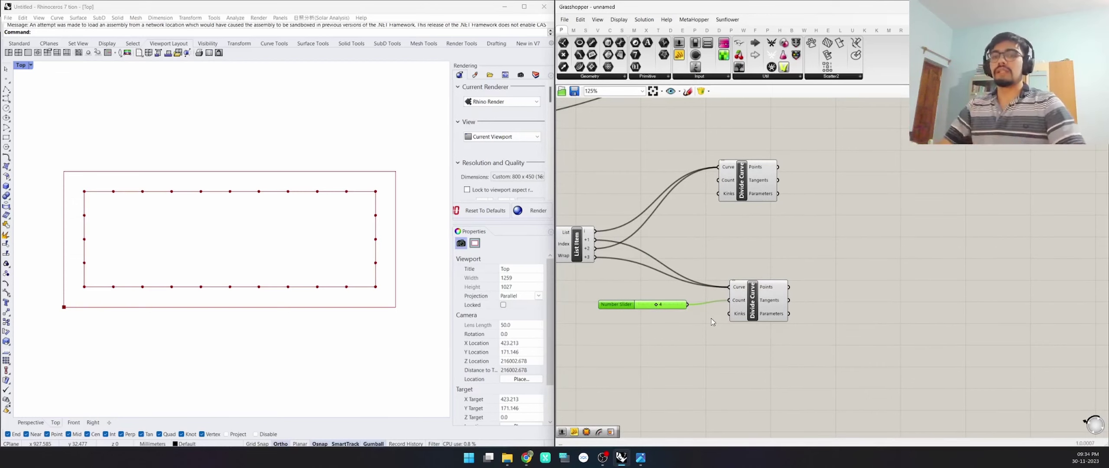
{"action": "right_click", "coordinate": [823, 303]}
{"action": "left_click", "coordinate": [823, 299]}
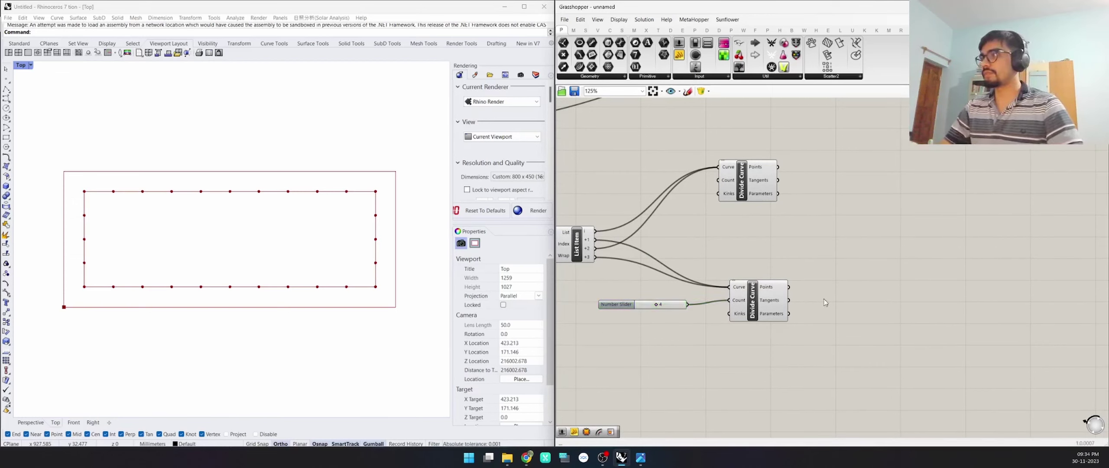
{"action": "double_click", "coordinate": [822, 300]}
{"action": "type", "text": "panel"}
{"action": "key", "text": "Return"}
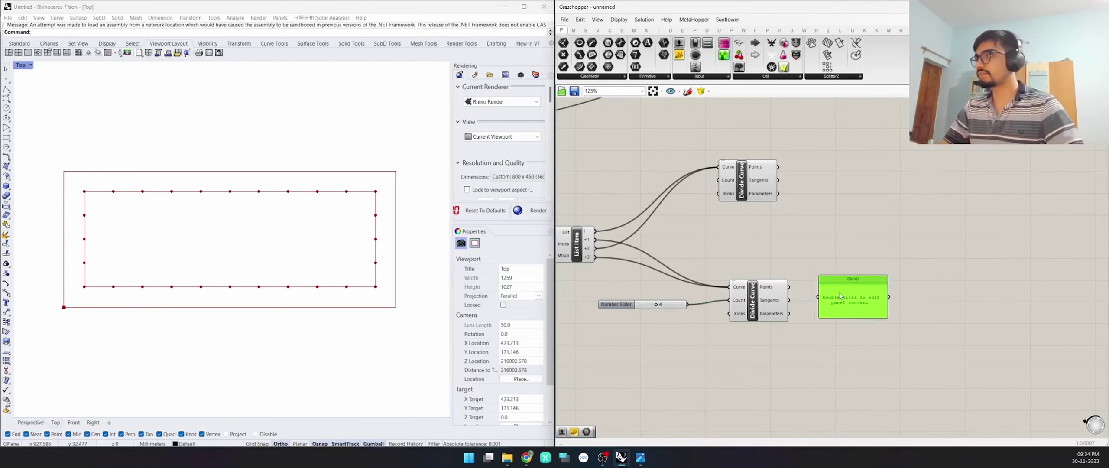
{"action": "left_click_drag", "start_coordinate": [794, 288], "coordinate": [871, 411]}
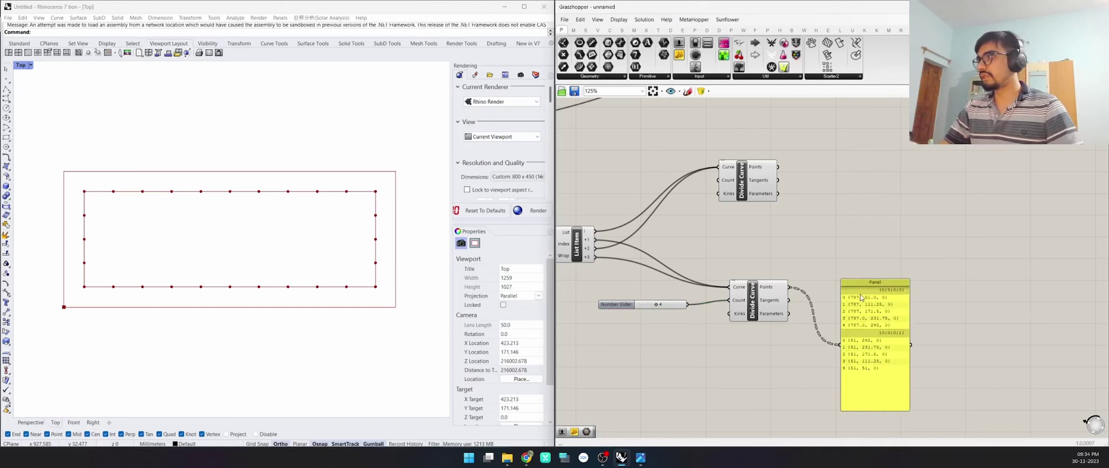
{"action": "middle_click", "coordinate": [860, 366]}
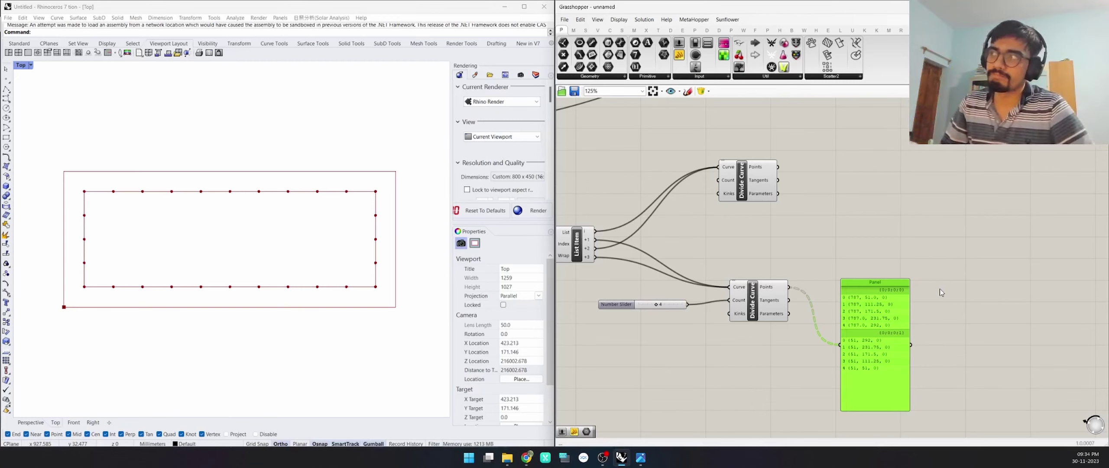
Add a Line component with Start Point and End Point inputs above the Panel, and lower the Panel for more room.
{"action": "left_click", "coordinate": [828, 250]}
{"action": "double_click", "coordinate": [812, 251]}
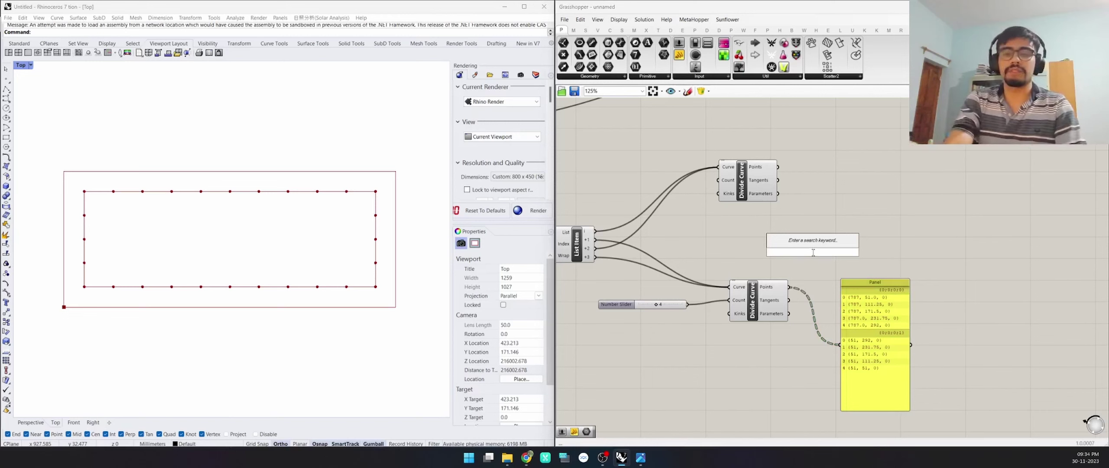
{"action": "type", "text": "line"}
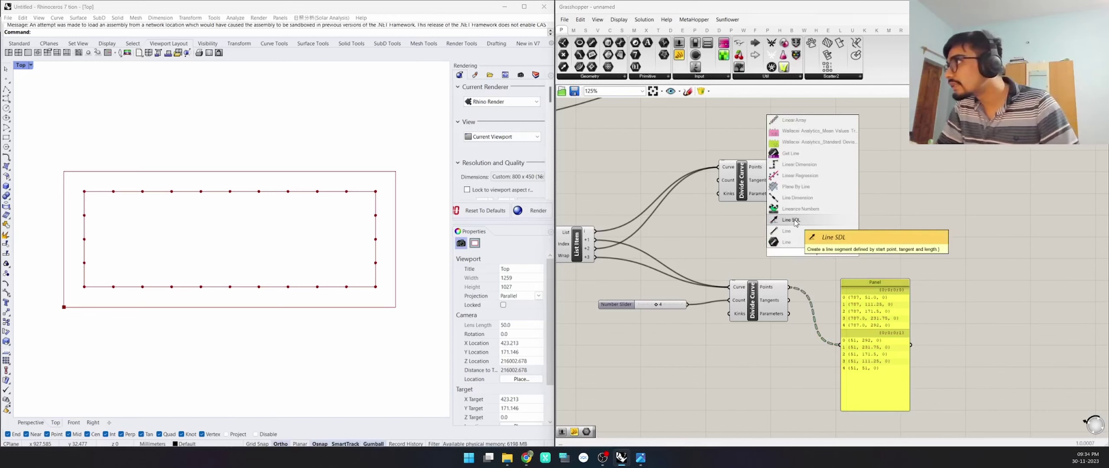
{"action": "left_click", "coordinate": [797, 242]}
{"action": "left_click_drag", "start_coordinate": [807, 259], "coordinate": [848, 259]}
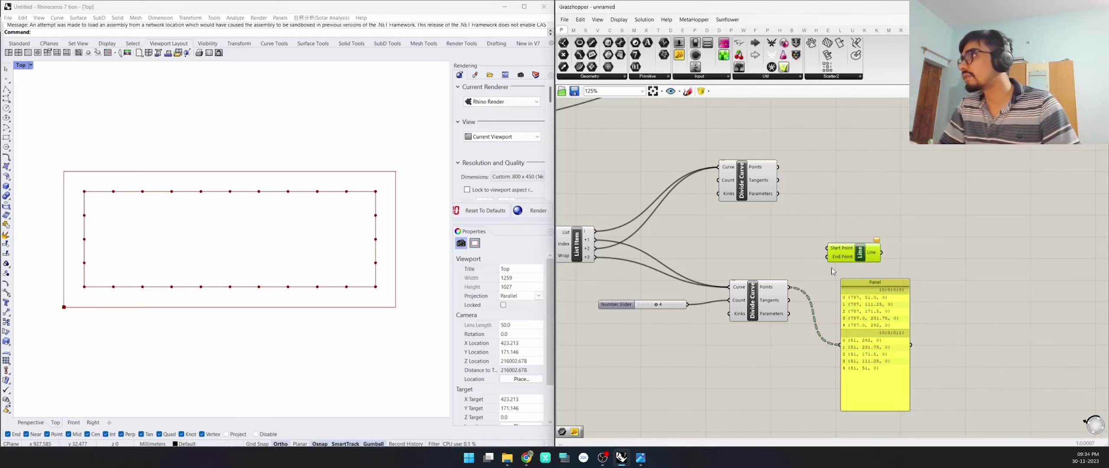
{"action": "left_click_drag", "start_coordinate": [875, 319], "coordinate": [882, 356]}
{"action": "right_click_drag", "start_coordinate": [902, 308], "coordinate": [794, 233]}
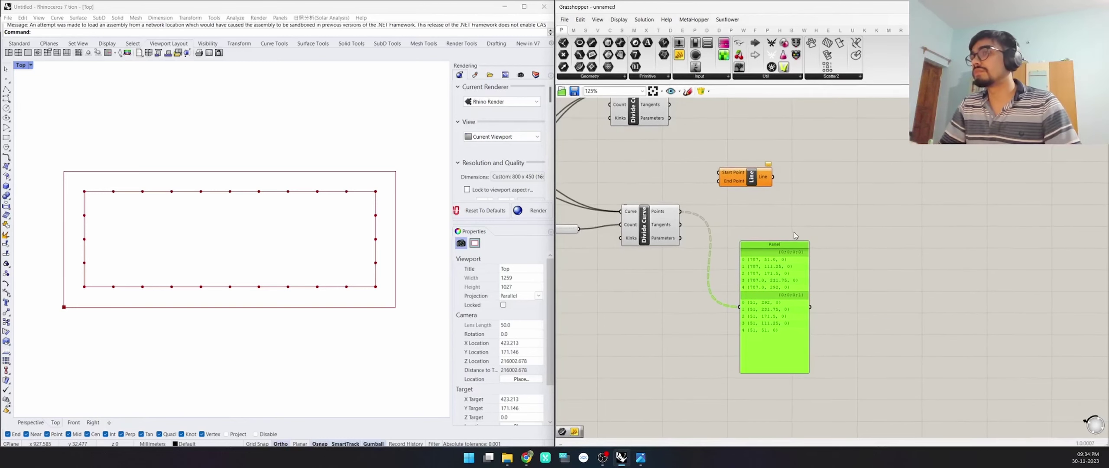
Add a Tree Branch component between the lower Divide Curve and Line, connecting the Points output to its Tree input.
{"action": "double_click", "coordinate": [771, 221]}
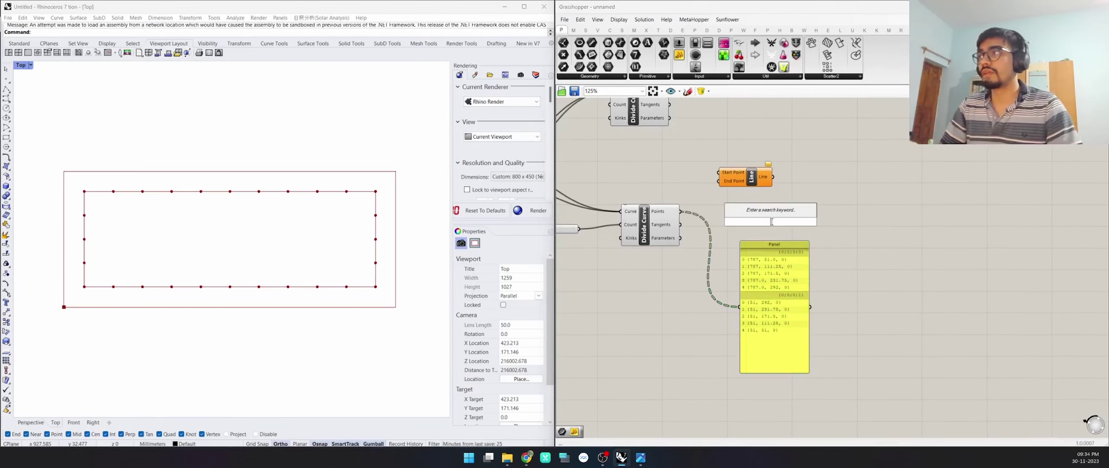
{"action": "type", "text": "tr"}
{"action": "key", "text": "BackSpace"}
{"action": "key", "text": "BackSpace"}
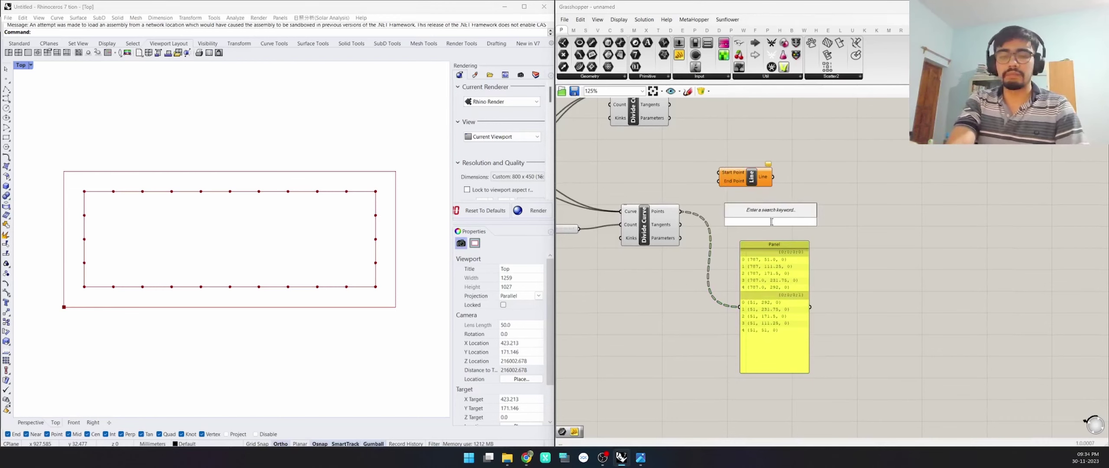
{"action": "type", "text": "branc"}
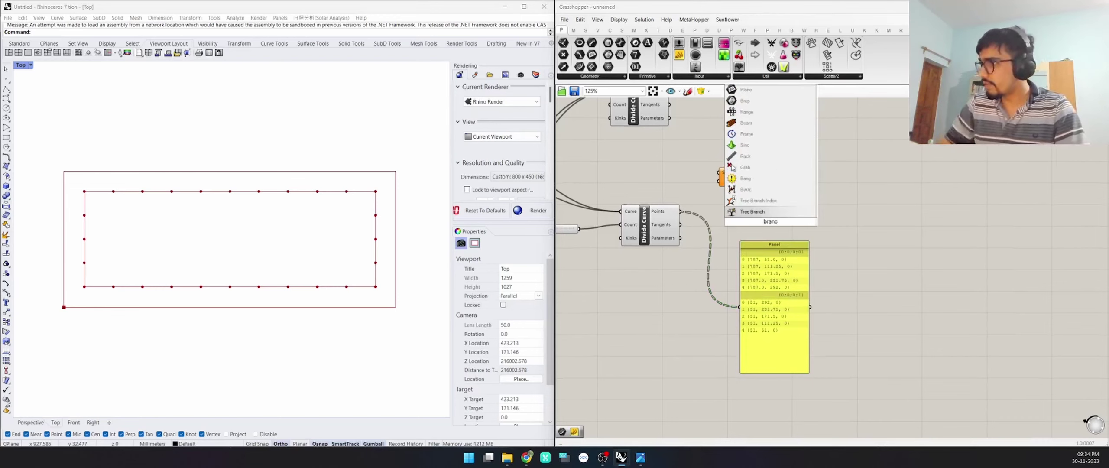
{"action": "left_click", "coordinate": [774, 211]}
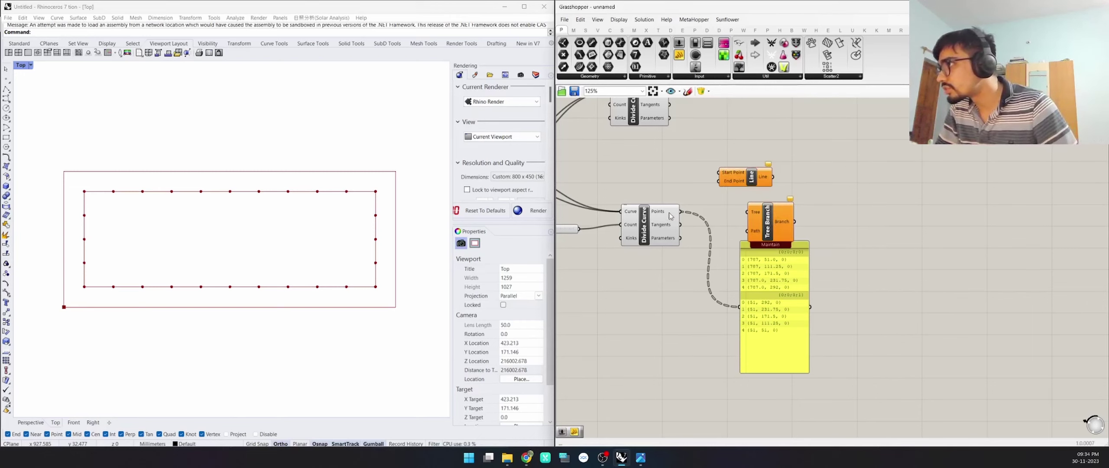
{"action": "left_click_drag", "start_coordinate": [681, 211], "coordinate": [752, 217]}
{"action": "left_click_drag", "start_coordinate": [747, 179], "coordinate": [890, 180]}
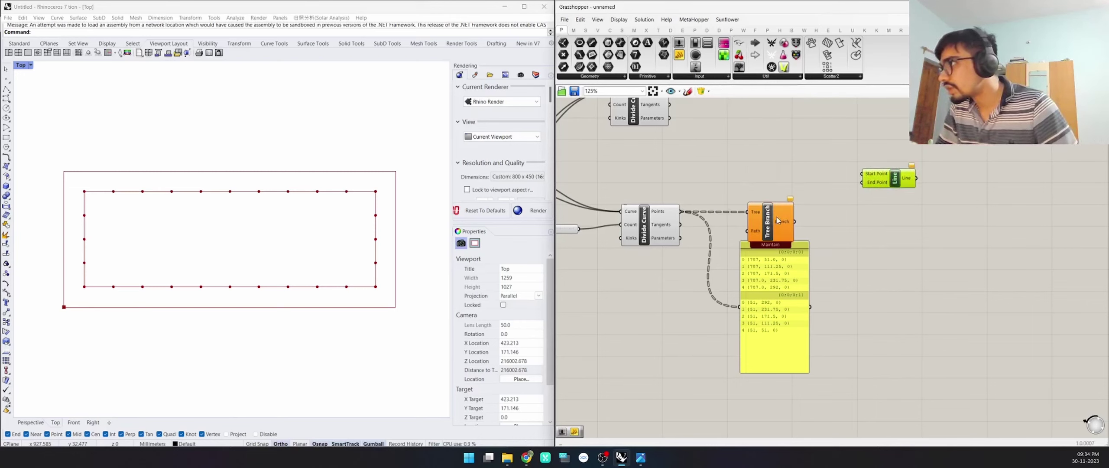
{"action": "left_click_drag", "start_coordinate": [769, 222], "coordinate": [796, 204]}
Try a number slider of 0 as Tree Branch's Path input and delete that slider.
{"action": "double_click", "coordinate": [748, 224]}
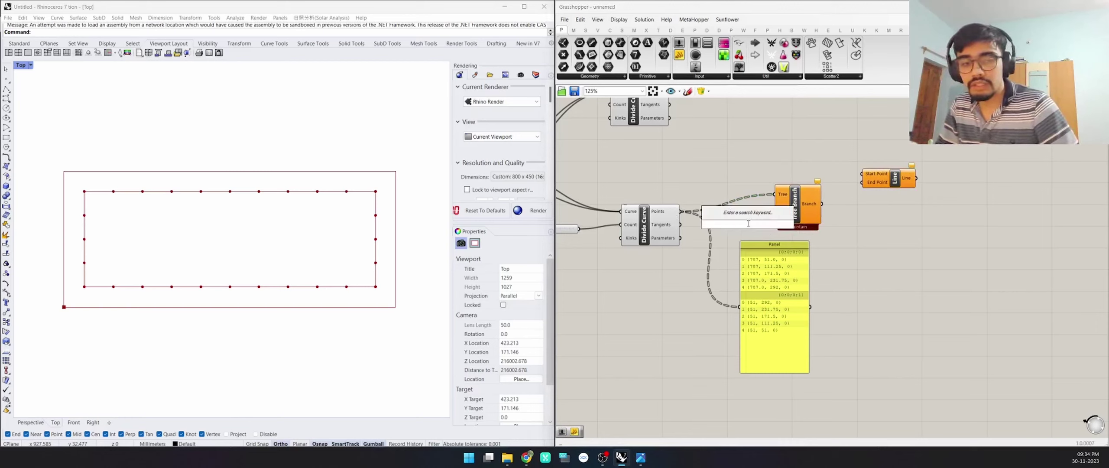
{"action": "type", "text": "0"}
{"action": "key", "text": "Return"}
{"action": "left_click_drag", "start_coordinate": [792, 224], "coordinate": [823, 190]}
{"action": "left_click", "coordinate": [777, 224]}
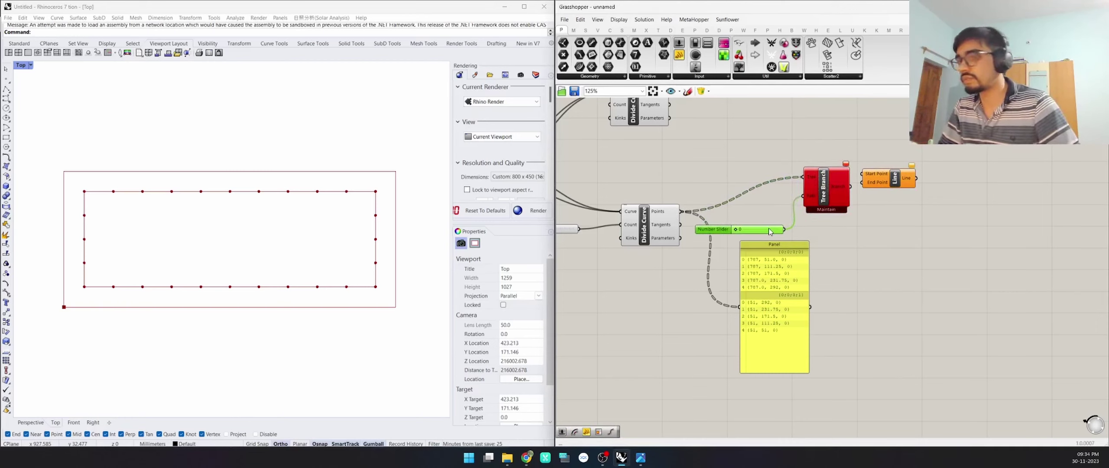
{"action": "key", "text": "Delete"}
Simplify the lower Divide Curve's Points output and feed a number slider of 0 into Tree Branch's Path input.
{"action": "right_click", "coordinate": [671, 208]}
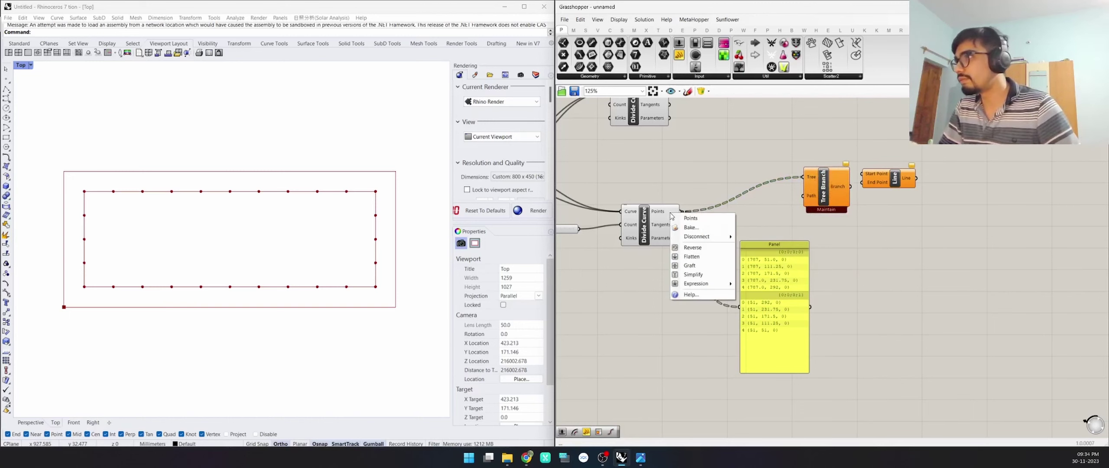
{"action": "left_click", "coordinate": [697, 274]}
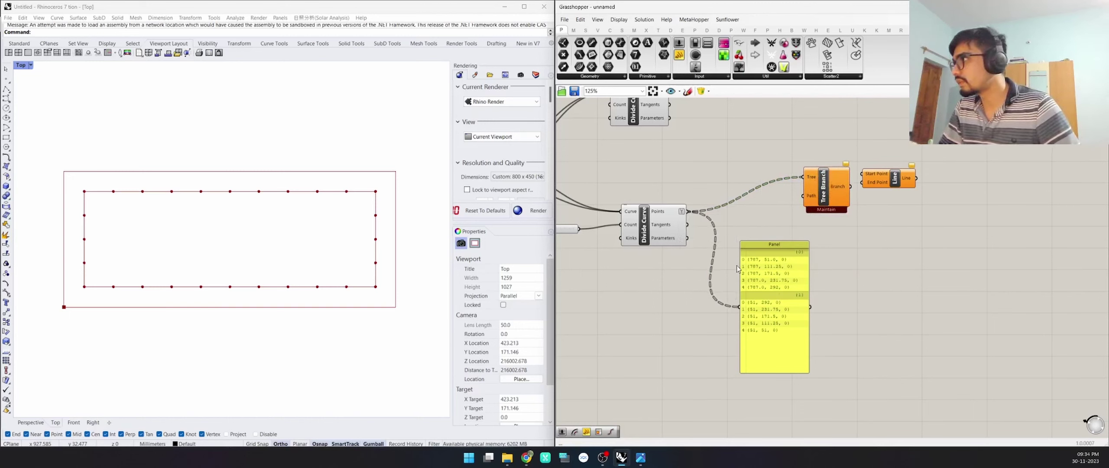
{"action": "double_click", "coordinate": [789, 204]}
{"action": "type", "text": "0"}
{"action": "key", "text": "Return"}
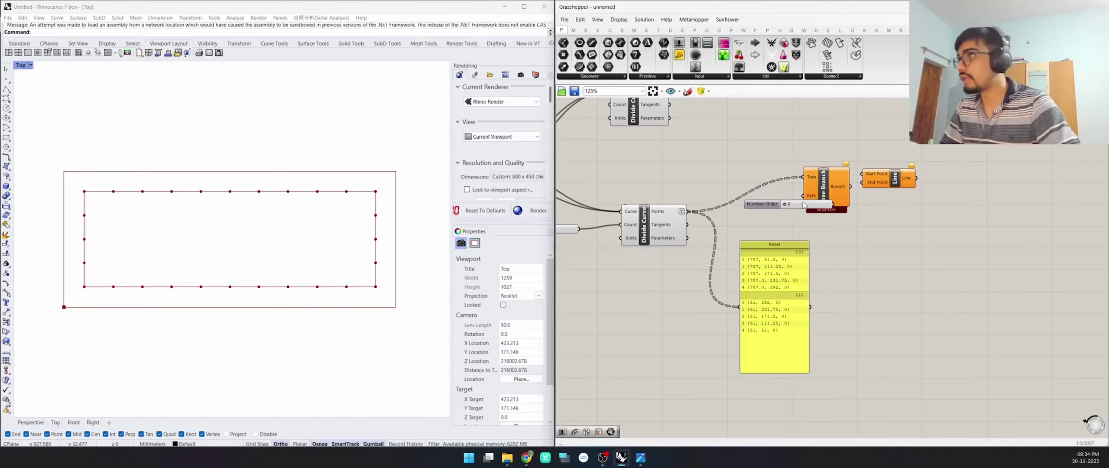
{"action": "left_click_drag", "start_coordinate": [788, 197], "coordinate": [761, 211]}
Reposition Tree Branch and Line, and connect the Branch output to Line's Start Point.
{"action": "left_click_drag", "start_coordinate": [825, 190], "coordinate": [829, 191]}
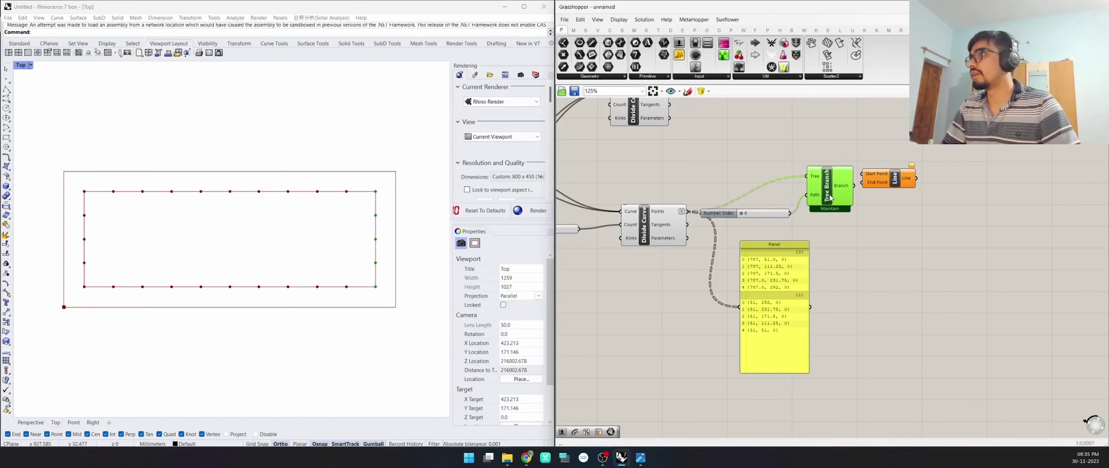
{"action": "left_click_drag", "start_coordinate": [903, 184], "coordinate": [927, 209]}
{"action": "left_click_drag", "start_coordinate": [855, 187], "coordinate": [888, 201]}
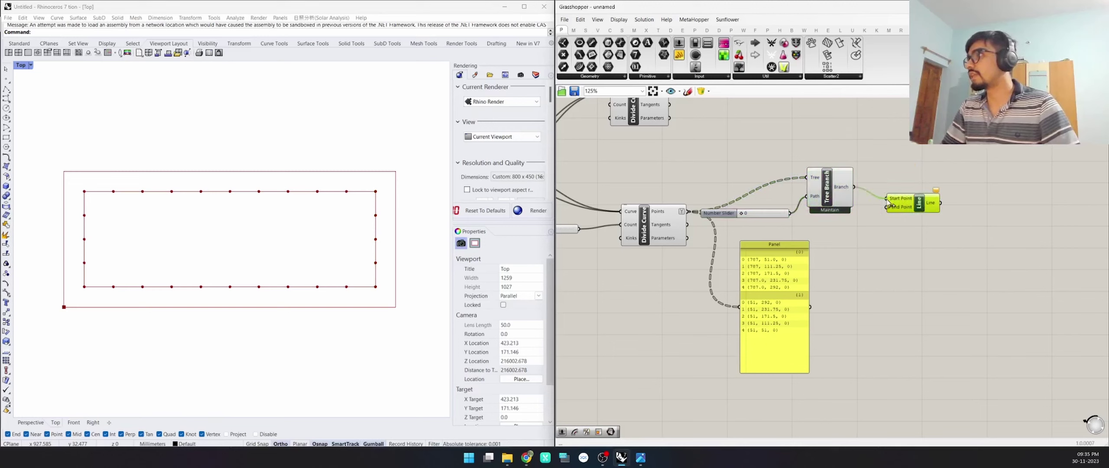
Duplicate Tree Branch with its slider below the original and set the copied slider to 1.
{"action": "left_click_drag", "start_coordinate": [830, 147], "coordinate": [753, 210]}
{"action": "left_click_drag", "start_coordinate": [836, 196], "coordinate": [846, 255]}
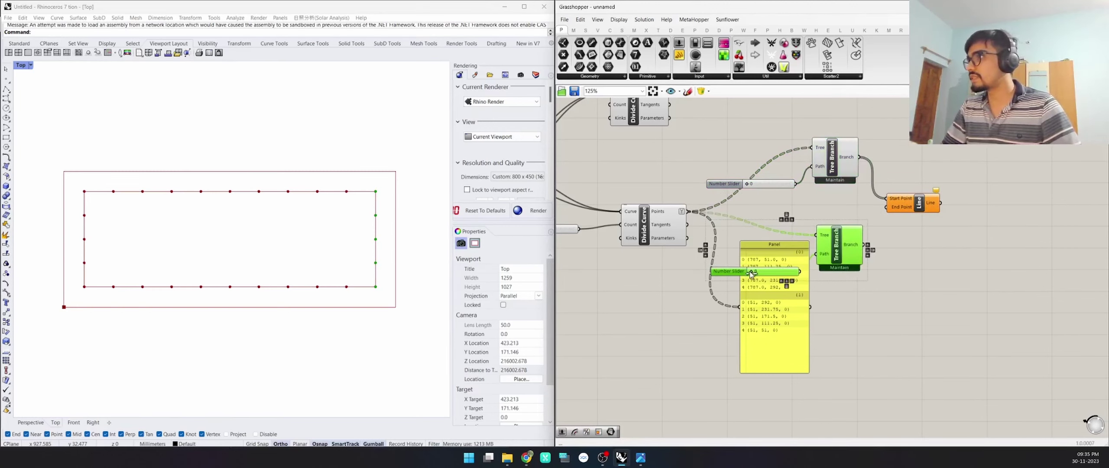
{"action": "left_click_drag", "start_coordinate": [751, 272], "coordinate": [839, 269]}
{"action": "double_click", "coordinate": [787, 275]}
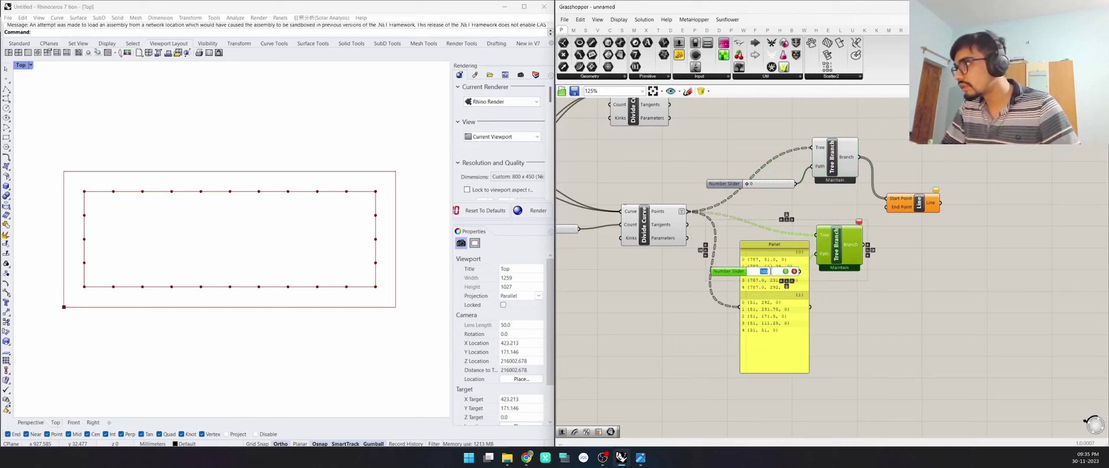
{"action": "type", "text": "1"}
{"action": "key", "text": "Return"}
{"action": "left_click", "coordinate": [894, 293]}
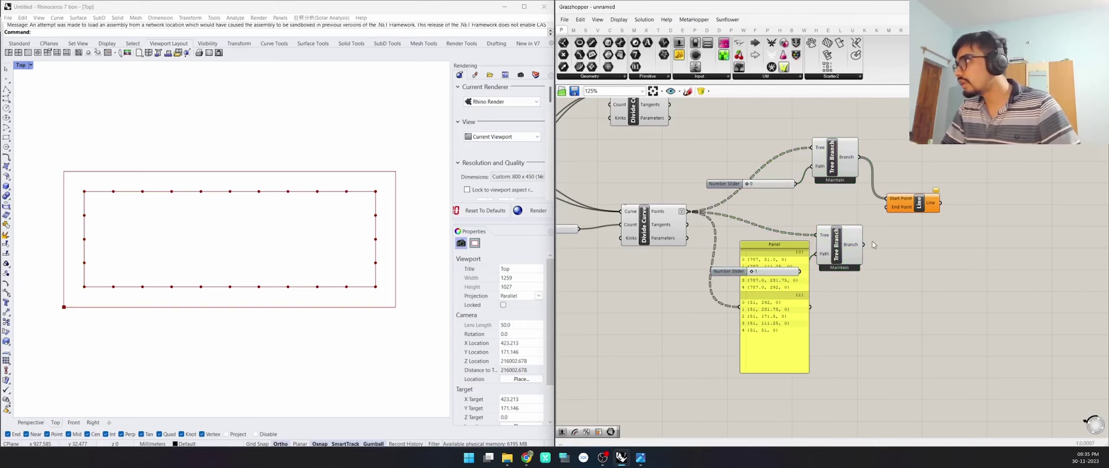
Connect the lower Tree Branch's Branch output to Line's End Point and reverse that output.
{"action": "left_click_drag", "start_coordinate": [863, 245], "coordinate": [909, 222]}
{"action": "mouse_move", "coordinate": [908, 221]}
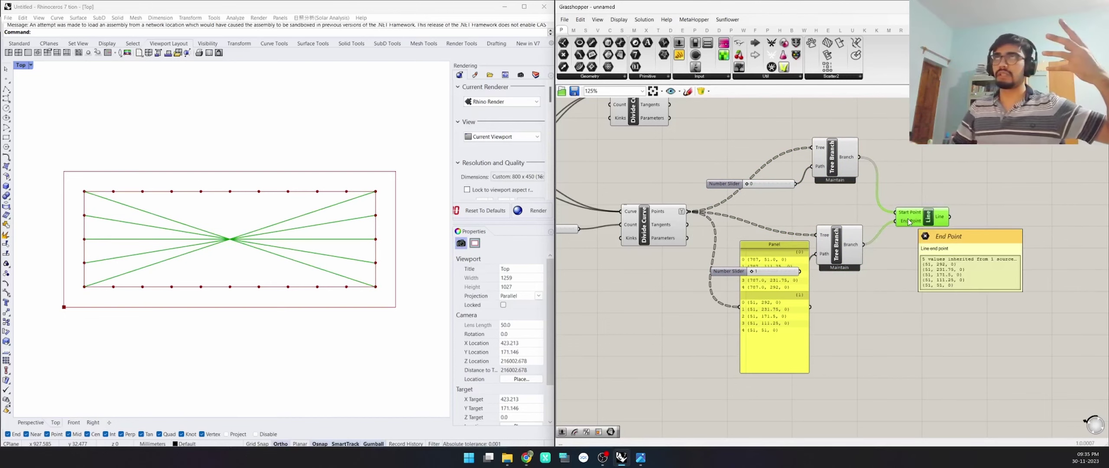
{"action": "right_click", "coordinate": [856, 243]}
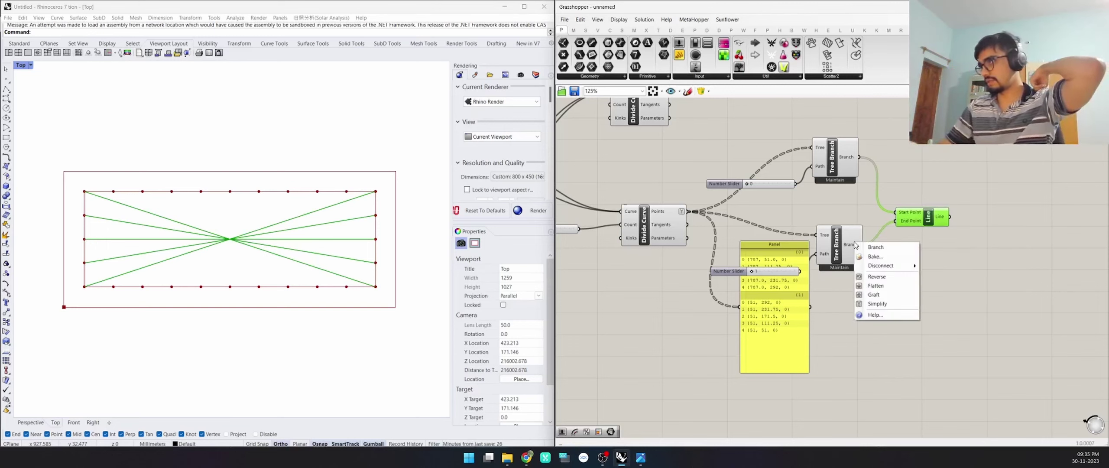
{"action": "left_click", "coordinate": [874, 295]}
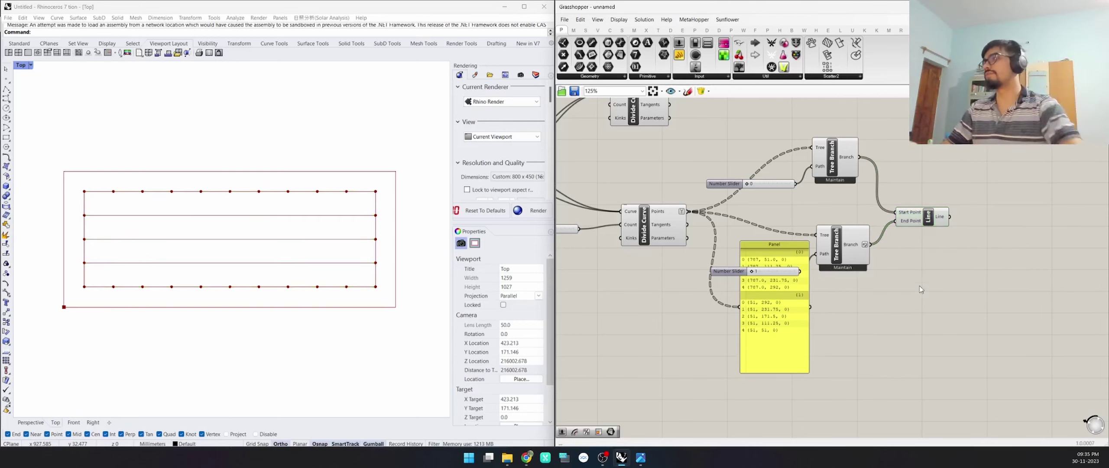
Reposition the lower Tree Branch and its slider closer to the upper pair, and delete the points panel.
{"action": "left_click_drag", "start_coordinate": [845, 261], "coordinate": [839, 240]}
{"action": "left_click_drag", "start_coordinate": [746, 276], "coordinate": [731, 249]}
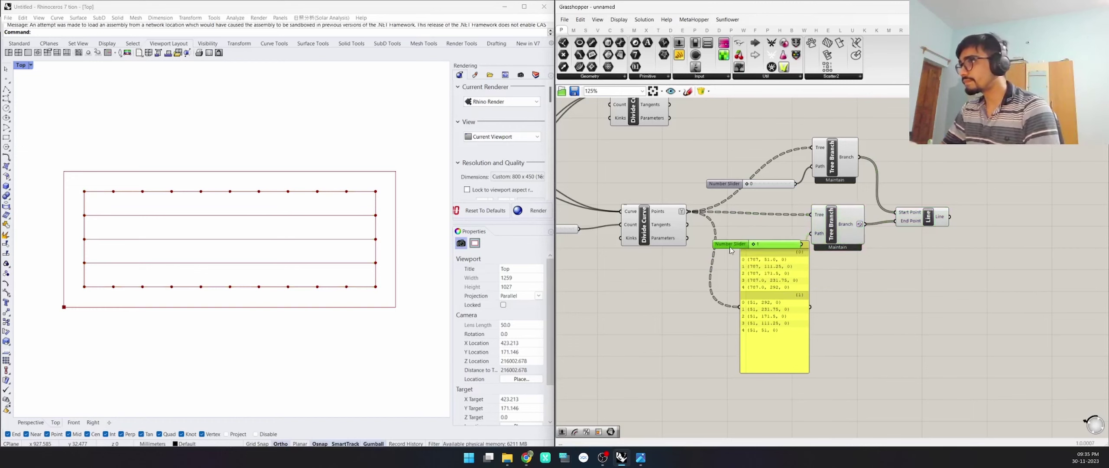
{"action": "left_click_drag", "start_coordinate": [778, 304], "coordinate": [784, 342]}
{"action": "key", "text": "Delete"}
Duplicate both Tree Branches with their sliders and Line, placing the copies beside the upper Divide Curve.
{"action": "scroll", "coordinate": [783, 341], "scroll_direction": "down", "scroll_amount": 3}
{"action": "right_click_drag", "start_coordinate": [818, 296], "coordinate": [793, 325]}
{"action": "left_click_drag", "start_coordinate": [850, 240], "coordinate": [759, 312]}
{"action": "left_click_drag", "start_coordinate": [787, 259], "coordinate": [809, 179]}
{"action": "scroll", "coordinate": [695, 202], "scroll_direction": "up", "scroll_amount": 2}
{"action": "scroll", "coordinate": [700, 296], "scroll_direction": "up", "scroll_amount": 1}
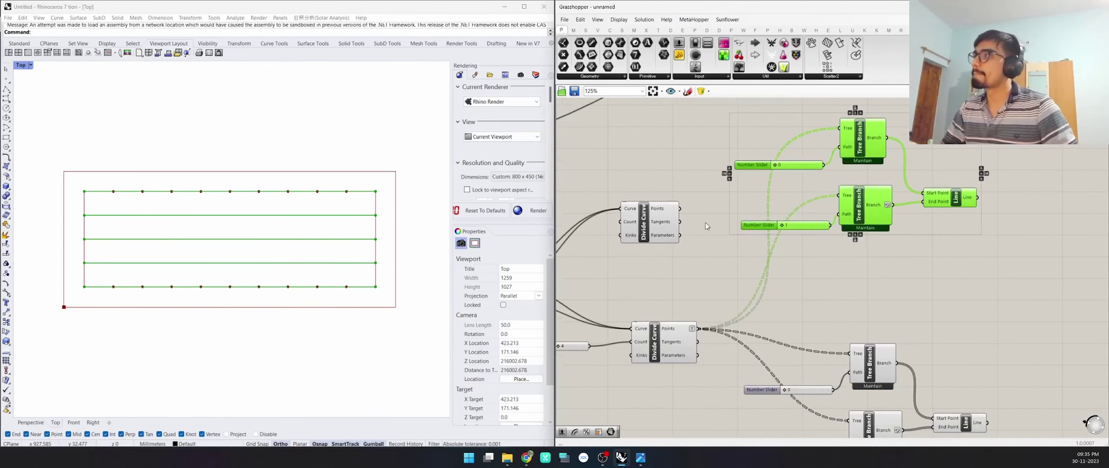
Simplify the upper Divide Curve's Points output and connect it to the Tree inputs of both copied Tree Branches.
{"action": "left_click_drag", "start_coordinate": [681, 211], "coordinate": [840, 129]}
{"action": "right_click", "coordinate": [670, 212]}
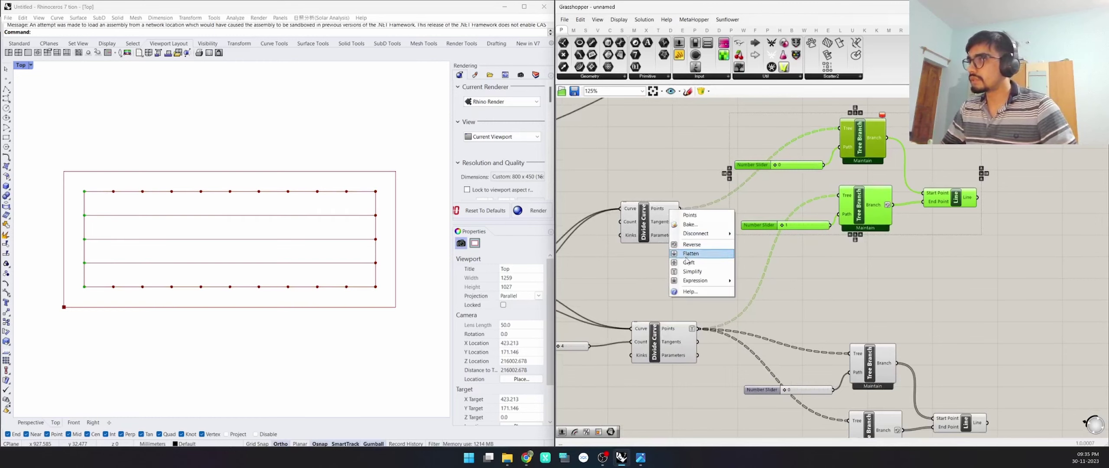
{"action": "left_click", "coordinate": [692, 271]}
{"action": "left_click_drag", "start_coordinate": [687, 208], "coordinate": [838, 195]}
{"action": "left_click", "coordinate": [714, 254]}
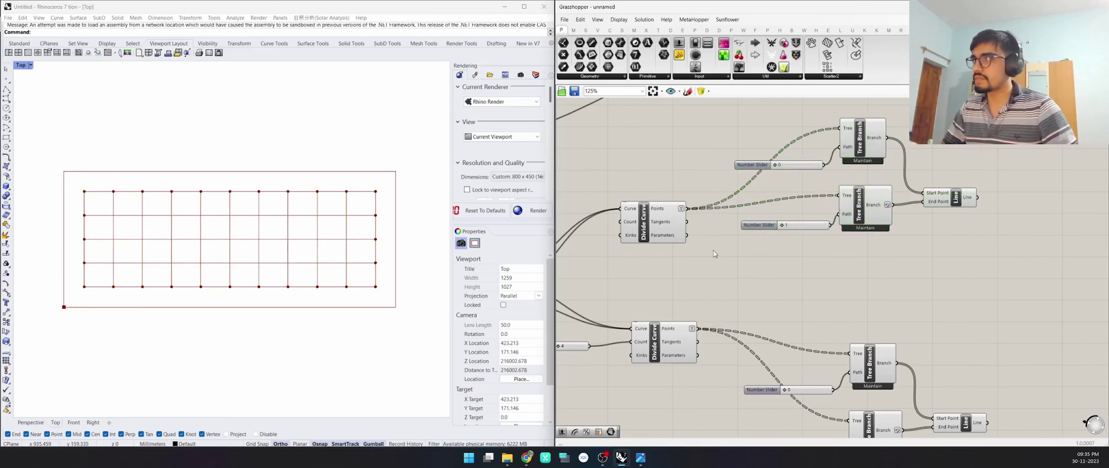
Add a Panel fed by the lower Divide Curve's Points output and enlarge it to read the branch paths.
{"action": "right_click", "coordinate": [750, 295]}
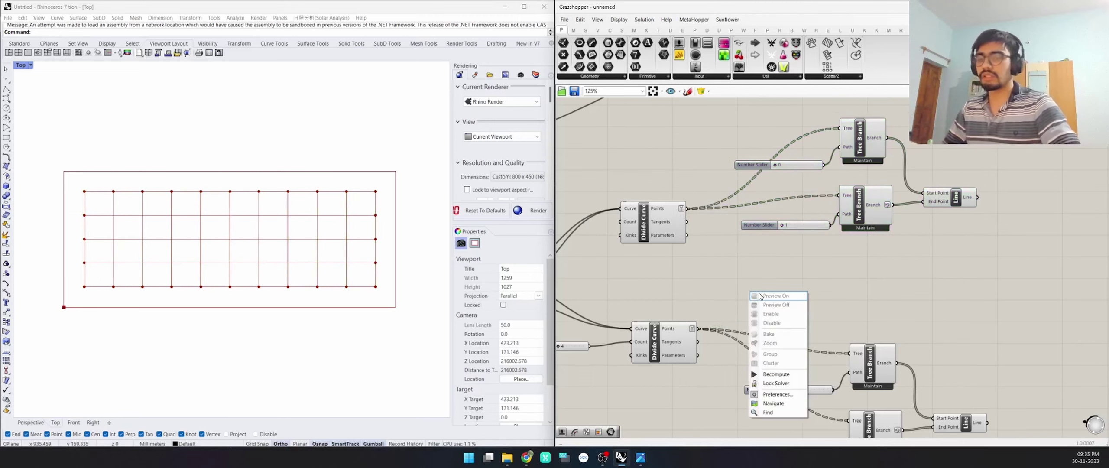
{"action": "left_click", "coordinate": [741, 279]}
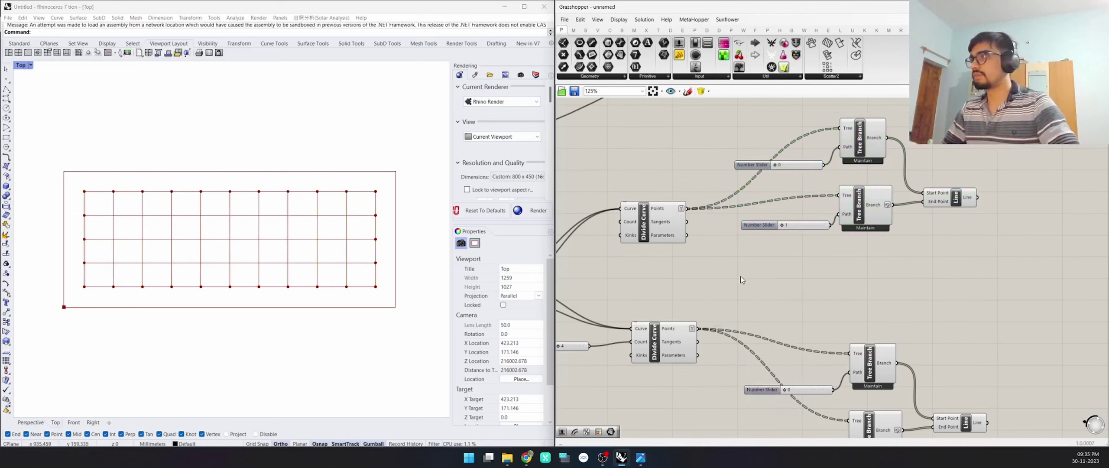
{"action": "double_click", "coordinate": [750, 310]}
{"action": "type", "text": "panel"}
{"action": "key", "text": "Return"}
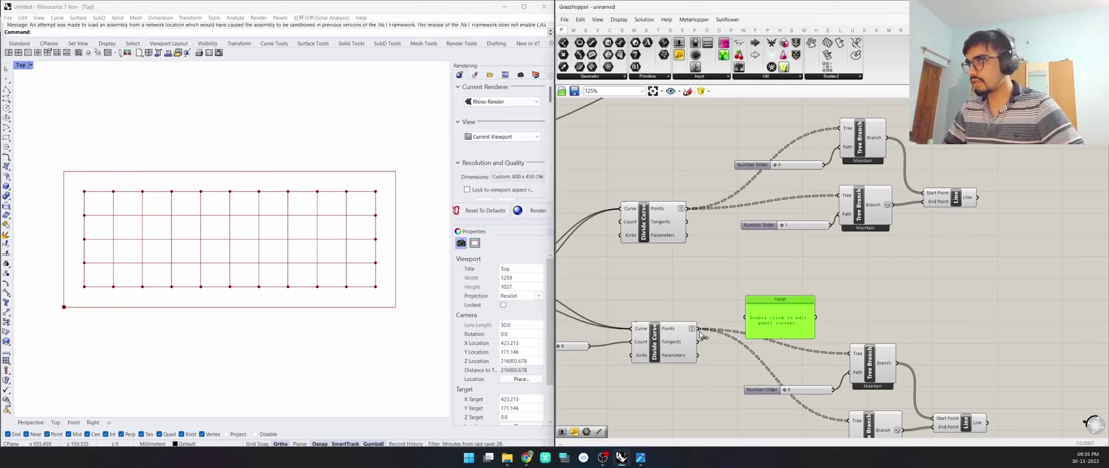
{"action": "left_click_drag", "start_coordinate": [698, 328], "coordinate": [745, 318]}
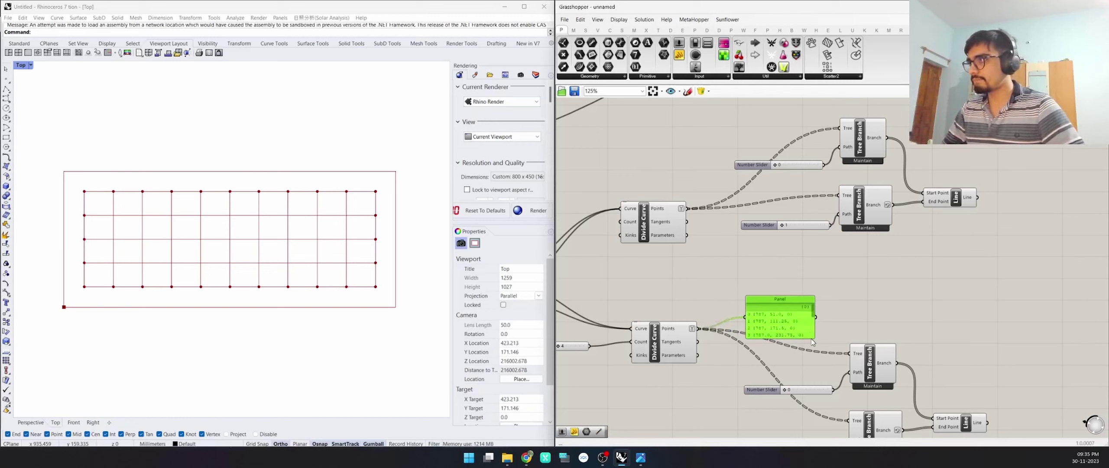
{"action": "left_click_drag", "start_coordinate": [811, 336], "coordinate": [841, 384]}
{"action": "scroll", "coordinate": [826, 304], "scroll_direction": "up", "scroll_amount": 4}
{"action": "scroll", "coordinate": [831, 308], "scroll_direction": "up", "scroll_amount": 4}
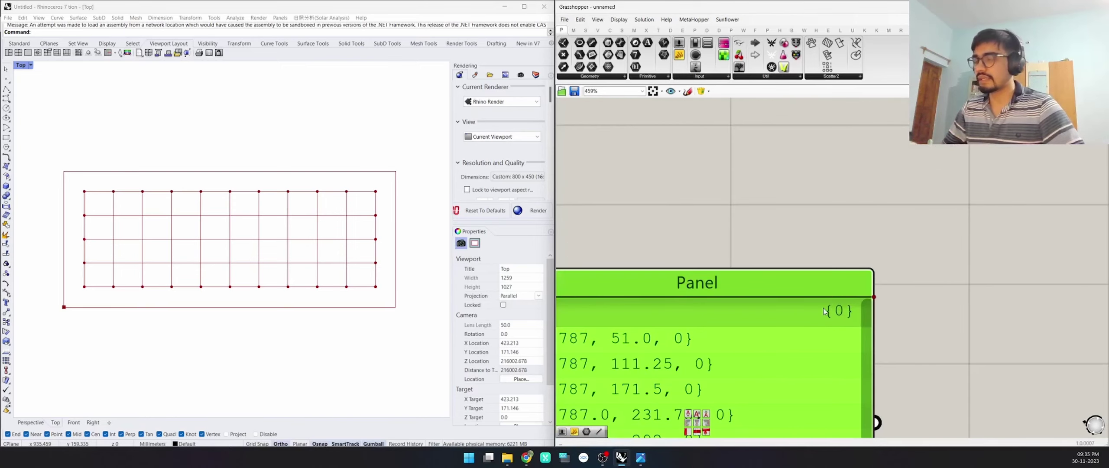
{"action": "scroll", "coordinate": [821, 308], "scroll_direction": "down", "scroll_amount": 4}
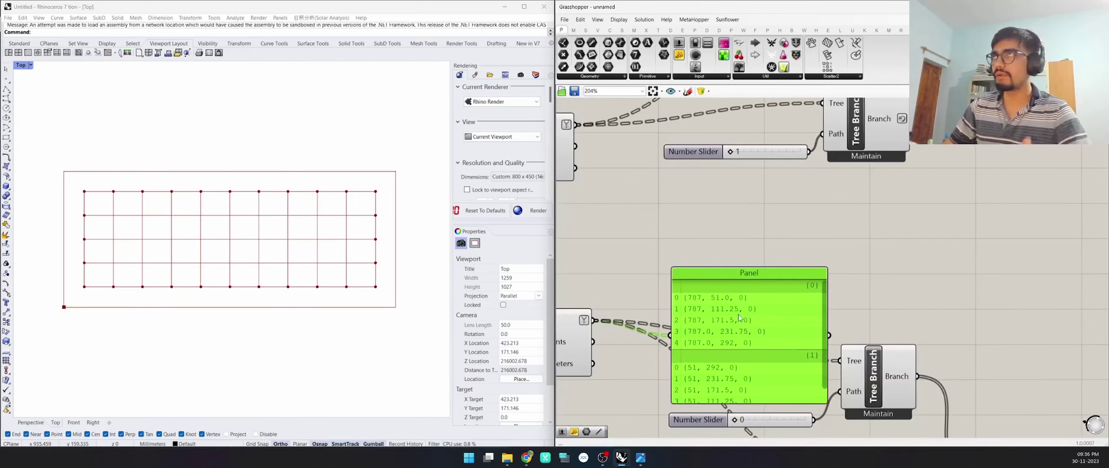
{"action": "scroll", "coordinate": [744, 287], "scroll_direction": "down", "scroll_amount": 1}
Turn off Simplify on the lower Divide Curve's Points output.
{"action": "right_click_drag", "start_coordinate": [744, 287], "coordinate": [782, 276]}
{"action": "scroll", "coordinate": [650, 302], "scroll_direction": "up", "scroll_amount": 2}
{"action": "right_click", "coordinate": [643, 305]}
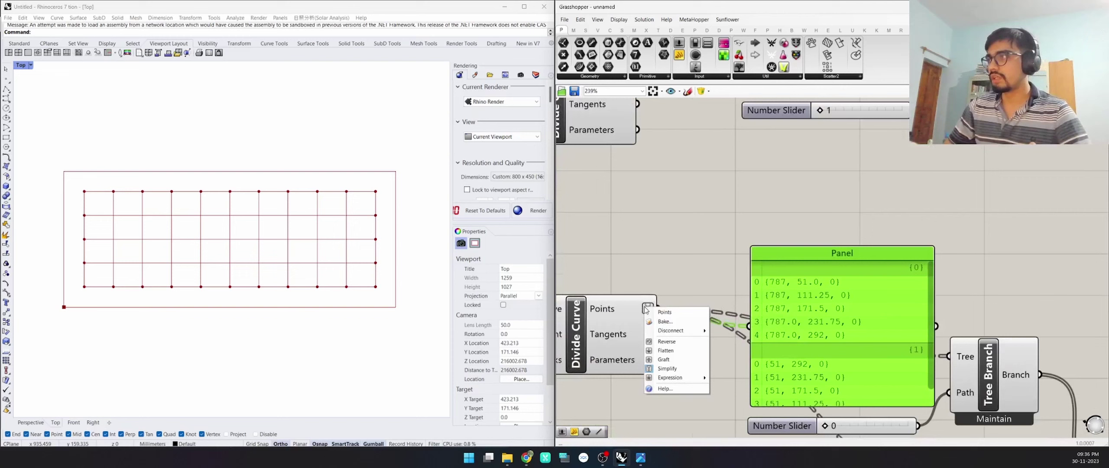
{"action": "left_click", "coordinate": [659, 368]}
Examine the unsimplified branch paths in the panel and the upstream components that lead to them.
{"action": "scroll", "coordinate": [910, 266], "scroll_direction": "up", "scroll_amount": 3}
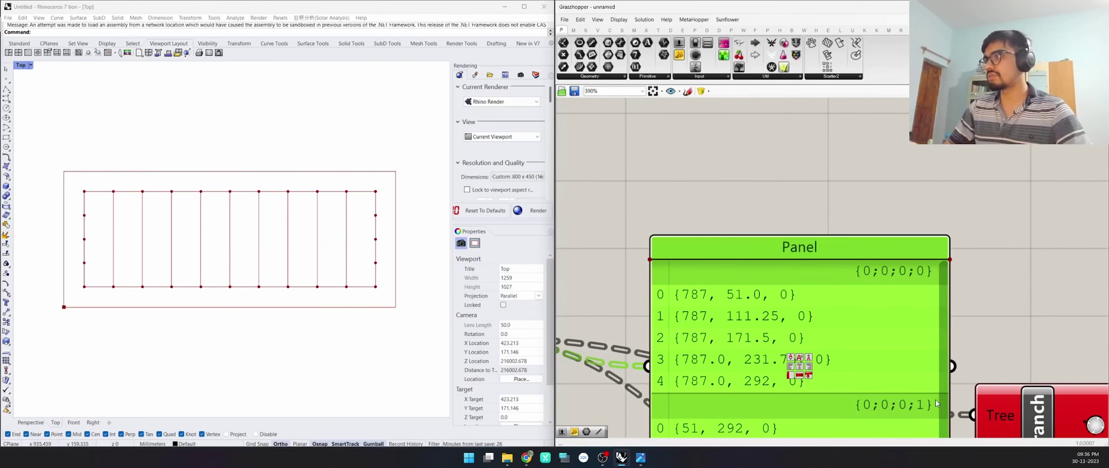
{"action": "scroll", "coordinate": [935, 403], "scroll_direction": "down", "scroll_amount": 4}
{"action": "scroll", "coordinate": [877, 324], "scroll_direction": "down", "scroll_amount": 3}
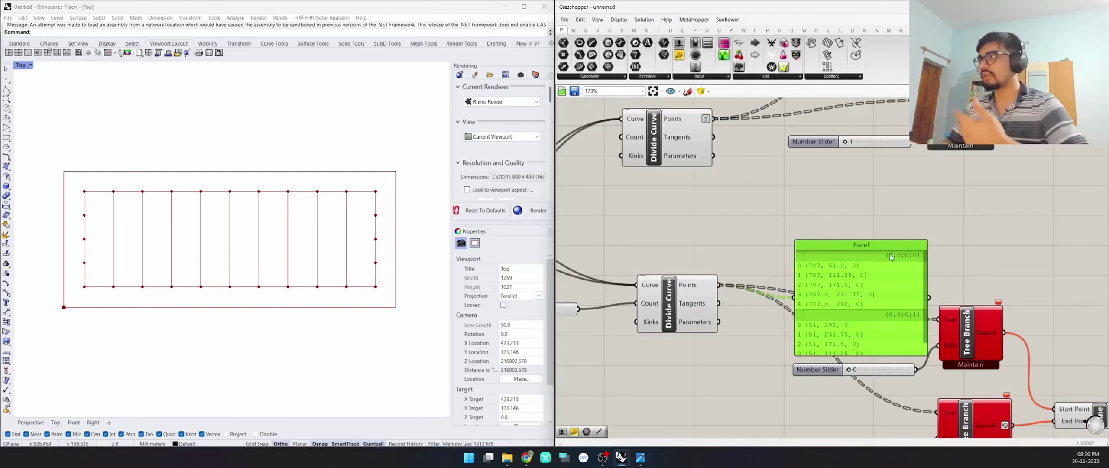
{"action": "scroll", "coordinate": [877, 303], "scroll_direction": "up", "scroll_amount": 4}
{"action": "scroll", "coordinate": [877, 281], "scroll_direction": "down", "scroll_amount": 3}
{"action": "right_click_drag", "start_coordinate": [874, 271], "coordinate": [883, 253]}
{"action": "scroll", "coordinate": [719, 258], "scroll_direction": "up", "scroll_amount": 3}
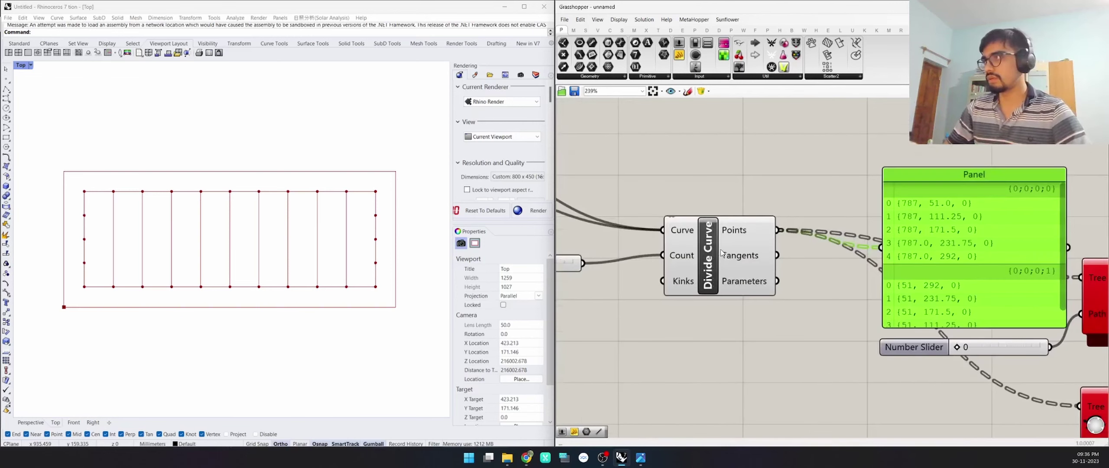
{"action": "scroll", "coordinate": [919, 227], "scroll_direction": "down", "scroll_amount": 6}
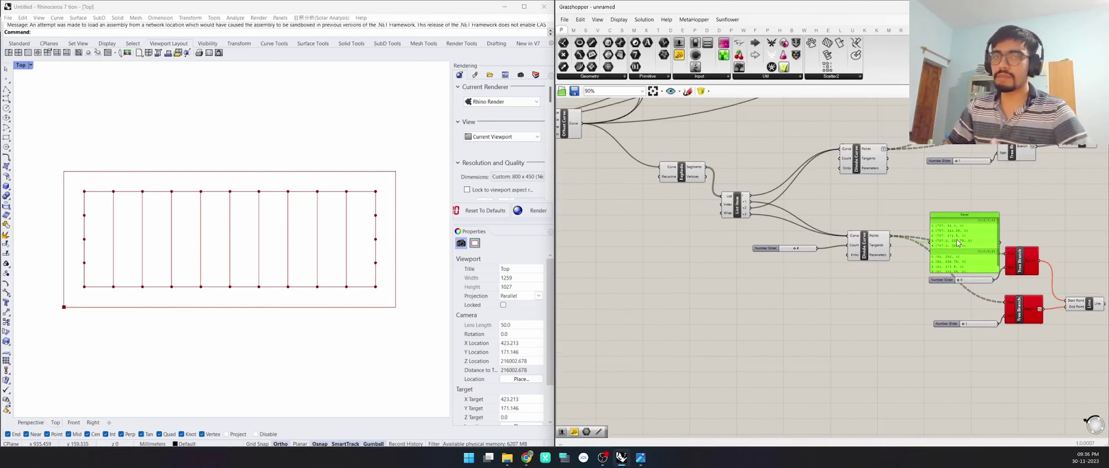
{"action": "scroll", "coordinate": [931, 245], "scroll_direction": "down", "scroll_amount": 5}
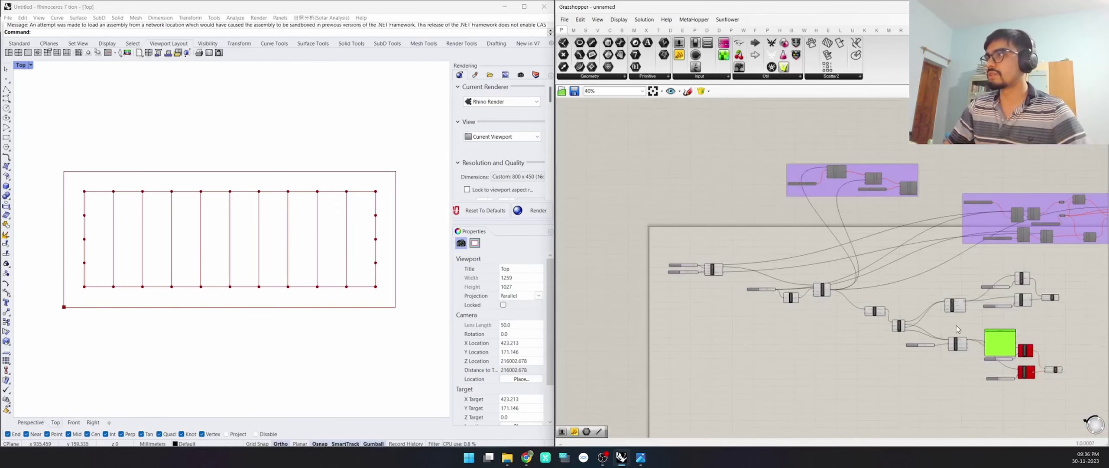
{"action": "mouse_move", "coordinate": [719, 264]}
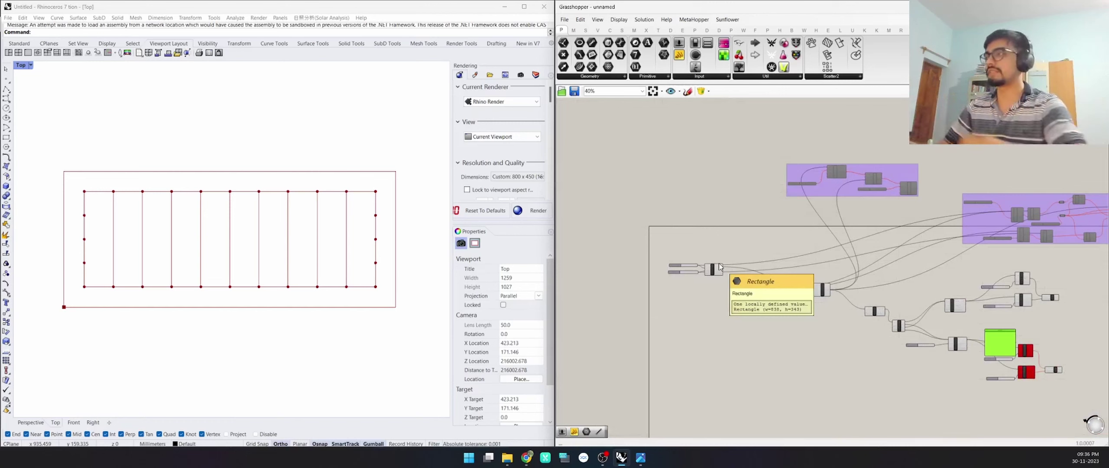
{"action": "scroll", "coordinate": [751, 282], "scroll_direction": "up", "scroll_amount": 5}
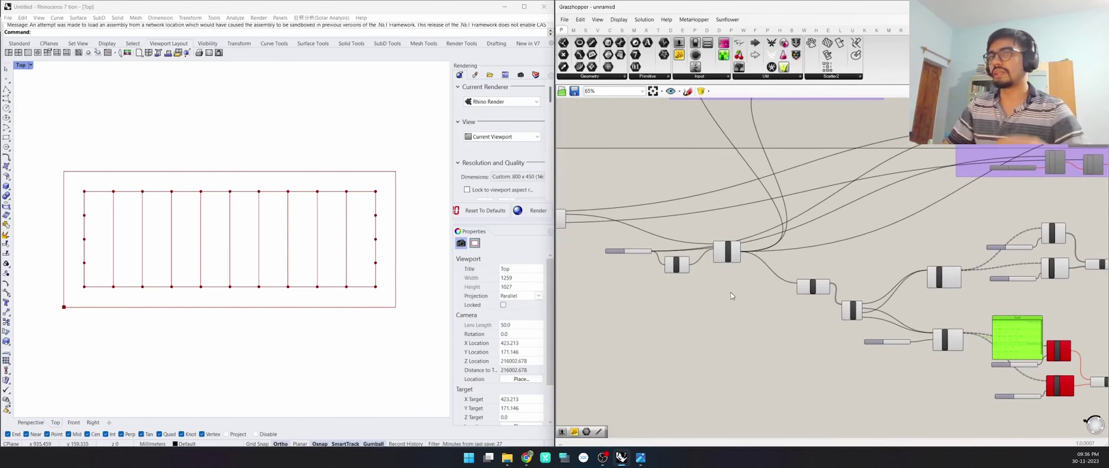
{"action": "scroll", "coordinate": [724, 297], "scroll_direction": "up", "scroll_amount": 10}
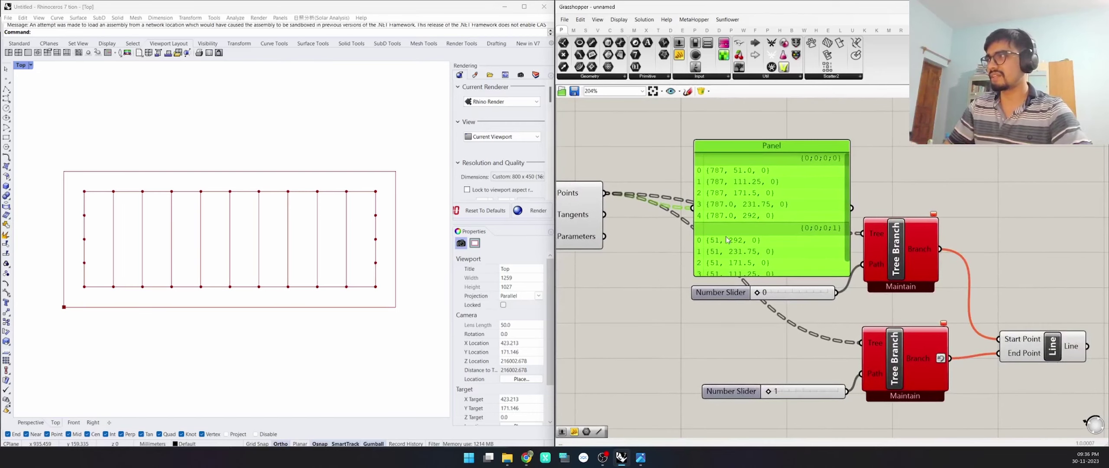
Restore Simplify on the lower Divide Curve's Points output and delete the panel connected to it.
{"action": "right_click_drag", "start_coordinate": [671, 229], "coordinate": [723, 220]}
{"action": "left_click_drag", "start_coordinate": [807, 201], "coordinate": [775, 197]}
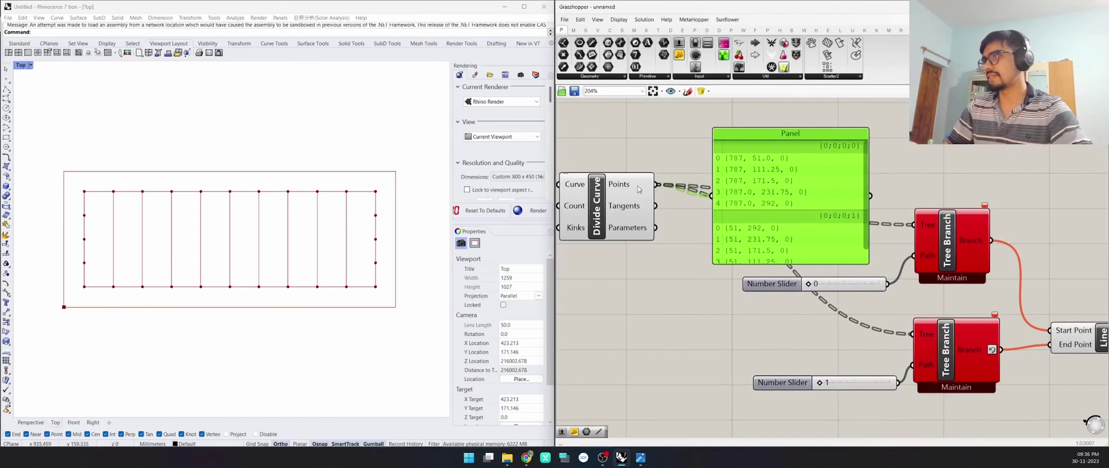
{"action": "right_click", "coordinate": [646, 186]}
{"action": "left_click", "coordinate": [663, 246]}
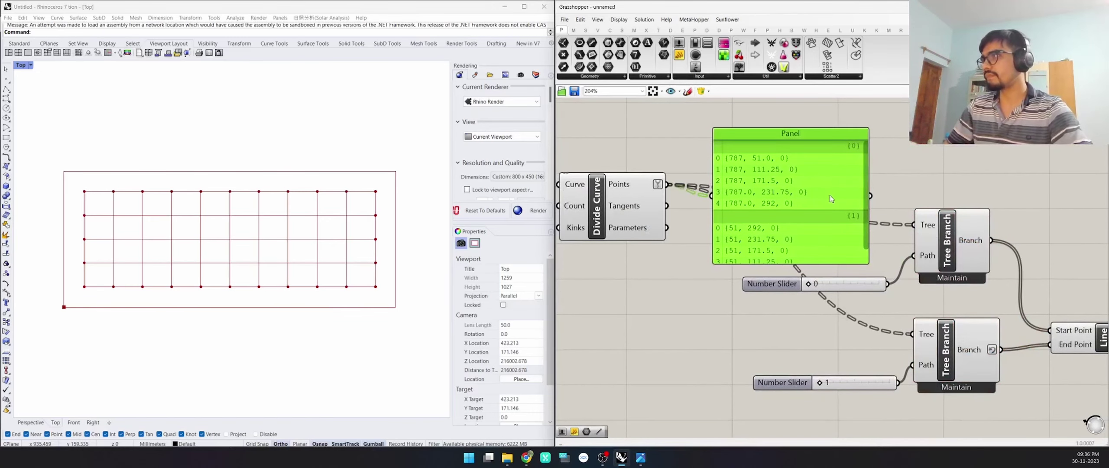
{"action": "key", "text": "Delete"}
Add a Curve | Curve intersection component next to the two Line components.
{"action": "scroll", "coordinate": [775, 284], "scroll_direction": "down", "scroll_amount": 6}
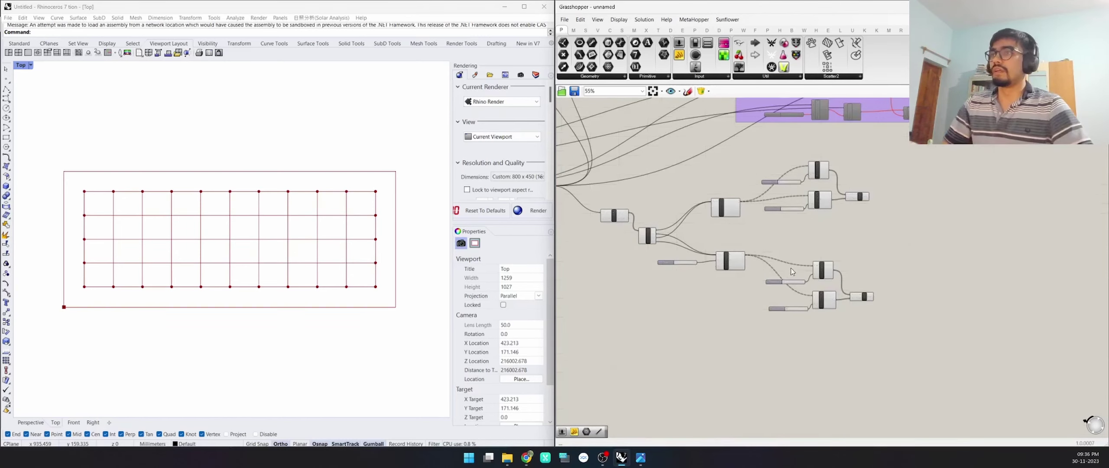
{"action": "double_click", "coordinate": [880, 265]}
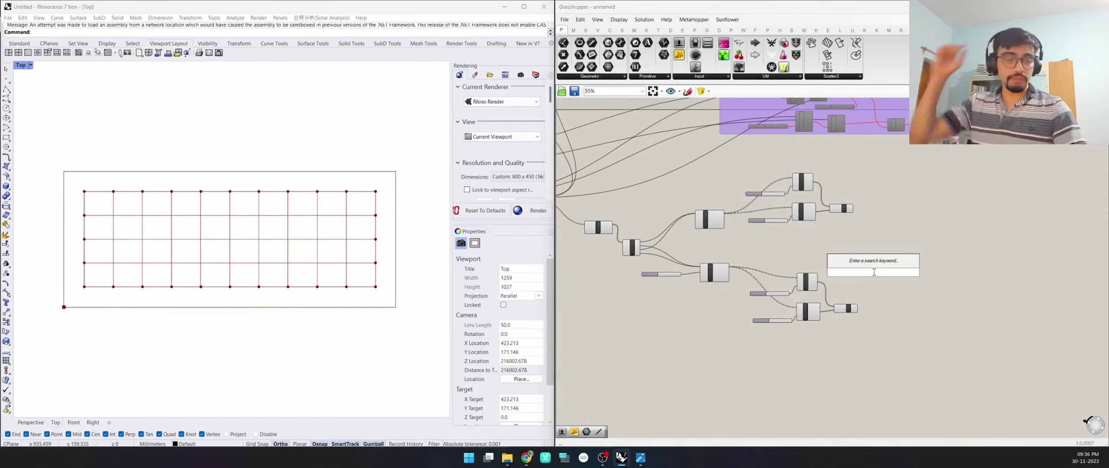
{"action": "type", "text": "cx"}
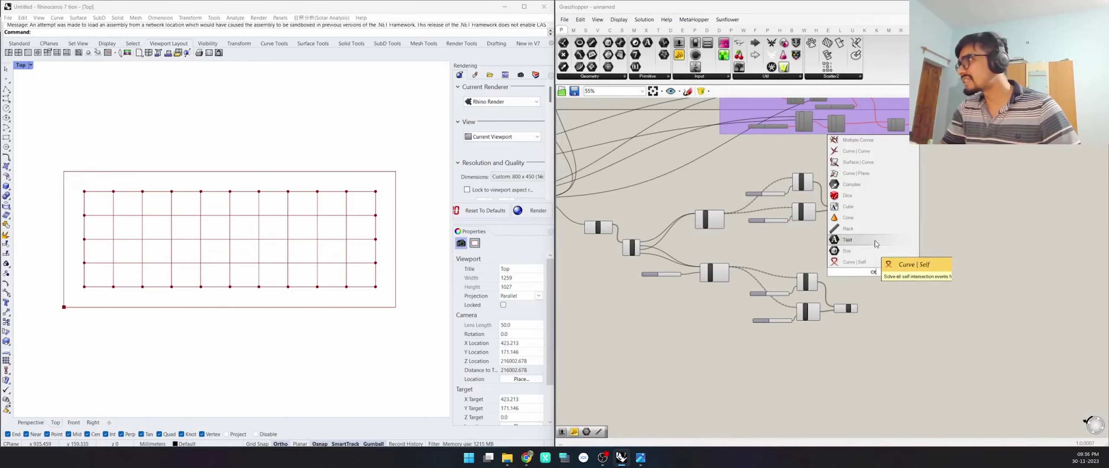
{"action": "left_click", "coordinate": [895, 151]}
{"action": "scroll", "coordinate": [881, 250], "scroll_direction": "up", "scroll_amount": 5}
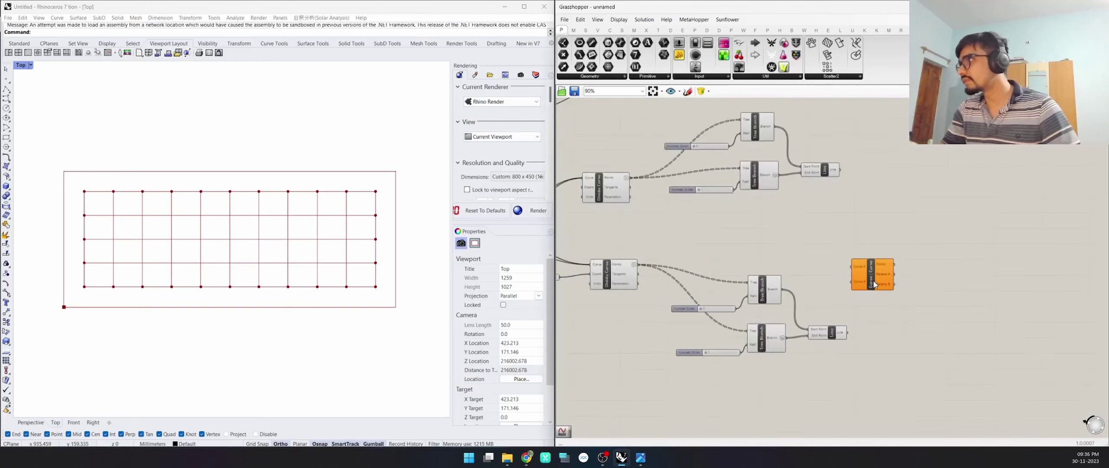
{"action": "scroll", "coordinate": [800, 302], "scroll_direction": "down", "scroll_amount": 2}
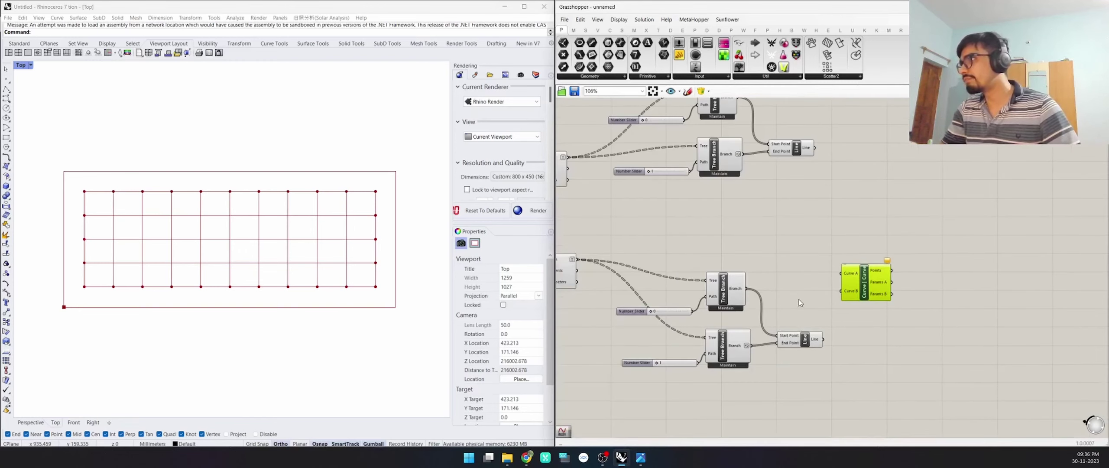
Connect the upper Line to Curve A and the lower Line to Curve B of the intersection component, and preview its points.
{"action": "left_click_drag", "start_coordinate": [823, 339], "coordinate": [841, 291]}
{"action": "left_click_drag", "start_coordinate": [816, 147], "coordinate": [840, 273]}
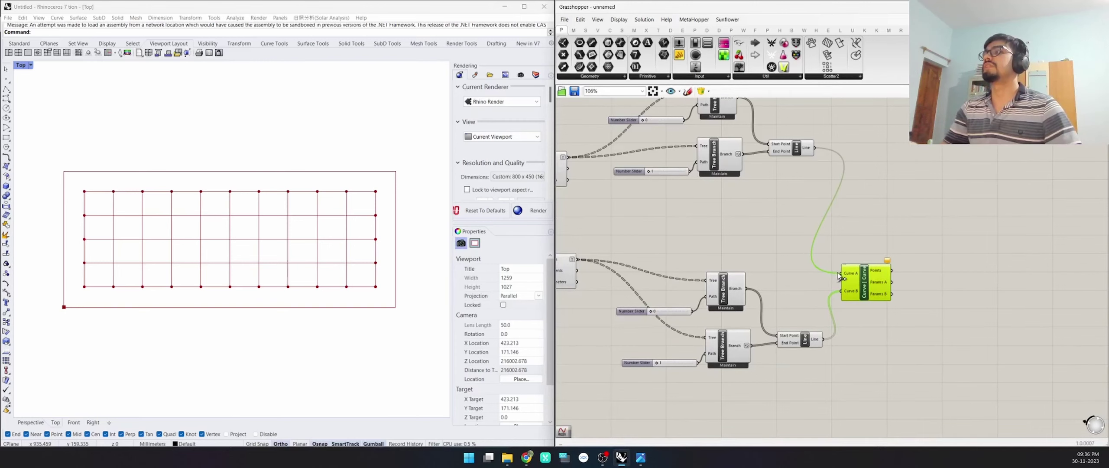
{"action": "right_click_drag", "start_coordinate": [932, 266], "coordinate": [847, 223]}
{"action": "scroll", "coordinate": [850, 223], "scroll_direction": "up", "scroll_amount": 4}
{"action": "left_click", "coordinate": [801, 258]}
{"action": "left_click_drag", "start_coordinate": [728, 256], "coordinate": [759, 253]}
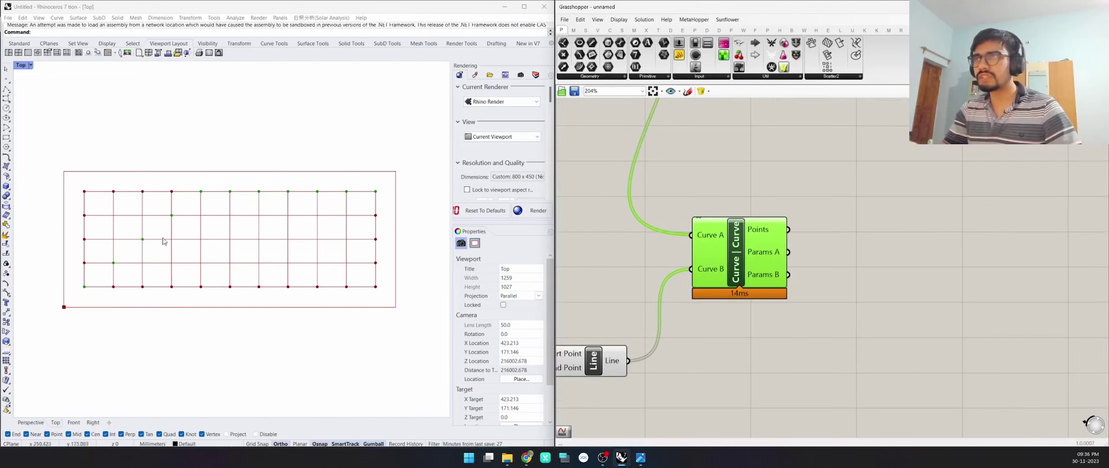
Graft the Curve A input of the Curve | Curve component and shift the component away from the Line components.
{"action": "right_click_drag", "start_coordinate": [822, 246], "coordinate": [844, 261]}
{"action": "right_click", "coordinate": [730, 252]}
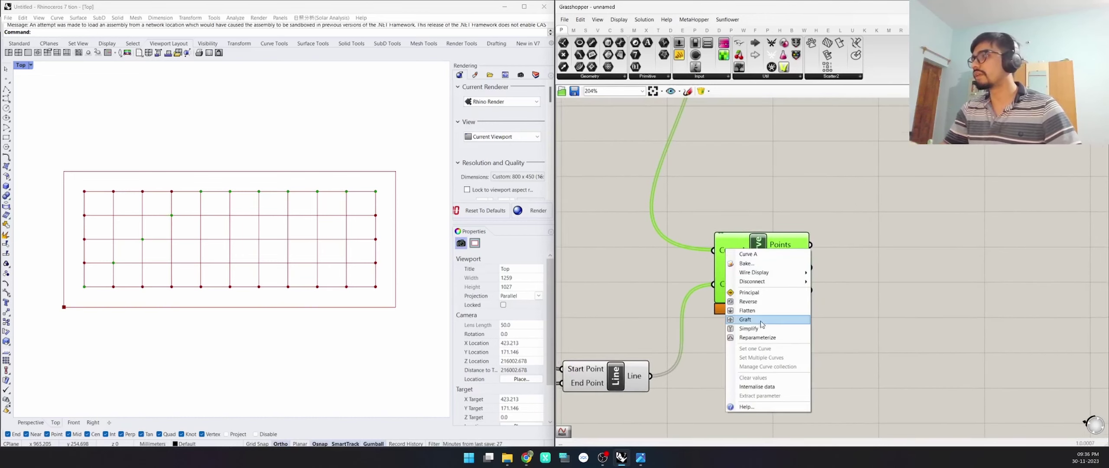
{"action": "left_click", "coordinate": [758, 321]}
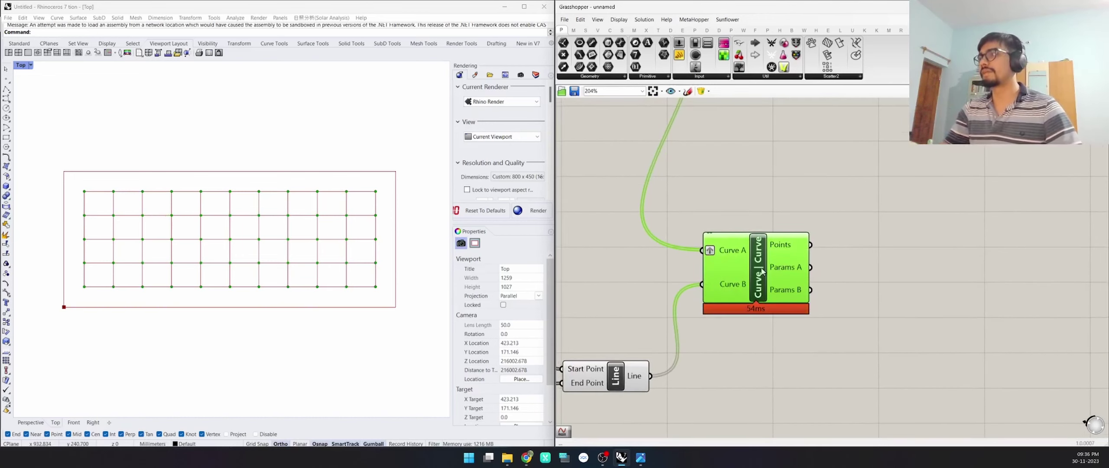
{"action": "left_click_drag", "start_coordinate": [764, 278], "coordinate": [792, 296]}
{"action": "left_click", "coordinate": [886, 281]}
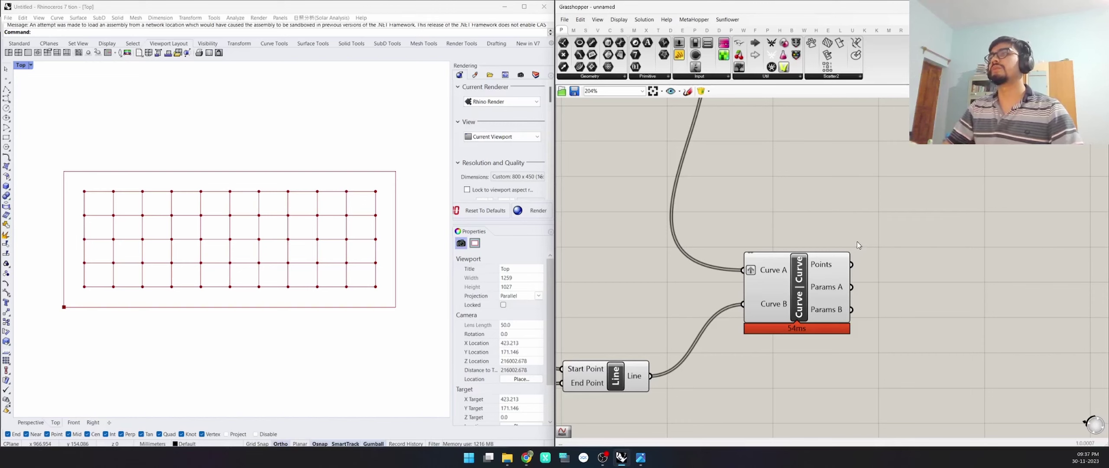
Add a Rectangle component beside the Curve | Curve component and connect the intersection Points to its Plane input.
{"action": "scroll", "coordinate": [858, 245], "scroll_direction": "down", "scroll_amount": 5}
{"action": "double_click", "coordinate": [882, 296]}
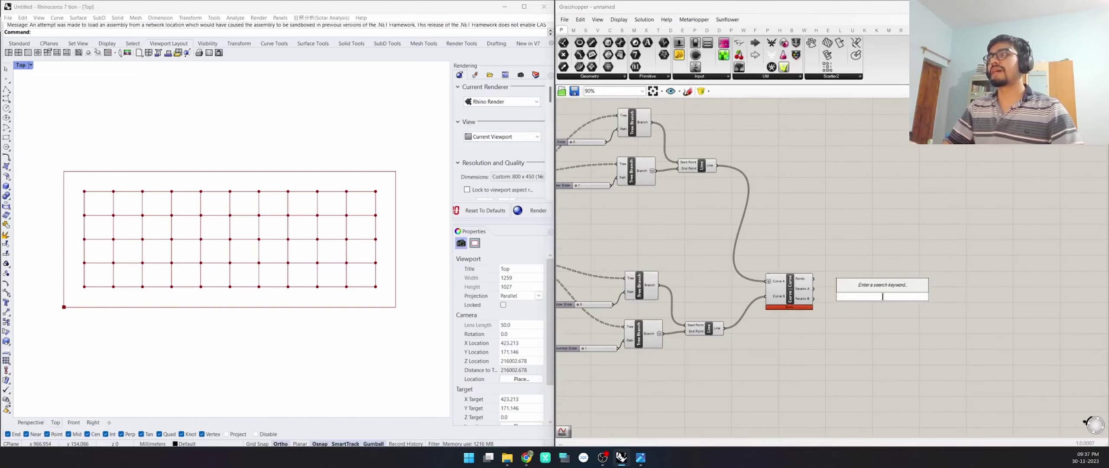
{"action": "type", "text": "rectangle"}
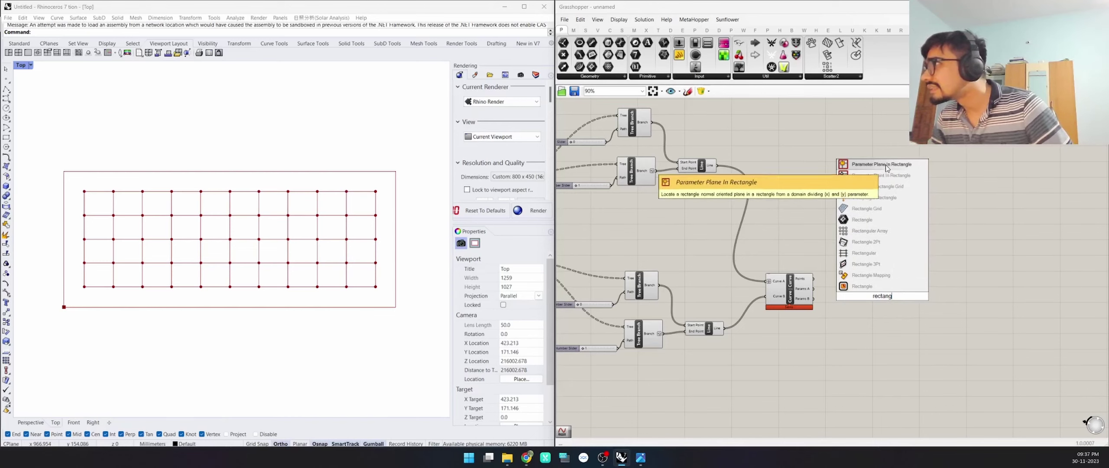
{"action": "left_click", "coordinate": [867, 286]}
{"action": "left_click", "coordinate": [845, 297]}
{"action": "scroll", "coordinate": [815, 291], "scroll_direction": "up", "scroll_amount": 3}
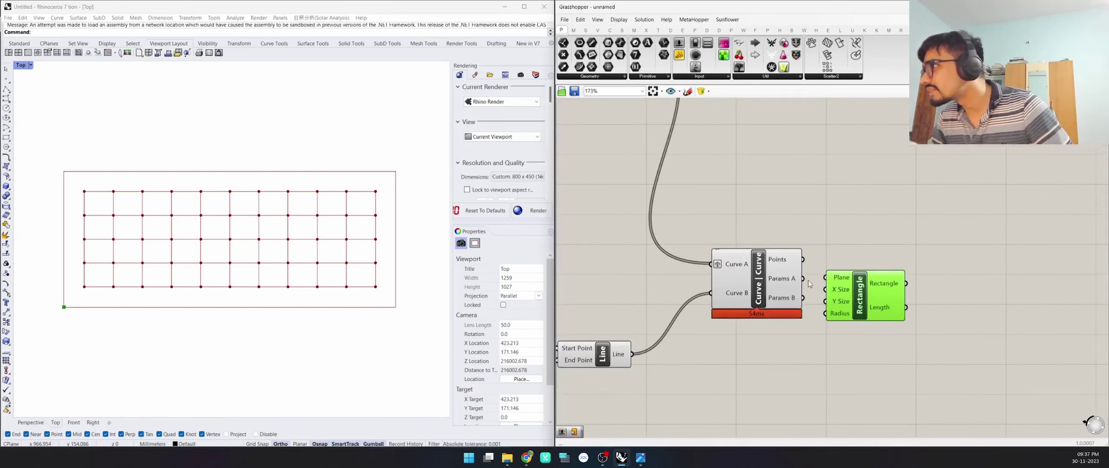
{"action": "left_click_drag", "start_coordinate": [802, 259], "coordinate": [899, 298]}
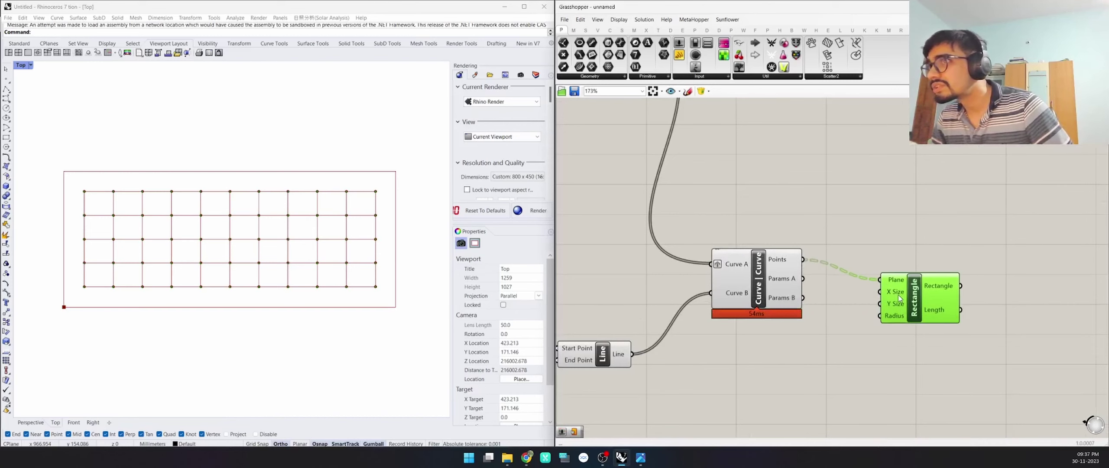
Add a number slider of 10 and connect it to the Rectangle component's X Size and Y Size inputs.
{"action": "scroll", "coordinate": [861, 288], "scroll_direction": "up", "scroll_amount": 4}
{"action": "double_click", "coordinate": [845, 294]}
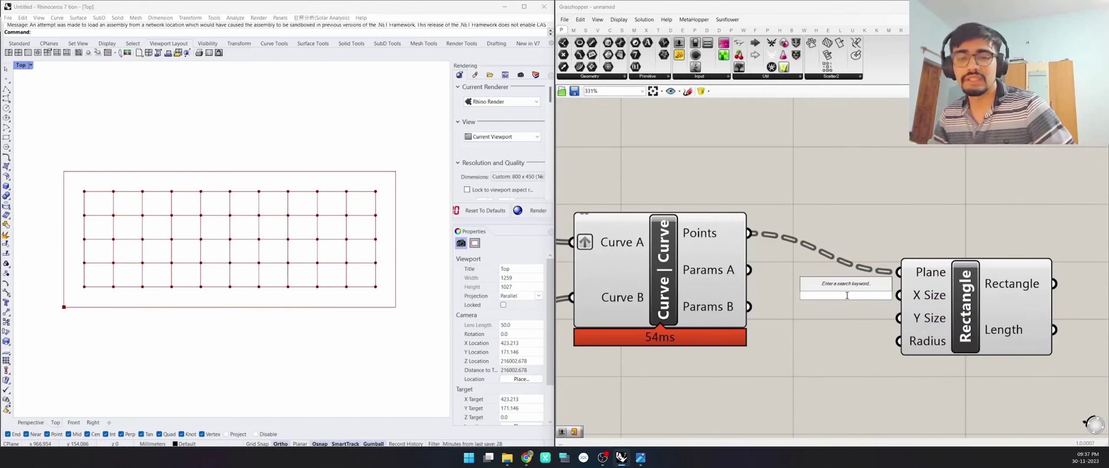
{"action": "type", "text": "10"}
{"action": "key", "text": "Return"}
{"action": "left_click_drag", "start_coordinate": [935, 303], "coordinate": [899, 318]}
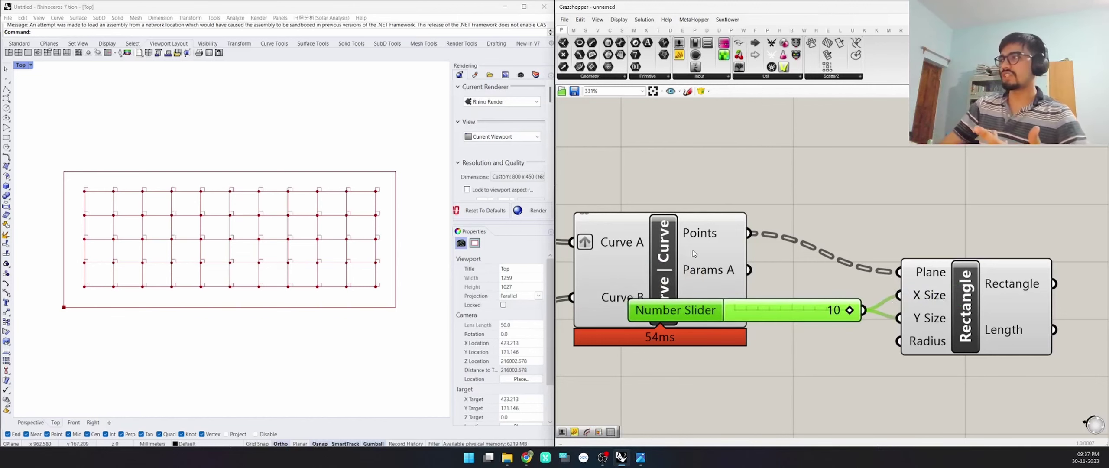
Space out the components by moving the Rectangle away from Curve | Curve and placing the size slider below them.
{"action": "scroll", "coordinate": [785, 227], "scroll_direction": "down", "scroll_amount": 3}
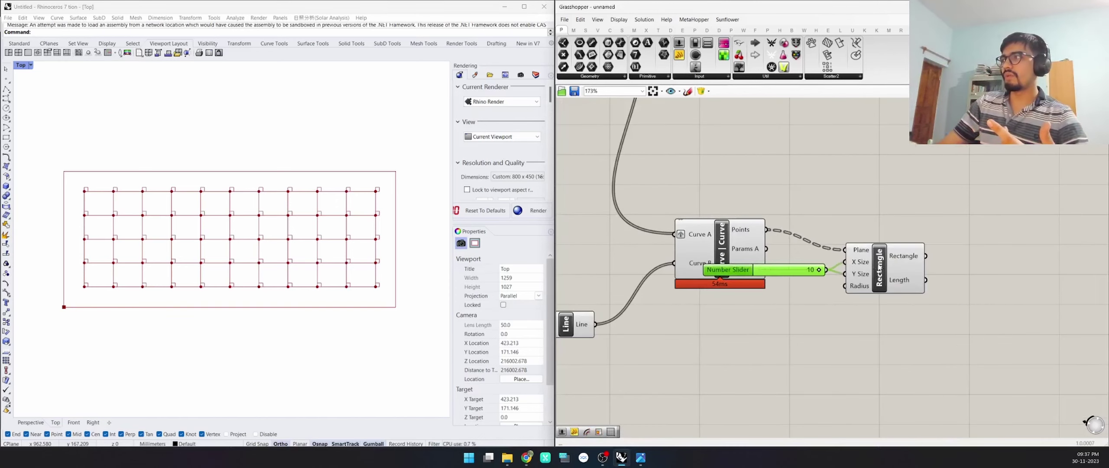
{"action": "left_click_drag", "start_coordinate": [880, 268], "coordinate": [933, 274]}
{"action": "left_click_drag", "start_coordinate": [731, 268], "coordinate": [754, 333]}
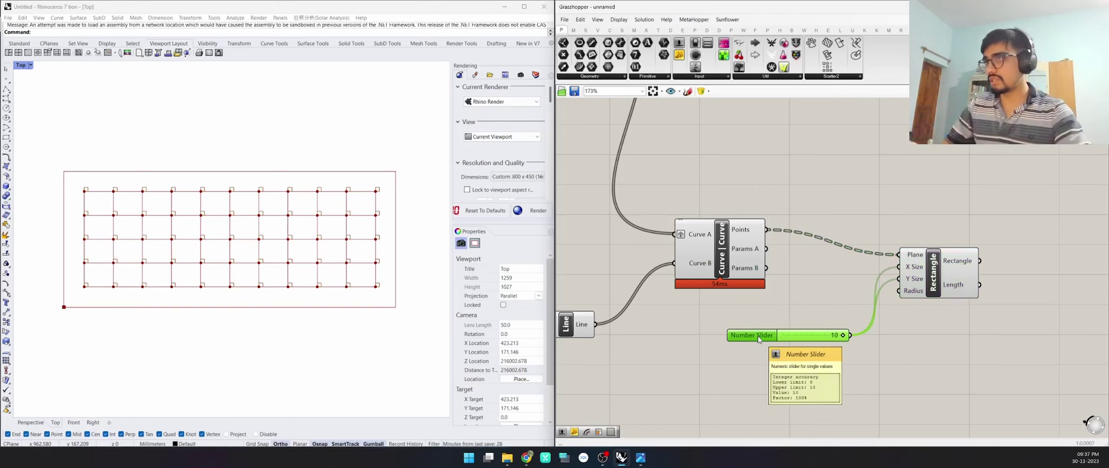
{"action": "left_click_drag", "start_coordinate": [910, 296], "coordinate": [937, 307]}
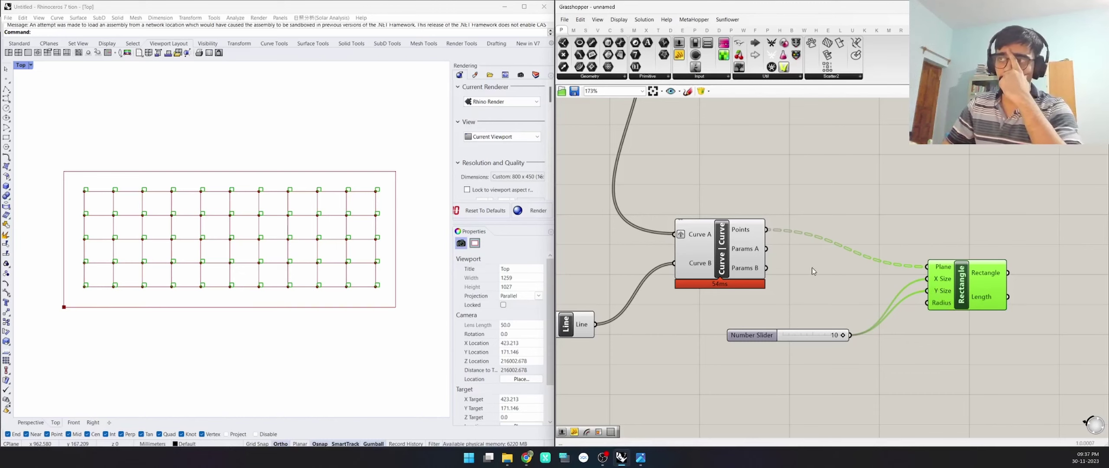
Add an Area component after the Rectangle component and connect the Rectangle output to its Geometry input.
{"action": "right_click_drag", "start_coordinate": [812, 267], "coordinate": [731, 297]}
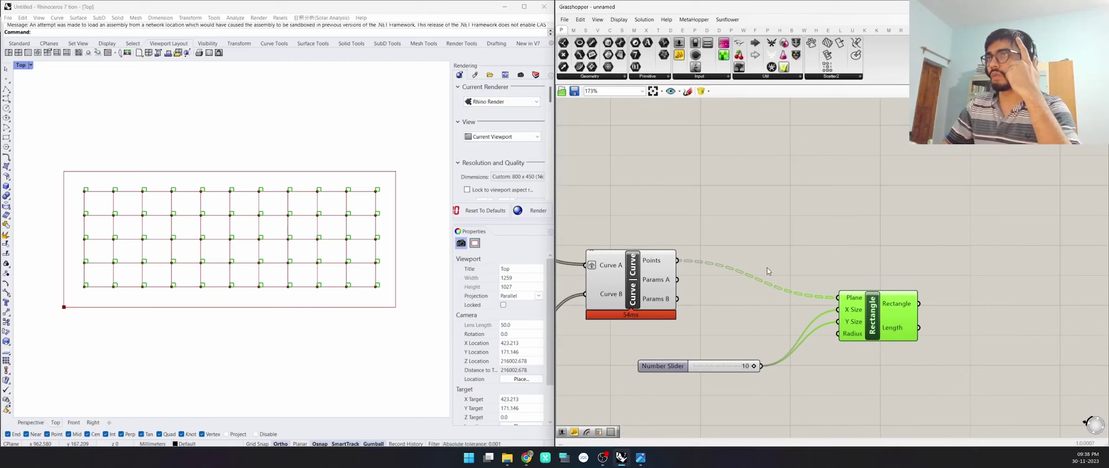
{"action": "double_click", "coordinate": [959, 311]}
{"action": "type", "text": "ar"}
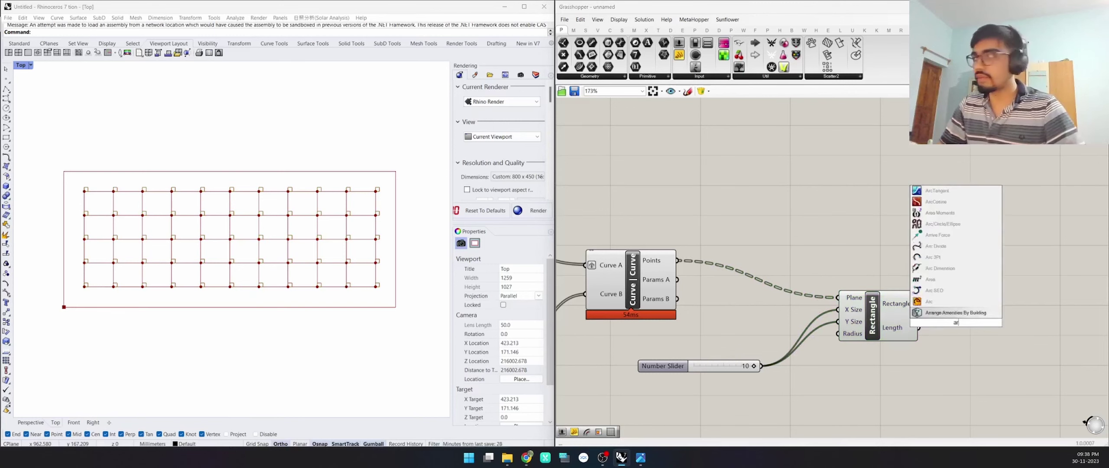
{"action": "type", "text": "ea"}
{"action": "left_click", "coordinate": [947, 313]}
{"action": "left_click_drag", "start_coordinate": [953, 320], "coordinate": [1012, 307]}
{"action": "left_click_drag", "start_coordinate": [918, 303], "coordinate": [969, 307]}
Add a Move To Point component and place it beyond the Area component.
{"action": "double_click", "coordinate": [911, 251]}
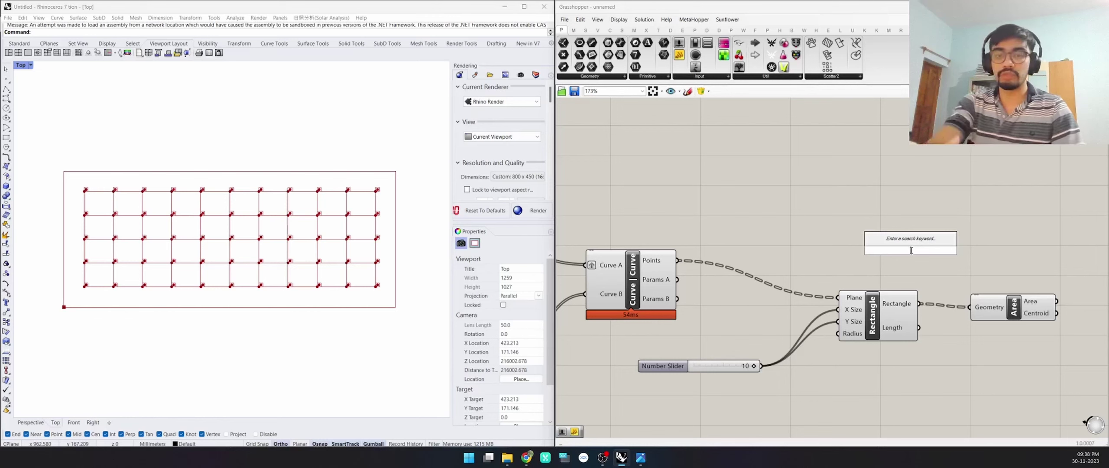
{"action": "type", "text": "move"}
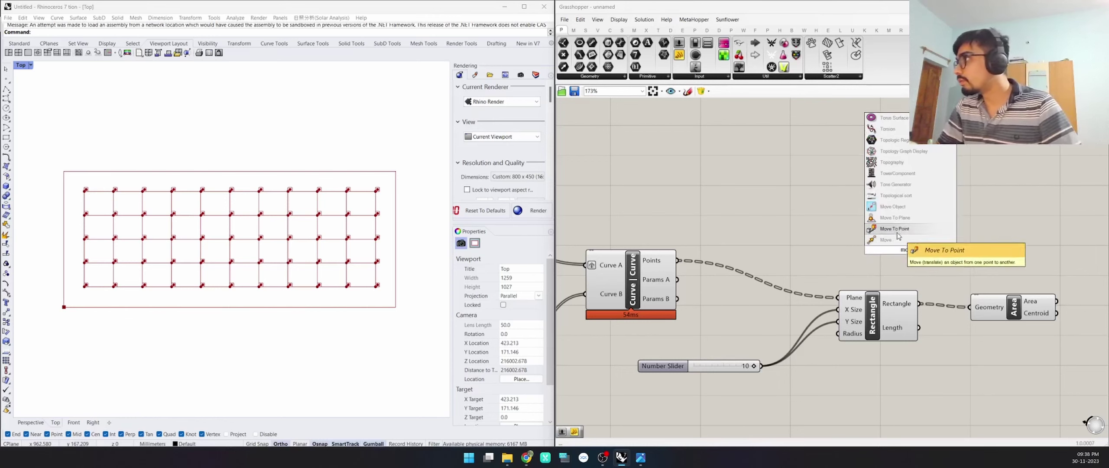
{"action": "left_click", "coordinate": [897, 233]}
{"action": "right_click_drag", "start_coordinate": [892, 245], "coordinate": [719, 236]}
{"action": "left_click_drag", "start_coordinate": [719, 236], "coordinate": [954, 234]}
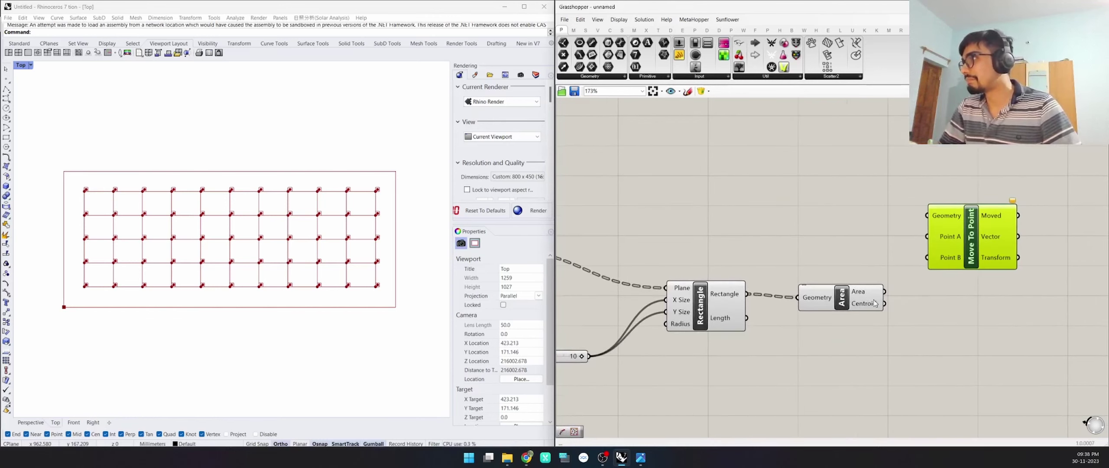
Connect Rectangle to Move To Point's Geometry, the Area Centroid to Point A, and the intersection Points to Point B.
{"action": "left_click_drag", "start_coordinate": [885, 303], "coordinate": [908, 307]}
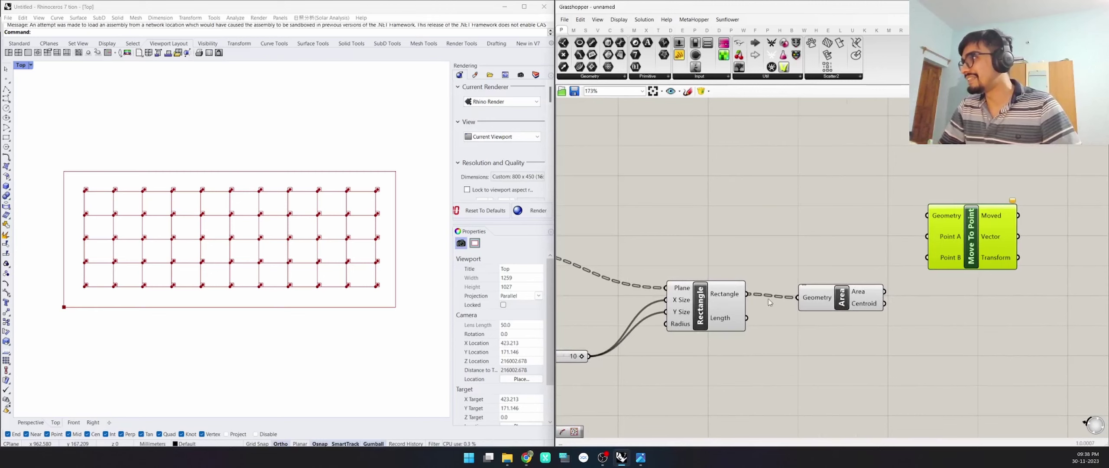
{"action": "left_click_drag", "start_coordinate": [745, 296], "coordinate": [926, 225]}
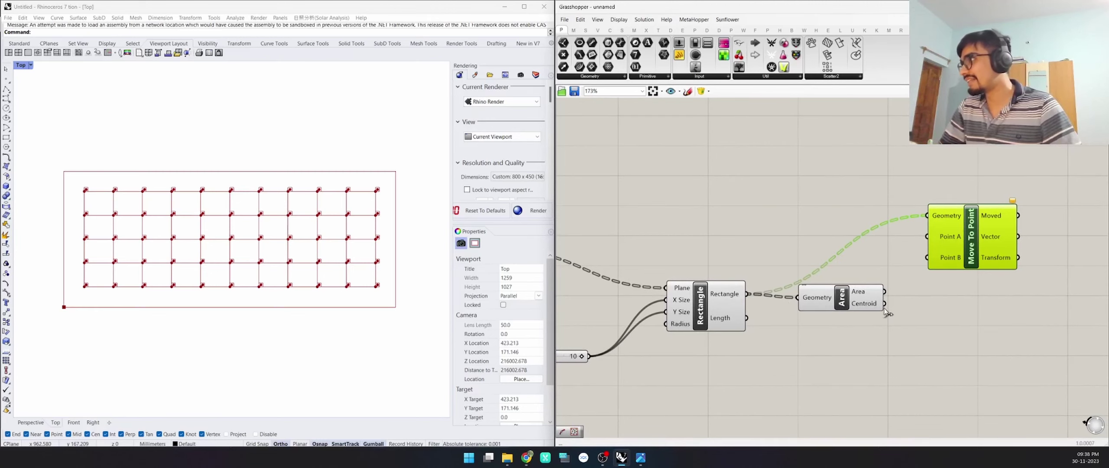
{"action": "left_click_drag", "start_coordinate": [884, 304], "coordinate": [927, 236]}
{"action": "scroll", "coordinate": [864, 249], "scroll_direction": "down", "scroll_amount": 3}
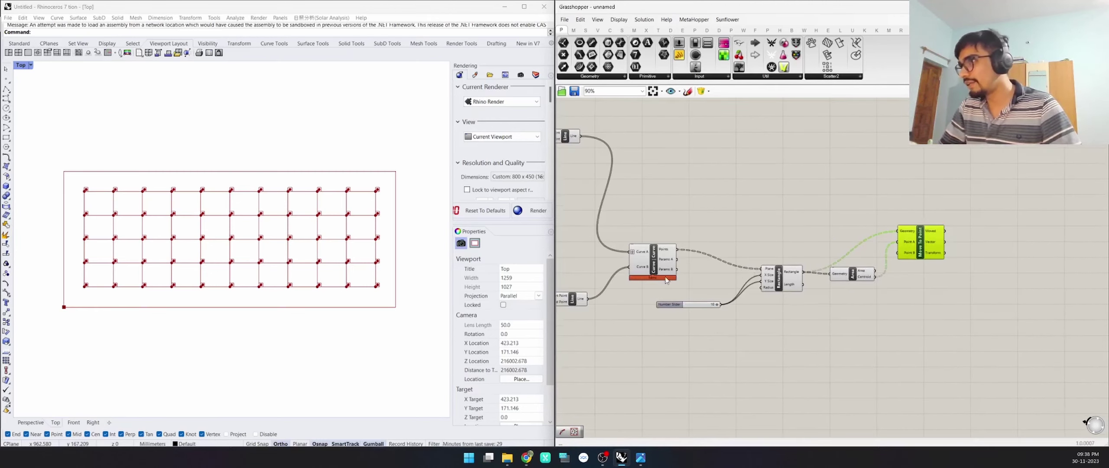
{"action": "scroll", "coordinate": [675, 249], "scroll_direction": "up", "scroll_amount": 2}
{"action": "left_click_drag", "start_coordinate": [679, 250], "coordinate": [982, 254]}
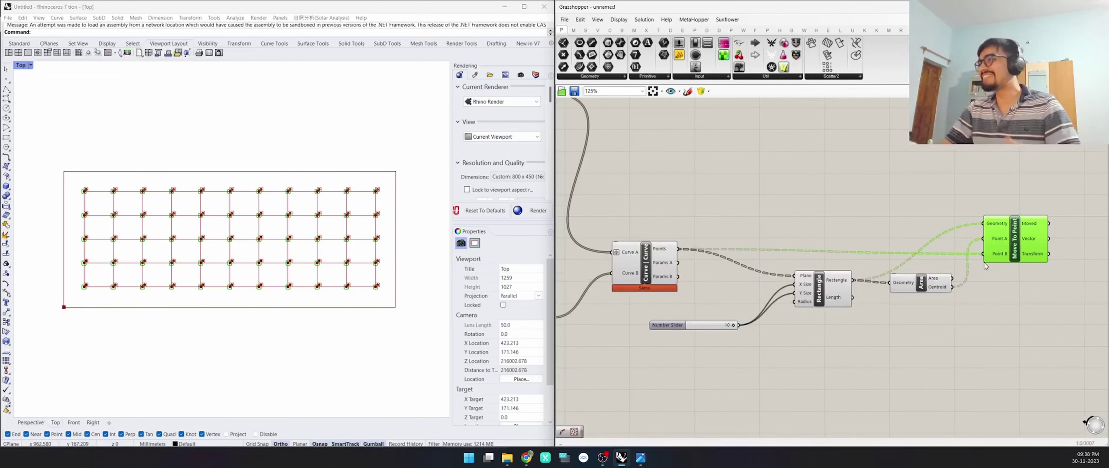
Place the size slider close to the Rectangle component and turn off the preview of the Rectangle and Area components.
{"action": "left_click_drag", "start_coordinate": [667, 331], "coordinate": [707, 299]}
{"action": "scroll", "coordinate": [782, 317], "scroll_direction": "up", "scroll_amount": 4}
{"action": "scroll", "coordinate": [771, 295], "scroll_direction": "up", "scroll_amount": 3}
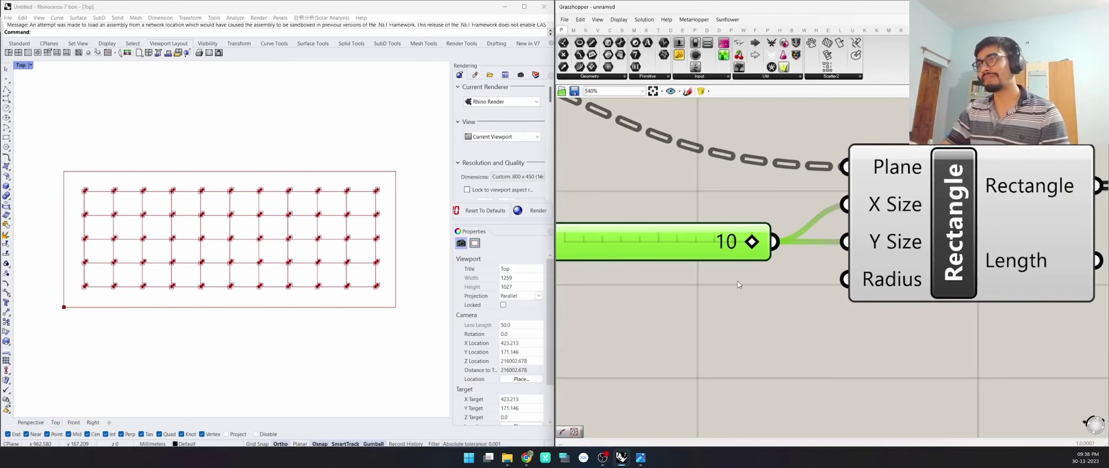
{"action": "scroll", "coordinate": [723, 300], "scroll_direction": "down", "scroll_amount": 8}
{"action": "left_click_drag", "start_coordinate": [921, 163], "coordinate": [752, 360]}
{"action": "middle_click", "coordinate": [821, 278]}
{"action": "left_click", "coordinate": [848, 247]}
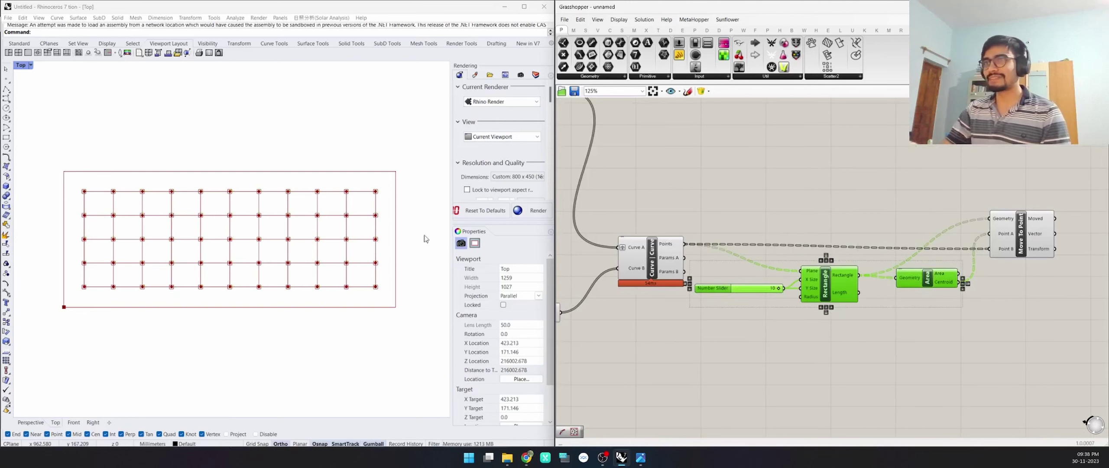
Shift the Move To Point component slightly farther out and reposition the size slider just below the Rectangle component's inputs.
{"action": "scroll", "coordinate": [110, 238], "scroll_direction": "up", "scroll_amount": 8}
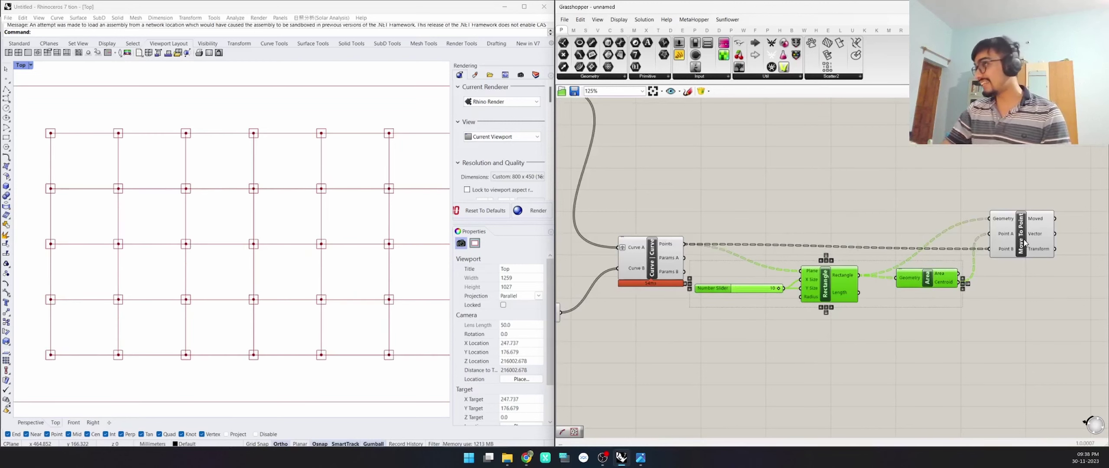
{"action": "left_click_drag", "start_coordinate": [1023, 243], "coordinate": [1038, 250]}
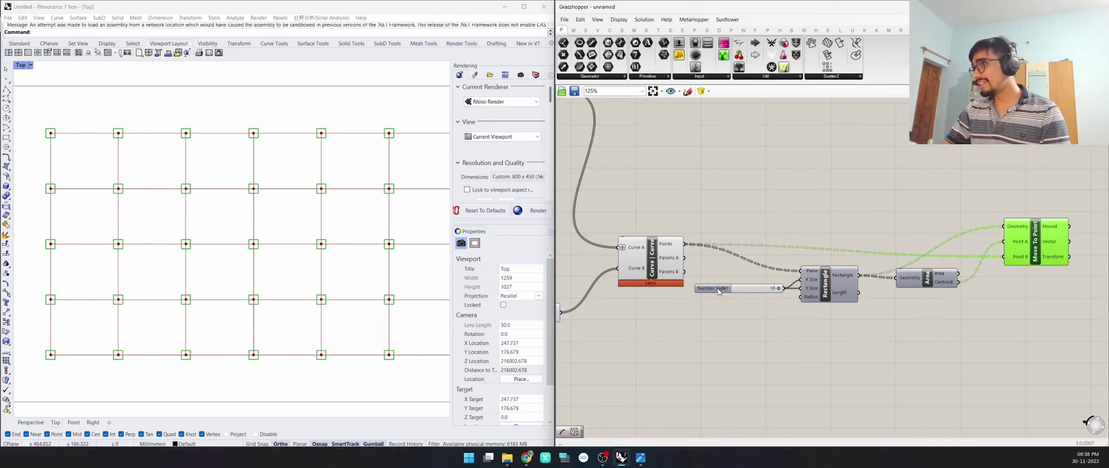
{"action": "left_click_drag", "start_coordinate": [712, 289], "coordinate": [671, 341]}
{"action": "mouse_move", "coordinate": [737, 337]}
{"action": "left_mouse_down"}
{"action": "mouse_move", "coordinate": [724, 340]}
{"action": "mouse_move", "coordinate": [743, 338]}
{"action": "left_mouse_up"}
{"action": "scroll", "coordinate": [742, 351], "scroll_direction": "down", "scroll_amount": 4}
{"action": "scroll", "coordinate": [735, 352], "scroll_direction": "up", "scroll_amount": 7}
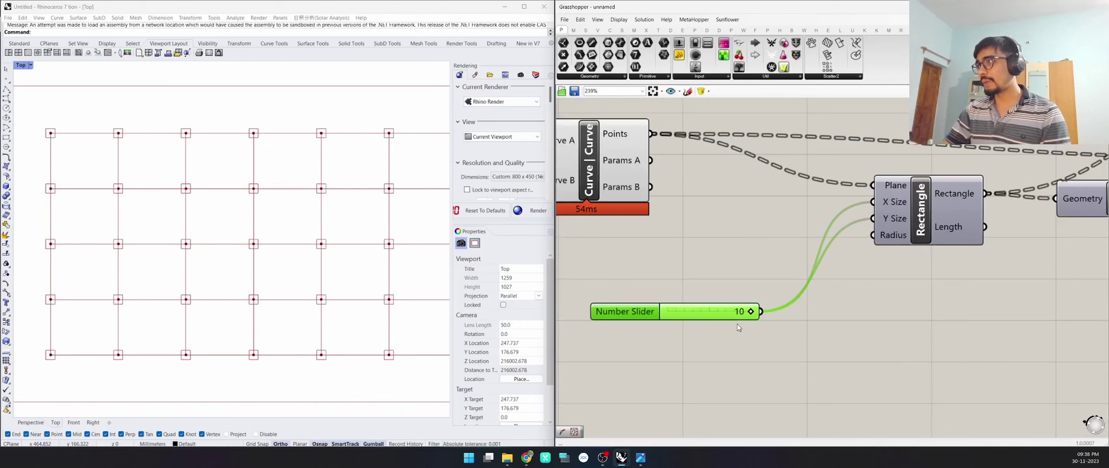
{"action": "left_click_drag", "start_coordinate": [738, 317], "coordinate": [791, 254]}
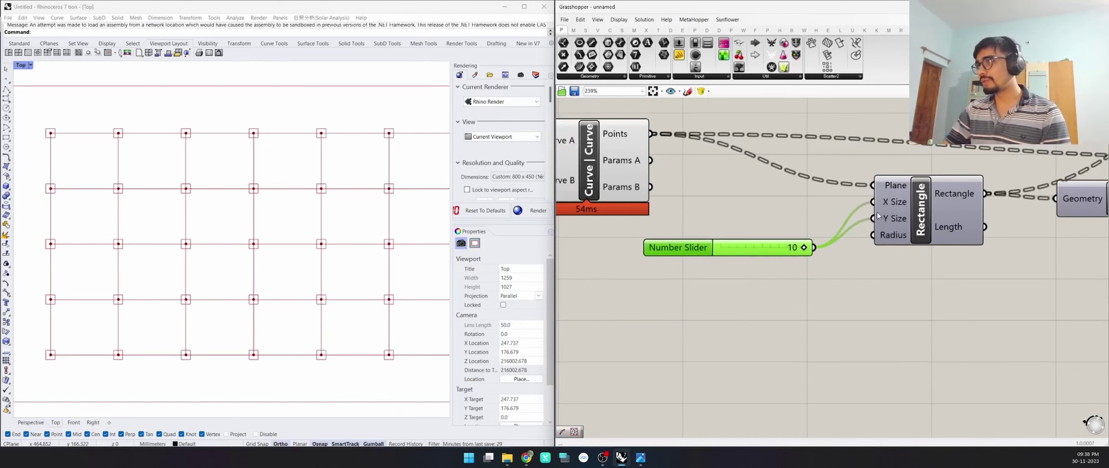
{"action": "scroll", "coordinate": [303, 260], "scroll_direction": "down", "scroll_amount": 6}
{"action": "scroll", "coordinate": [303, 262], "scroll_direction": "up", "scroll_amount": 6}
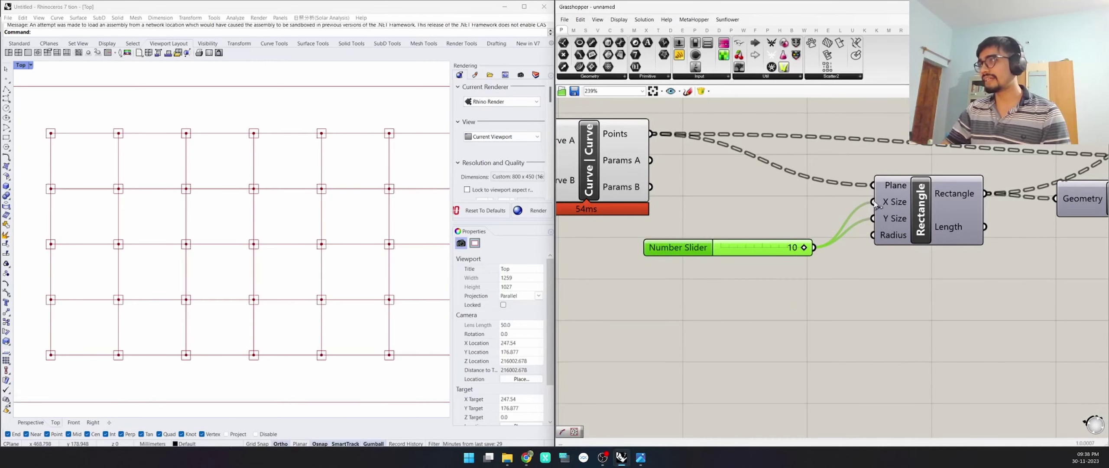
{"action": "right_click", "coordinate": [889, 216]}
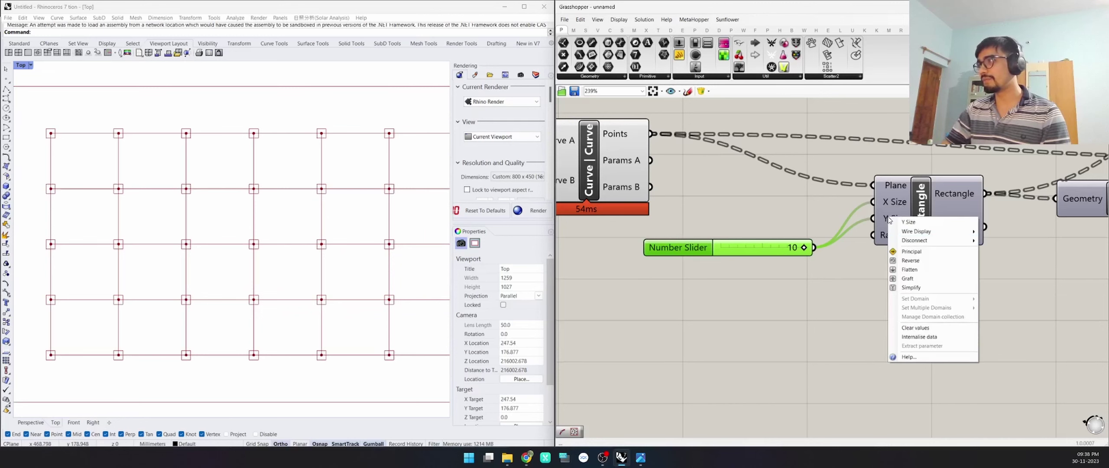
{"action": "left_click", "coordinate": [826, 314]}
{"action": "scroll", "coordinate": [881, 215], "scroll_direction": "up", "scroll_amount": 4}
{"action": "right_click", "coordinate": [875, 234]}
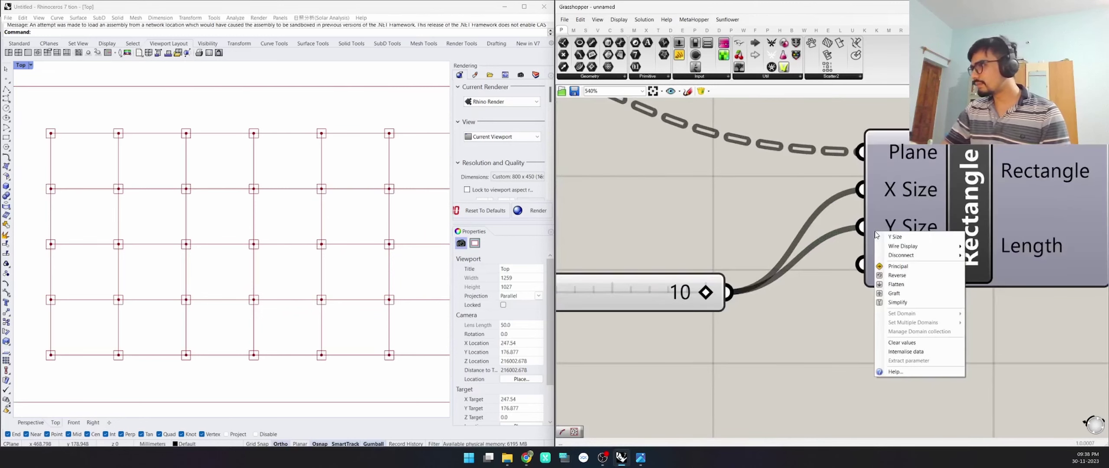
{"action": "scroll", "coordinate": [869, 233], "scroll_direction": "down", "scroll_amount": 3}
{"action": "left_click", "coordinate": [794, 216]}
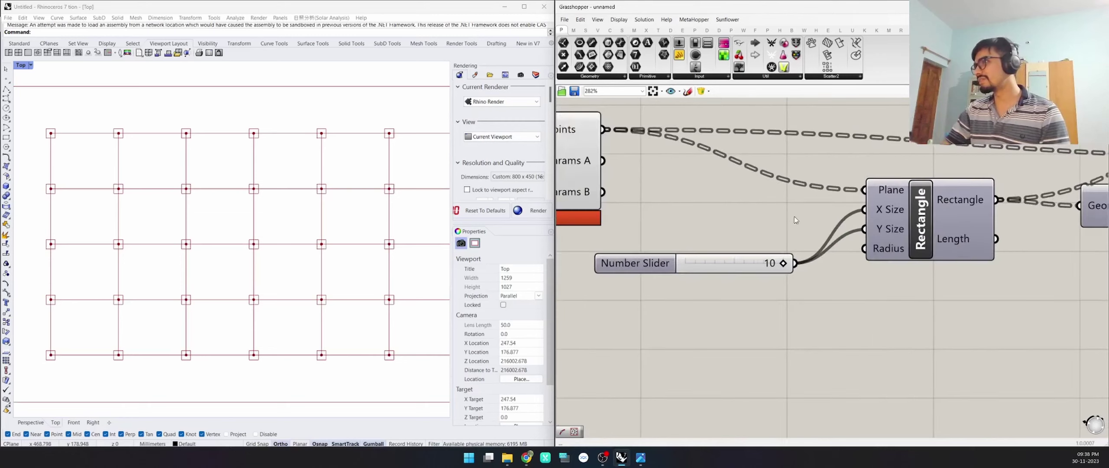
{"action": "scroll", "coordinate": [874, 229], "scroll_direction": "up", "scroll_amount": 8}
{"action": "right_click", "coordinate": [946, 236]}
{"action": "scroll", "coordinate": [956, 227], "scroll_direction": "down", "scroll_amount": 4}
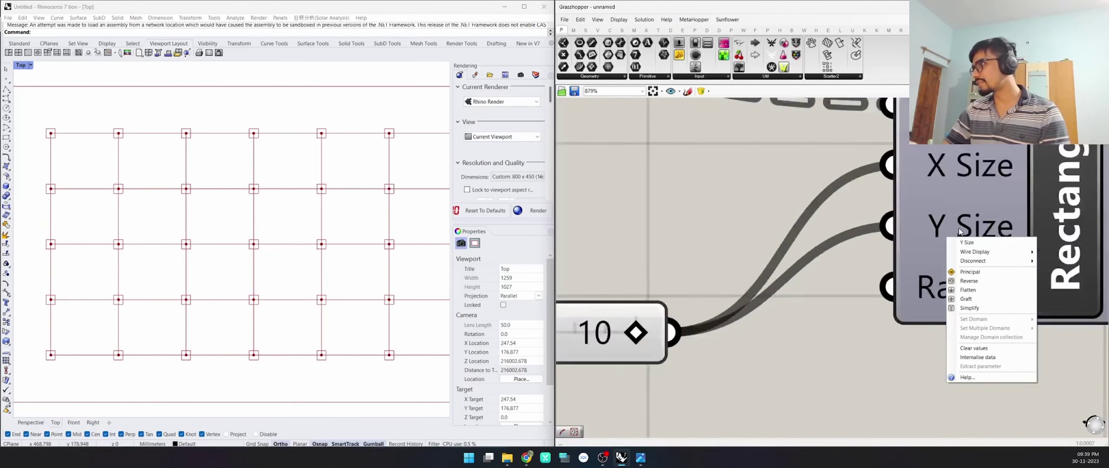
Add a Multiplication component near the Rectangle component and connect the size slider of 10 to its A input.
{"action": "double_click", "coordinate": [850, 331]}
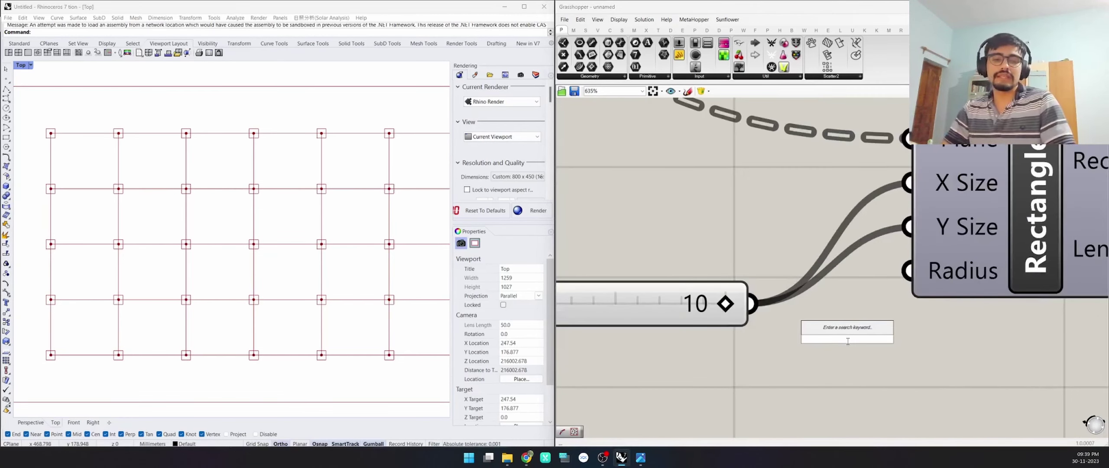
{"action": "type", "text": "multi"}
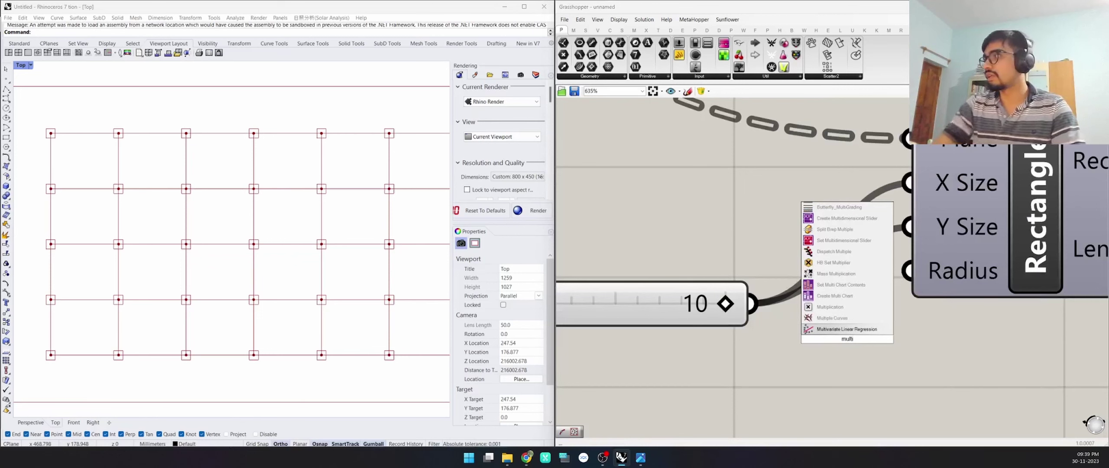
{"action": "left_click", "coordinate": [832, 308]}
{"action": "scroll", "coordinate": [716, 320], "scroll_direction": "down", "scroll_amount": 4}
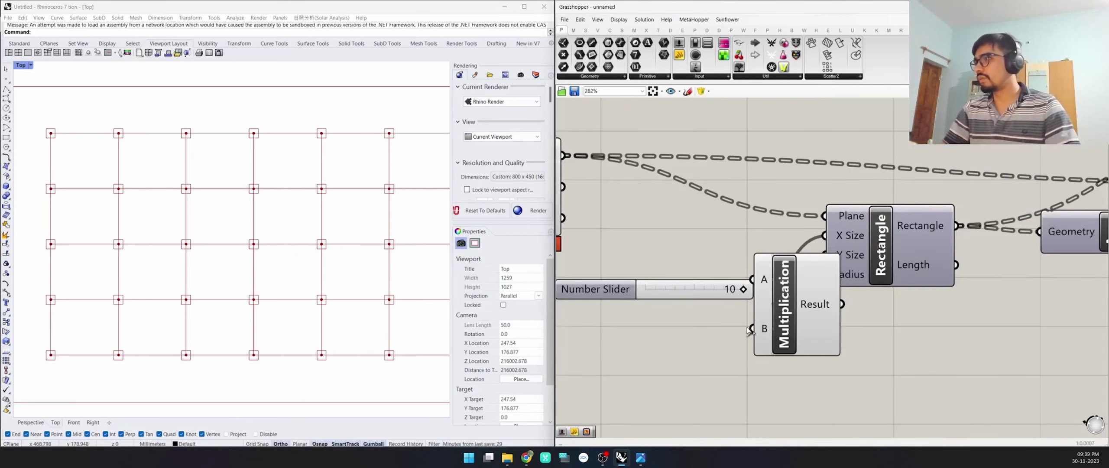
{"action": "left_click_drag", "start_coordinate": [755, 289], "coordinate": [780, 301]}
Add a number slider of 2 and connect it to the Multiplication component's B input.
{"action": "double_click", "coordinate": [710, 350]}
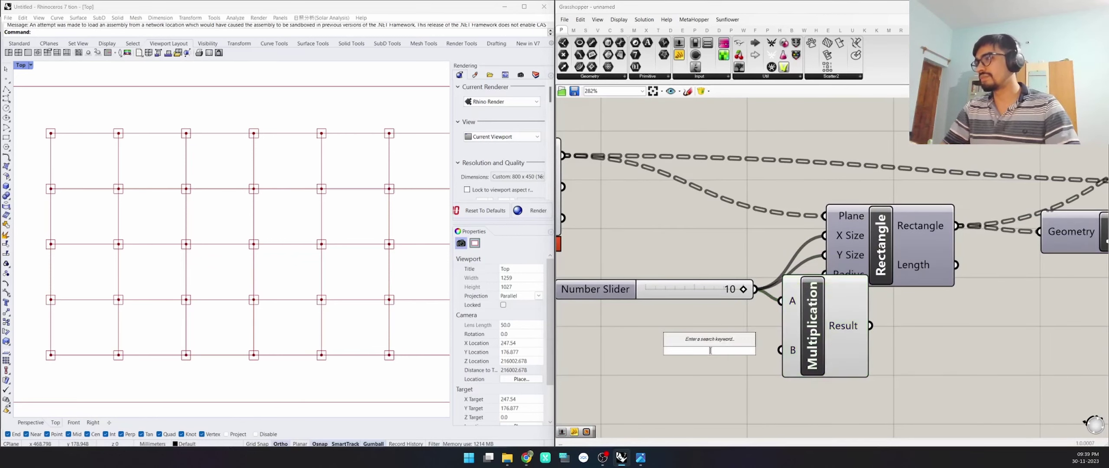
{"action": "type", "text": "2"}
{"action": "key", "text": "Return"}
{"action": "mouse_move", "coordinate": [781, 354]}
{"action": "left_mouse_down"}
{"action": "mouse_move", "coordinate": [729, 351]}
{"action": "mouse_move", "coordinate": [780, 350]}
{"action": "left_mouse_up"}
Connect the Multiplication Result to the Rectangle's Y Size in place of the slider and move the Multiplication component below the Rectangle.
{"action": "left_click_drag", "start_coordinate": [870, 325], "coordinate": [827, 254]}
{"action": "scroll", "coordinate": [215, 216], "scroll_direction": "down", "scroll_amount": 8}
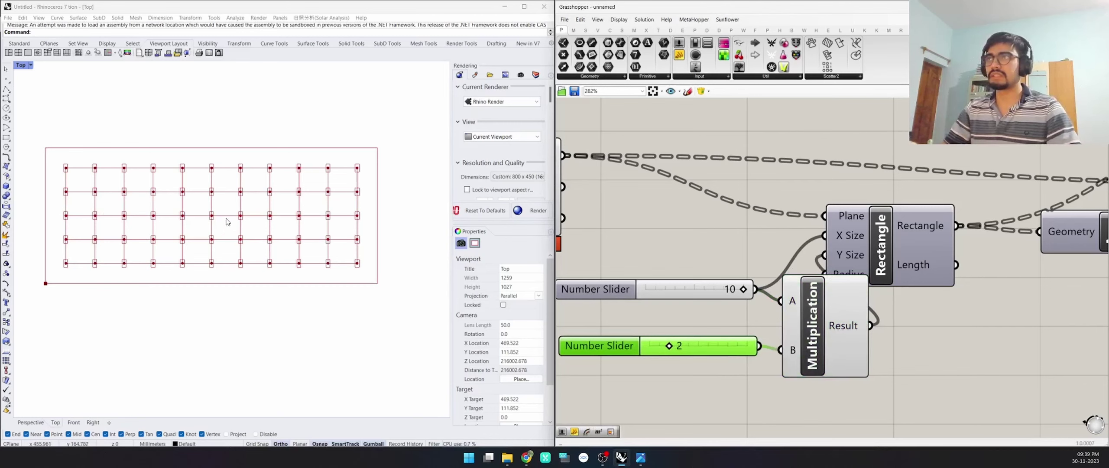
{"action": "scroll", "coordinate": [226, 218], "scroll_direction": "up", "scroll_amount": 4}
{"action": "left_click_drag", "start_coordinate": [820, 326], "coordinate": [788, 346]}
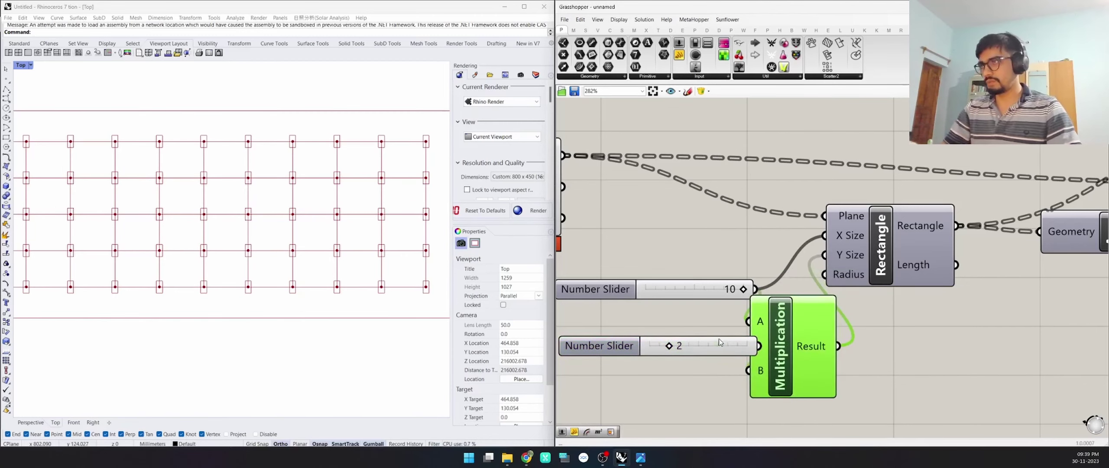
Rearrange the Multiplication component beside the Rectangle and line up its two number sliders, one above the other, in front of its inputs.
{"action": "left_click_drag", "start_coordinate": [719, 339], "coordinate": [644, 339]}
{"action": "left_click_drag", "start_coordinate": [780, 342], "coordinate": [748, 335]}
{"action": "left_click_drag", "start_coordinate": [665, 286], "coordinate": [647, 291]}
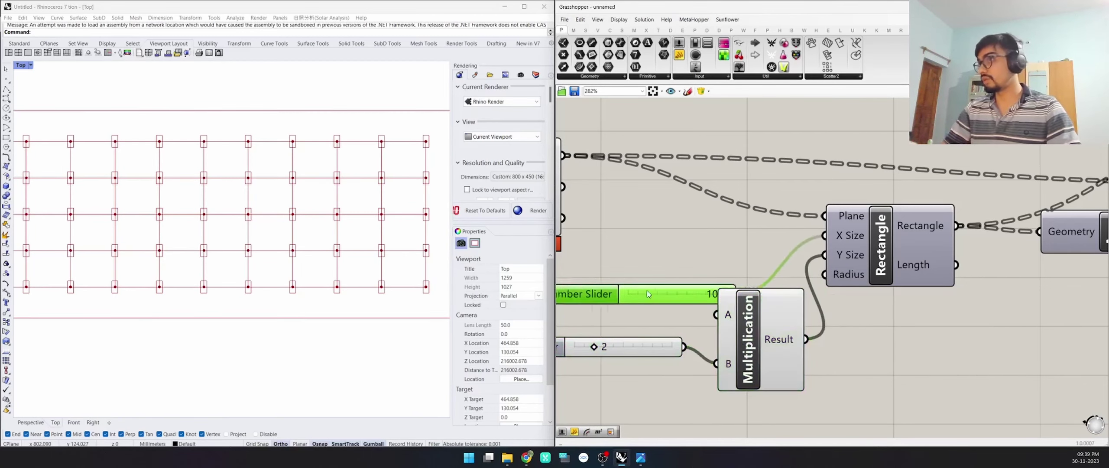
{"action": "scroll", "coordinate": [745, 294], "scroll_direction": "down", "scroll_amount": 3}
{"action": "left_click_drag", "start_coordinate": [822, 292], "coordinate": [836, 305]}
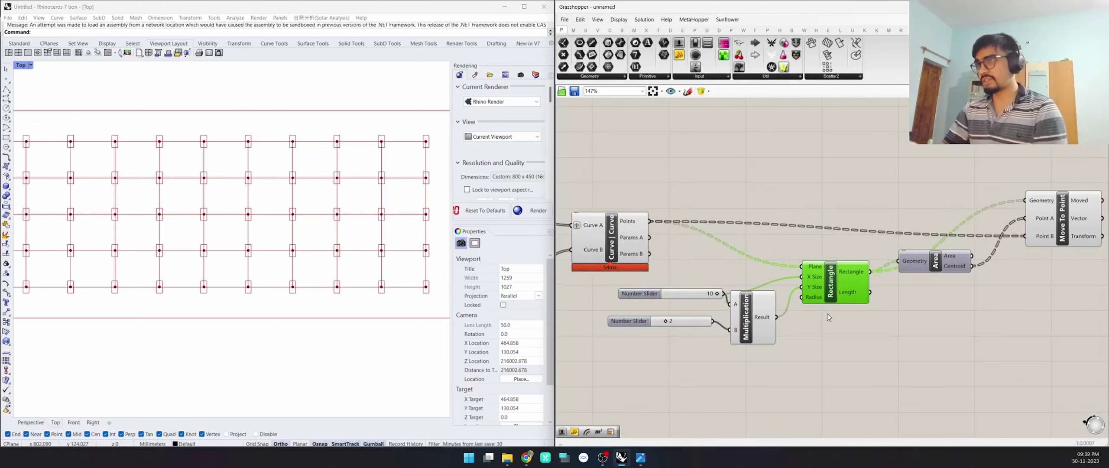
{"action": "scroll", "coordinate": [829, 312], "scroll_direction": "down", "scroll_amount": 5}
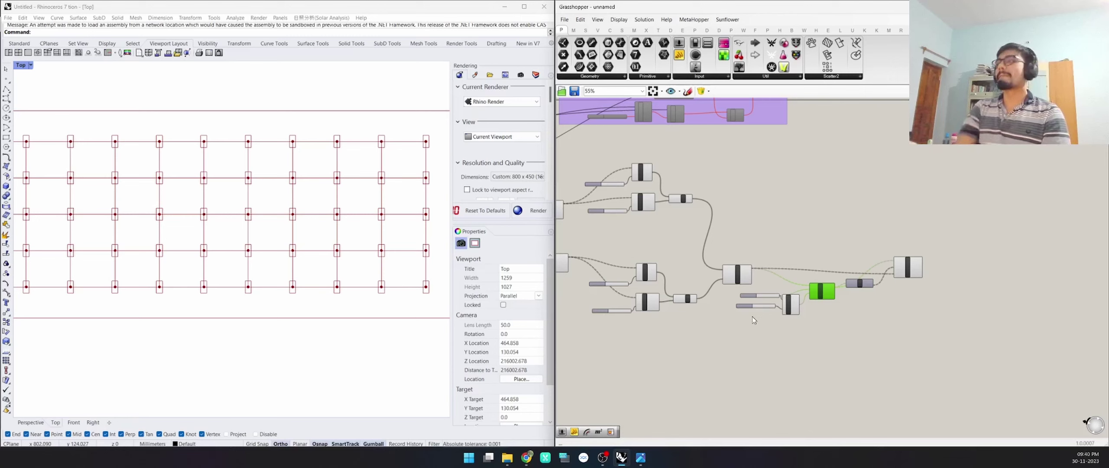
{"action": "scroll", "coordinate": [752, 318], "scroll_direction": "up", "scroll_amount": 6}
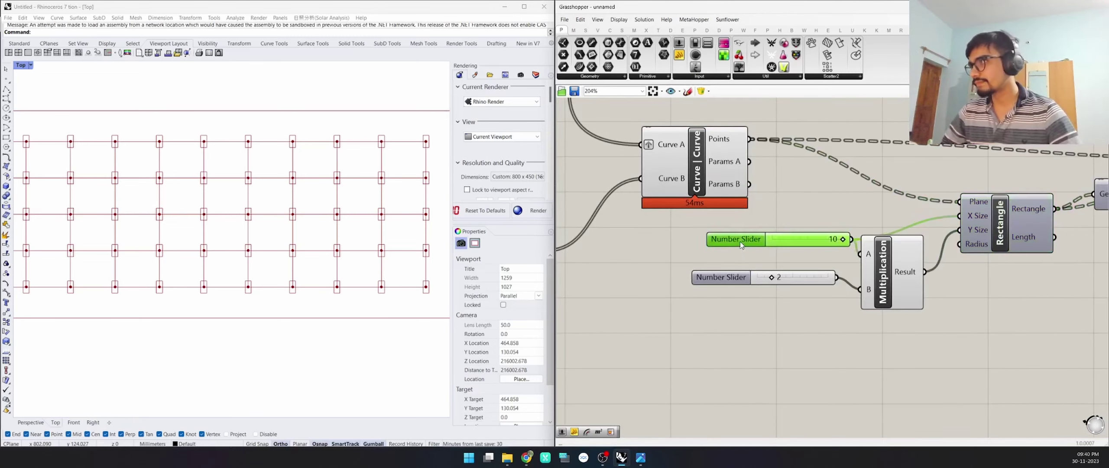
{"action": "left_click_drag", "start_coordinate": [741, 244], "coordinate": [702, 283]}
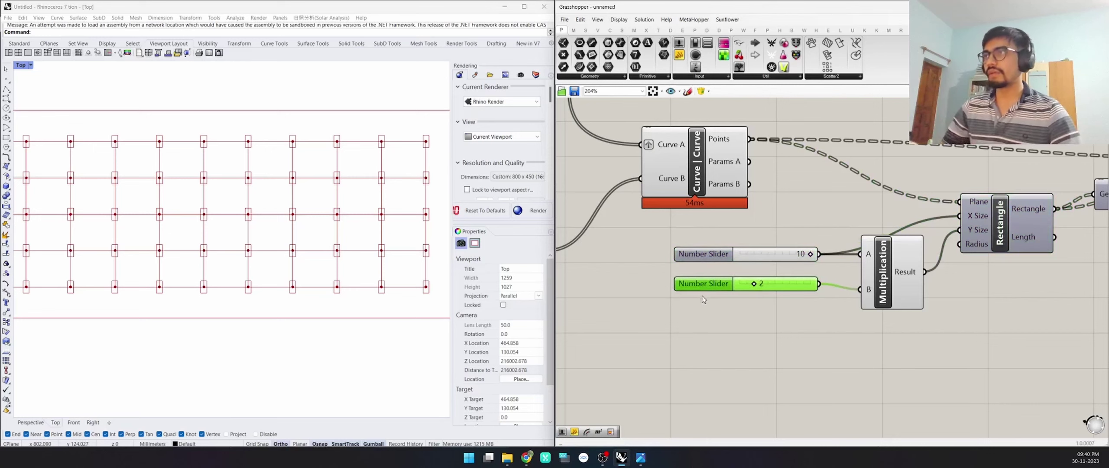
{"action": "scroll", "coordinate": [245, 251], "scroll_direction": "down", "scroll_amount": 10}
{"action": "scroll", "coordinate": [207, 253], "scroll_direction": "up", "scroll_amount": 8}
{"action": "scroll", "coordinate": [99, 272], "scroll_direction": "down", "scroll_amount": 6}
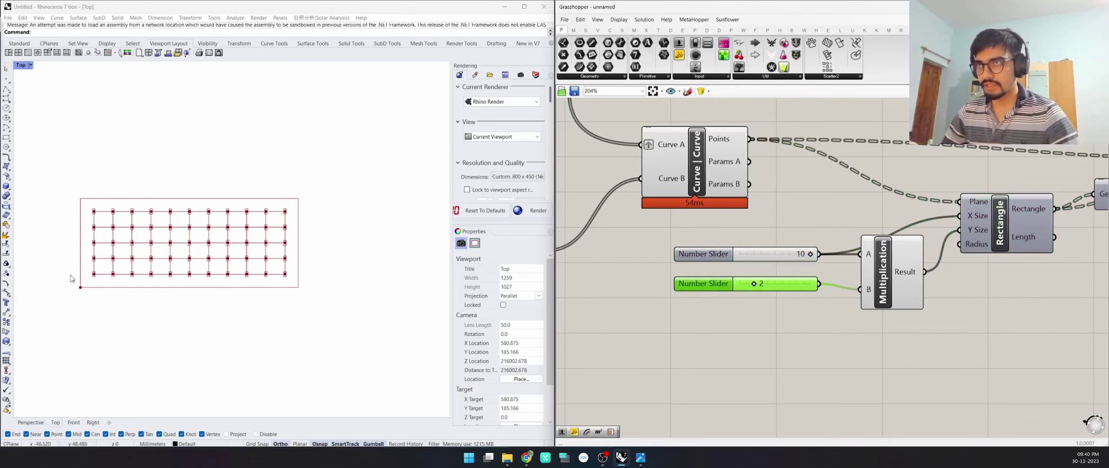
{"action": "scroll", "coordinate": [836, 319], "scroll_direction": "down", "scroll_amount": 4}
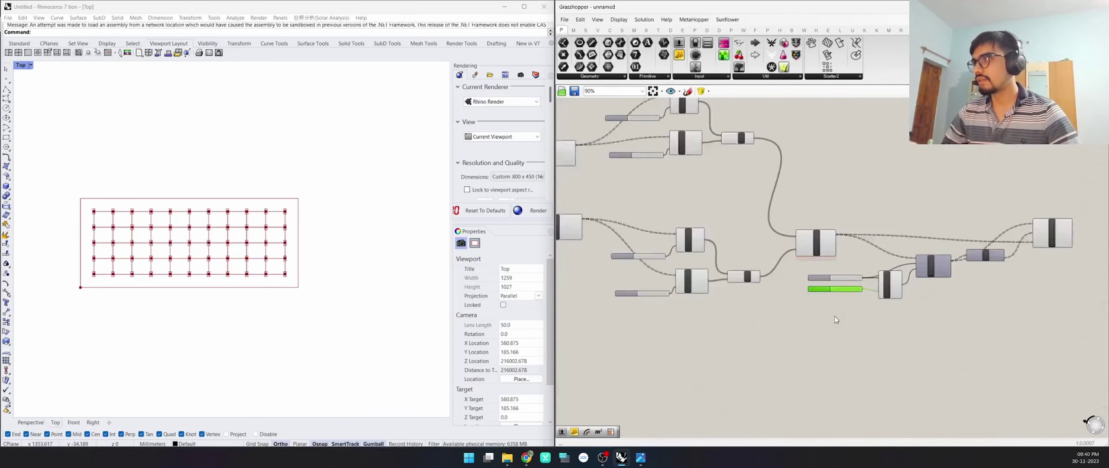
{"action": "scroll", "coordinate": [836, 320], "scroll_direction": "up", "scroll_amount": 3}
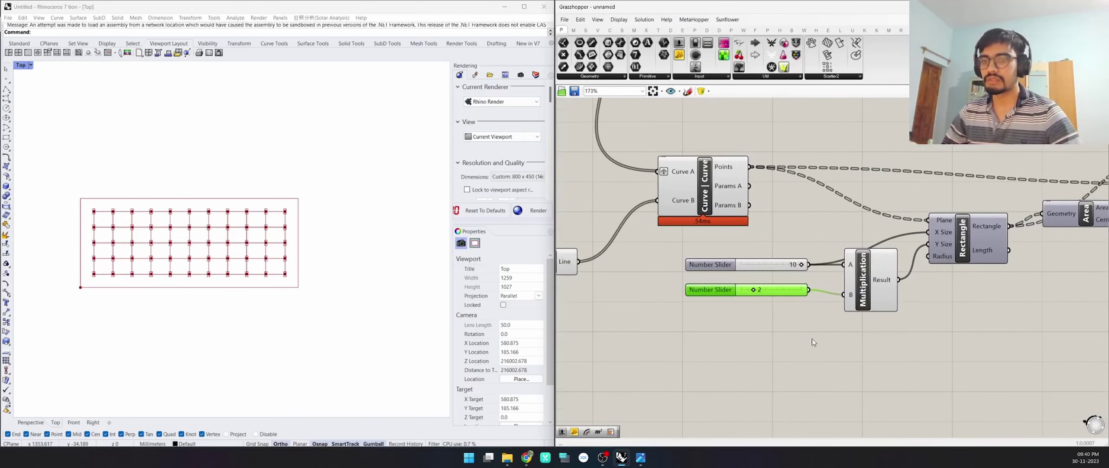
{"action": "scroll", "coordinate": [158, 257], "scroll_direction": "up", "scroll_amount": 3}
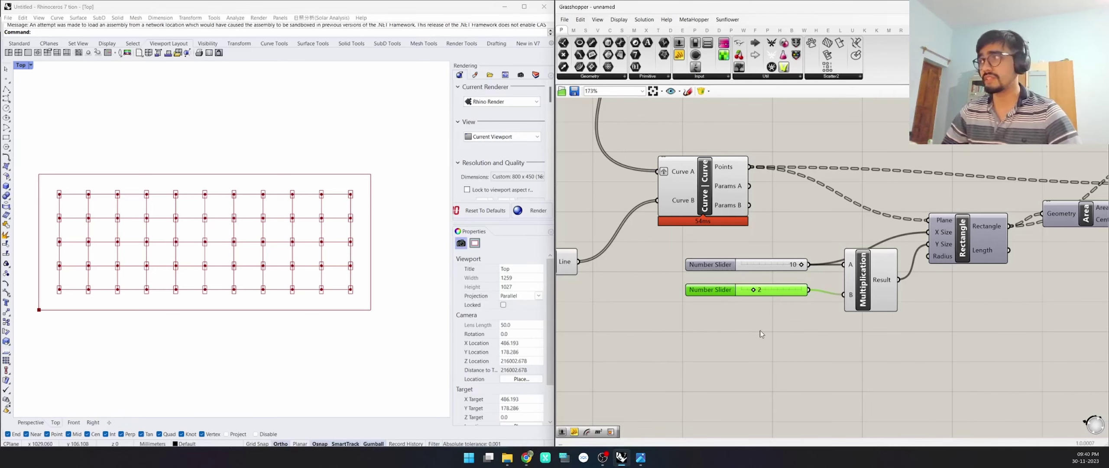
Add a Point parameter above the Curve | Curve component and assign it one point picked between grid lines, slightly right of the panel's centre.
{"action": "scroll", "coordinate": [773, 317], "scroll_direction": "down", "scroll_amount": 3}
{"action": "left_click", "coordinate": [752, 344]}
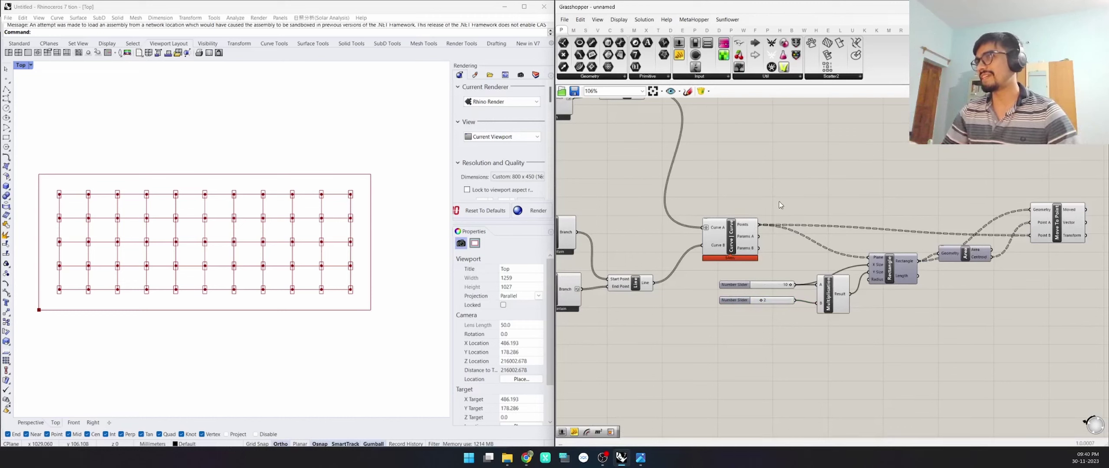
{"action": "right_click", "coordinate": [779, 190]}
{"action": "left_click", "coordinate": [769, 186]}
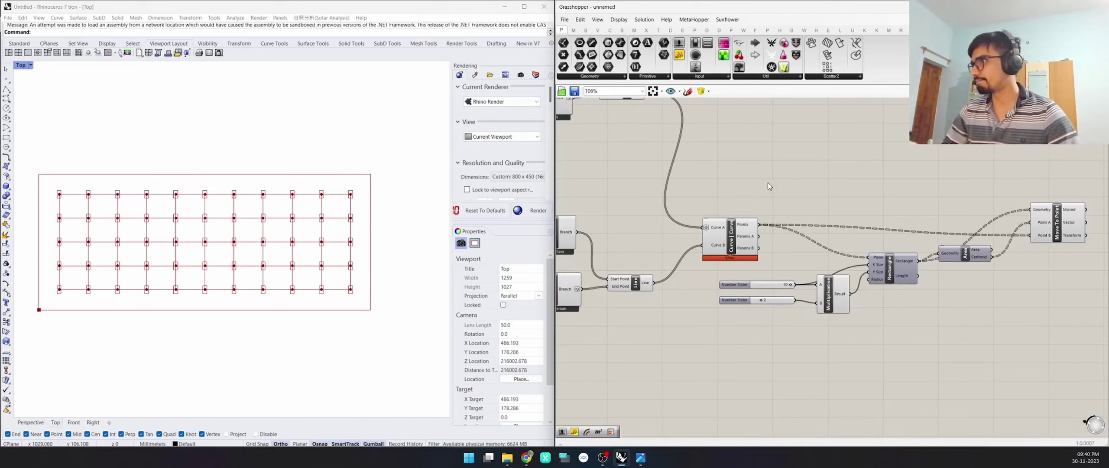
{"action": "double_click", "coordinate": [767, 163]}
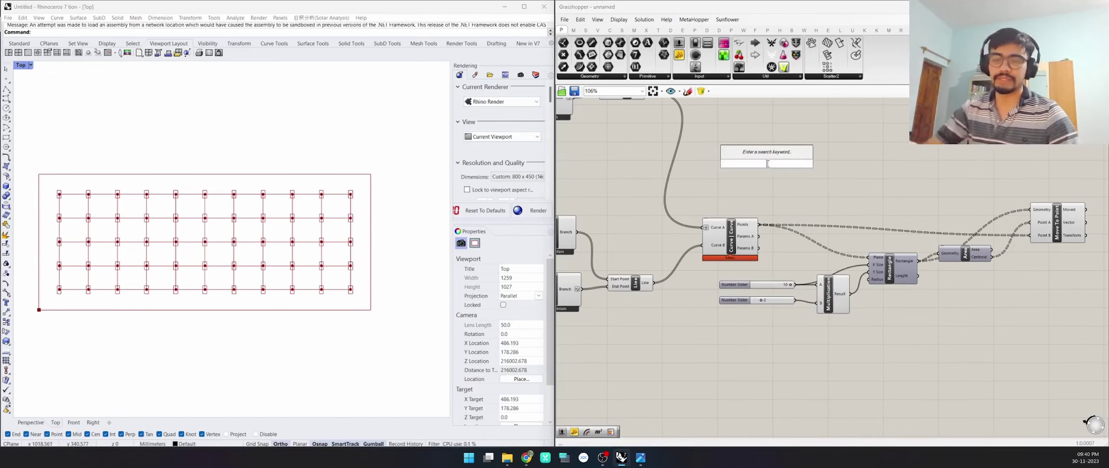
{"action": "type", "text": "point"}
{"action": "key", "text": "Return"}
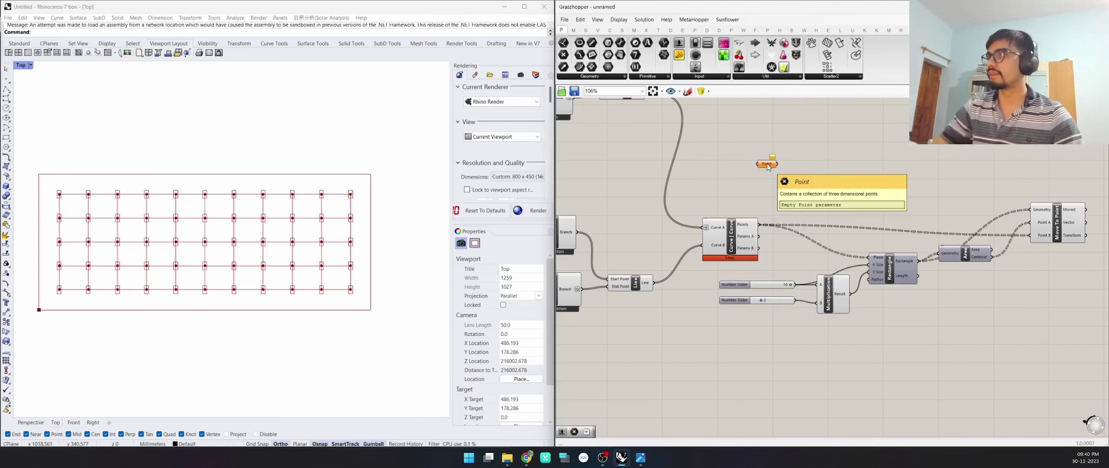
{"action": "right_click", "coordinate": [766, 164]}
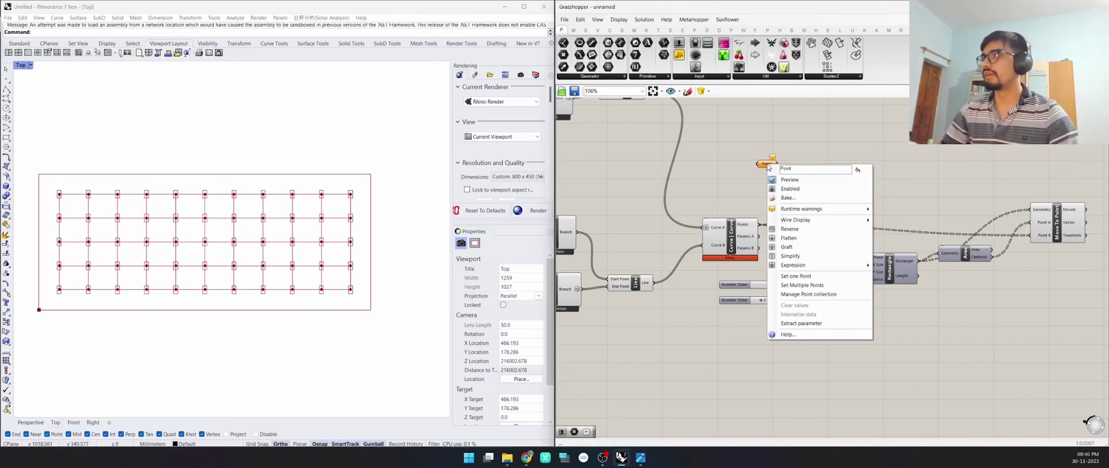
{"action": "left_click", "coordinate": [810, 276]}
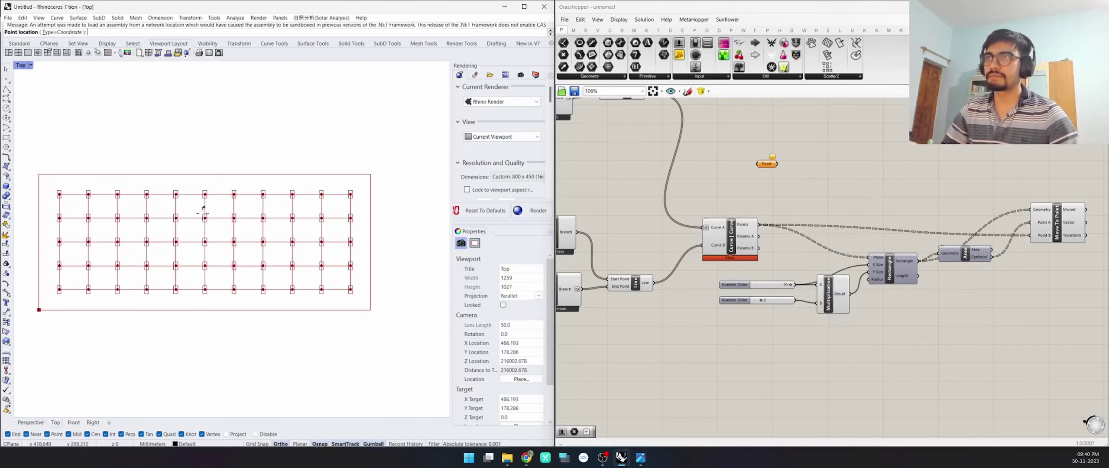
{"action": "left_click", "coordinate": [248, 229]}
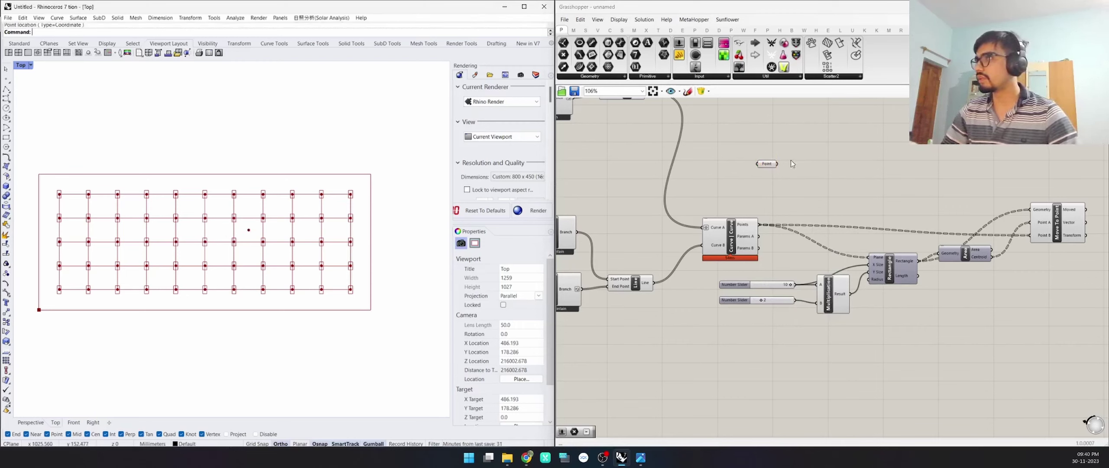
Add a Distance component beside the Point parameter, connecting Point to Point A and the Curve | Curve Points output to Point B.
{"action": "double_click", "coordinate": [745, 189]}
{"action": "type", "text": "distance"}
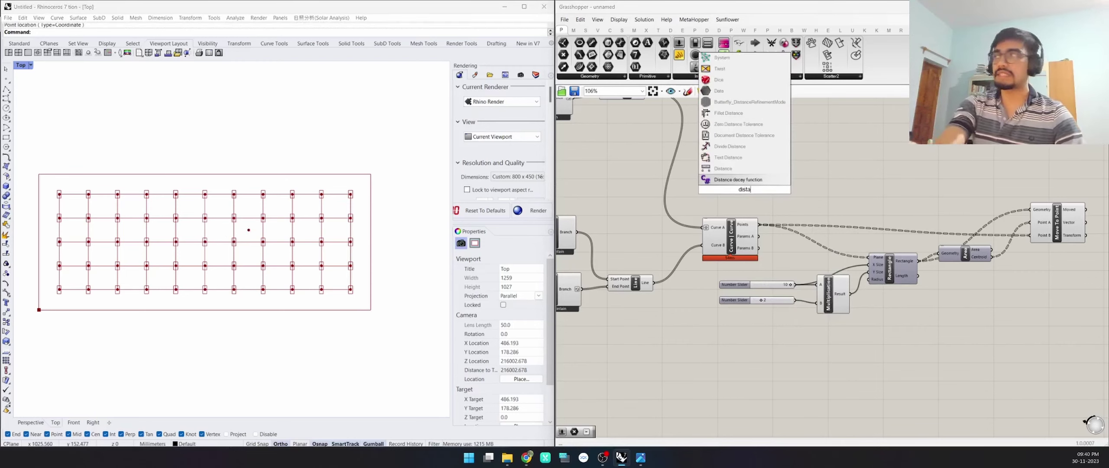
{"action": "left_click", "coordinate": [730, 169]}
{"action": "left_click_drag", "start_coordinate": [751, 199], "coordinate": [811, 171]}
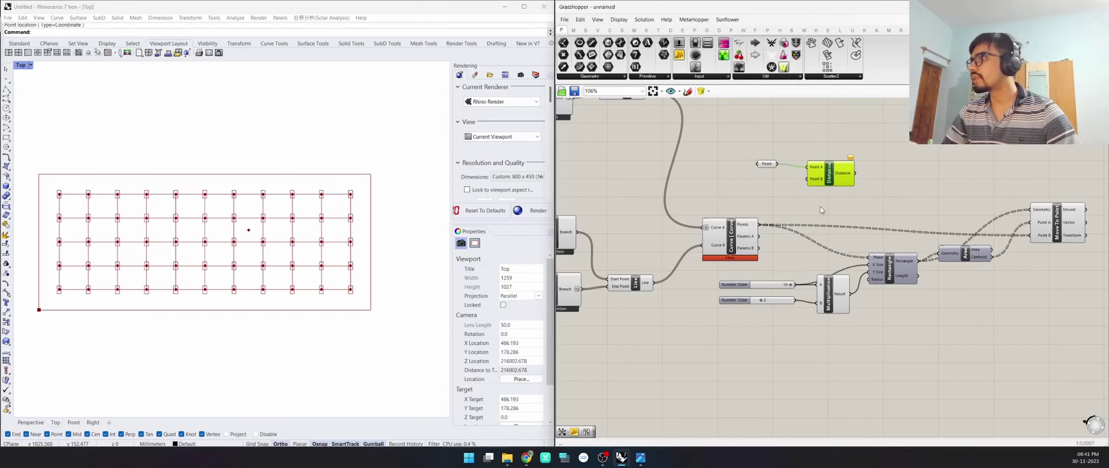
{"action": "left_click_drag", "start_coordinate": [760, 229], "coordinate": [809, 185]}
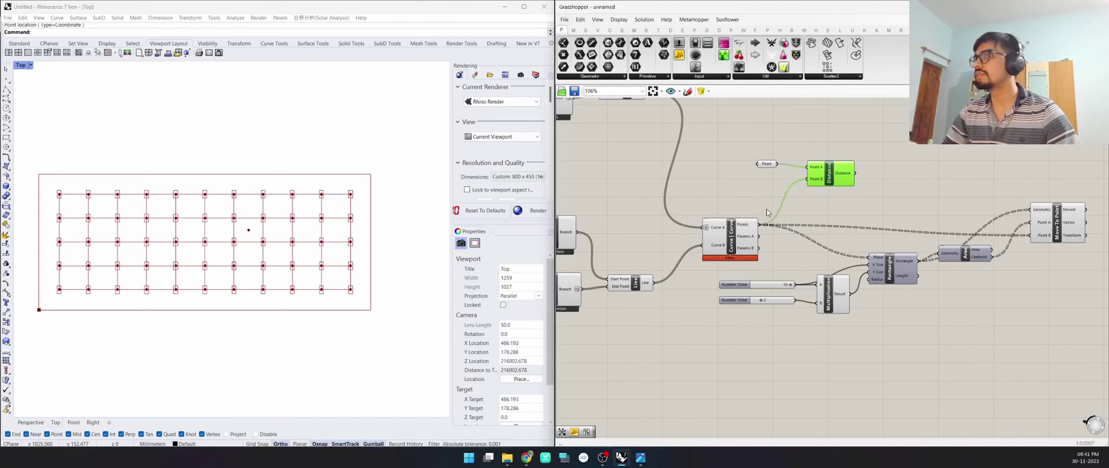
{"action": "left_click_drag", "start_coordinate": [832, 171], "coordinate": [827, 172]}
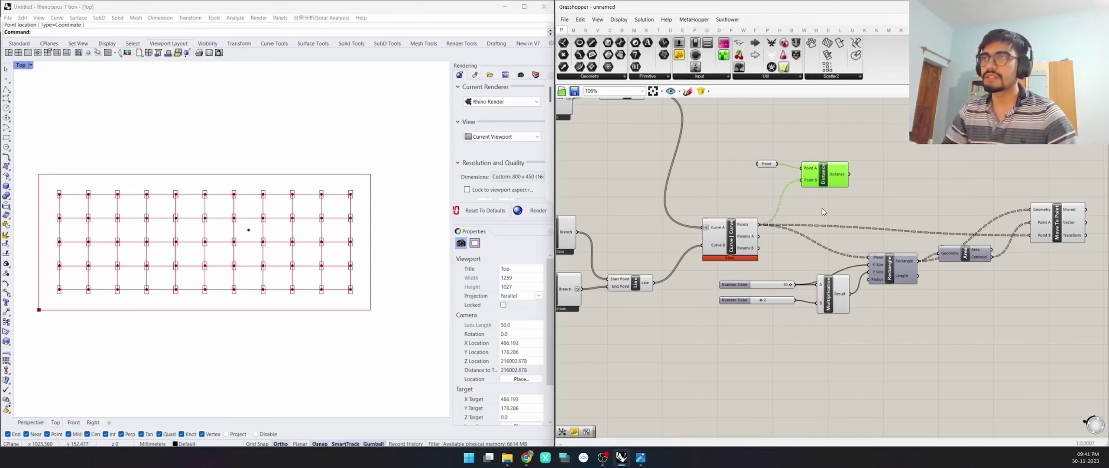
Add a Scale component beside the Distance component.
{"action": "double_click", "coordinate": [866, 202]}
{"action": "type", "text": "scale"}
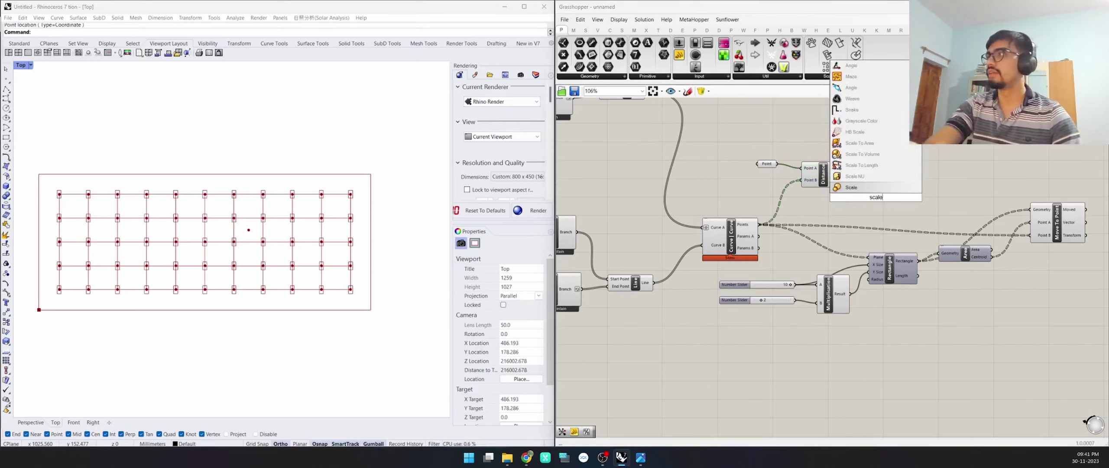
{"action": "key", "text": "Return"}
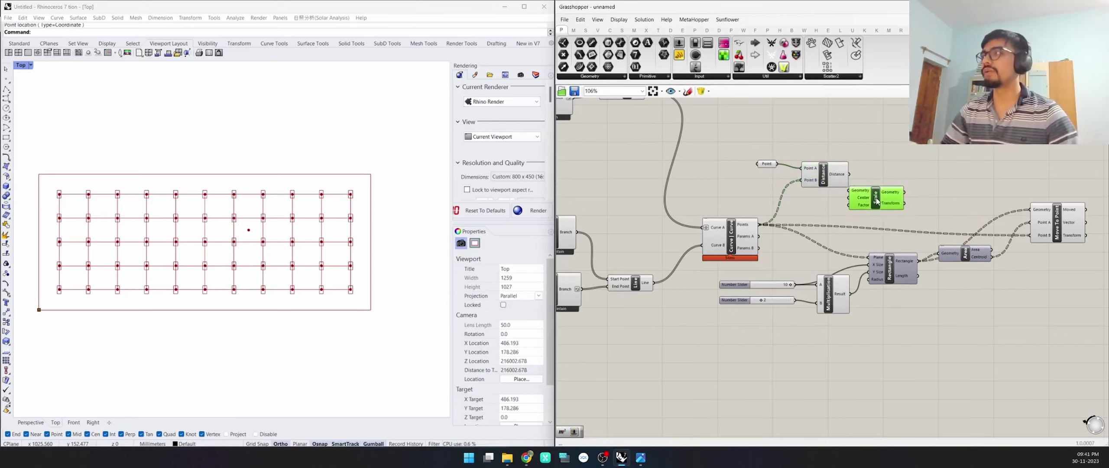
{"action": "left_click", "coordinate": [887, 206]}
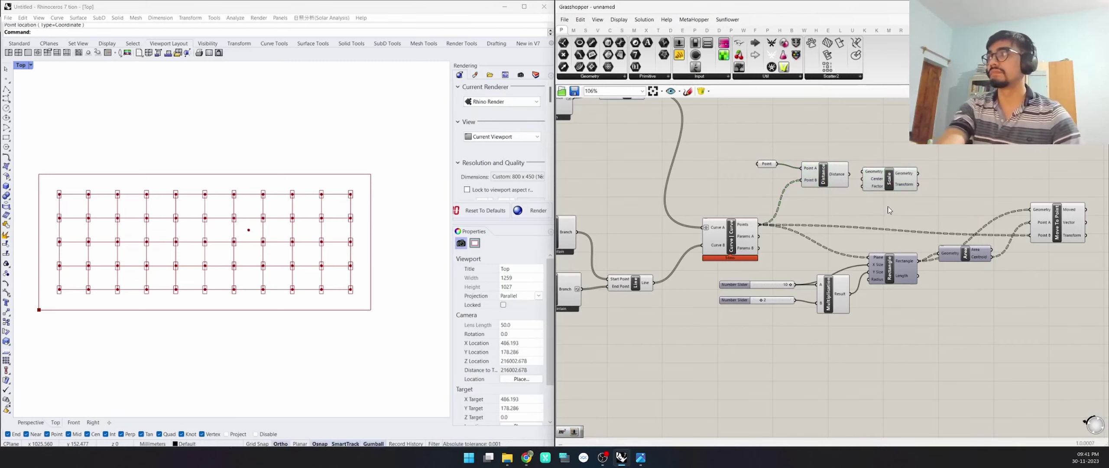
Add a Rotate component and place it in the free space below the Rectangle component.
{"action": "double_click", "coordinate": [887, 206]}
{"action": "type", "text": "rpot"}
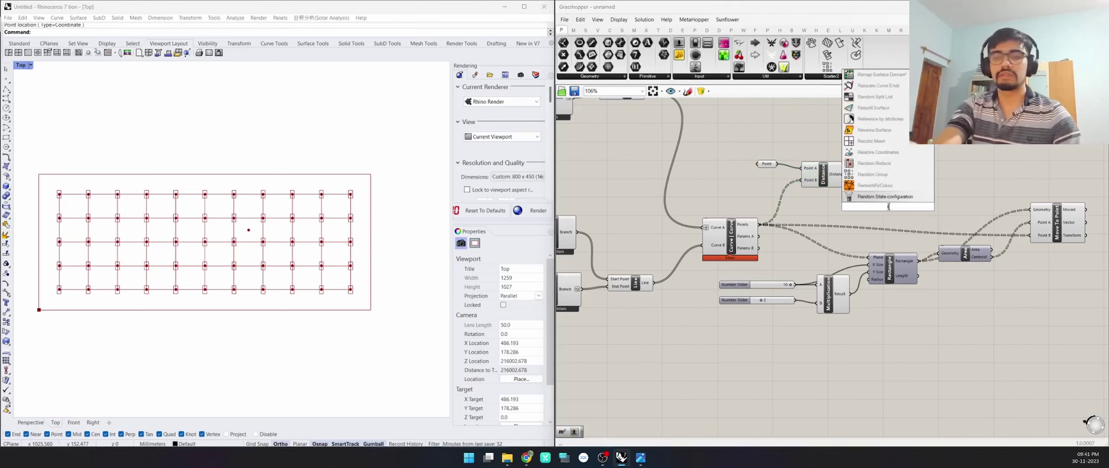
{"action": "key", "text": "BackSpace"}
{"action": "key", "text": "BackSpace"}
{"action": "key", "text": "BackSpace"}
{"action": "type", "text": "otai"}
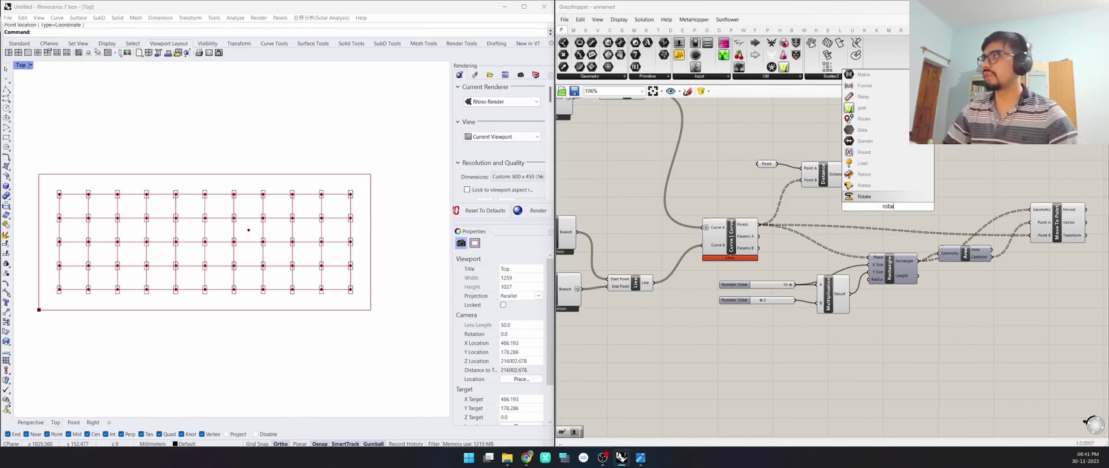
{"action": "key", "text": "Return"}
{"action": "left_click_drag", "start_coordinate": [875, 200], "coordinate": [881, 331]}
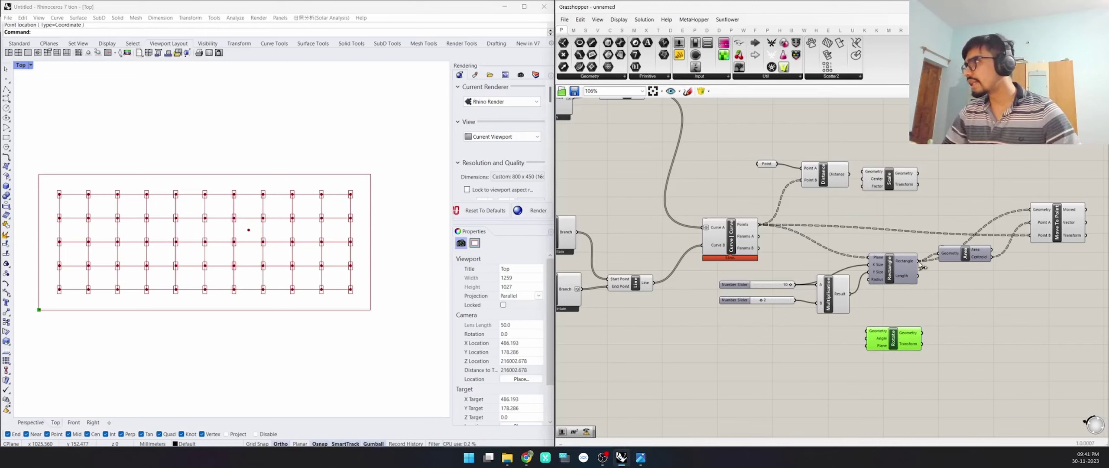
Try scaling the original rectangles by connecting the Rectangle output to Scale's Geometry and the Area Centroid to its Center.
{"action": "left_click_drag", "start_coordinate": [919, 262], "coordinate": [952, 153]}
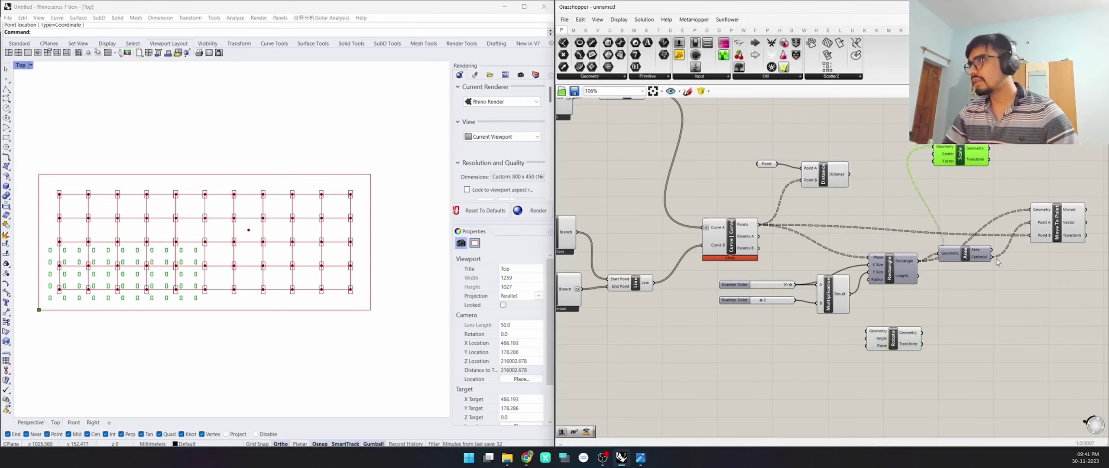
{"action": "left_click_drag", "start_coordinate": [992, 257], "coordinate": [931, 157]}
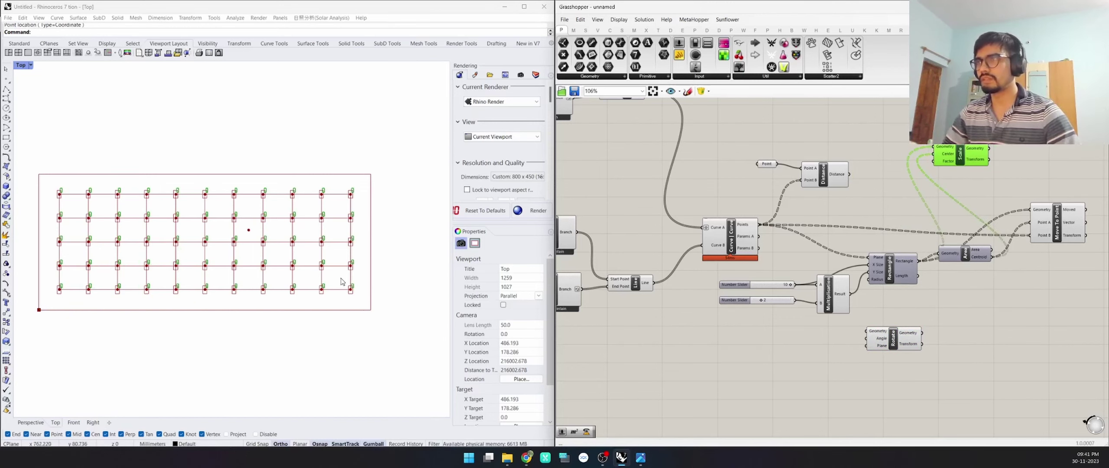
{"action": "scroll", "coordinate": [366, 298], "scroll_direction": "up", "scroll_amount": 5}
{"action": "scroll", "coordinate": [365, 298], "scroll_direction": "up", "scroll_amount": 3}
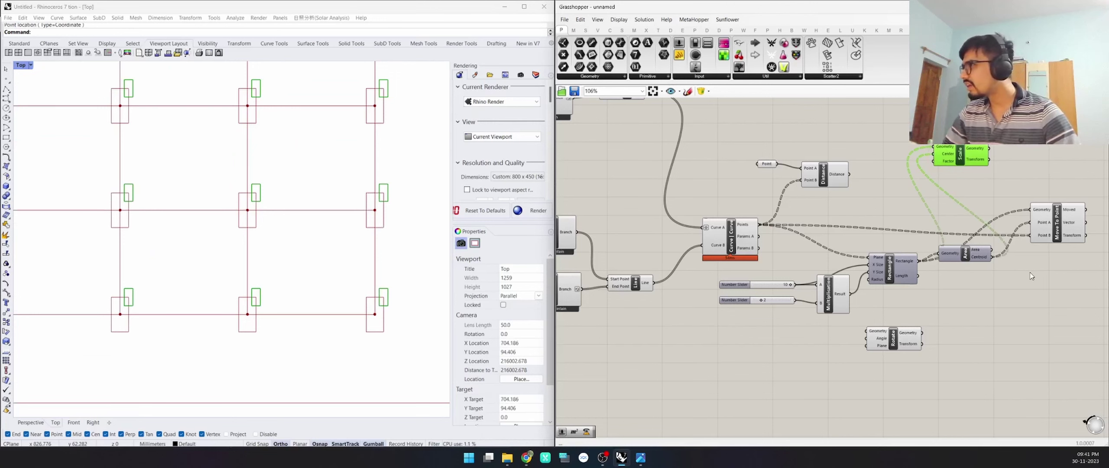
Connect the intersection Points to Scale's Center and Move To Point's Moved output to its Geometry, shifting the Scale component farther from Distance.
{"action": "scroll", "coordinate": [884, 268], "scroll_direction": "down", "scroll_amount": 3}
{"action": "scroll", "coordinate": [979, 234], "scroll_direction": "up", "scroll_amount": 4}
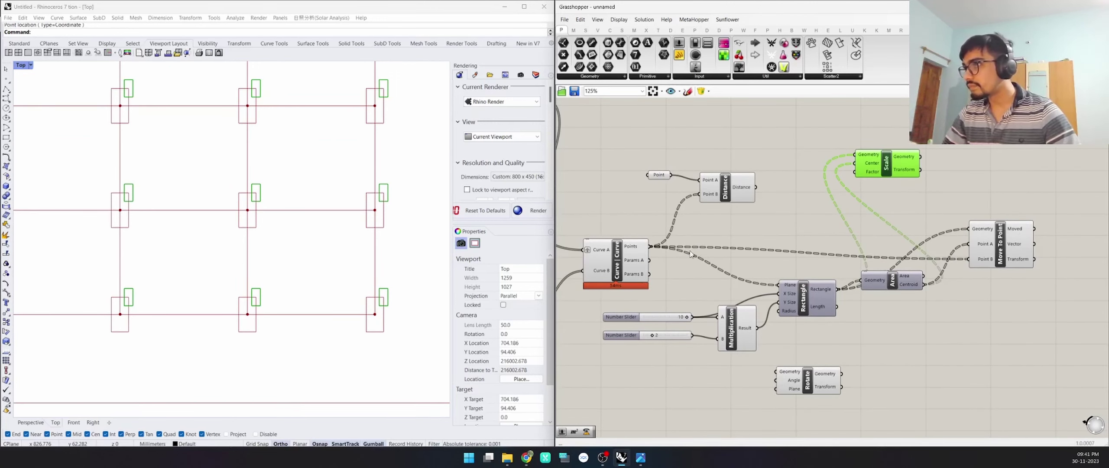
{"action": "left_click_drag", "start_coordinate": [653, 246], "coordinate": [855, 164]}
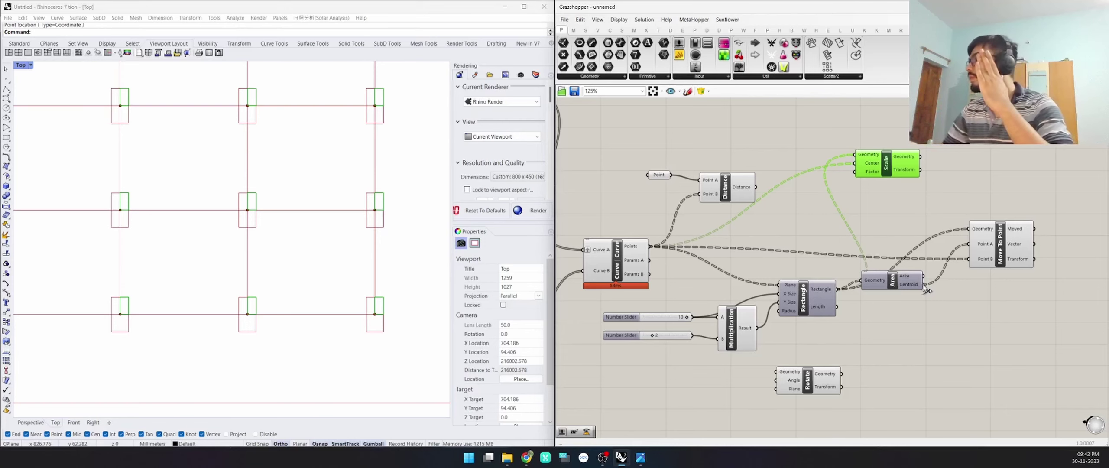
{"action": "left_click_drag", "start_coordinate": [1034, 229], "coordinate": [854, 154]}
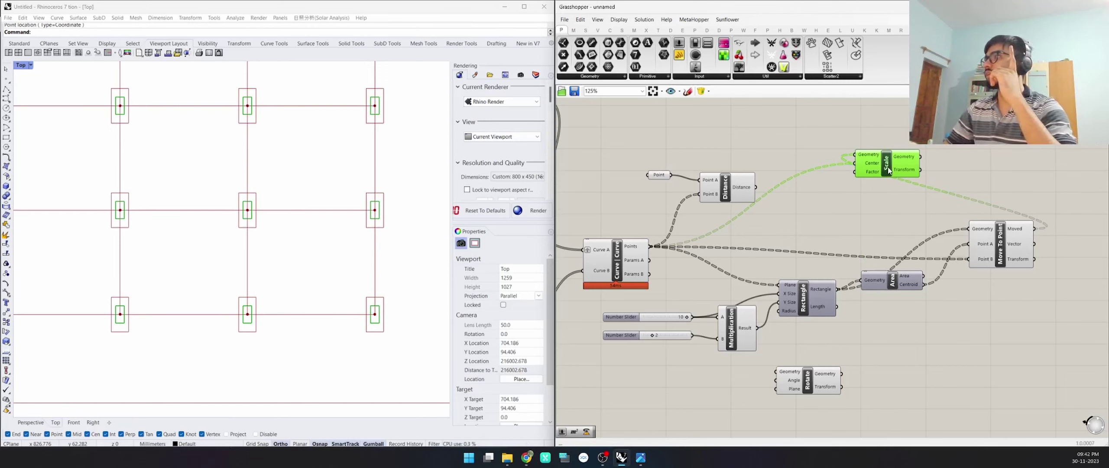
{"action": "left_click_drag", "start_coordinate": [889, 170], "coordinate": [945, 167]}
Connect the Distance output to the Scale component's Factor input.
{"action": "scroll", "coordinate": [381, 277], "scroll_direction": "down", "scroll_amount": 5}
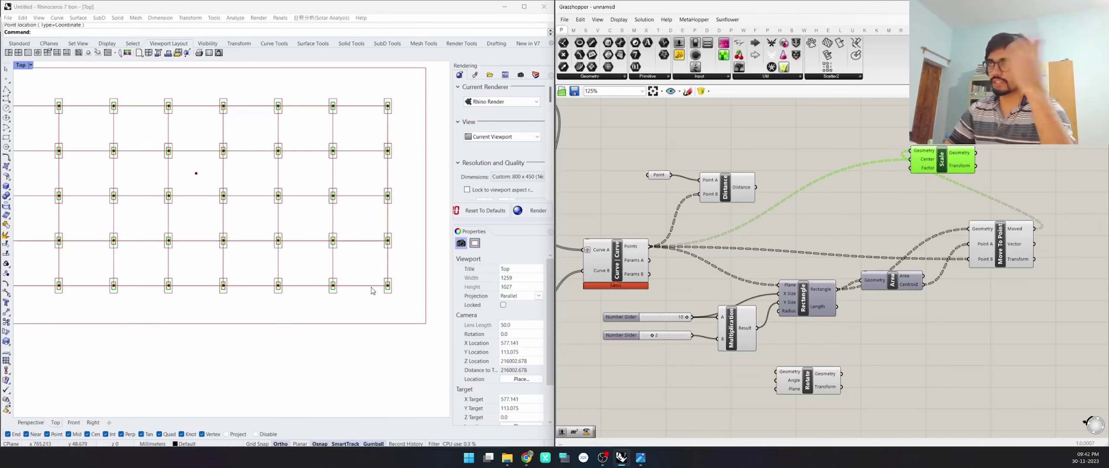
{"action": "scroll", "coordinate": [949, 160], "scroll_direction": "up", "scroll_amount": 2}
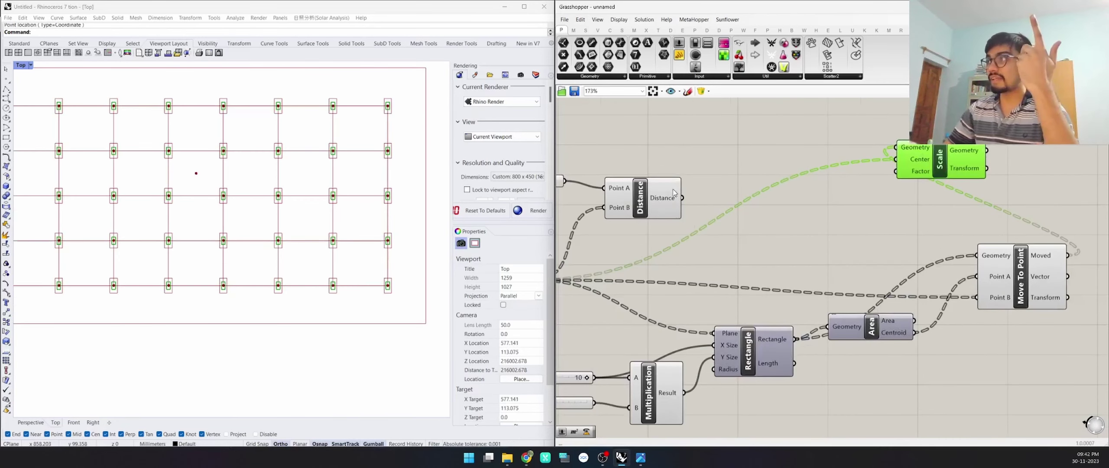
{"action": "left_click_drag", "start_coordinate": [682, 197], "coordinate": [895, 171]}
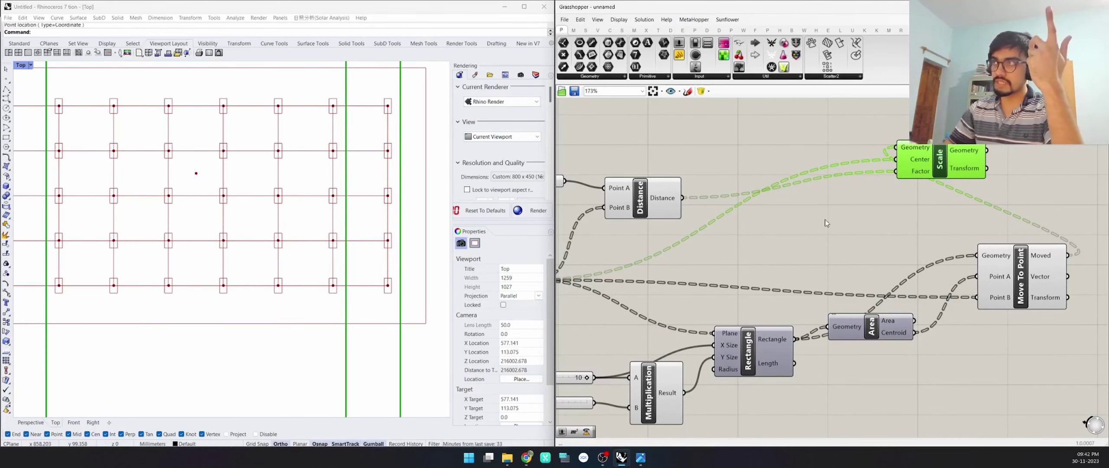
Add a Division component in the free space between the Distance and Scale components.
{"action": "right_click_drag", "start_coordinate": [805, 225], "coordinate": [827, 234]}
{"action": "scroll", "coordinate": [151, 236], "scroll_direction": "down", "scroll_amount": 5}
{"action": "scroll", "coordinate": [152, 236], "scroll_direction": "down", "scroll_amount": 6}
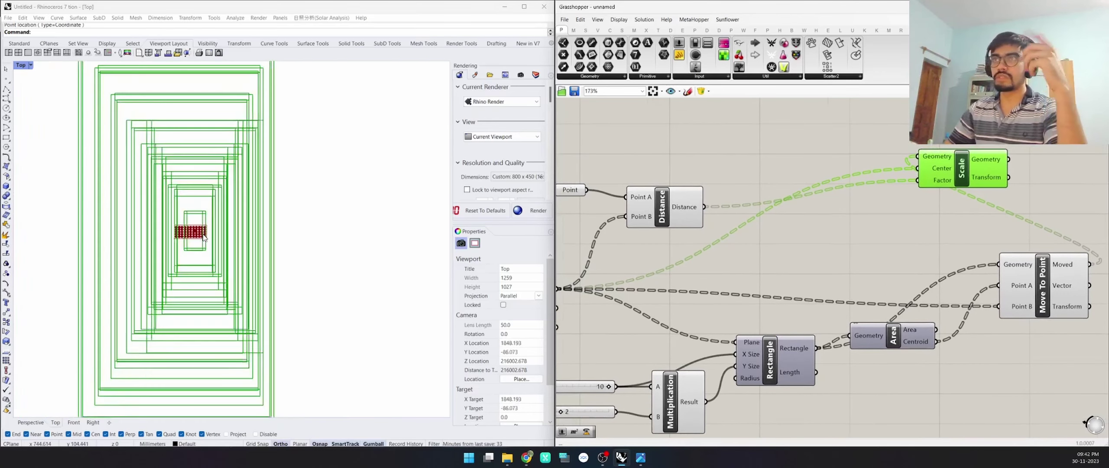
{"action": "scroll", "coordinate": [190, 234], "scroll_direction": "up", "scroll_amount": 10}
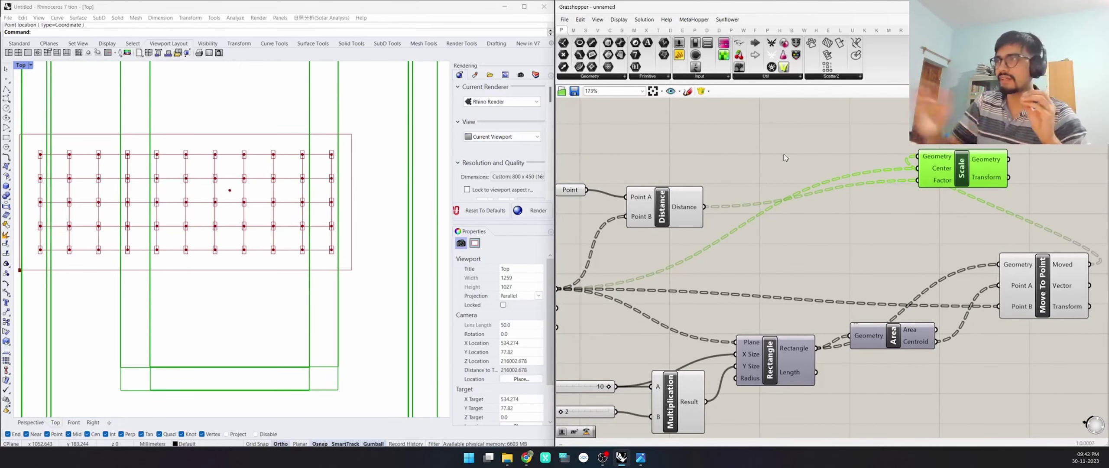
{"action": "double_click", "coordinate": [755, 160]}
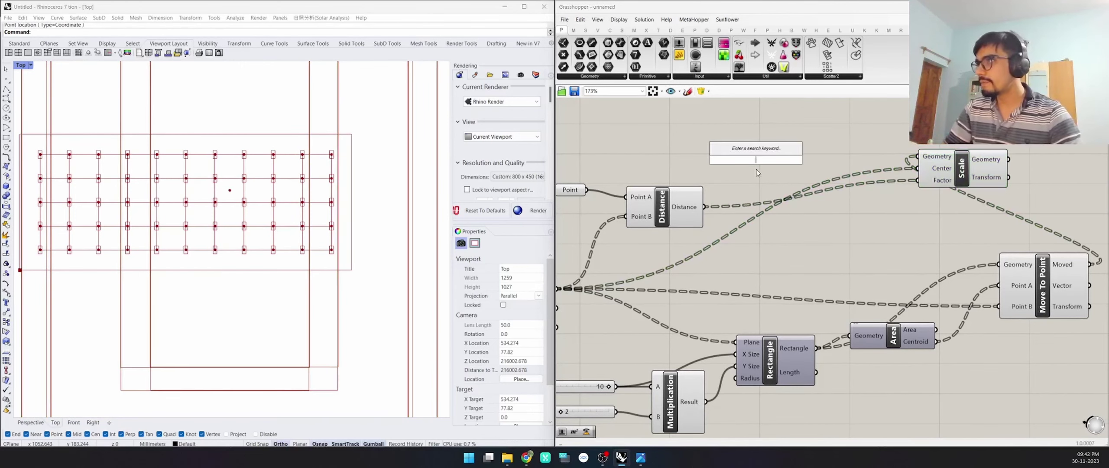
{"action": "type", "text": "divid"}
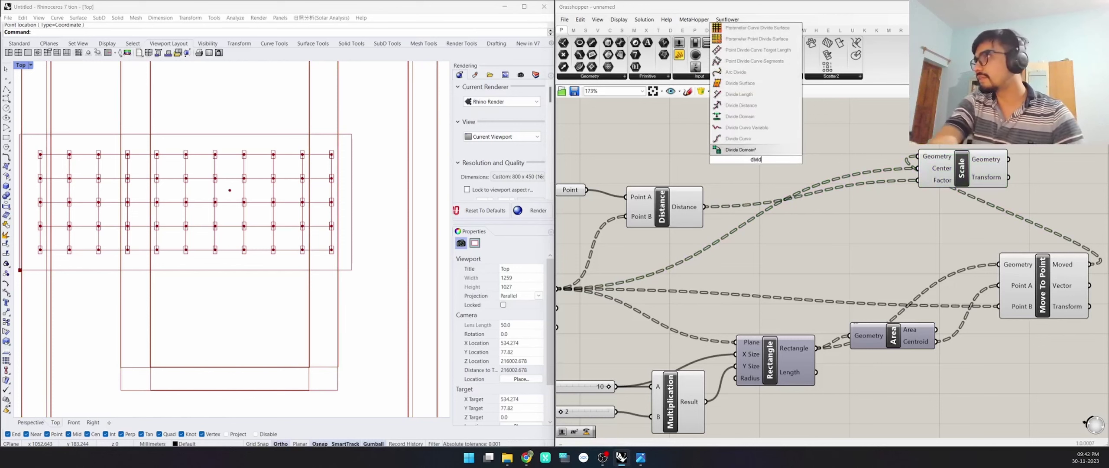
{"action": "key", "text": "BackSpace"}
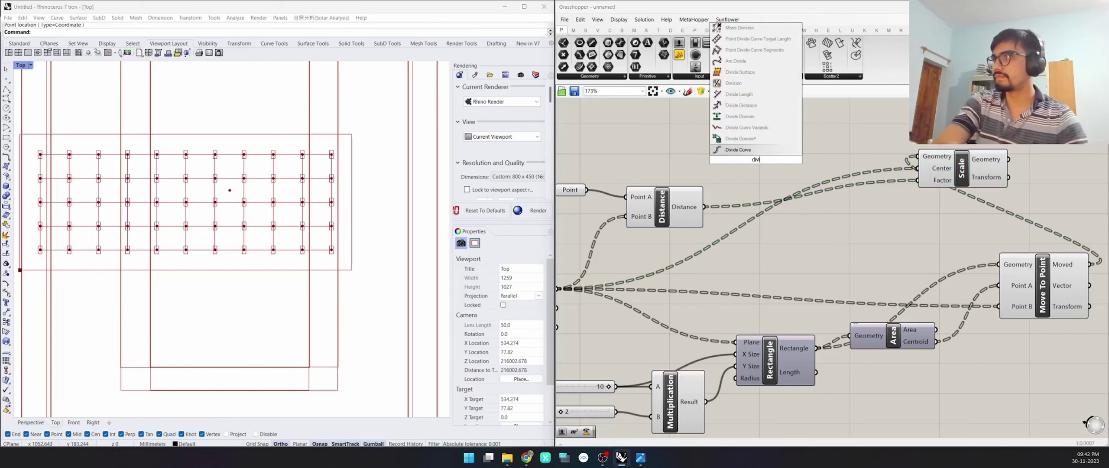
{"action": "type", "text": "sion"}
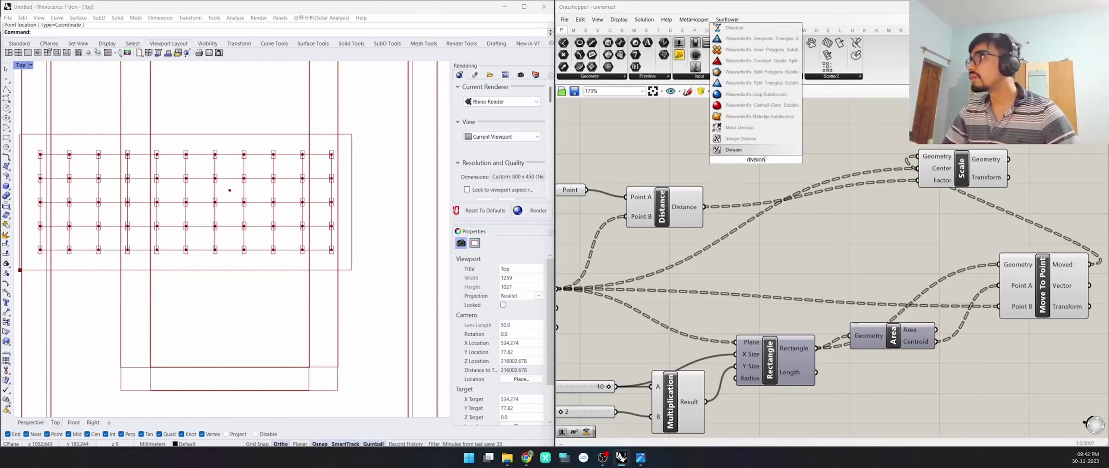
{"action": "double_click", "coordinate": [751, 185]}
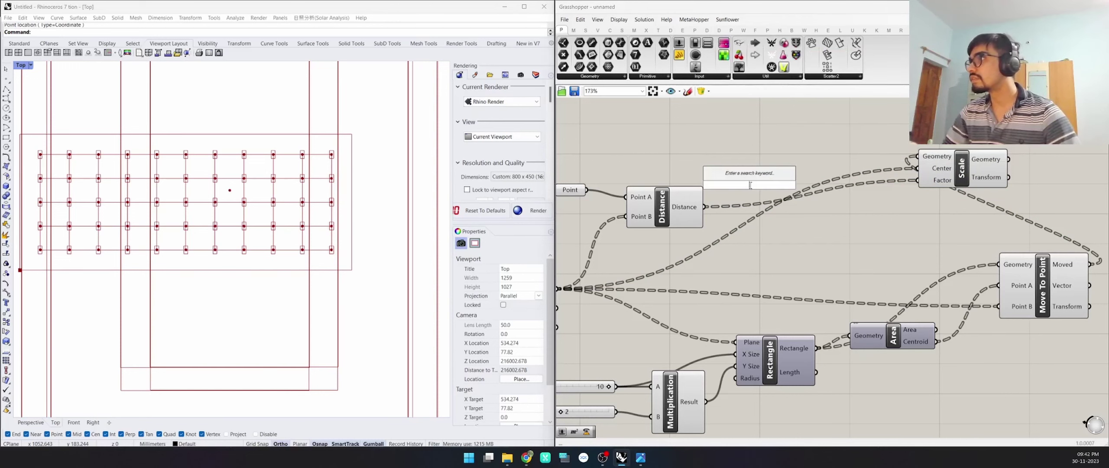
{"action": "type", "text": "division"}
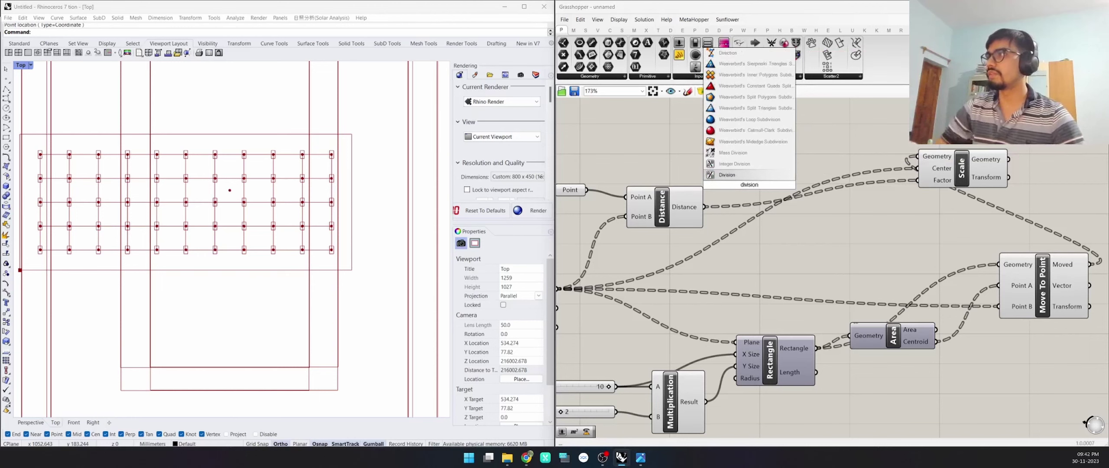
{"action": "key", "text": "Return"}
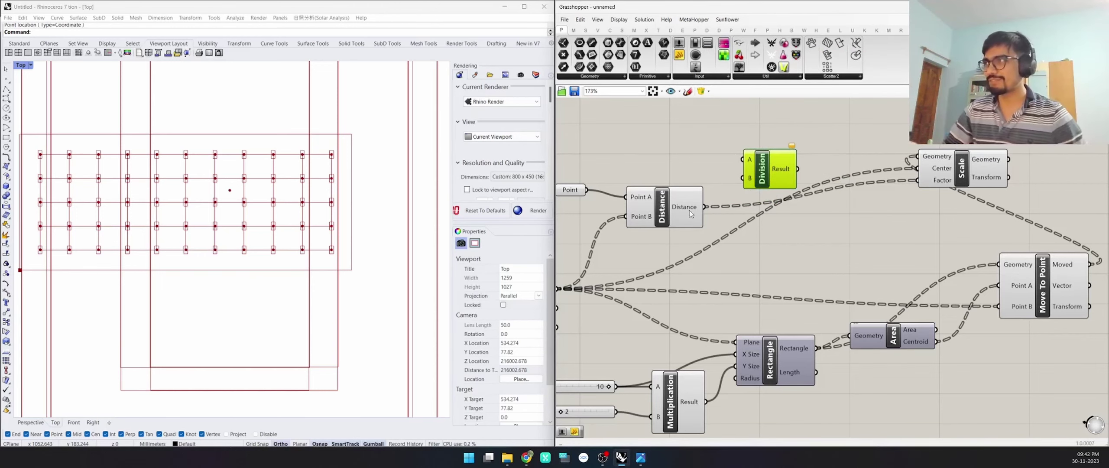
Divide the Distance output by a new number slider set to 100 and connect Division's Result to Scale's Factor.
{"action": "left_click_drag", "start_coordinate": [706, 206], "coordinate": [800, 140]}
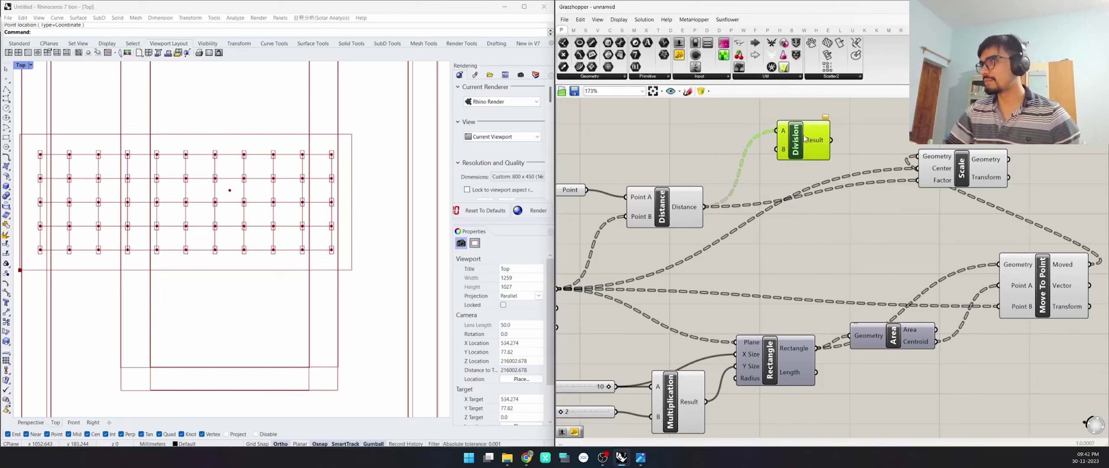
{"action": "double_click", "coordinate": [700, 153]}
{"action": "key", "text": "Return"}
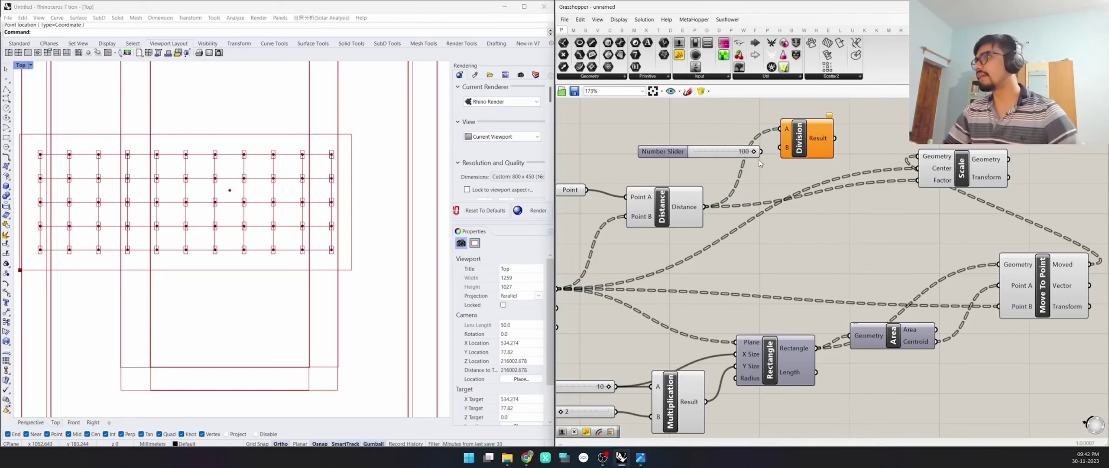
{"action": "left_click_drag", "start_coordinate": [763, 153], "coordinate": [917, 180]}
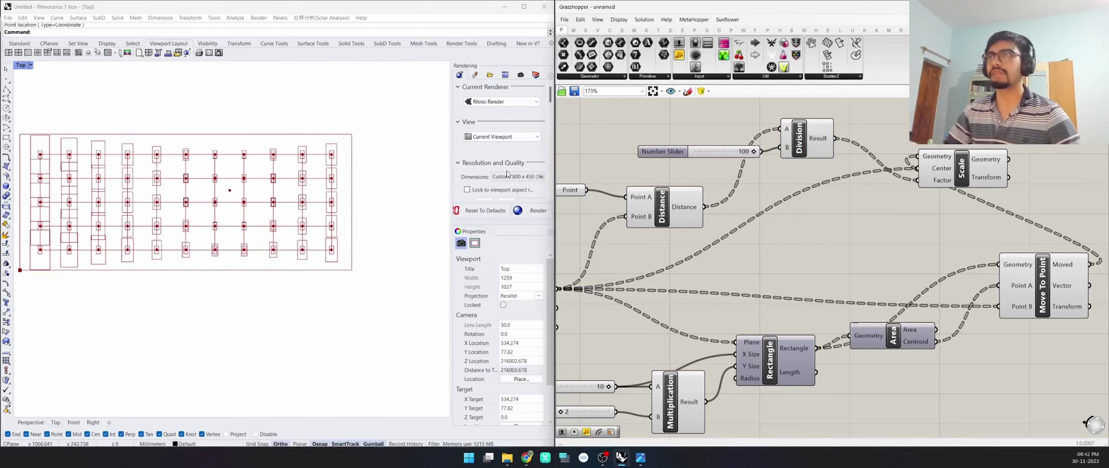
Replace the 100 slider on Division's B input with a new 150 slider and raise it to 225.
{"action": "double_click", "coordinate": [712, 141]}
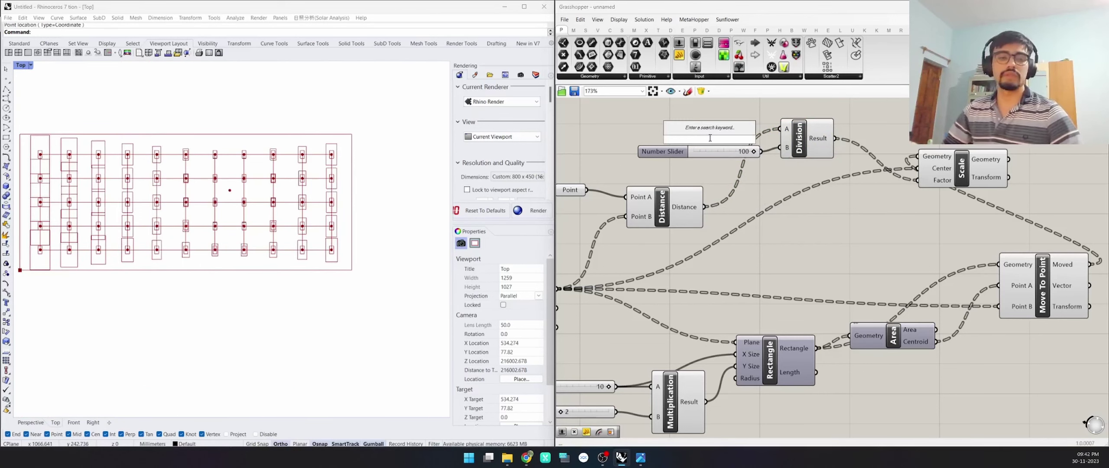
{"action": "type", "text": "150"}
{"action": "key", "text": "Return"}
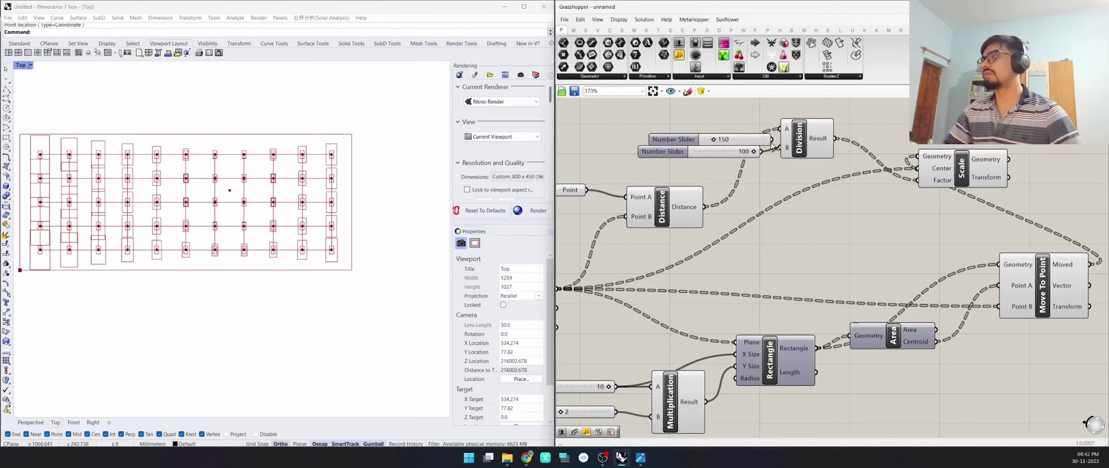
{"action": "left_click", "coordinate": [665, 152]}
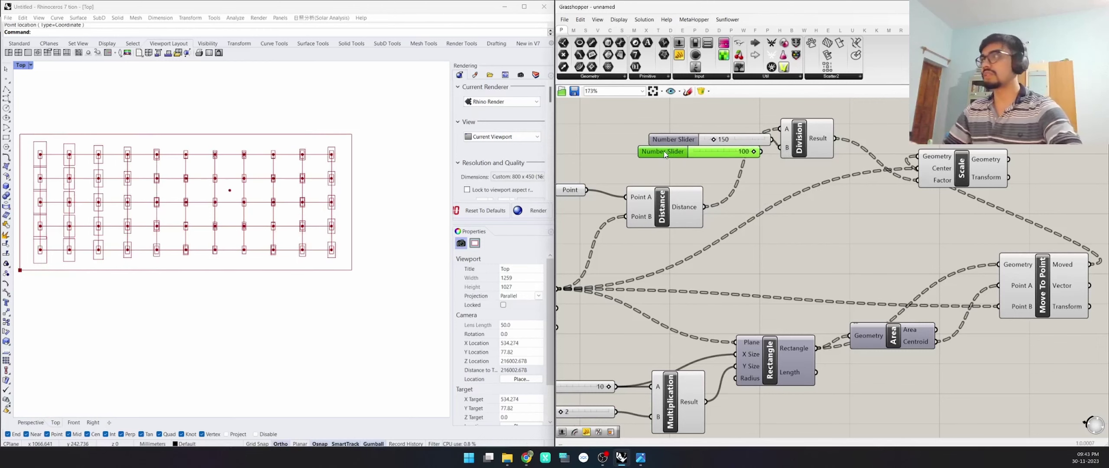
{"action": "key", "text": "Delete"}
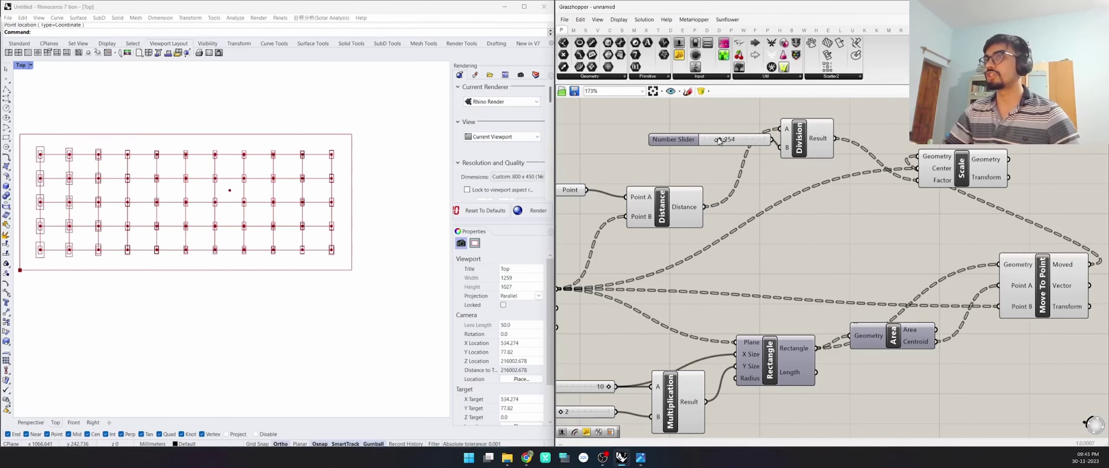
{"action": "left_click_drag", "start_coordinate": [712, 142], "coordinate": [718, 140]}
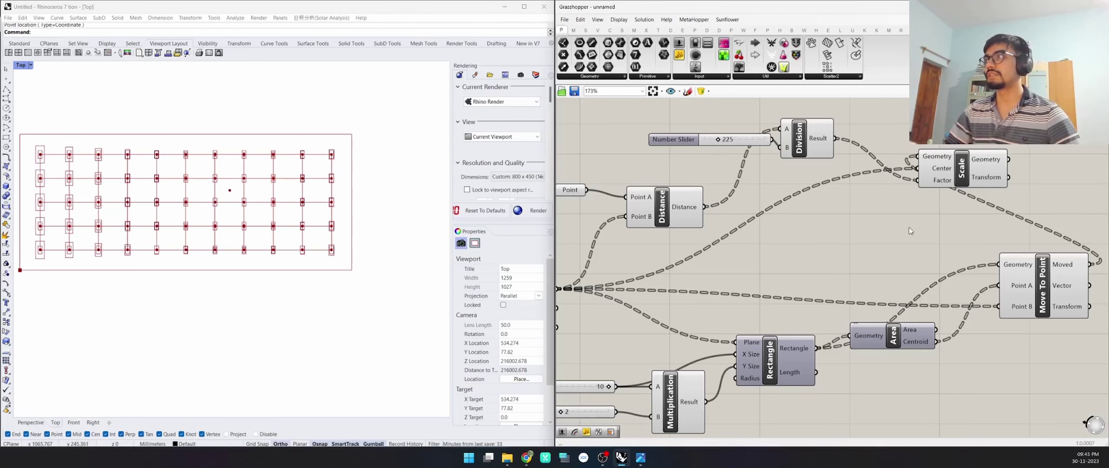
Turn off the preview of the upstream grid components, curve intersection, Distance, Rectangle, Area and Move To Point, keeping Scale's preview on.
{"action": "scroll", "coordinate": [877, 233], "scroll_direction": "down", "scroll_amount": 4}
{"action": "left_click_drag", "start_coordinate": [1026, 224], "coordinate": [578, 338]}
{"action": "middle_click", "coordinate": [785, 228]}
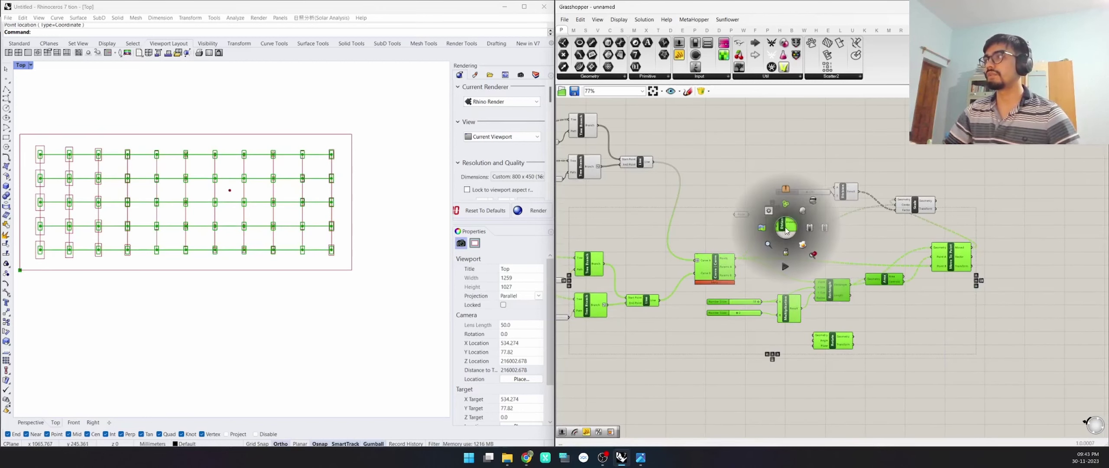
{"action": "left_click", "coordinate": [814, 205]}
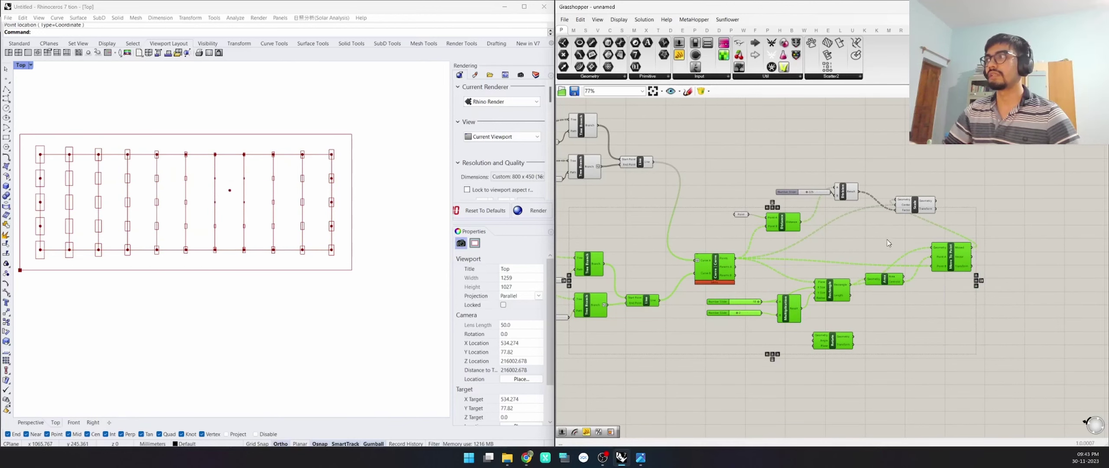
{"action": "scroll", "coordinate": [888, 242], "scroll_direction": "down", "scroll_amount": 3}
{"action": "middle_click", "coordinate": [718, 237]}
{"action": "left_click", "coordinate": [774, 190]}
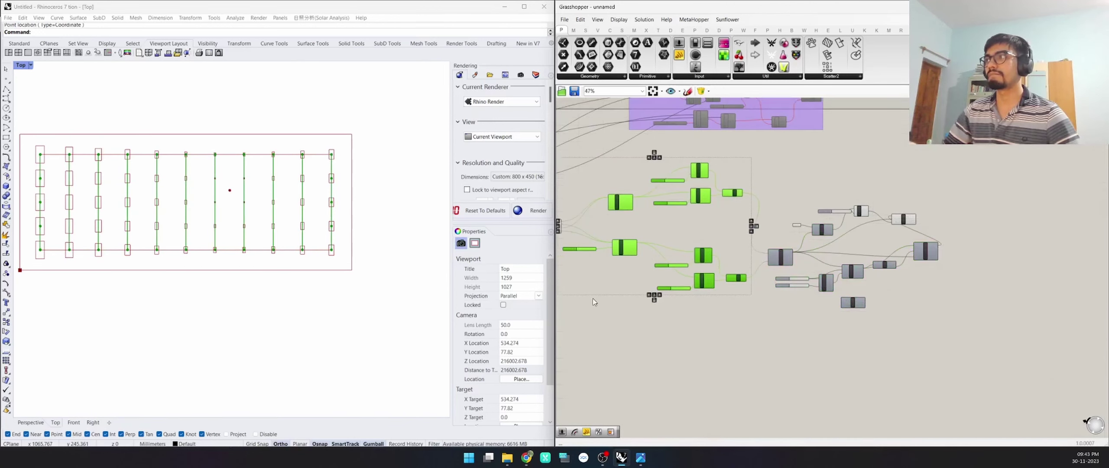
{"action": "middle_click", "coordinate": [627, 205]}
{"action": "left_click", "coordinate": [656, 175]}
{"action": "left_click", "coordinate": [755, 394]}
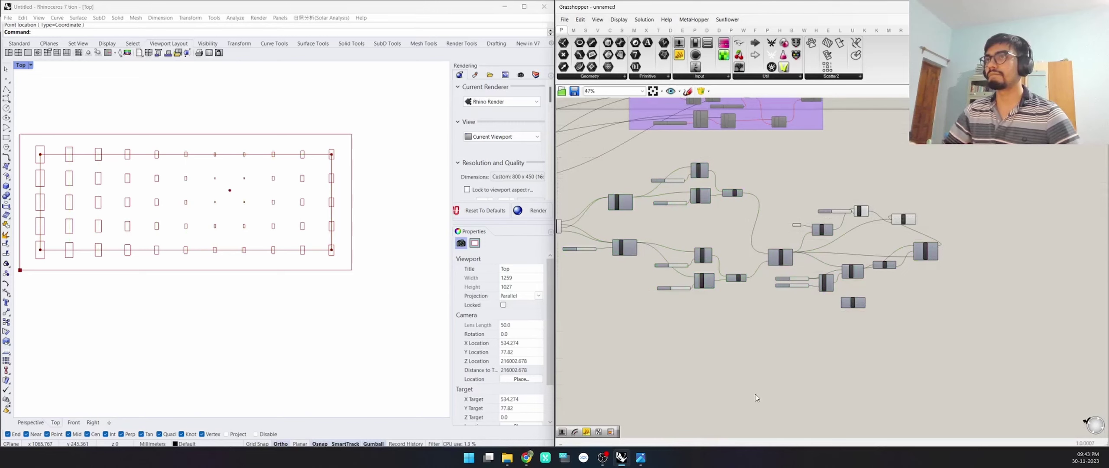
Set the number slider feeding Division's B input to 303.
{"action": "scroll", "coordinate": [885, 228], "scroll_direction": "up", "scroll_amount": 4}
{"action": "scroll", "coordinate": [786, 185], "scroll_direction": "up", "scroll_amount": 4}
{"action": "scroll", "coordinate": [786, 186], "scroll_direction": "up", "scroll_amount": 3}
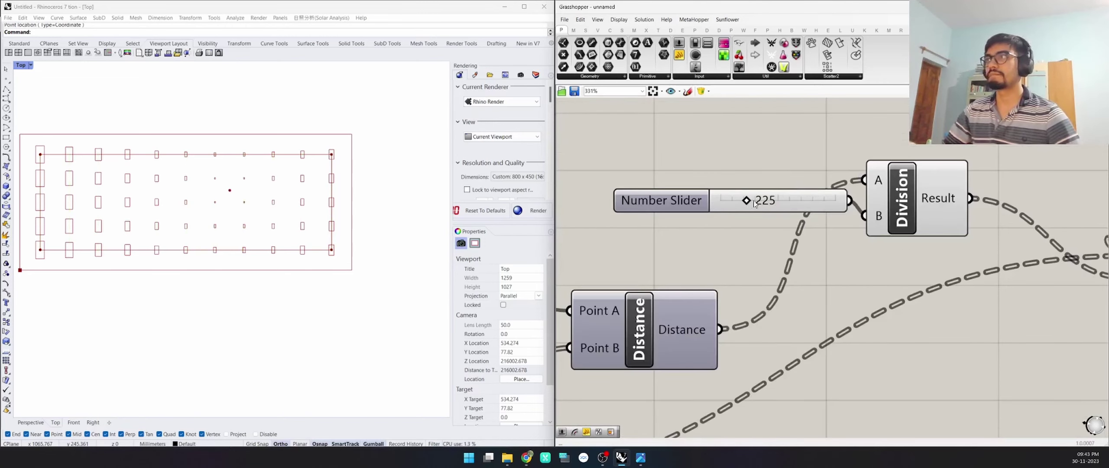
{"action": "left_click_drag", "start_coordinate": [750, 203], "coordinate": [758, 203]}
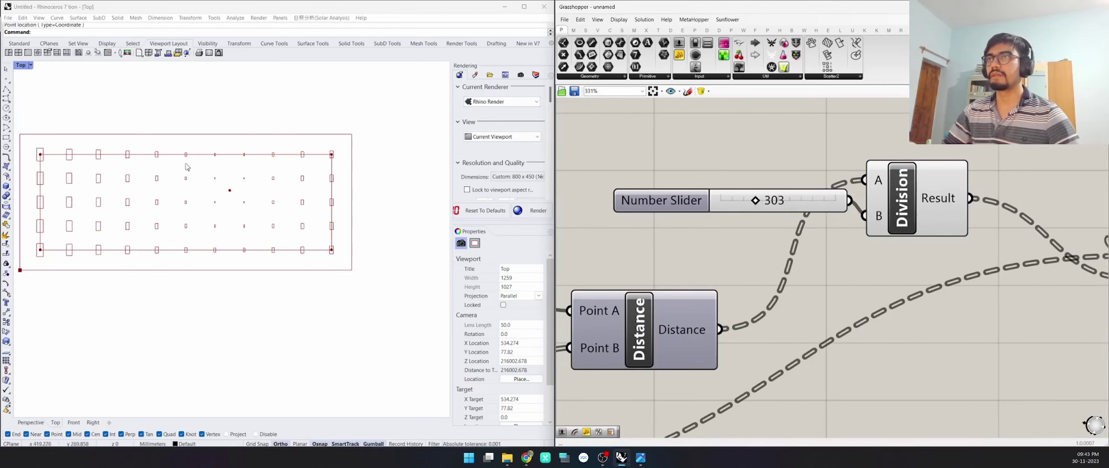
Move the attractor point about 147 mm in the positive X direction and shift it down toward the panel's lower right corner.
{"action": "scroll", "coordinate": [773, 214], "scroll_direction": "down", "scroll_amount": 5}
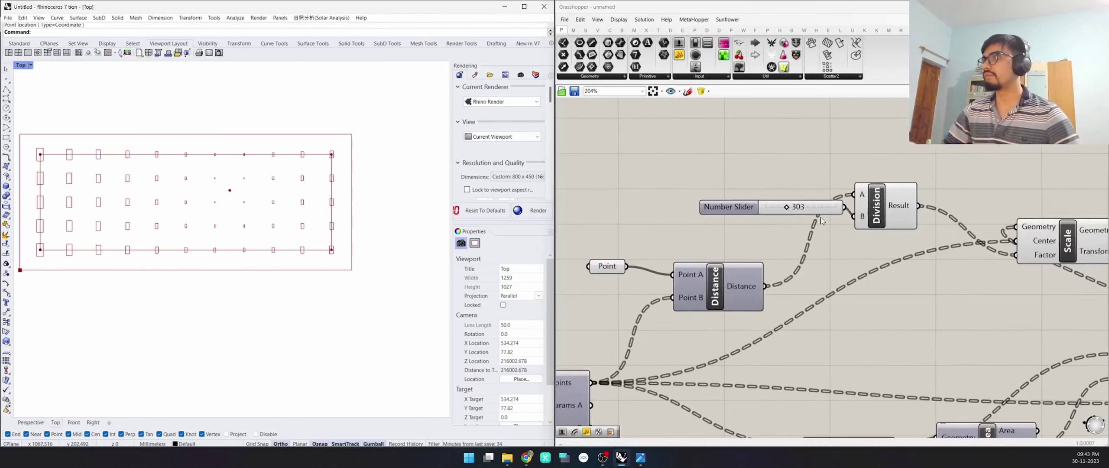
{"action": "scroll", "coordinate": [683, 224], "scroll_direction": "up", "scroll_amount": 2}
{"action": "left_click", "coordinate": [671, 252]}
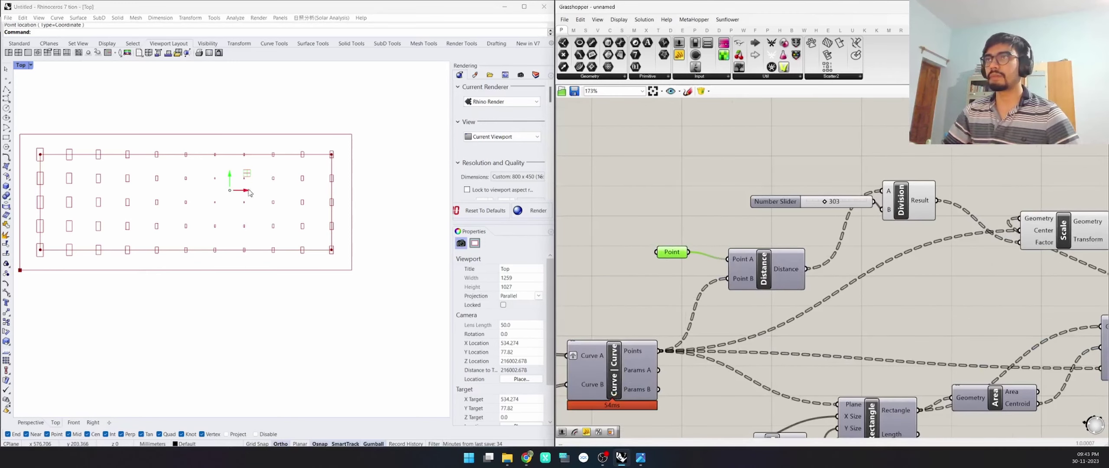
{"action": "left_click_drag", "start_coordinate": [250, 193], "coordinate": [304, 197]}
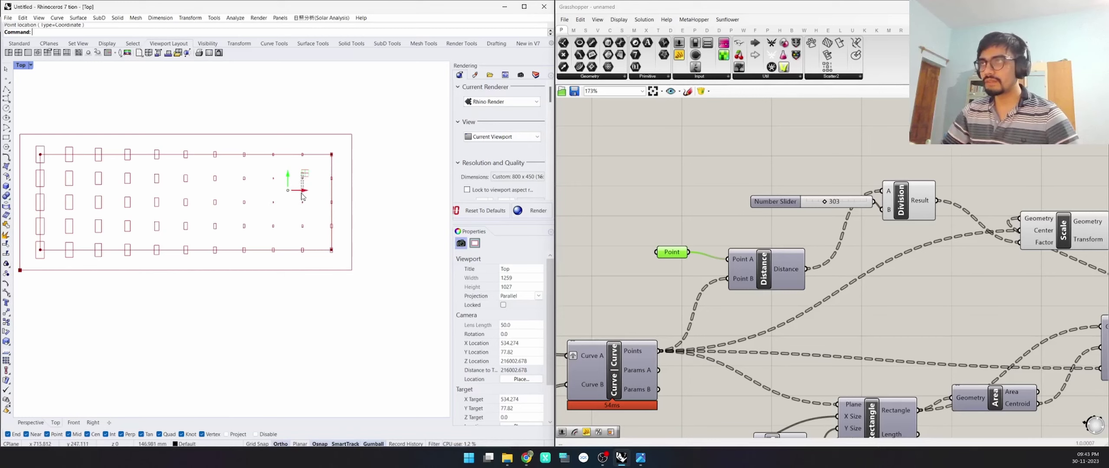
{"action": "left_click_drag", "start_coordinate": [302, 195], "coordinate": [312, 215]}
{"action": "scroll", "coordinate": [913, 284], "scroll_direction": "up", "scroll_amount": 2}
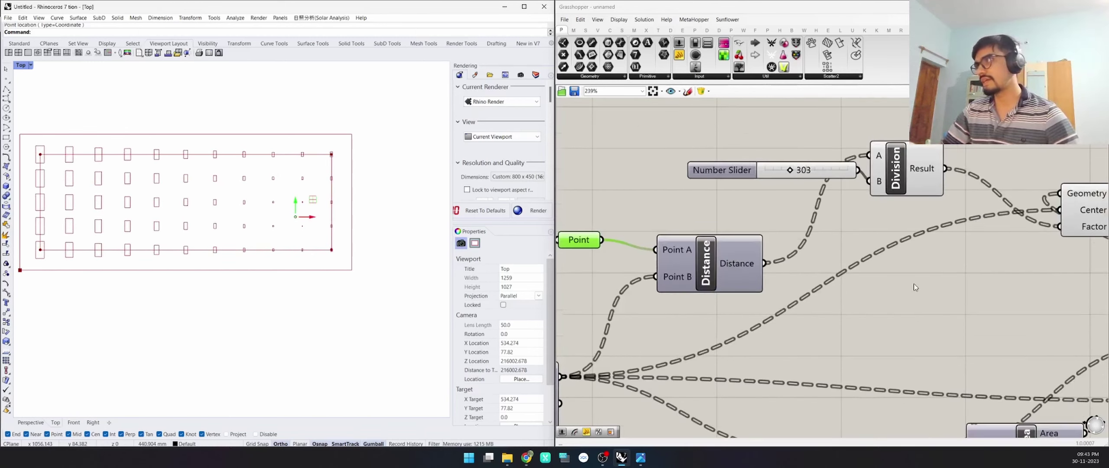
Tidy the definition by spacing the number slider away from Division and moving the Scale component farther from Division's output.
{"action": "left_click_drag", "start_coordinate": [734, 170], "coordinate": [717, 181]}
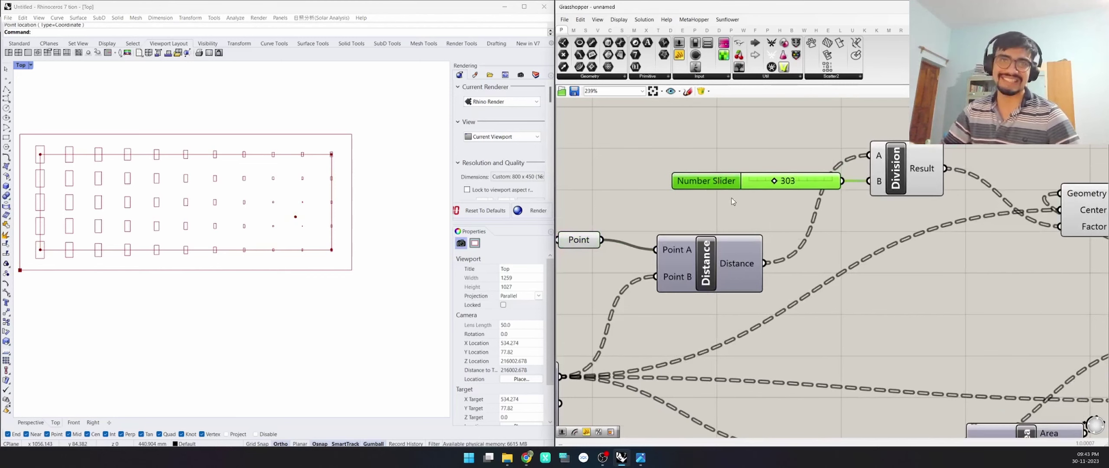
{"action": "scroll", "coordinate": [724, 193], "scroll_direction": "down", "scroll_amount": 4}
{"action": "right_click_drag", "start_coordinate": [919, 207], "coordinate": [865, 220]}
{"action": "scroll", "coordinate": [866, 217], "scroll_direction": "up", "scroll_amount": 4}
{"action": "left_click_drag", "start_coordinate": [867, 218], "coordinate": [938, 199]}
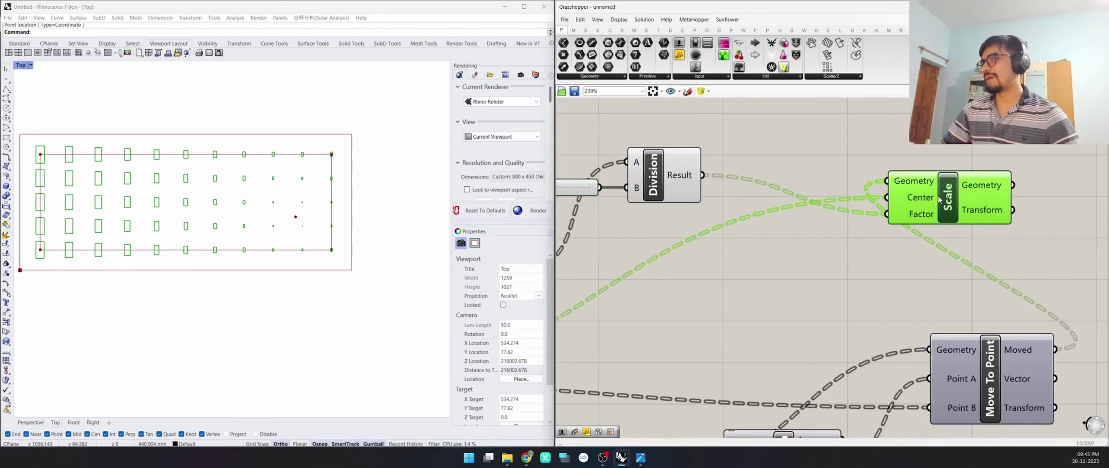
{"action": "scroll", "coordinate": [863, 209], "scroll_direction": "down", "scroll_amount": 3}
{"action": "right_click_drag", "start_coordinate": [885, 262], "coordinate": [746, 274]}
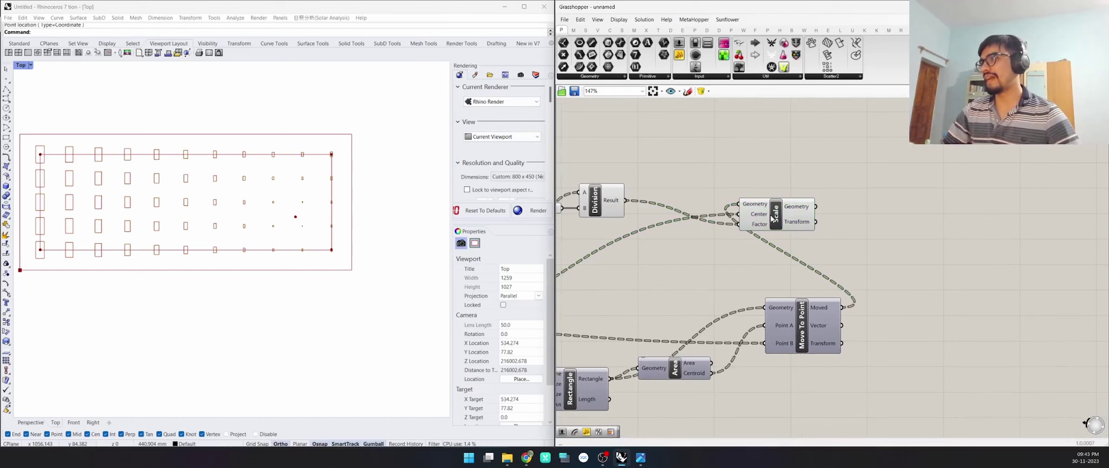
{"action": "left_click_drag", "start_coordinate": [771, 219], "coordinate": [818, 228]}
{"action": "left_click", "coordinate": [679, 199]}
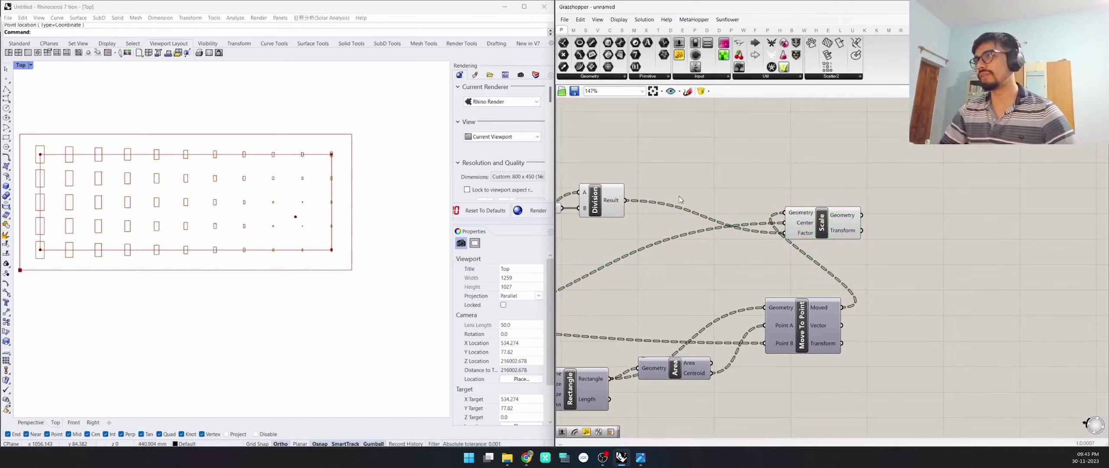
{"action": "right_click_drag", "start_coordinate": [646, 220], "coordinate": [738, 246]}
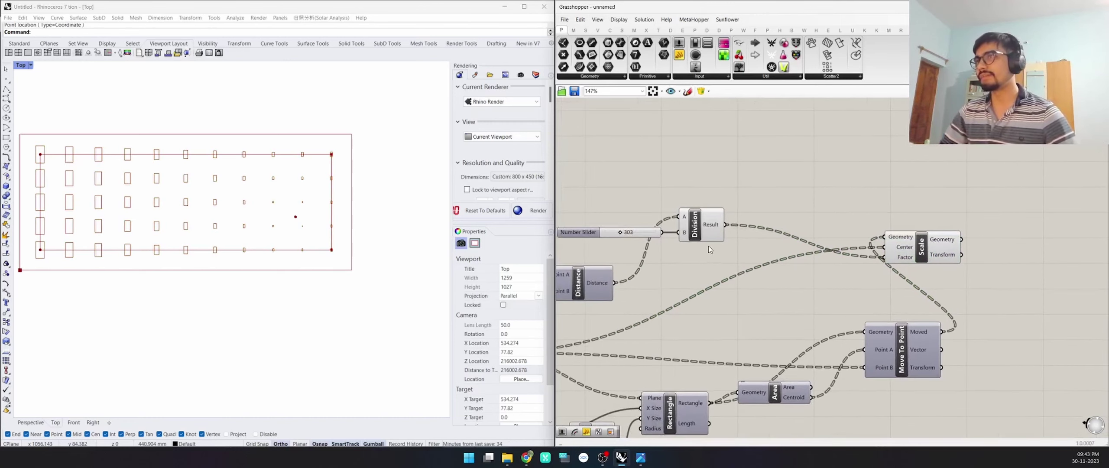
{"action": "scroll", "coordinate": [299, 217], "scroll_direction": "up", "scroll_amount": 4}
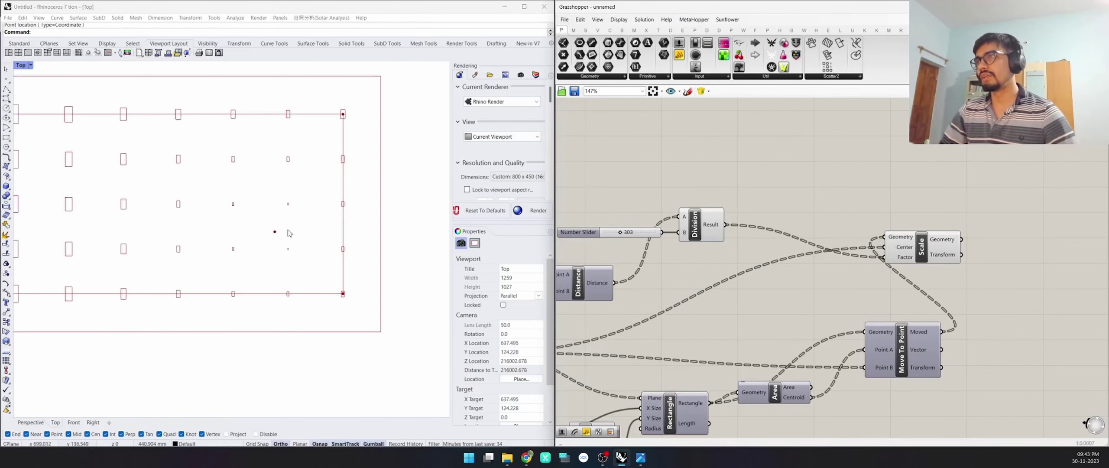
{"action": "scroll", "coordinate": [755, 229], "scroll_direction": "down", "scroll_amount": 1}
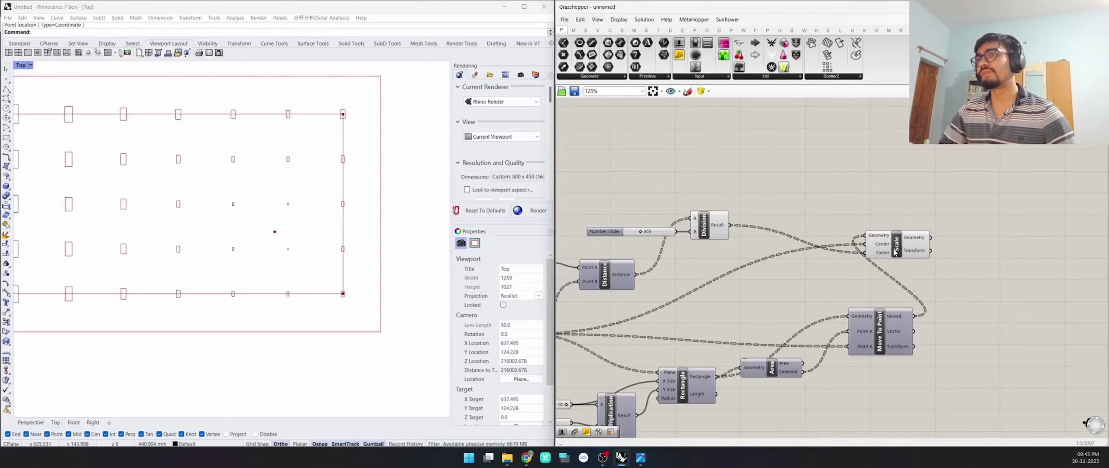
{"action": "scroll", "coordinate": [857, 257], "scroll_direction": "up", "scroll_amount": 6}
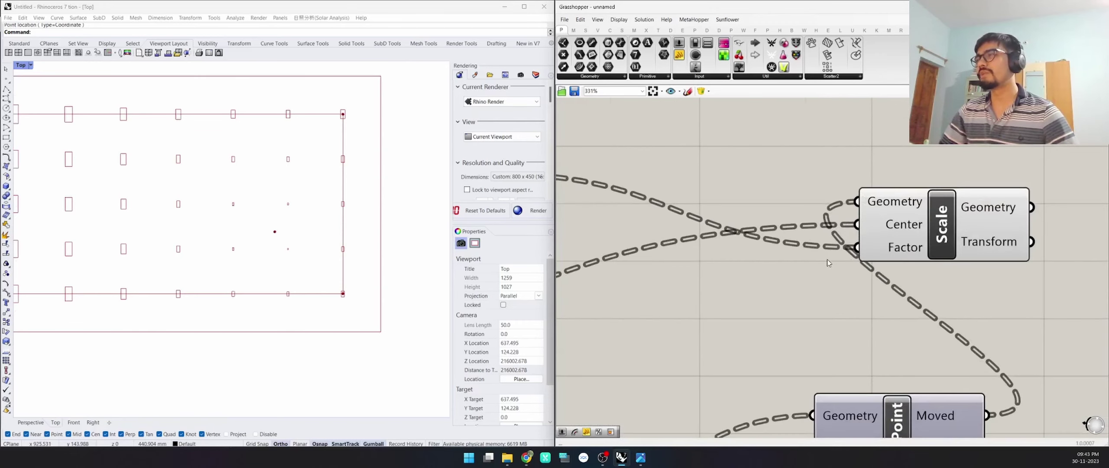
Apply the expression x+0.5 to the Scale component's Factor input.
{"action": "right_click", "coordinate": [872, 250]}
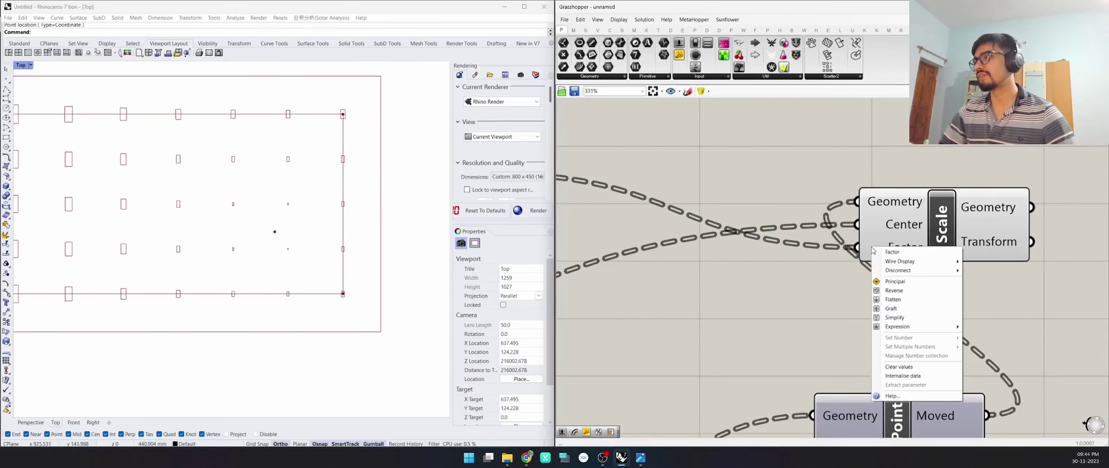
{"action": "mouse_move", "coordinate": [912, 327]}
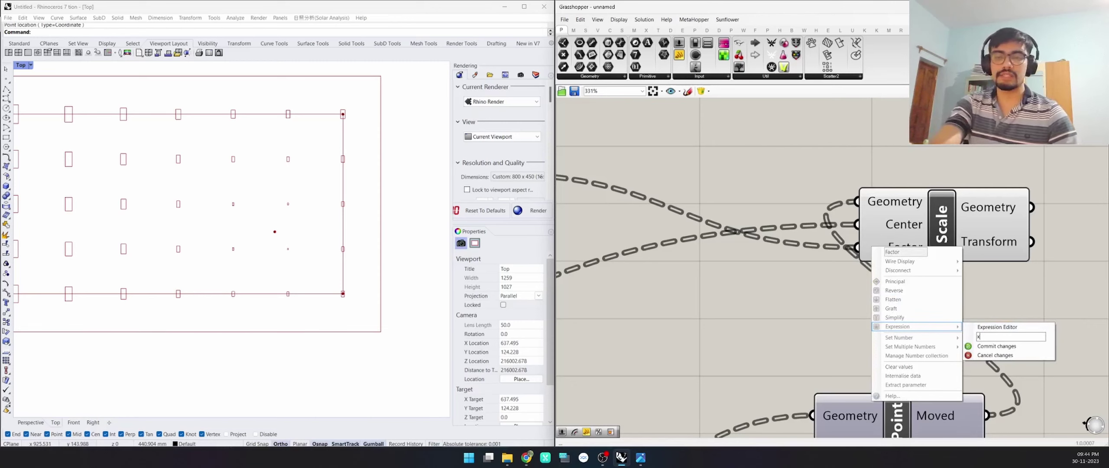
{"action": "type", "text": "x+0.5"}
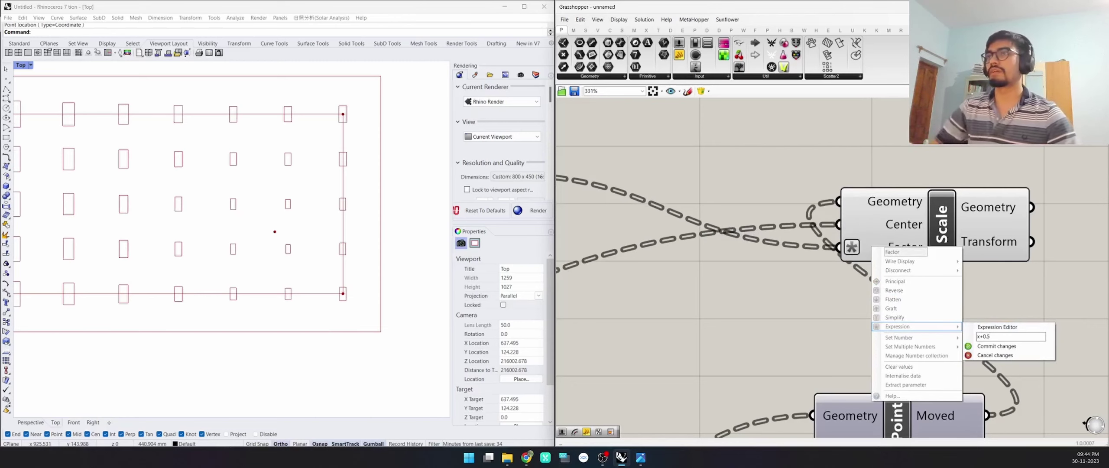
{"action": "left_click", "coordinate": [979, 346]}
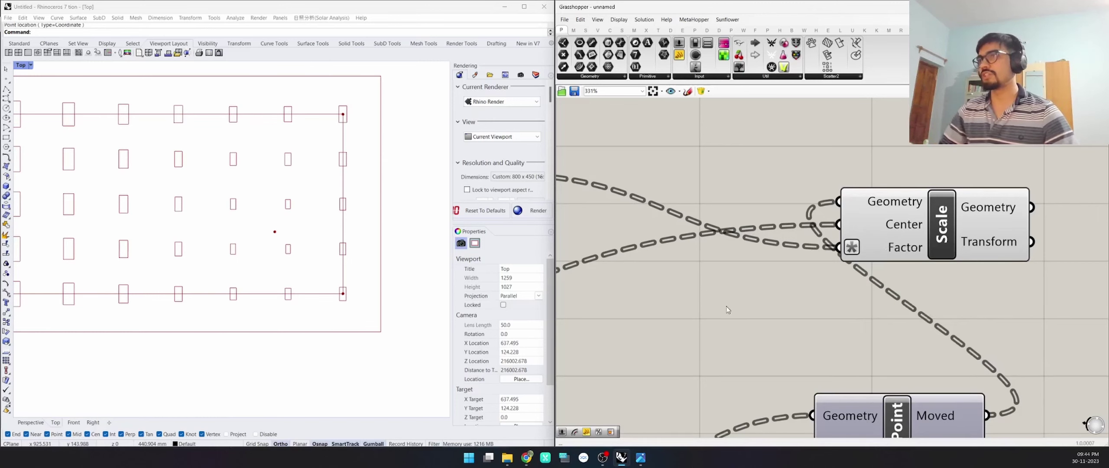
Set the number slider feeding the scale factor Division's B input to 436.
{"action": "scroll", "coordinate": [170, 212], "scroll_direction": "down", "scroll_amount": 8}
{"action": "scroll", "coordinate": [49, 210], "scroll_direction": "up", "scroll_amount": 8}
{"action": "scroll", "coordinate": [391, 237], "scroll_direction": "down", "scroll_amount": 8}
{"action": "scroll", "coordinate": [307, 226], "scroll_direction": "up", "scroll_amount": 4}
{"action": "scroll", "coordinate": [155, 199], "scroll_direction": "down", "scroll_amount": 4}
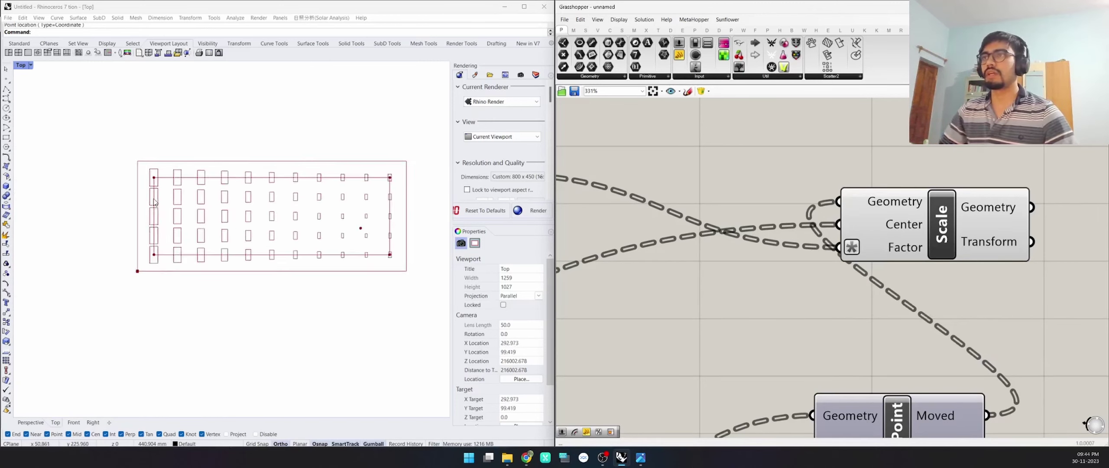
{"action": "scroll", "coordinate": [330, 214], "scroll_direction": "up", "scroll_amount": 4}
{"action": "scroll", "coordinate": [808, 251], "scroll_direction": "down", "scroll_amount": 4}
{"action": "right_click_drag", "start_coordinate": [681, 257], "coordinate": [787, 262]}
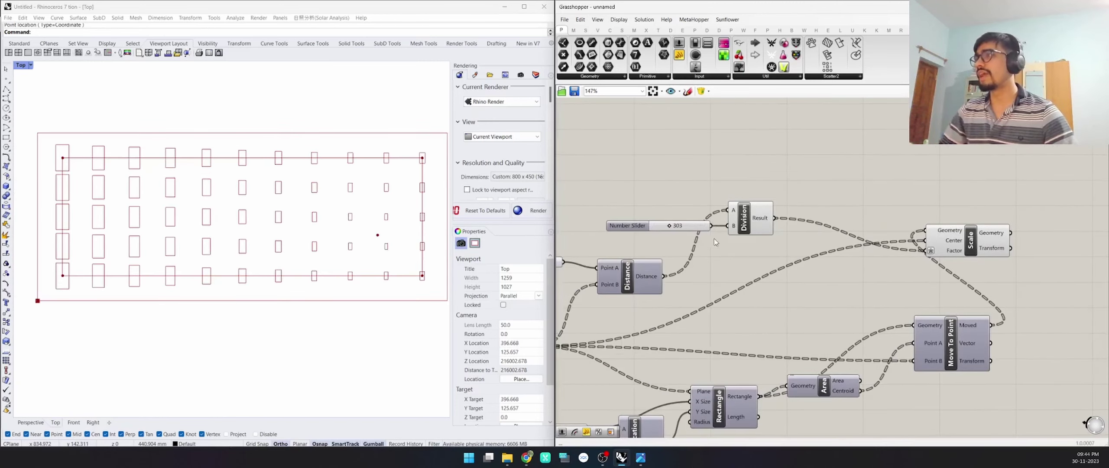
{"action": "scroll", "coordinate": [672, 235], "scroll_direction": "up", "scroll_amount": 2}
{"action": "mouse_move", "coordinate": [667, 223]}
{"action": "left_mouse_down"}
{"action": "mouse_move", "coordinate": [693, 223]}
{"action": "mouse_move", "coordinate": [679, 223]}
{"action": "left_mouse_up"}
{"action": "scroll", "coordinate": [677, 224], "scroll_direction": "down", "scroll_amount": 1}
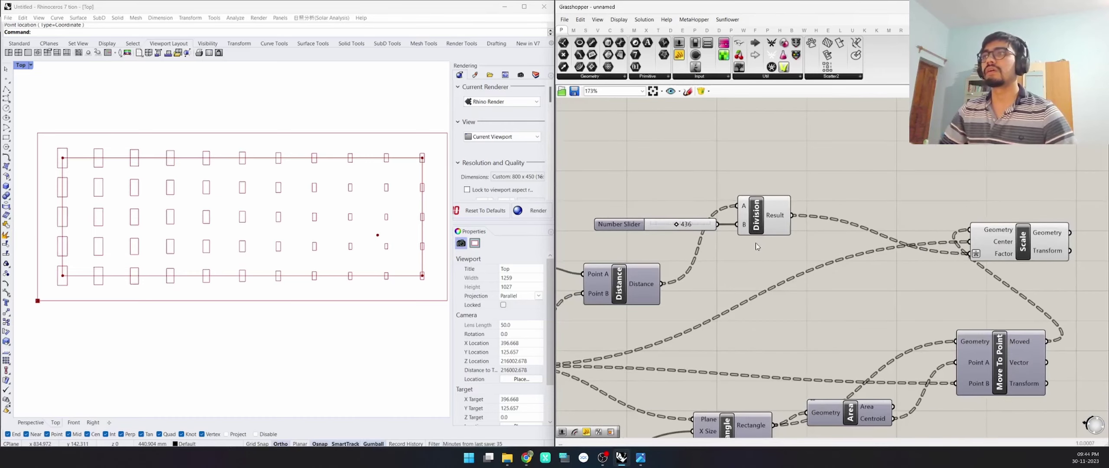
Move the attractor point to the upper left of the panel, then along the grid's top row to the eighth column.
{"action": "scroll", "coordinate": [734, 223], "scroll_direction": "down", "scroll_amount": 4}
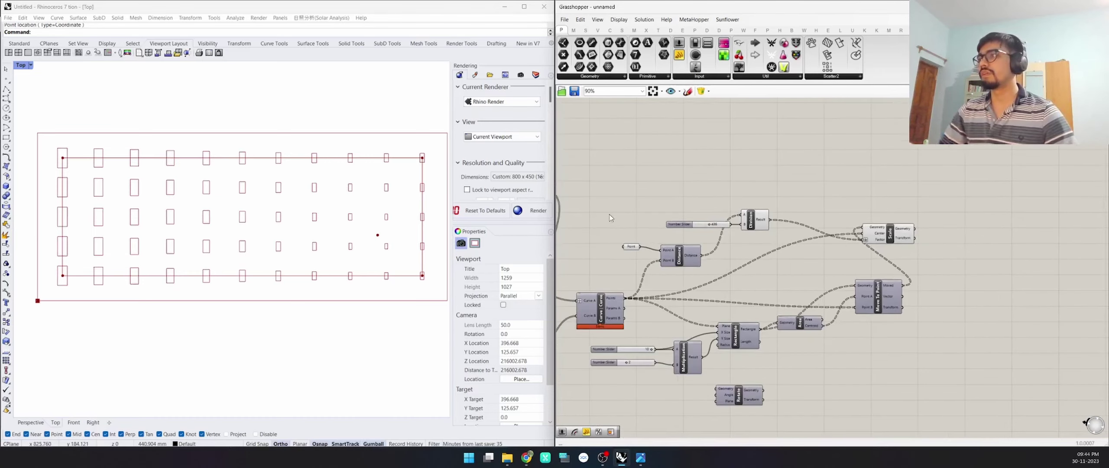
{"action": "right_click_drag", "start_coordinate": [639, 250], "coordinate": [732, 244]}
{"action": "scroll", "coordinate": [732, 244], "scroll_direction": "up", "scroll_amount": 3}
{"action": "left_click", "coordinate": [717, 238]}
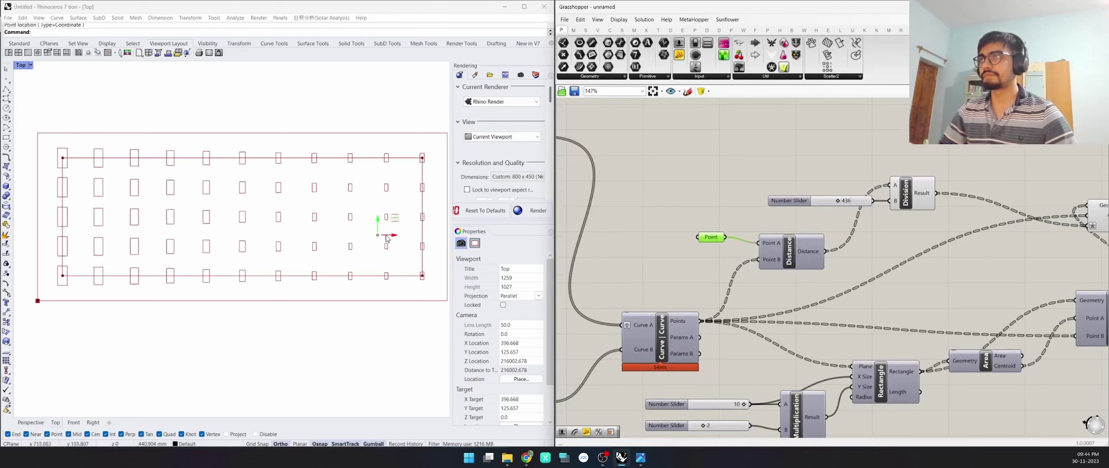
{"action": "left_click_drag", "start_coordinate": [378, 222], "coordinate": [80, 159]}
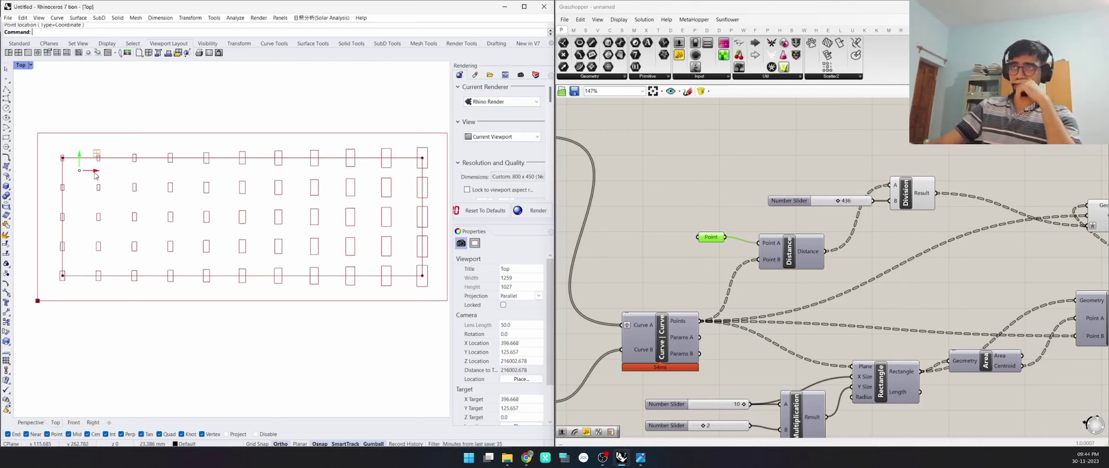
{"action": "left_click_drag", "start_coordinate": [95, 175], "coordinate": [261, 168]}
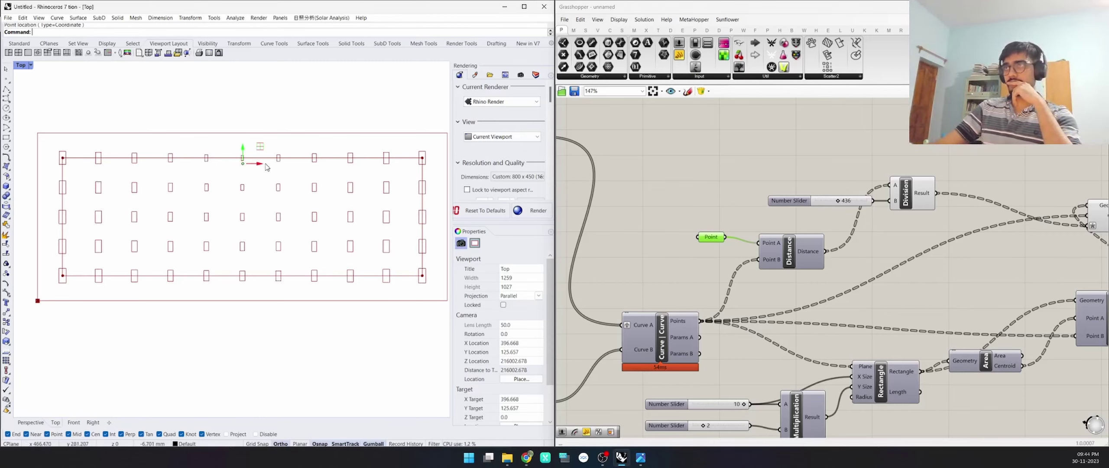
{"action": "left_click_drag", "start_coordinate": [258, 166], "coordinate": [330, 163]}
{"action": "left_click", "coordinate": [675, 179]}
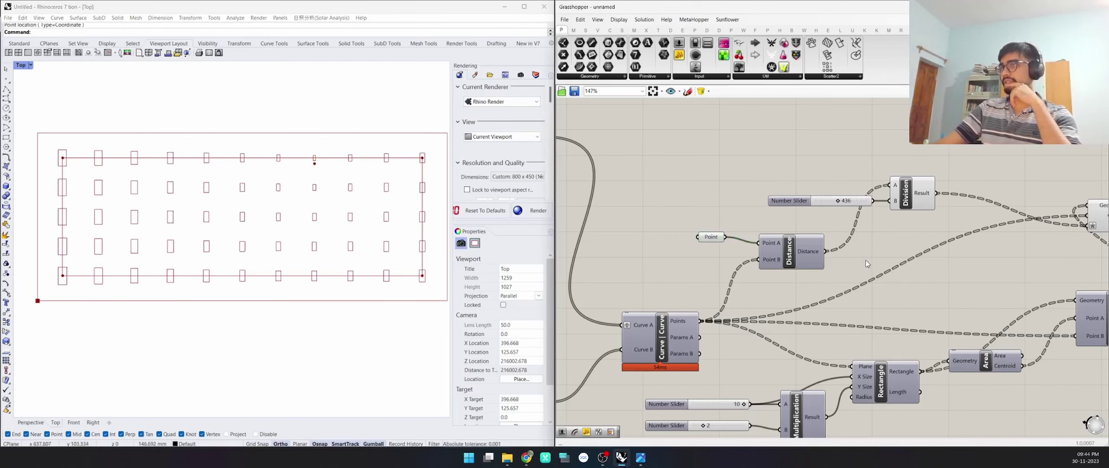
Add a Rotate component to the definition and place it in the free space below Division.
{"action": "double_click", "coordinate": [710, 187]}
{"action": "type", "text": "rotate"}
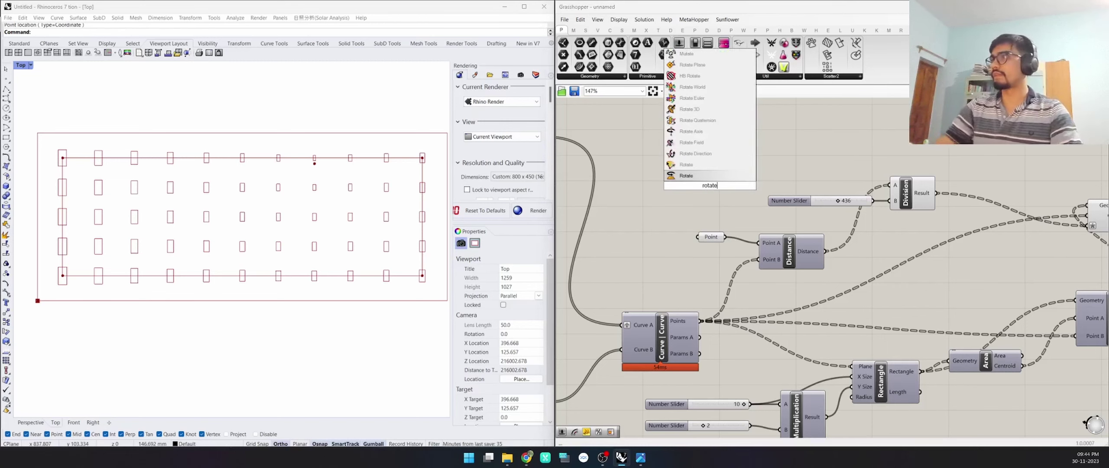
{"action": "left_click", "coordinate": [691, 177]}
{"action": "left_click_drag", "start_coordinate": [706, 189], "coordinate": [966, 162]}
{"action": "right_click_drag", "start_coordinate": [973, 193], "coordinate": [819, 198]}
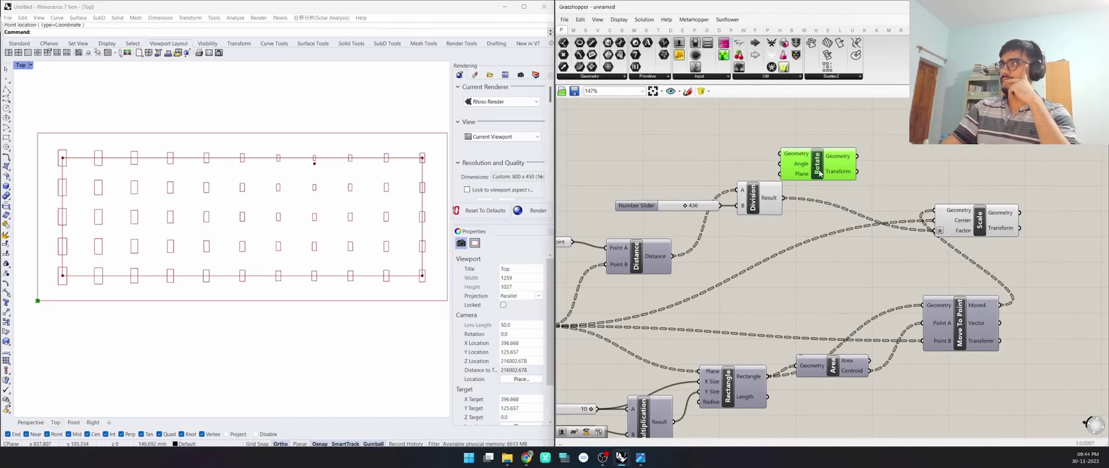
{"action": "left_click_drag", "start_coordinate": [818, 160], "coordinate": [814, 302]}
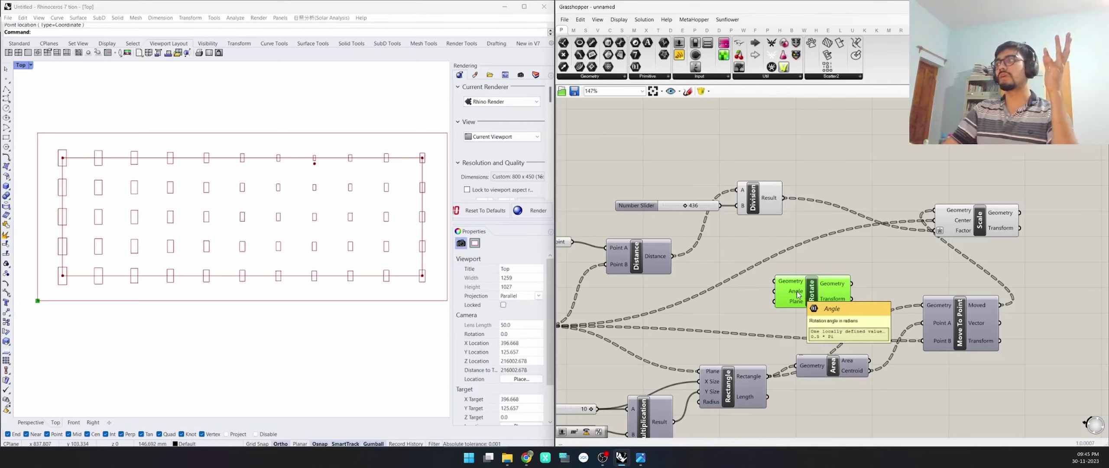
Switch Rotate's Angle input to degrees, place the component beyond Scale and connect Scale's Geometry output to its Geometry input.
{"action": "right_click", "coordinate": [783, 296]}
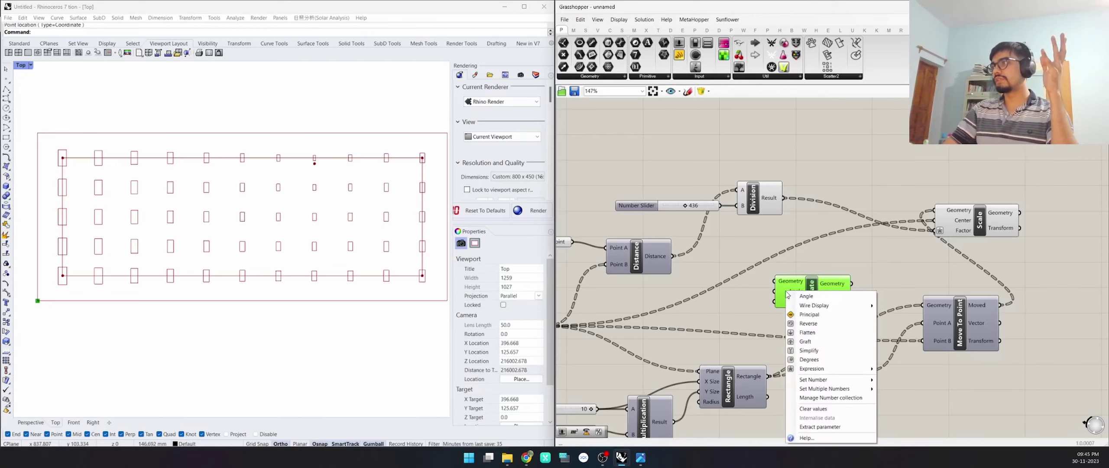
{"action": "left_click", "coordinate": [813, 362]}
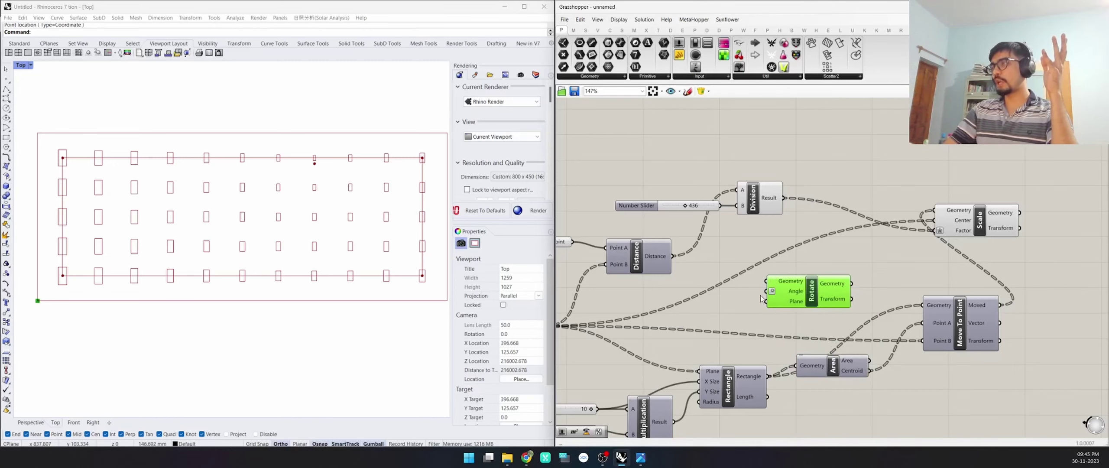
{"action": "left_click_drag", "start_coordinate": [808, 291], "coordinate": [885, 272]}
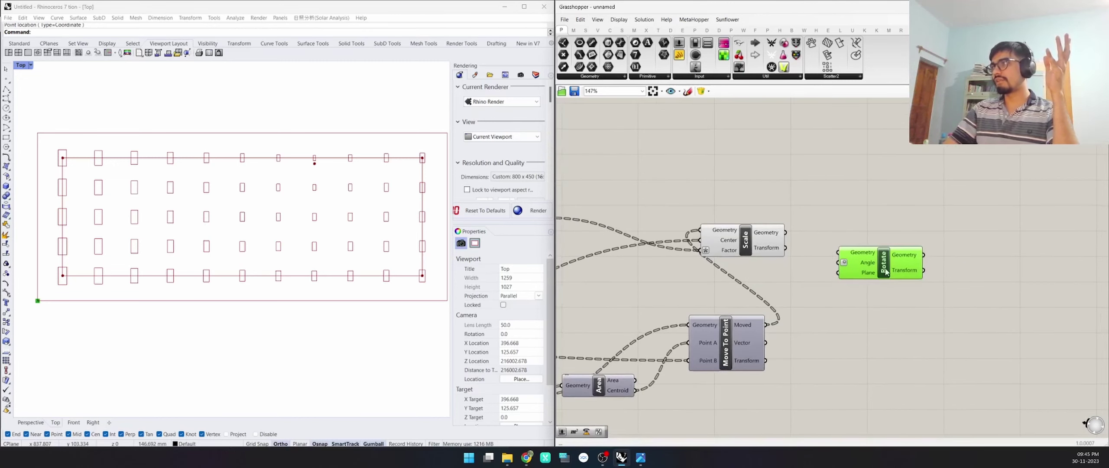
{"action": "left_click_drag", "start_coordinate": [786, 234], "coordinate": [925, 258]}
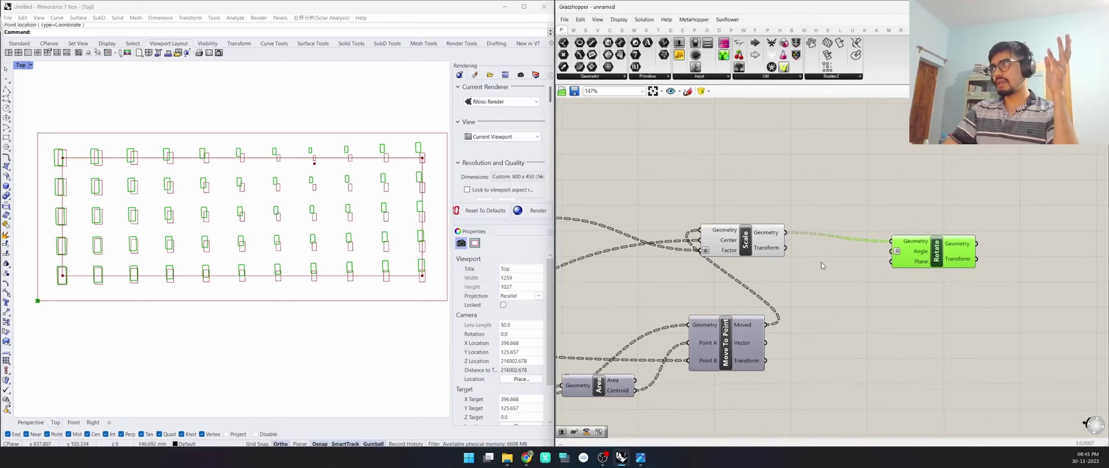
Add an Area component for the scaled rectangles and use its Centroid output as Rotate's Plane.
{"action": "double_click", "coordinate": [823, 191]}
{"action": "type", "text": "area"}
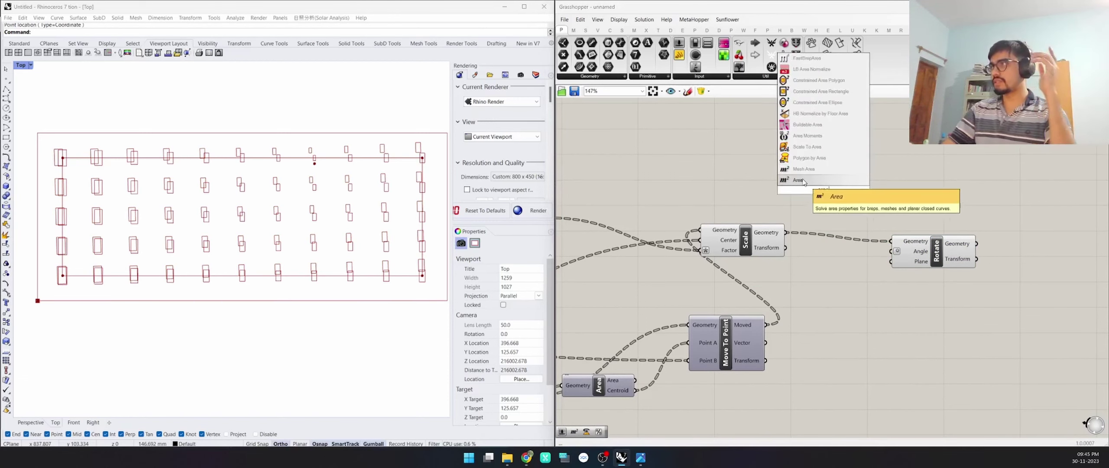
{"action": "left_click", "coordinate": [799, 180]}
{"action": "left_click_drag", "start_coordinate": [786, 233], "coordinate": [964, 261]}
{"action": "scroll", "coordinate": [874, 282], "scroll_direction": "down", "scroll_amount": 3}
{"action": "scroll", "coordinate": [685, 245], "scroll_direction": "up", "scroll_amount": 3}
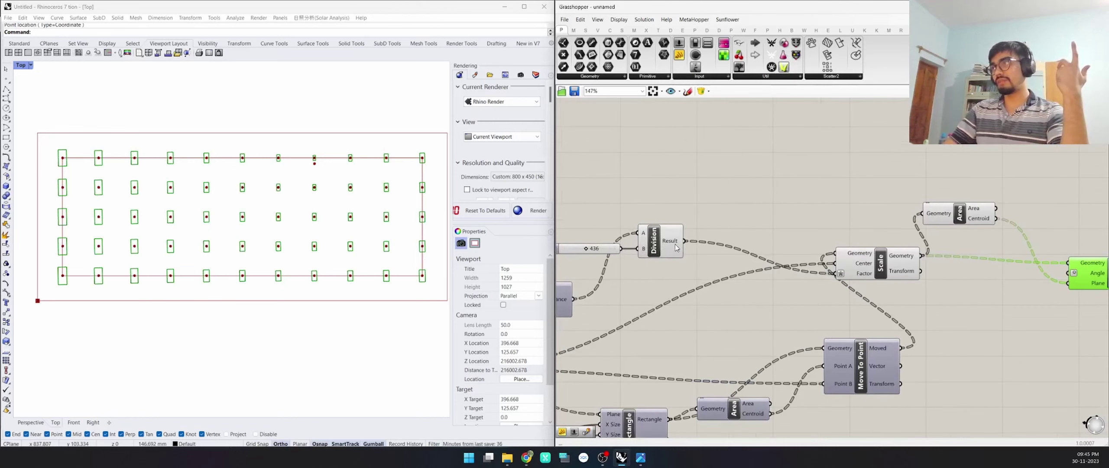
Duplicate Division with its slider, connect its Result to Rotate's Angle and set the duplicated slider to 28.
{"action": "left_click_drag", "start_coordinate": [705, 113], "coordinate": [595, 262]}
{"action": "left_click_drag", "start_coordinate": [694, 315], "coordinate": [1068, 273], "text": "alt"}
{"action": "mouse_move", "coordinate": [659, 342]}
{"action": "left_mouse_down"}
{"action": "mouse_move", "coordinate": [640, 345]}
{"action": "mouse_move", "coordinate": [669, 343]}
{"action": "mouse_move", "coordinate": [632, 350]}
{"action": "mouse_move", "coordinate": [640, 343]}
{"action": "left_mouse_up"}
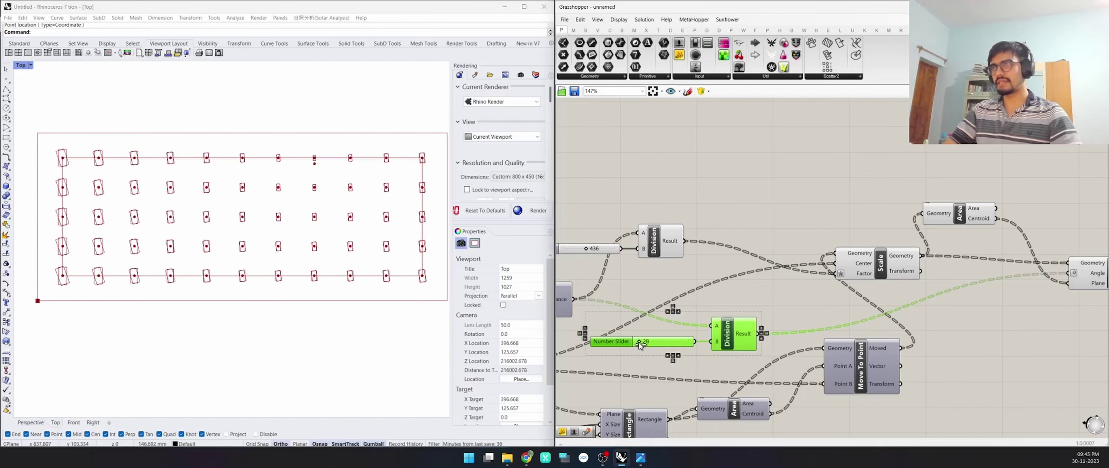
Turn off the preview of the Scale component and the Area component that measures its output, leaving Rotate's preview on.
{"action": "scroll", "coordinate": [820, 236], "scroll_direction": "down", "scroll_amount": 2}
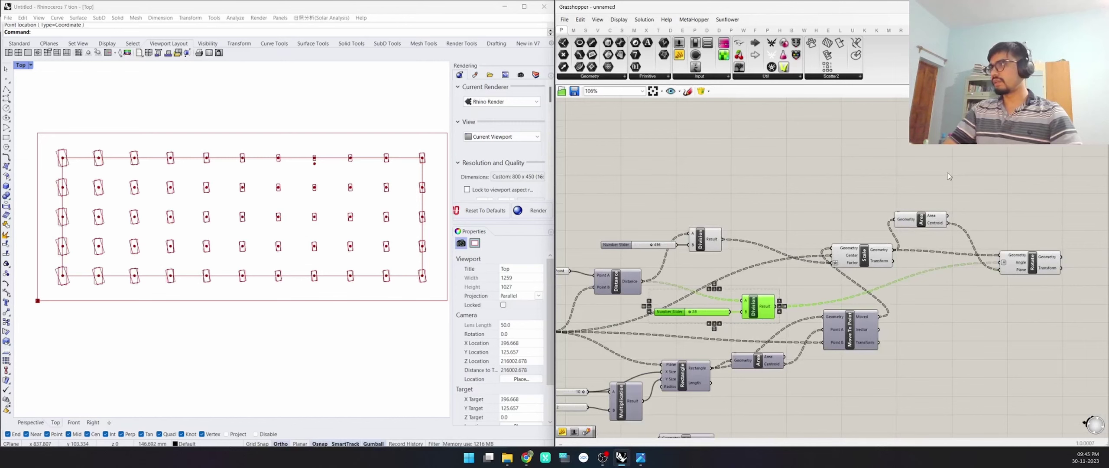
{"action": "left_click_drag", "start_coordinate": [949, 175], "coordinate": [643, 275]}
{"action": "middle_click", "coordinate": [868, 250]}
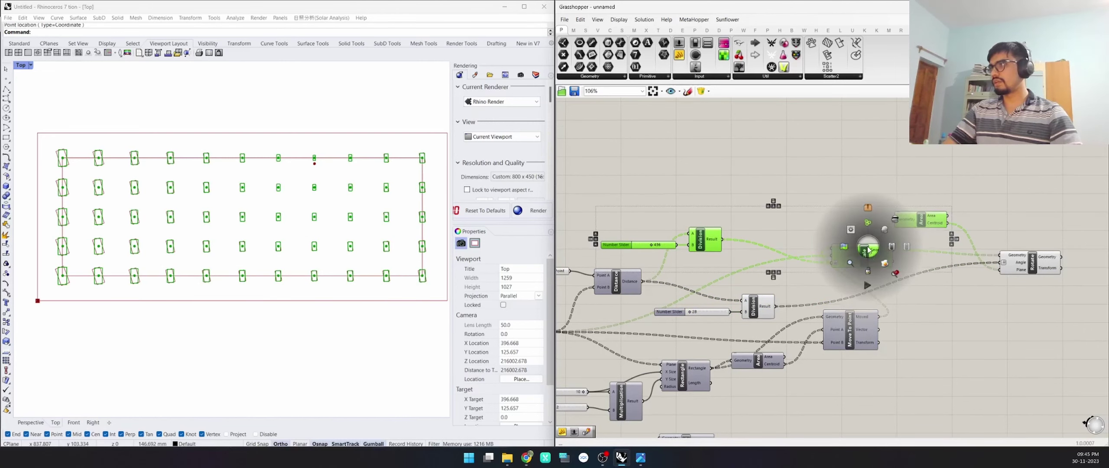
{"action": "left_click", "coordinate": [892, 219]}
{"action": "left_click", "coordinate": [833, 169]}
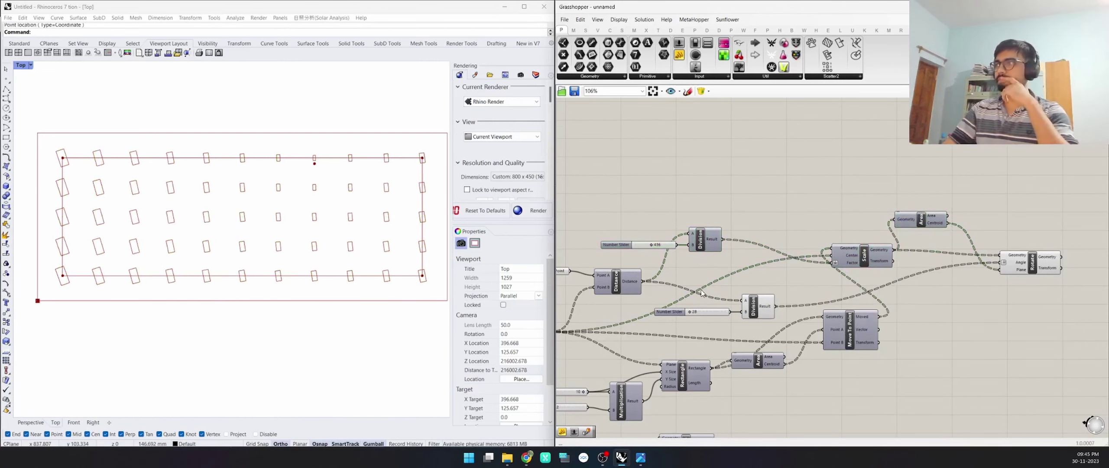
Add a number slider with the range 1<30, connect it to the angle Division's B input and set it to 8.
{"action": "scroll", "coordinate": [689, 312], "scroll_direction": "up", "scroll_amount": 7}
{"action": "left_click", "coordinate": [764, 310]}
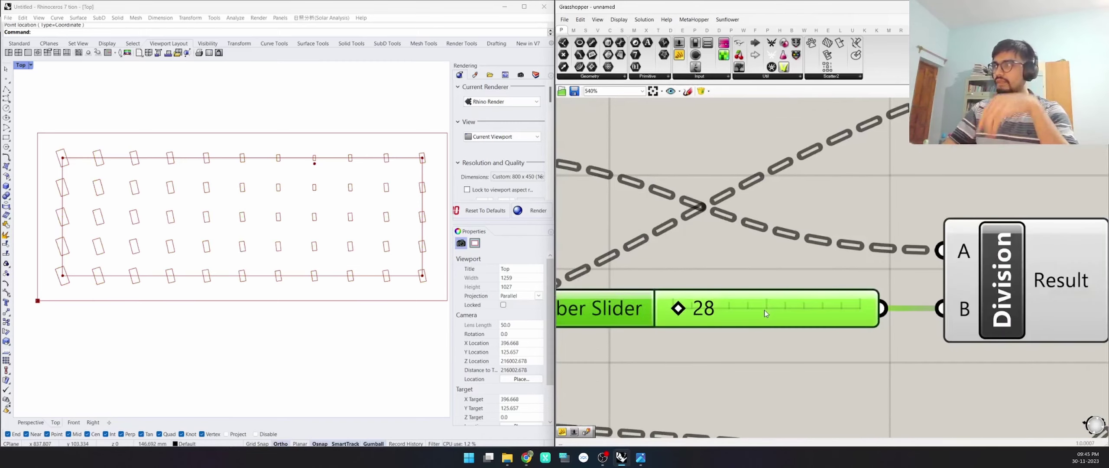
{"action": "left_click", "coordinate": [756, 361]}
{"action": "double_click", "coordinate": [756, 360]}
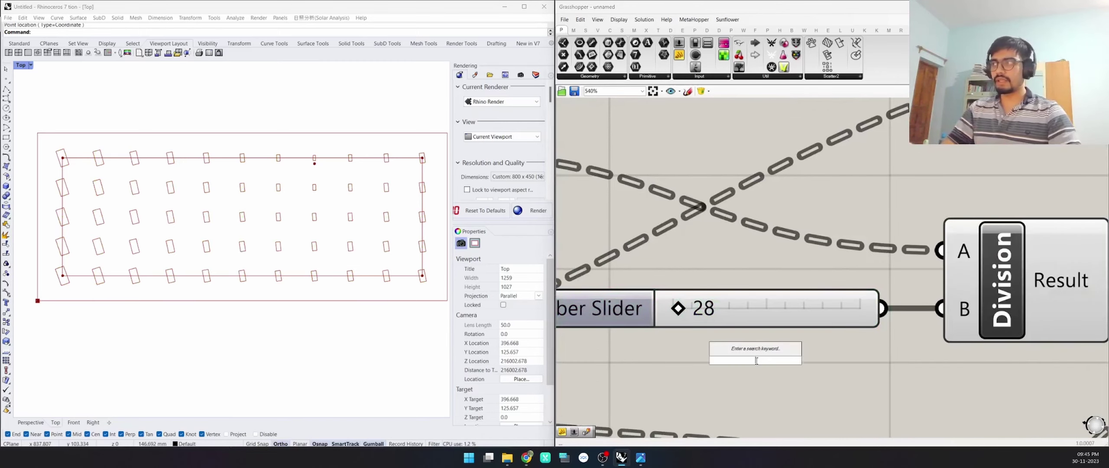
{"action": "type", "text": "1"}
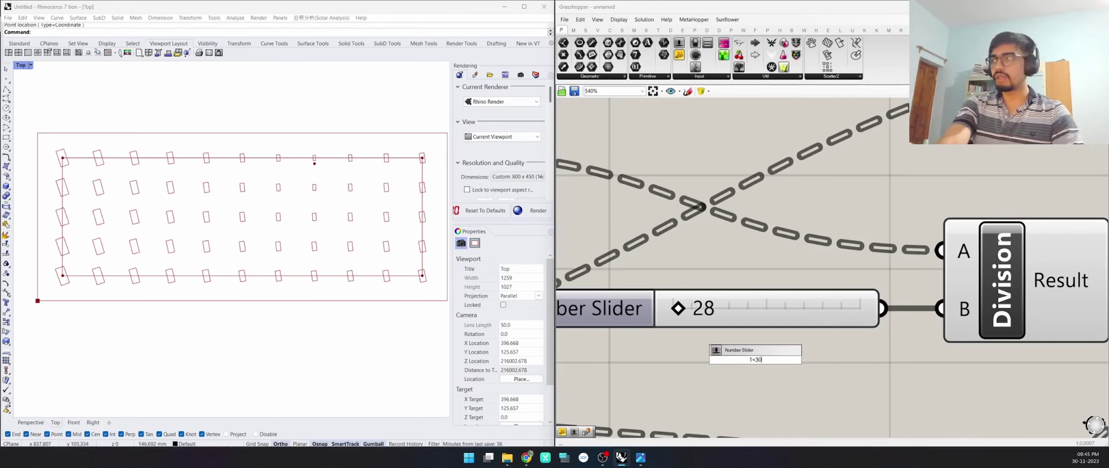
{"action": "type", "text": "<30"}
{"action": "key", "text": "Return"}
{"action": "left_click_drag", "start_coordinate": [947, 366], "coordinate": [952, 309]}
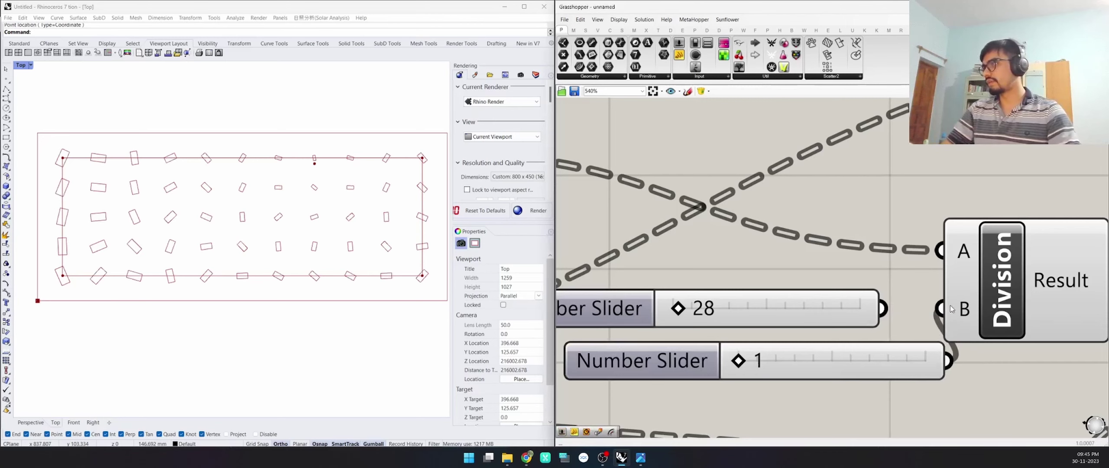
{"action": "left_click_drag", "start_coordinate": [740, 362], "coordinate": [786, 365]}
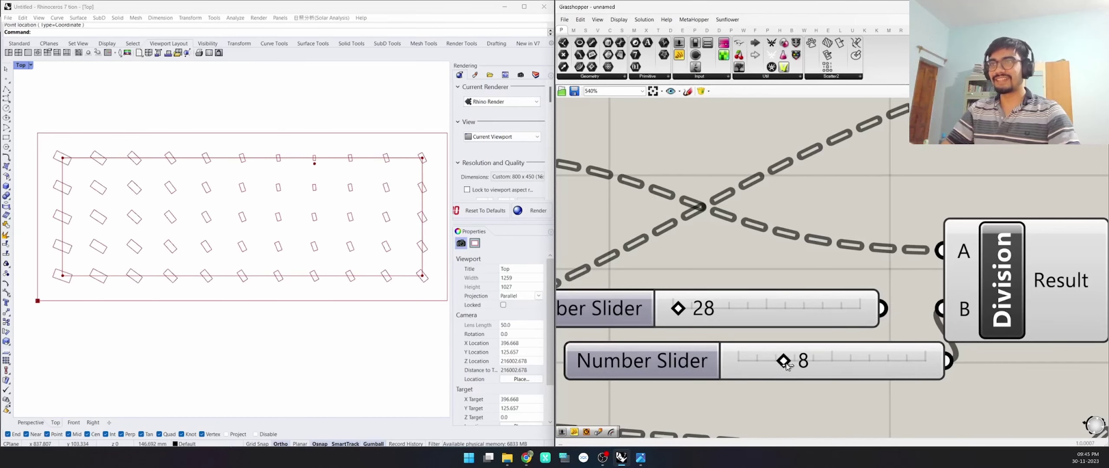
Delete the disconnected number slider beside the angle Division.
{"action": "scroll", "coordinate": [783, 363], "scroll_direction": "down", "scroll_amount": 3}
{"action": "left_click", "coordinate": [624, 285]}
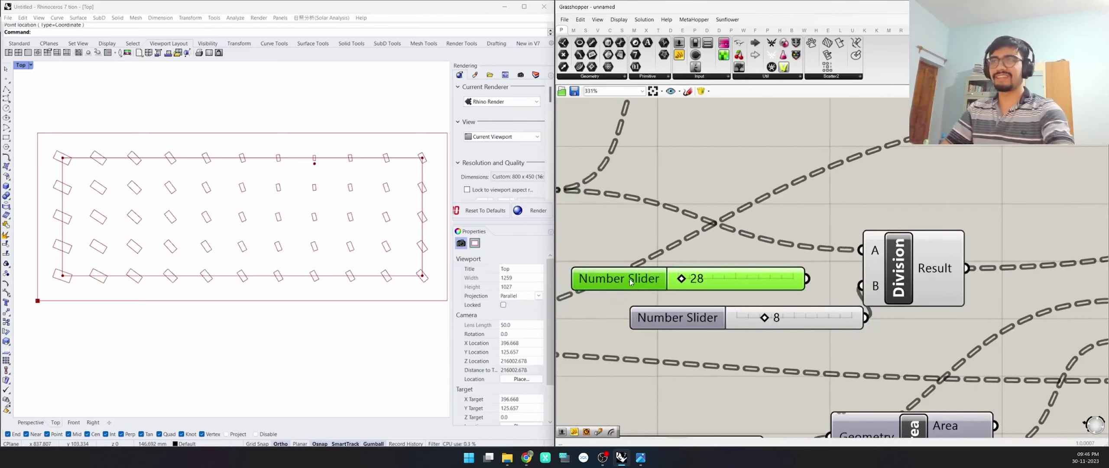
{"action": "key", "text": "Delete"}
Set the scale factor Division's number slider to 315 and review the whole panel of rotated rectangles.
{"action": "scroll", "coordinate": [180, 225], "scroll_direction": "down", "scroll_amount": 6}
{"action": "scroll", "coordinate": [221, 234], "scroll_direction": "up", "scroll_amount": 6}
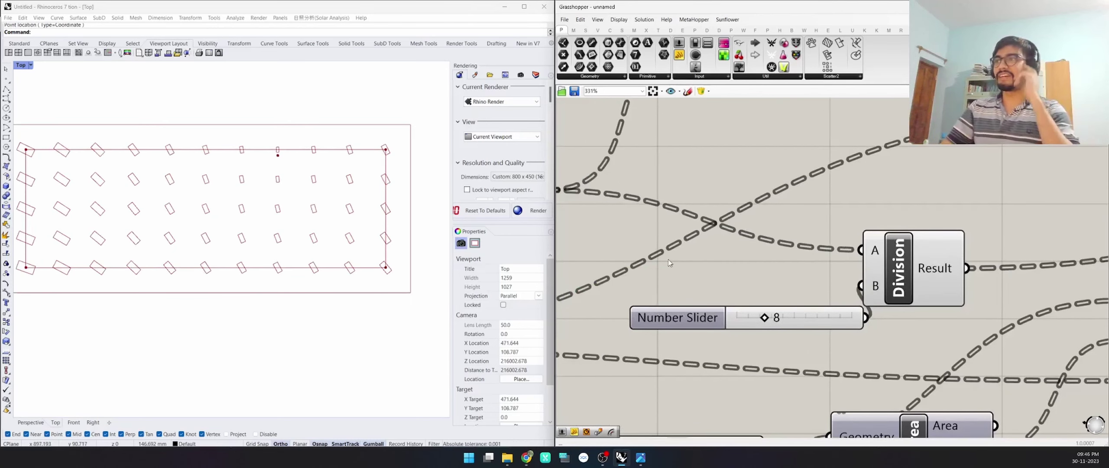
{"action": "scroll", "coordinate": [987, 281], "scroll_direction": "down", "scroll_amount": 4}
{"action": "scroll", "coordinate": [761, 179], "scroll_direction": "up", "scroll_amount": 3}
{"action": "left_click_drag", "start_coordinate": [783, 173], "coordinate": [770, 174]}
{"action": "right_click_drag", "start_coordinate": [117, 234], "coordinate": [252, 221]}
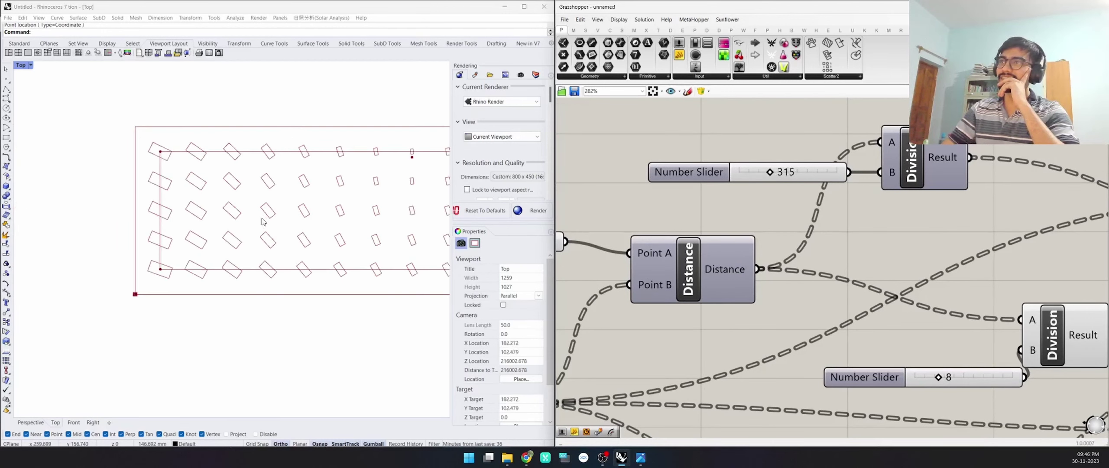
{"action": "scroll", "coordinate": [250, 223], "scroll_direction": "down", "scroll_amount": 6}
{"action": "scroll", "coordinate": [173, 226], "scroll_direction": "up", "scroll_amount": 6}
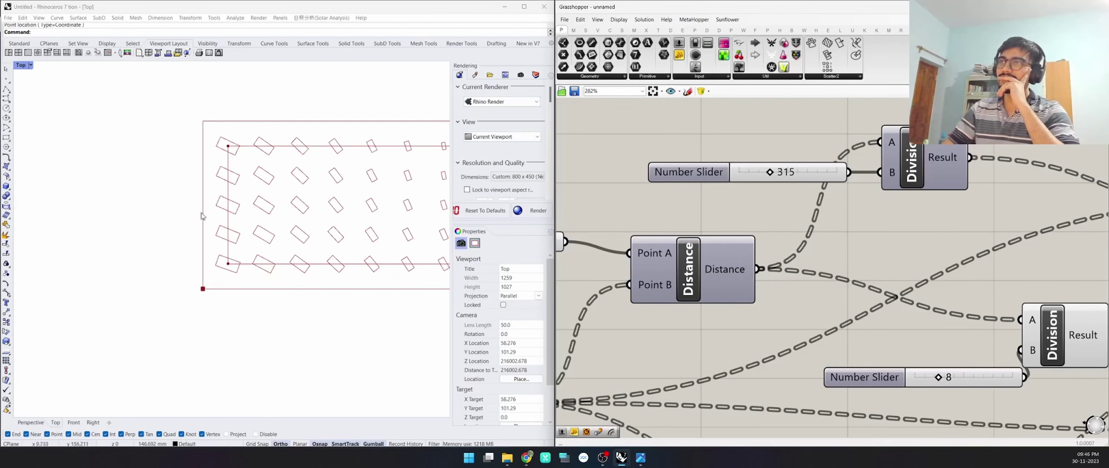
{"action": "scroll", "coordinate": [187, 215], "scroll_direction": "down", "scroll_amount": 8}
{"action": "scroll", "coordinate": [300, 203], "scroll_direction": "up", "scroll_amount": 6}
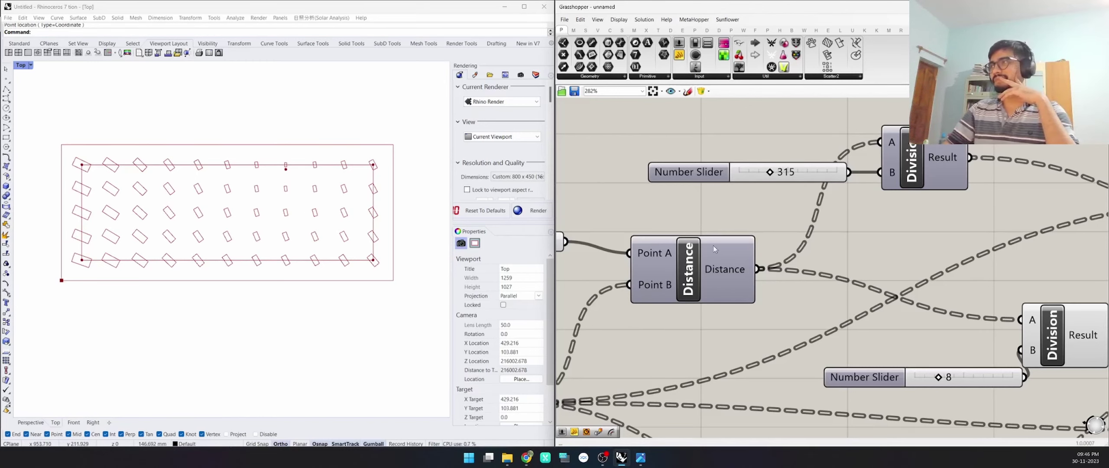
Move the attractor point to the upper-left end of the panel's grid and review the rotated rectangles.
{"action": "scroll", "coordinate": [712, 246], "scroll_direction": "down", "scroll_amount": 6}
{"action": "right_click_drag", "start_coordinate": [927, 256], "coordinate": [830, 272]}
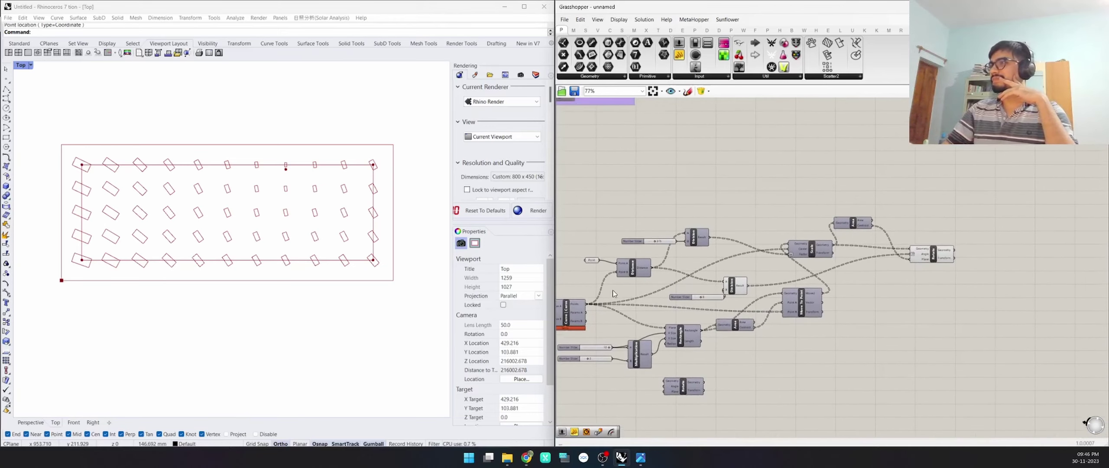
{"action": "scroll", "coordinate": [593, 256], "scroll_direction": "up", "scroll_amount": 2}
{"action": "left_click", "coordinate": [591, 260]}
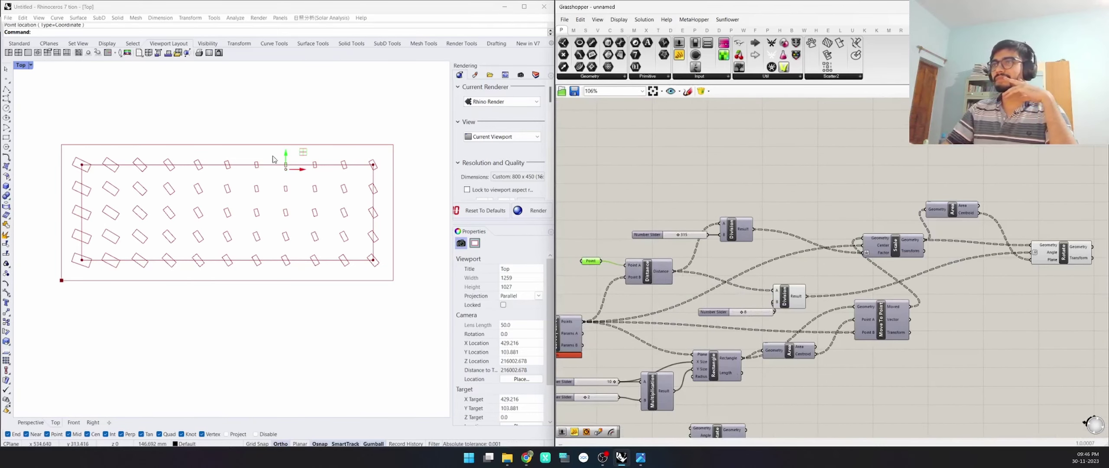
{"action": "left_click_drag", "start_coordinate": [302, 171], "coordinate": [104, 170]}
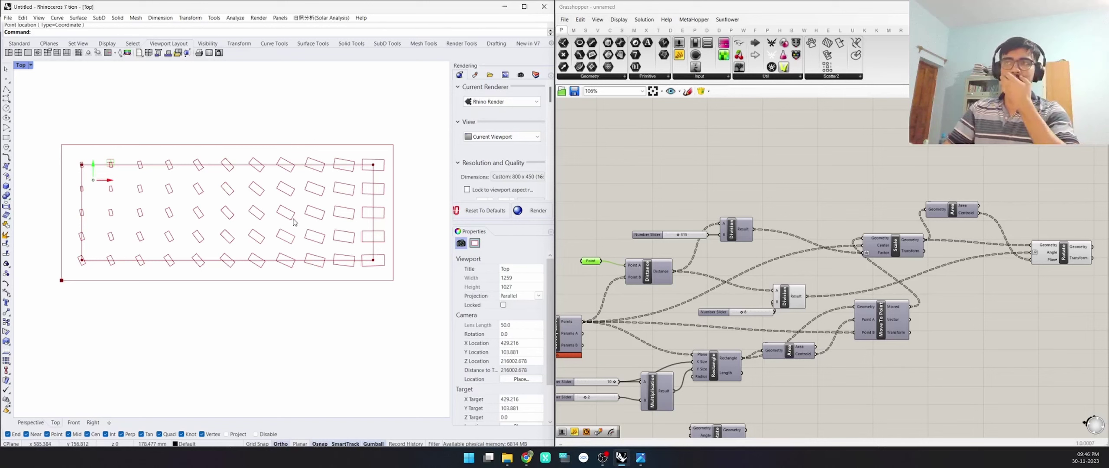
{"action": "scroll", "coordinate": [153, 201], "scroll_direction": "up", "scroll_amount": 2}
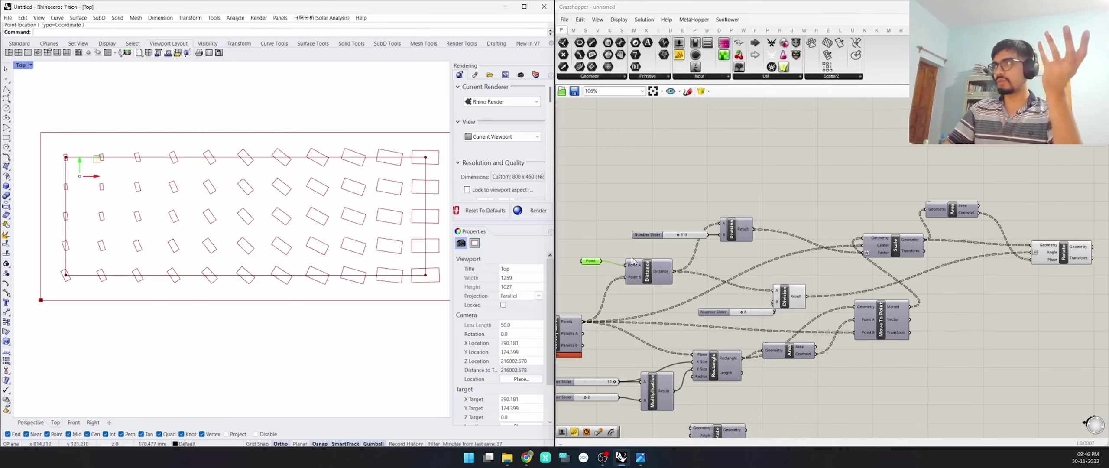
Examine the Tree Branch, Curve | Curve and Multiplication components and the sliders that determine the grid points and rectangle sizes.
{"action": "scroll", "coordinate": [868, 280], "scroll_direction": "down", "scroll_amount": 3}
{"action": "scroll", "coordinate": [698, 313], "scroll_direction": "up", "scroll_amount": 7}
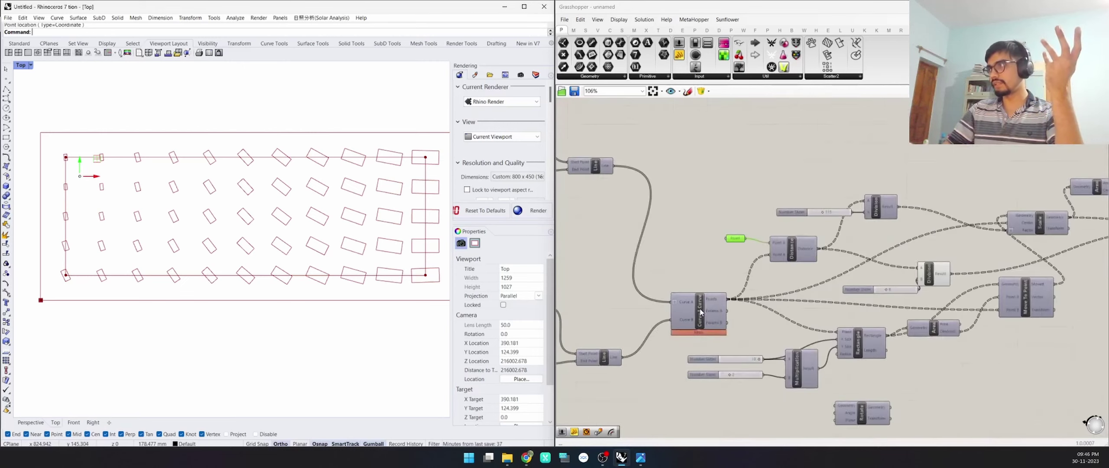
{"action": "left_click", "coordinate": [694, 235]}
{"action": "scroll", "coordinate": [794, 230], "scroll_direction": "down", "scroll_amount": 4}
{"action": "scroll", "coordinate": [720, 273], "scroll_direction": "down", "scroll_amount": 2}
{"action": "right_click_drag", "start_coordinate": [692, 302], "coordinate": [749, 273]}
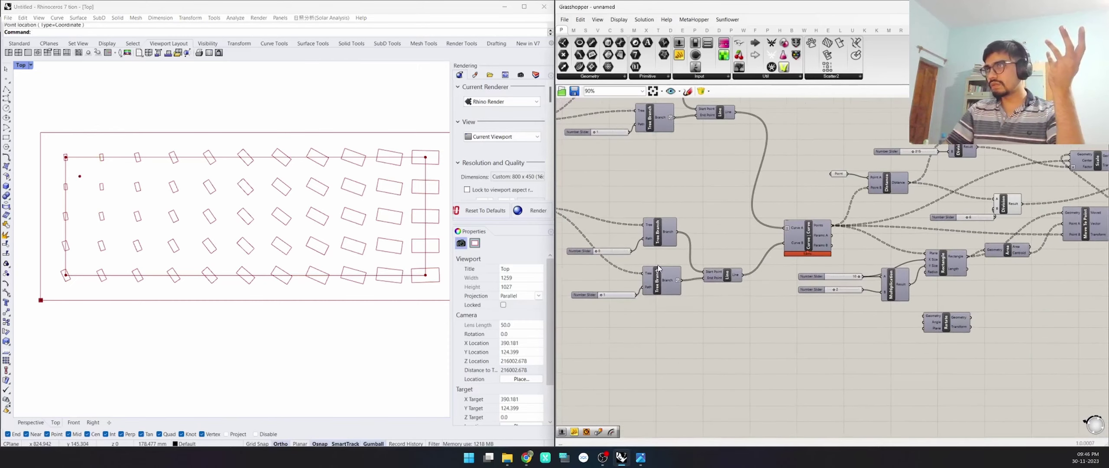
{"action": "scroll", "coordinate": [658, 265], "scroll_direction": "up", "scroll_amount": 4}
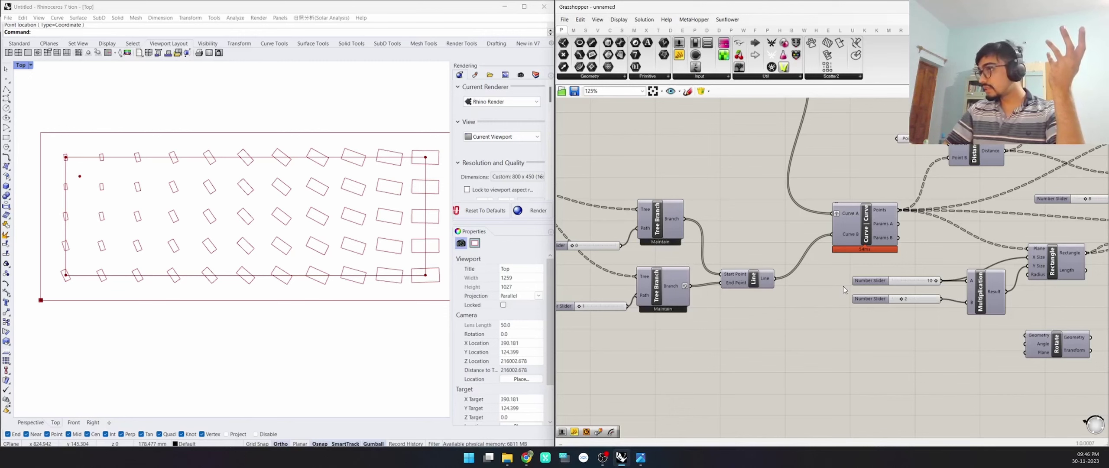
{"action": "right_click_drag", "start_coordinate": [895, 301], "coordinate": [797, 334]}
{"action": "scroll", "coordinate": [797, 336], "scroll_direction": "down", "scroll_amount": 2}
{"action": "right_click_drag", "start_coordinate": [936, 296], "coordinate": [833, 324]}
{"action": "scroll", "coordinate": [833, 324], "scroll_direction": "up", "scroll_amount": 4}
{"action": "left_click", "coordinate": [834, 324]}
{"action": "left_click_drag", "start_coordinate": [736, 353], "coordinate": [740, 370]}
{"action": "left_click", "coordinate": [606, 372]}
{"action": "right_click_drag", "start_coordinate": [697, 389], "coordinate": [684, 333]}
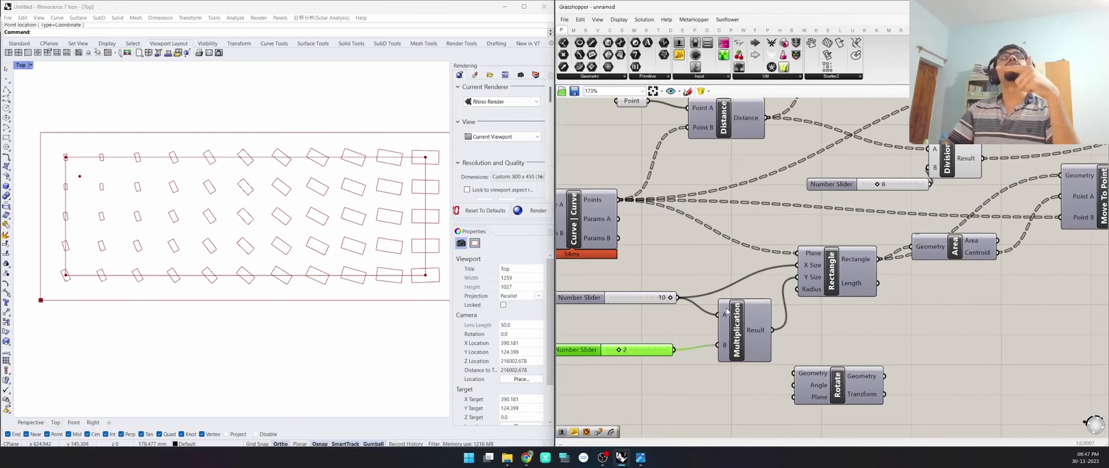
{"action": "mouse_move", "coordinate": [725, 310]}
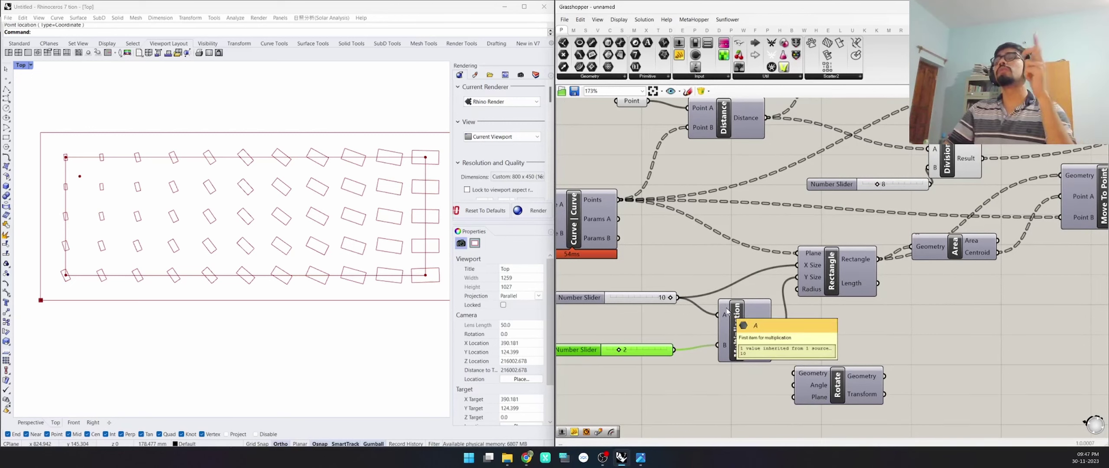
Add an Addition component and connect the slider of 2 that feeds Multiplication to its A input.
{"action": "right_click", "coordinate": [695, 378]}
{"action": "left_click", "coordinate": [689, 394]}
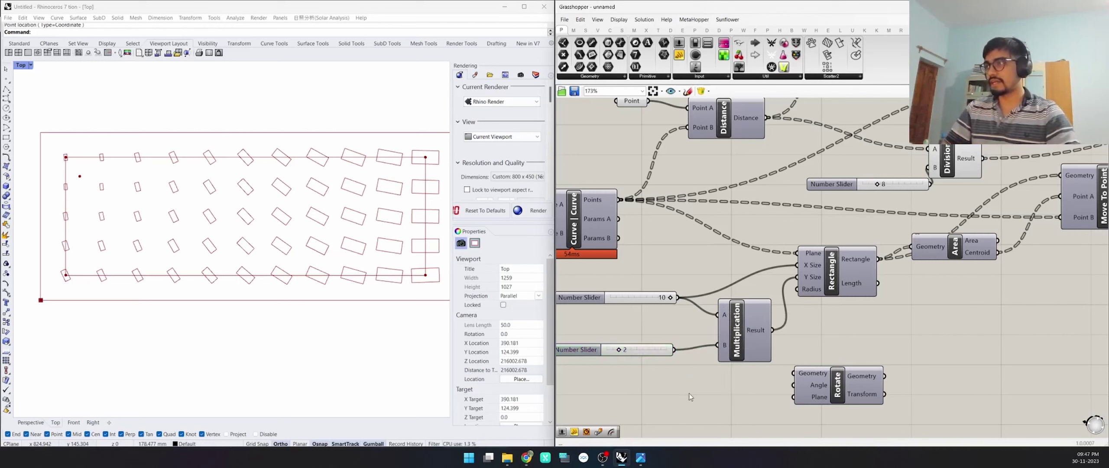
{"action": "type", "text": "add"}
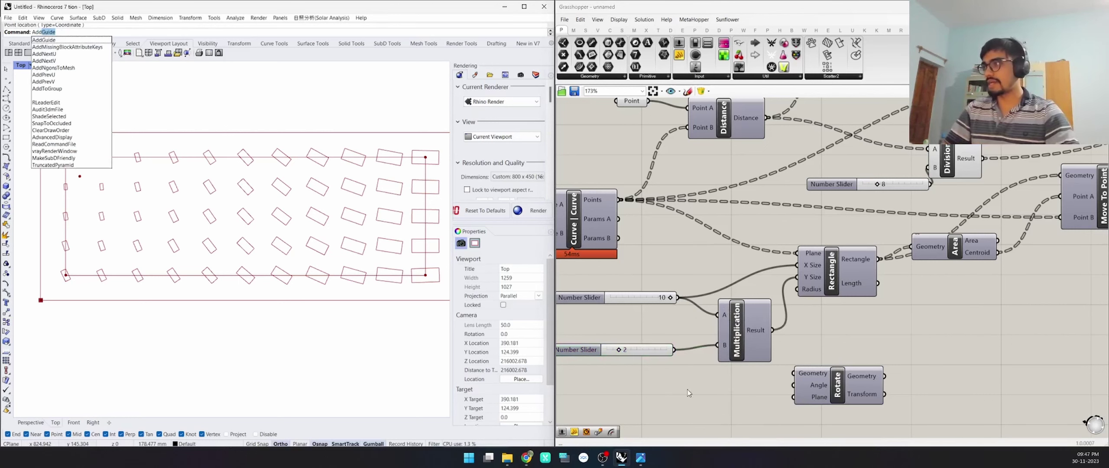
{"action": "double_click", "coordinate": [688, 389]}
{"action": "type", "text": "add"}
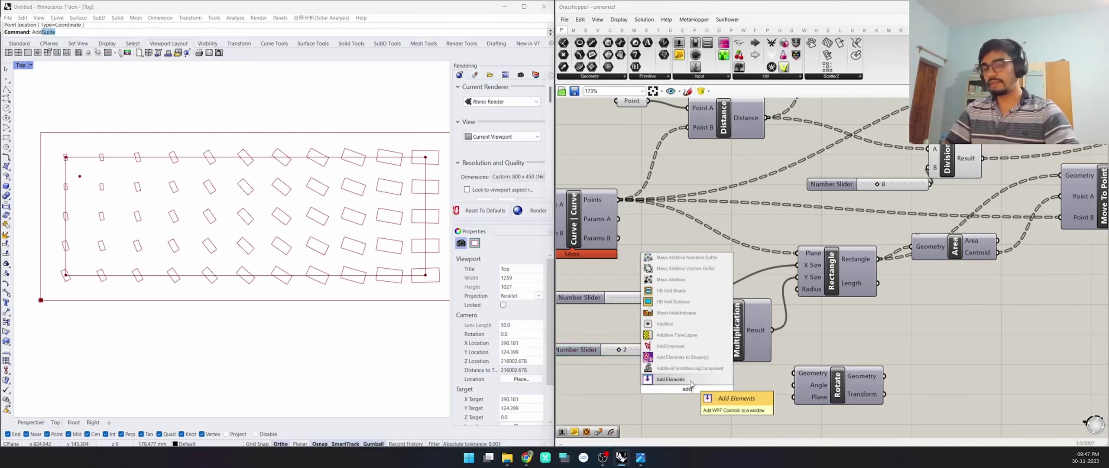
{"action": "type", "text": "ition"}
{"action": "left_click", "coordinate": [682, 379]}
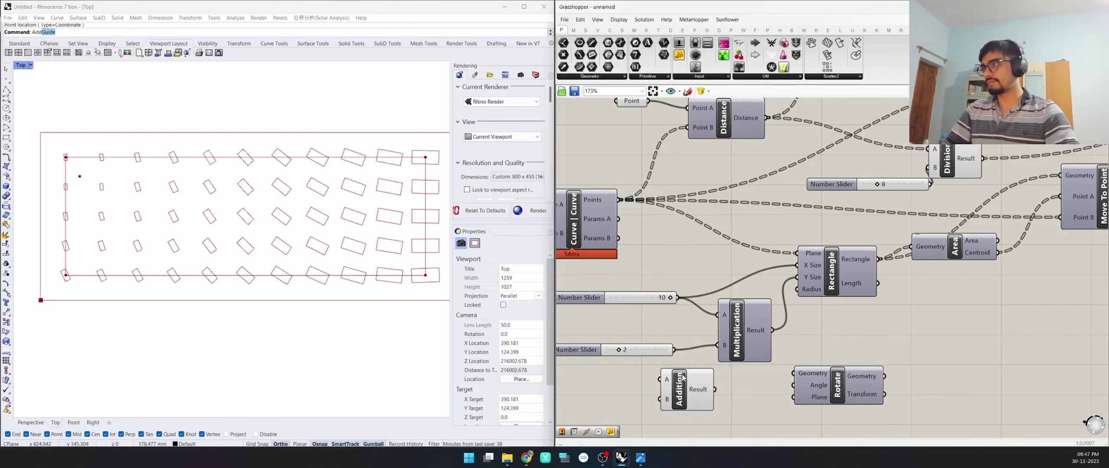
{"action": "left_click_drag", "start_coordinate": [674, 350], "coordinate": [660, 379]}
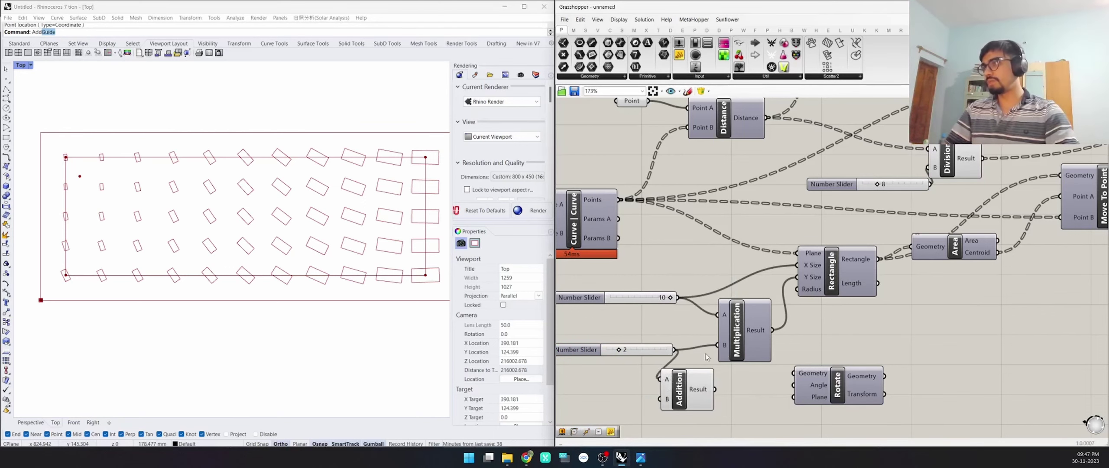
Duplicate the scale factor Division together with its number slider of 315.
{"action": "scroll", "coordinate": [707, 355], "scroll_direction": "down", "scroll_amount": 4}
{"action": "right_click_drag", "start_coordinate": [885, 216], "coordinate": [859, 222]}
{"action": "scroll", "coordinate": [780, 243], "scroll_direction": "up", "scroll_amount": 3}
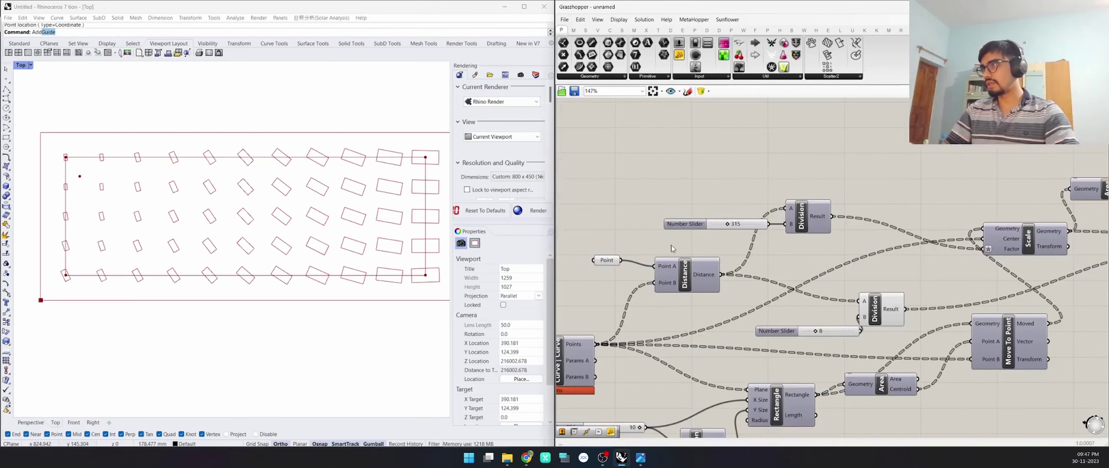
{"action": "right_click_drag", "start_coordinate": [688, 295], "coordinate": [798, 227]}
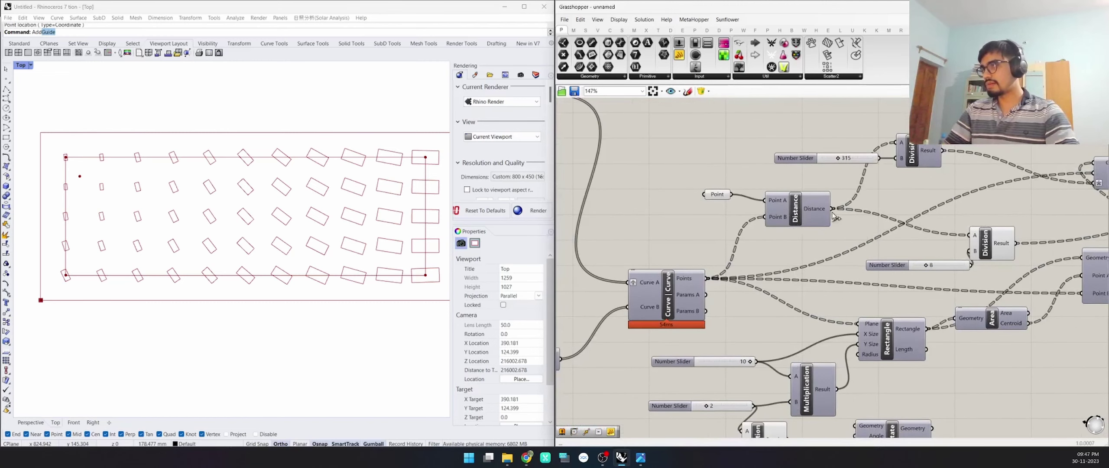
{"action": "right_click_drag", "start_coordinate": [862, 203], "coordinate": [788, 225]}
{"action": "left_click_drag", "start_coordinate": [850, 173], "coordinate": [859, 184]}
{"action": "left_click_drag", "start_coordinate": [886, 138], "coordinate": [780, 201]}
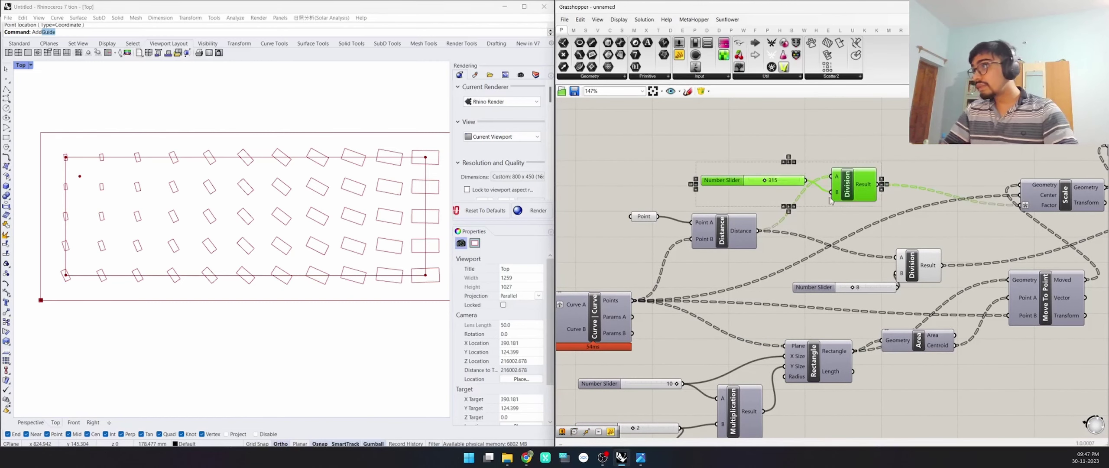
{"action": "left_click_drag", "start_coordinate": [856, 184], "coordinate": [866, 211], "text": "alt"}
Connect the duplicated Division's result to Addition's B input and Addition's result to Multiplication's B input, and move the slider of 2 aside.
{"action": "scroll", "coordinate": [917, 147], "scroll_direction": "down", "scroll_amount": 6}
{"action": "scroll", "coordinate": [831, 250], "scroll_direction": "up", "scroll_amount": 7}
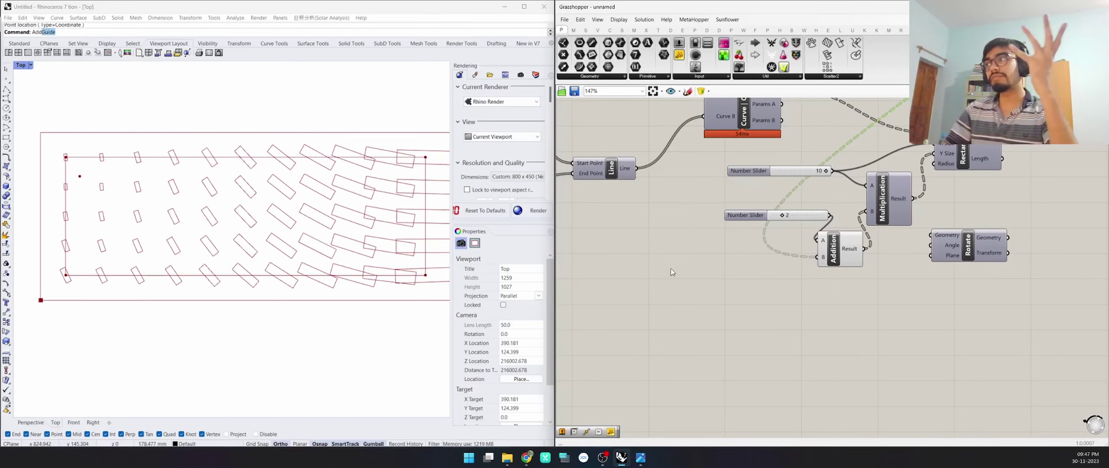
{"action": "mouse_move", "coordinate": [847, 251]}
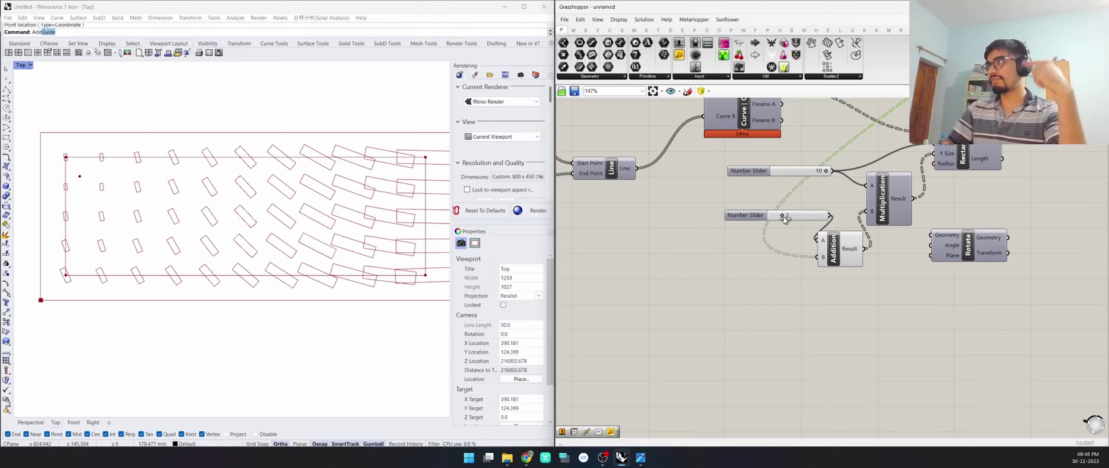
{"action": "left_click_drag", "start_coordinate": [784, 219], "coordinate": [710, 226]}
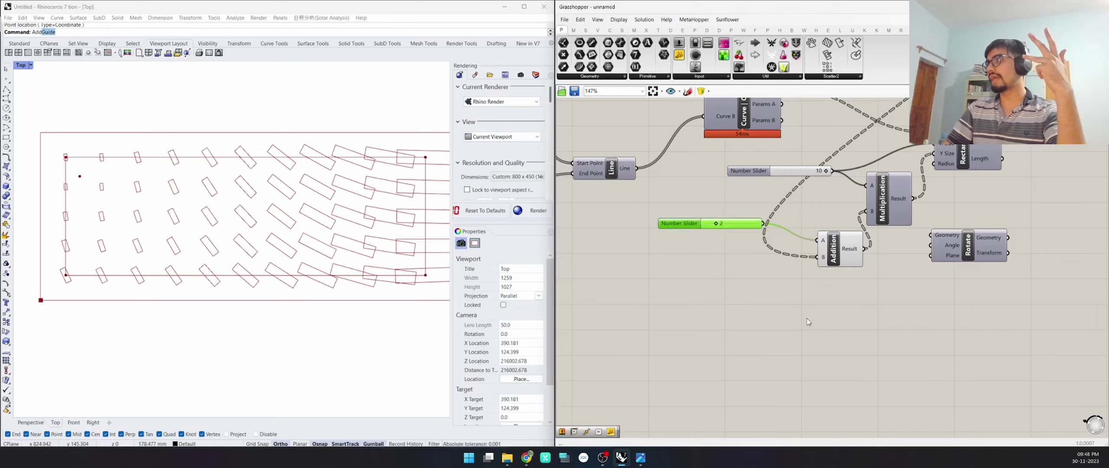
{"action": "left_click", "coordinate": [808, 321]}
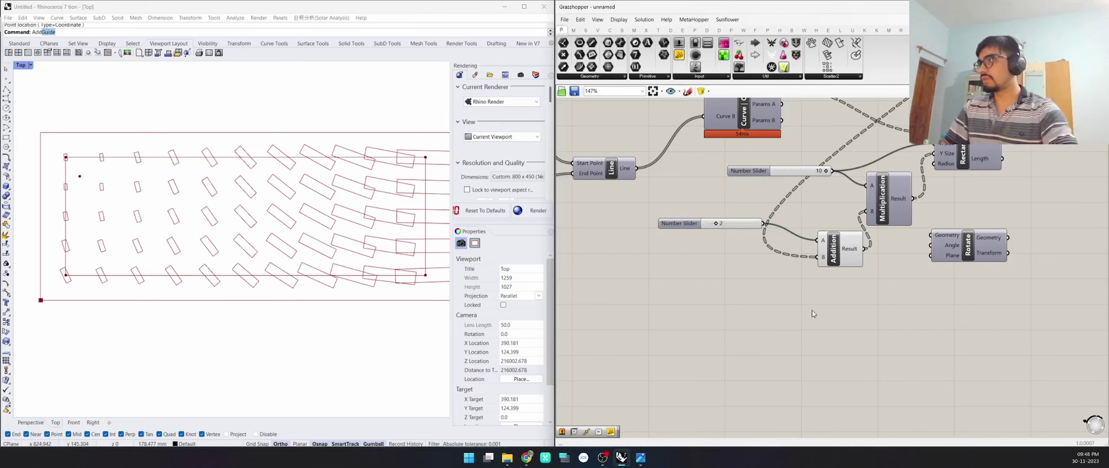
Add a Subtraction component with the slider in A and the duplicated Division's result in B, and connect its result to Multiplication's B input.
{"action": "double_click", "coordinate": [812, 310]}
{"action": "key", "text": "Return"}
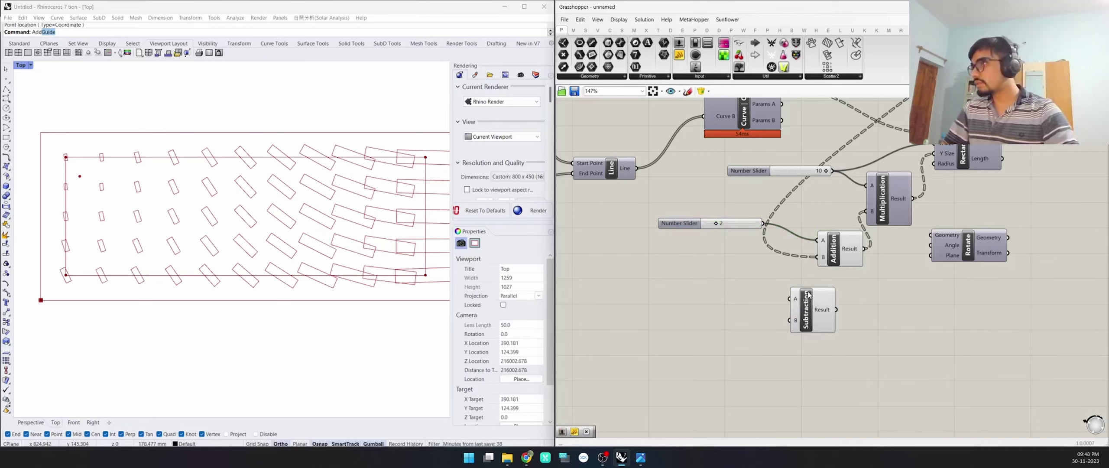
{"action": "left_click_drag", "start_coordinate": [763, 223], "coordinate": [789, 298]}
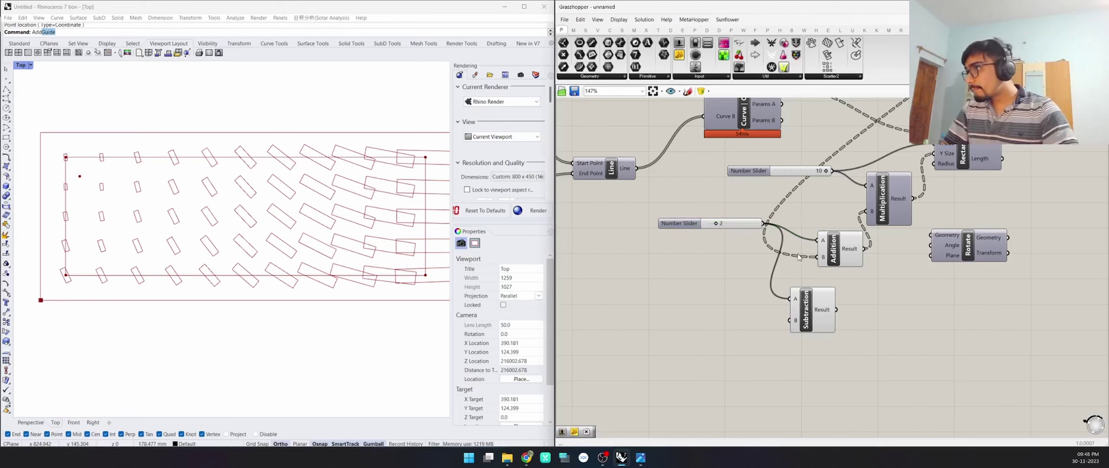
{"action": "left_click_drag", "start_coordinate": [807, 256], "coordinate": [866, 211]}
Set the slider feeding Subtraction to 4 and delete the Addition component and the leftover wire relay.
{"action": "left_click_drag", "start_coordinate": [717, 225], "coordinate": [604, 253]}
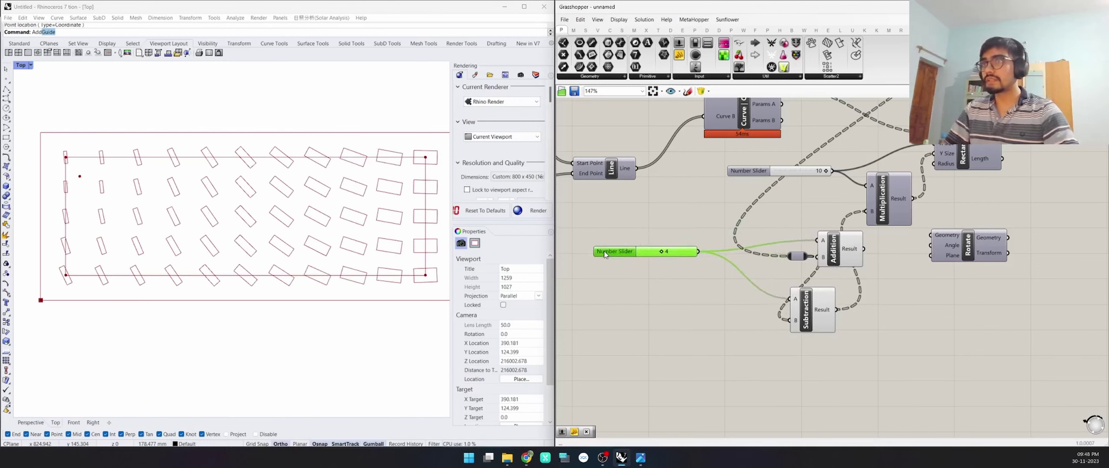
{"action": "left_click", "coordinate": [694, 310]}
{"action": "left_click", "coordinate": [836, 249]}
{"action": "key", "text": "Delete"}
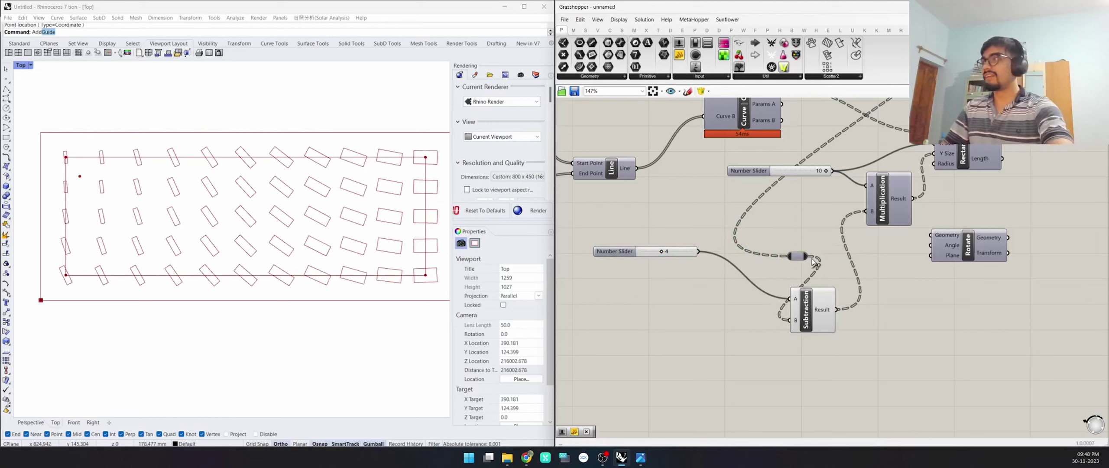
{"action": "left_click", "coordinate": [798, 258]}
{"action": "key", "text": "Delete"}
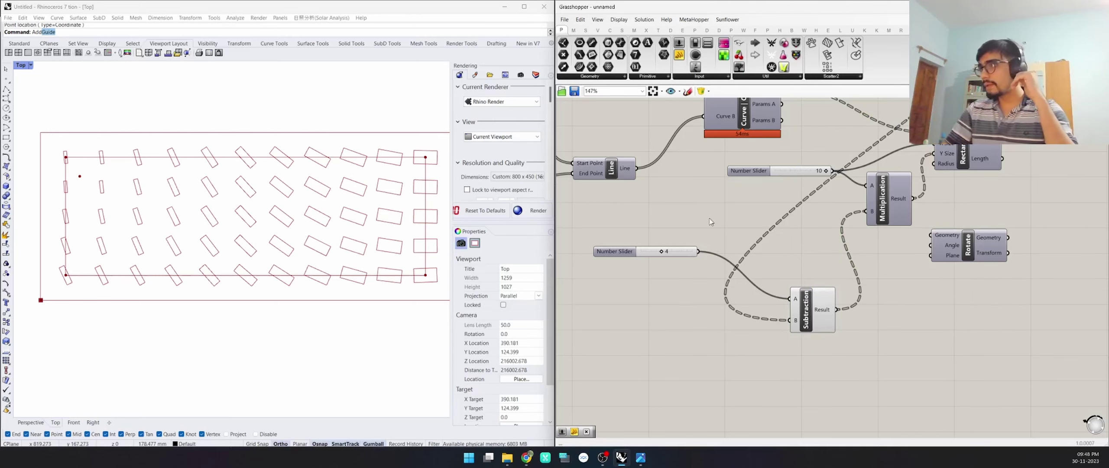
Move the Subtraction component slightly closer to Multiplication and inspect the values reaching Multiplication's B input.
{"action": "scroll", "coordinate": [681, 243], "scroll_direction": "up", "scroll_amount": 1}
{"action": "left_click_drag", "start_coordinate": [660, 253], "coordinate": [658, 253]}
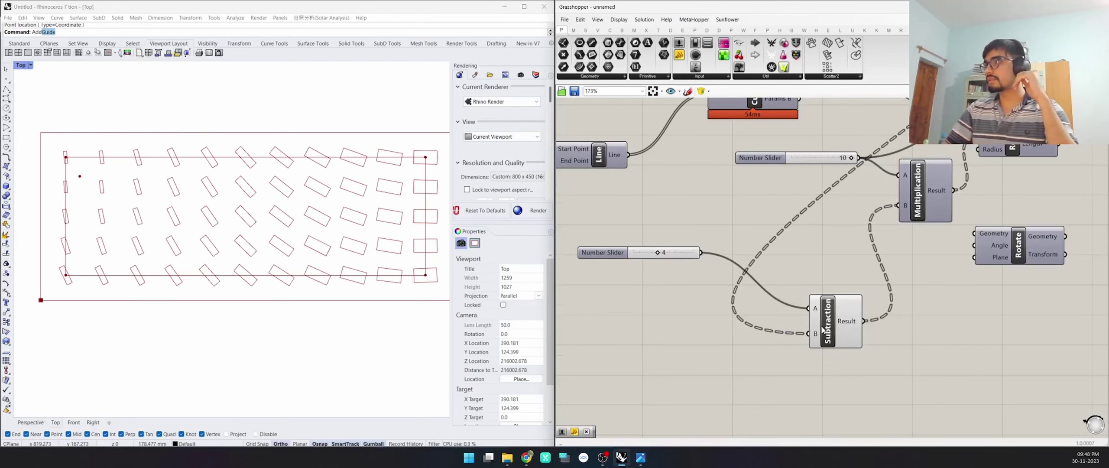
{"action": "left_click_drag", "start_coordinate": [845, 335], "coordinate": [844, 314]}
{"action": "scroll", "coordinate": [826, 303], "scroll_direction": "down", "scroll_amount": 5}
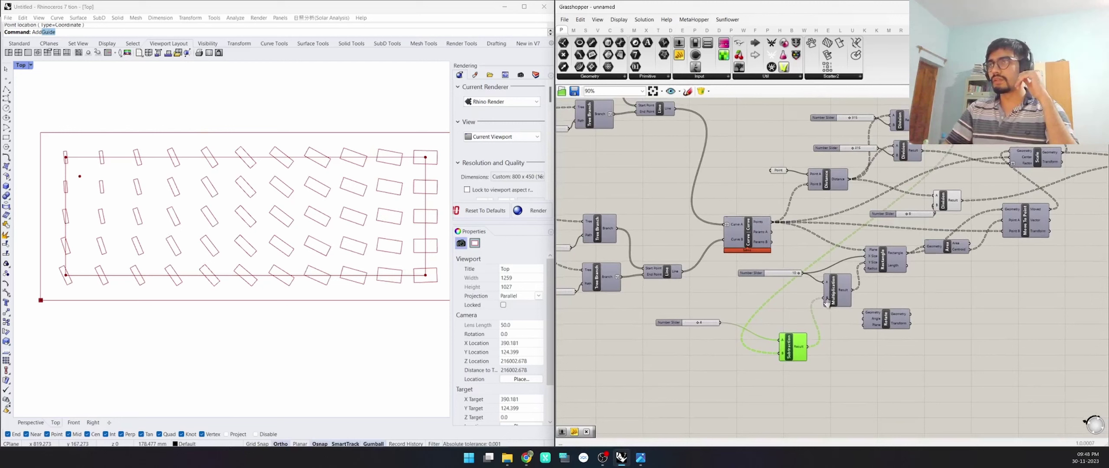
{"action": "mouse_move", "coordinate": [827, 306]}
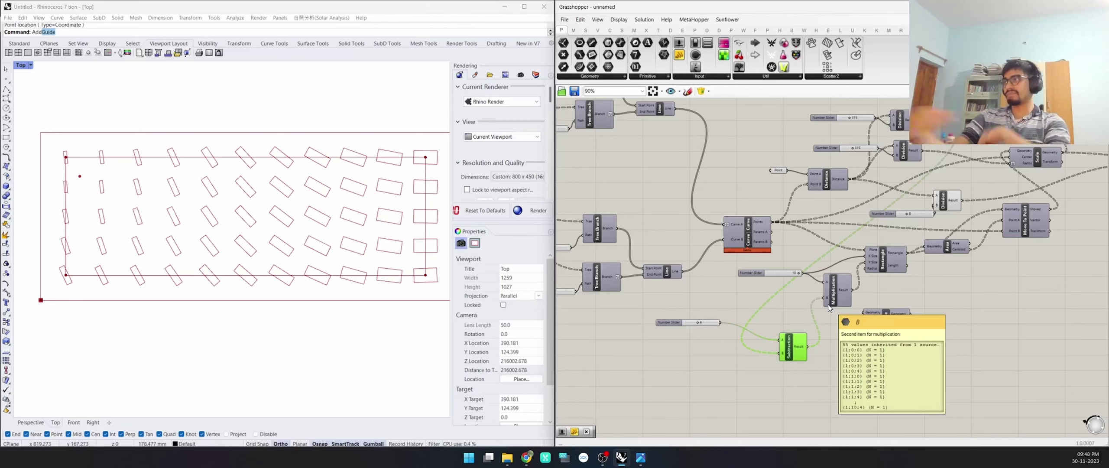
Move the attractor point to the grid's upper right, its bottom middle and finally its lower-left corner, and review the panel and definition.
{"action": "left_click", "coordinate": [775, 171]}
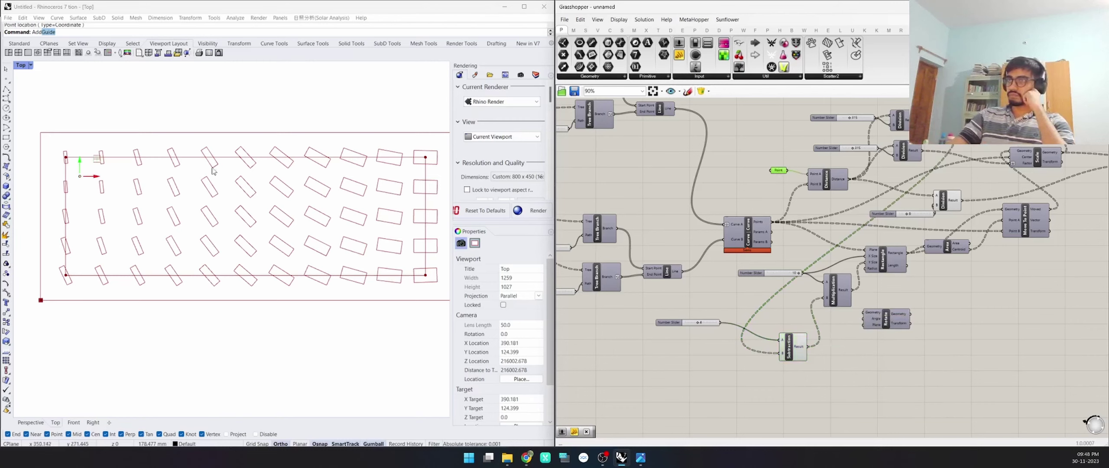
{"action": "left_click_drag", "start_coordinate": [96, 176], "coordinate": [363, 199]}
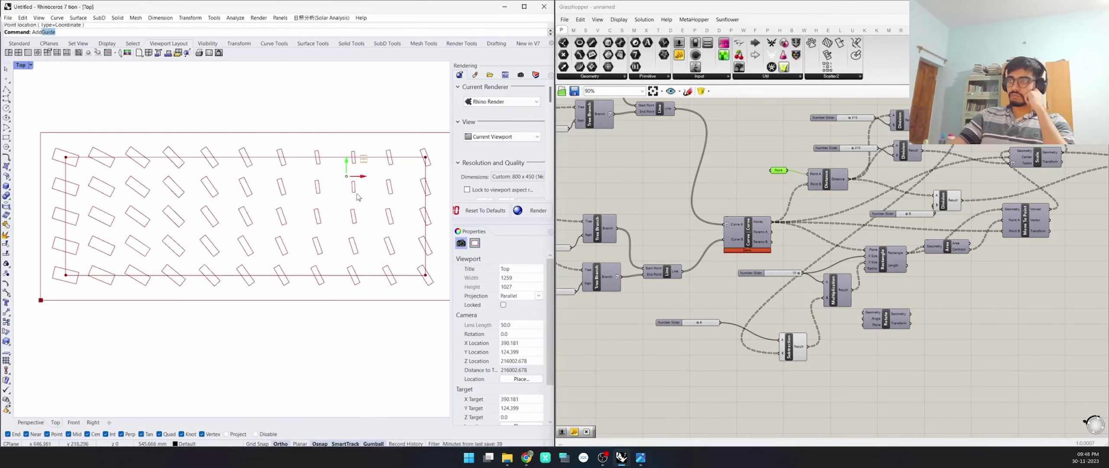
{"action": "left_click_drag", "start_coordinate": [348, 159], "coordinate": [244, 262]}
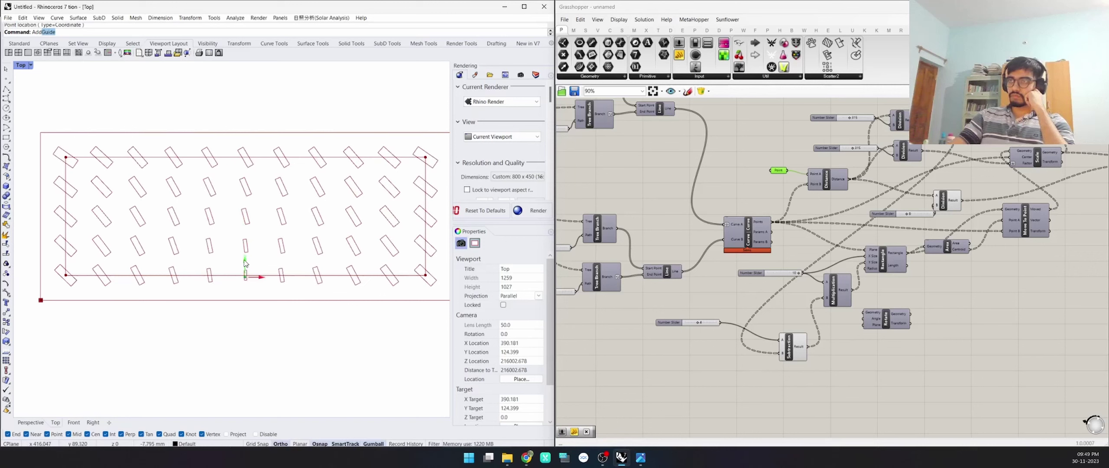
{"action": "left_click_drag", "start_coordinate": [320, 280], "coordinate": [97, 280]}
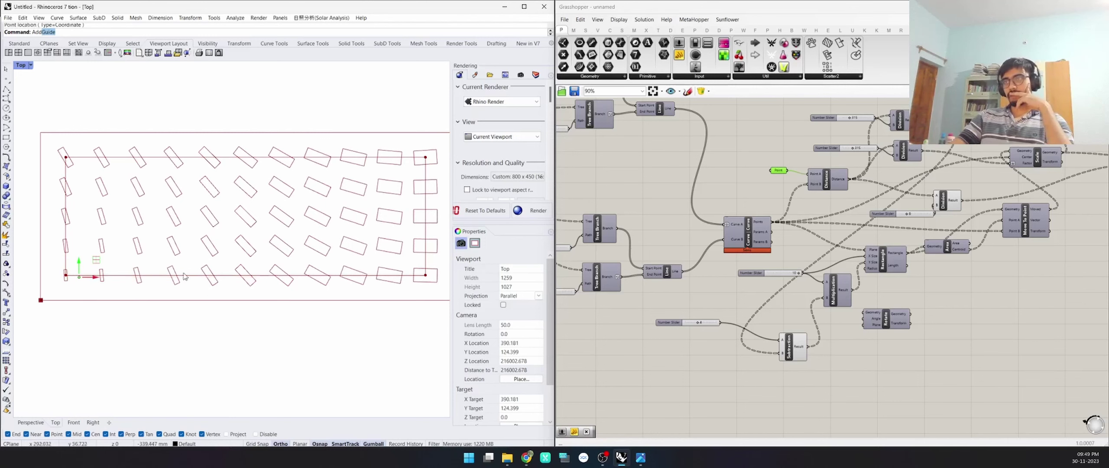
{"action": "scroll", "coordinate": [210, 291], "scroll_direction": "down", "scroll_amount": 3}
{"action": "scroll", "coordinate": [210, 291], "scroll_direction": "up", "scroll_amount": 2}
{"action": "scroll", "coordinate": [709, 295], "scroll_direction": "down", "scroll_amount": 4}
{"action": "scroll", "coordinate": [715, 300], "scroll_direction": "down", "scroll_amount": 2}
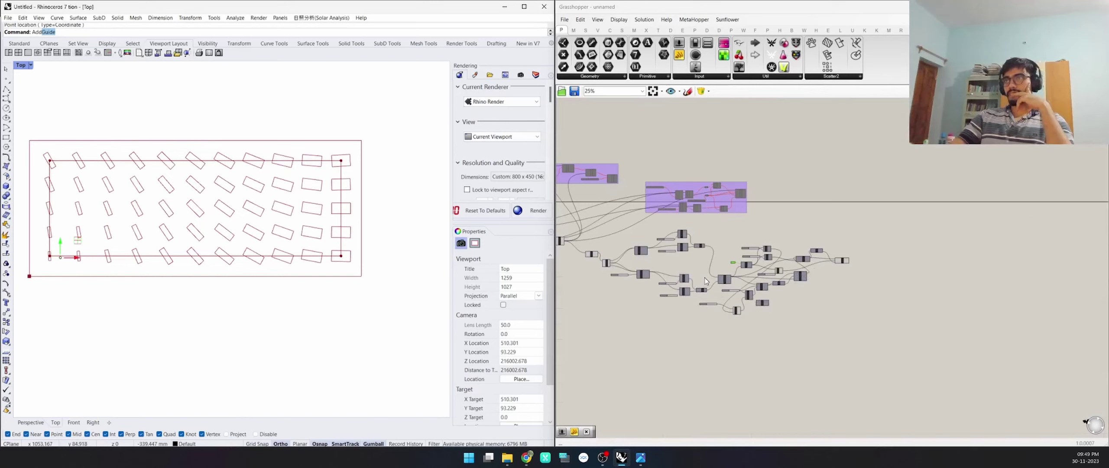
{"action": "scroll", "coordinate": [751, 293], "scroll_direction": "down", "scroll_amount": 1}
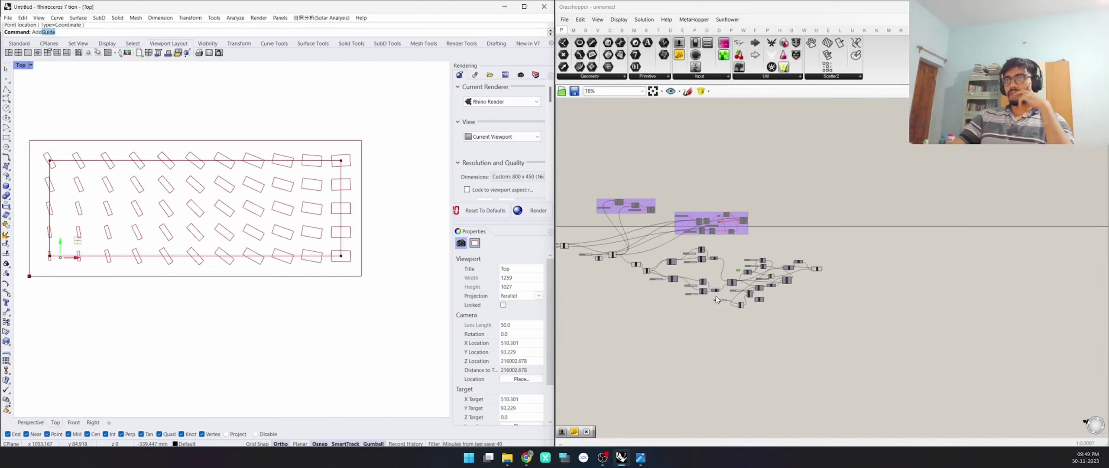
Nudge the attractor point slightly closer to the grid's lower-left corner.
{"action": "left_click_drag", "start_coordinate": [77, 258], "coordinate": [73, 259]}
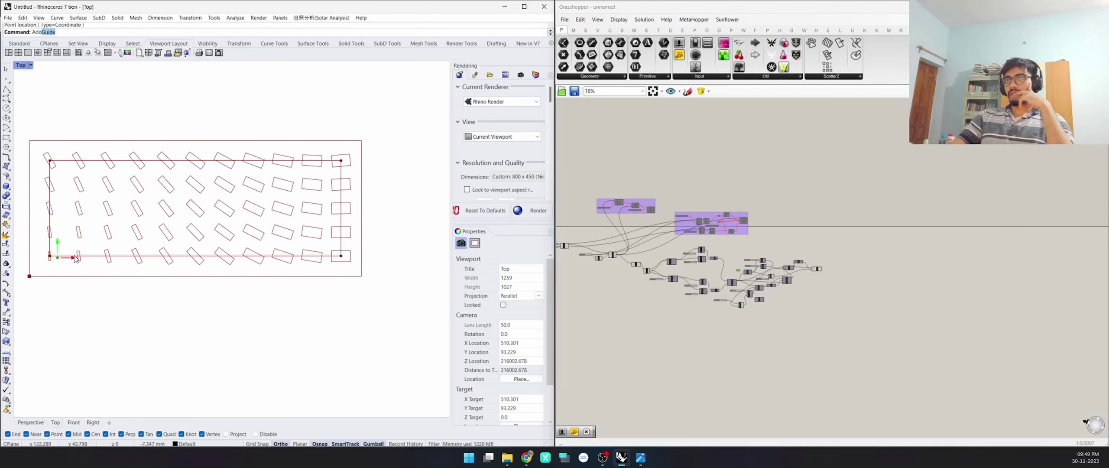
Turn off the preview of the base components for the panel outline, offset and grid, keeping only the outer rectangle's preview on.
{"action": "scroll", "coordinate": [989, 230], "scroll_direction": "down", "scroll_amount": 4}
{"action": "scroll", "coordinate": [888, 231], "scroll_direction": "up", "scroll_amount": 9}
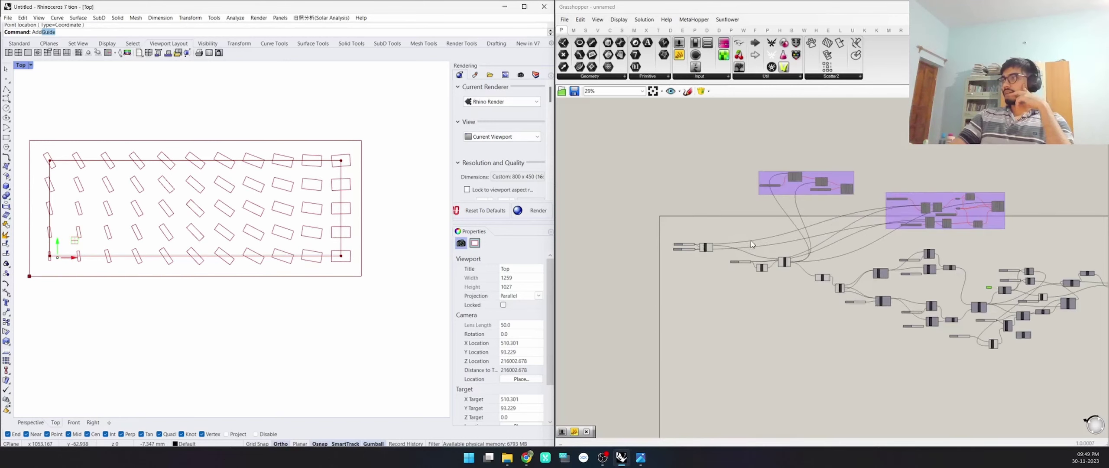
{"action": "left_click_drag", "start_coordinate": [931, 181], "coordinate": [619, 351]}
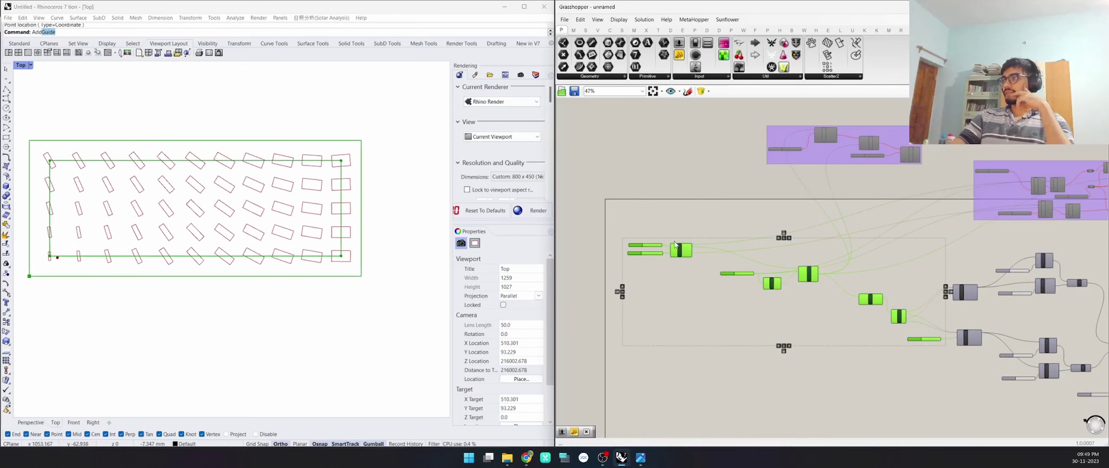
{"action": "middle_click", "coordinate": [669, 247]}
{"action": "left_click", "coordinate": [707, 234]}
{"action": "left_click", "coordinate": [675, 354]}
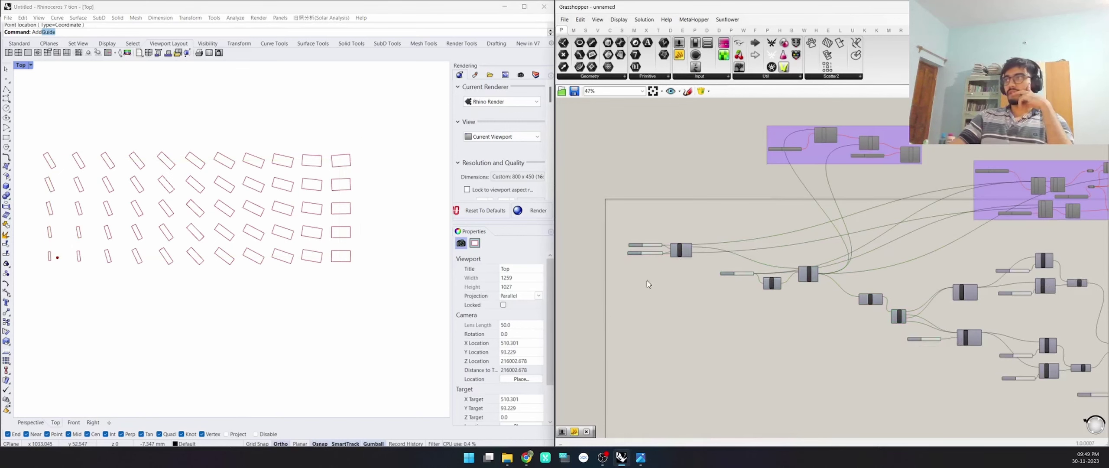
{"action": "left_click_drag", "start_coordinate": [726, 218], "coordinate": [649, 290]}
{"action": "middle_click", "coordinate": [684, 255]}
{"action": "left_click", "coordinate": [704, 231]}
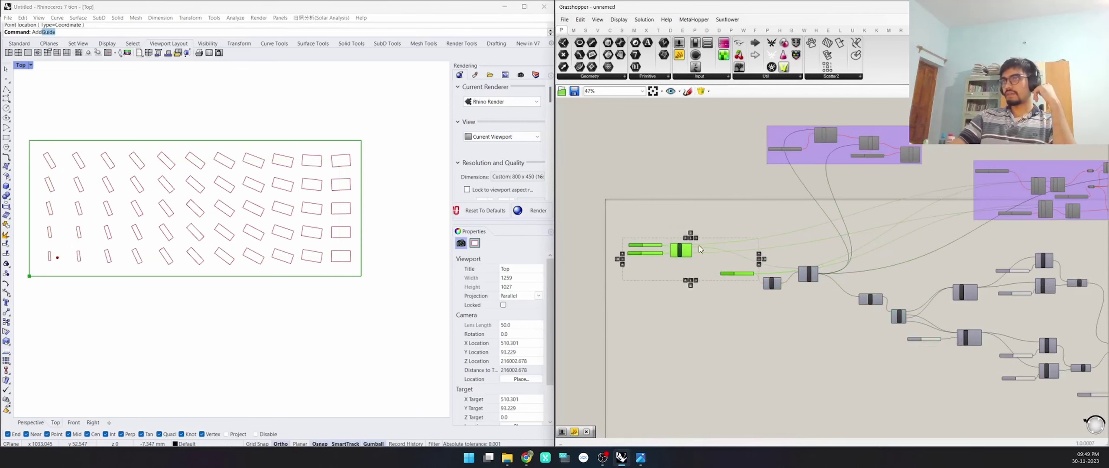
{"action": "left_click", "coordinate": [675, 354]}
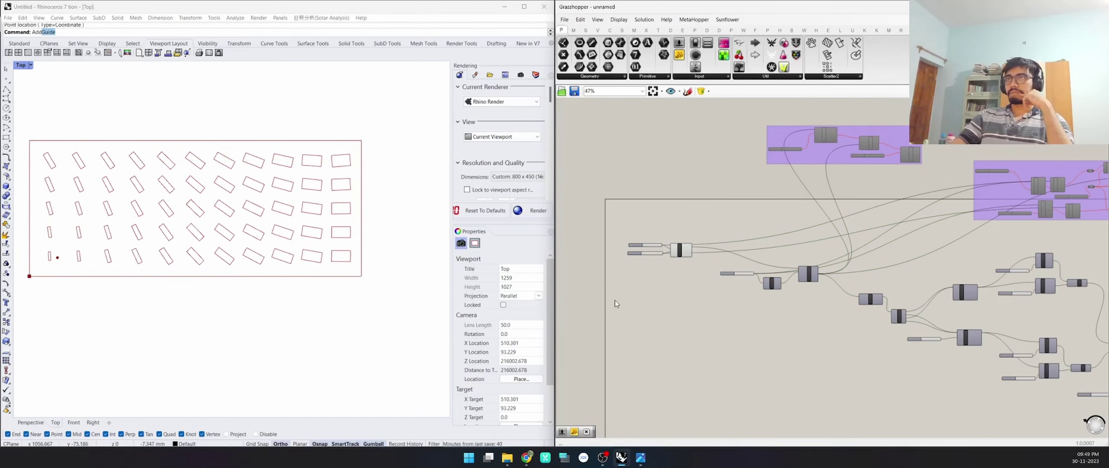
Set the number slider driving the Offset Curve distance through the Negative component to 69.
{"action": "scroll", "coordinate": [737, 272], "scroll_direction": "up", "scroll_amount": 5}
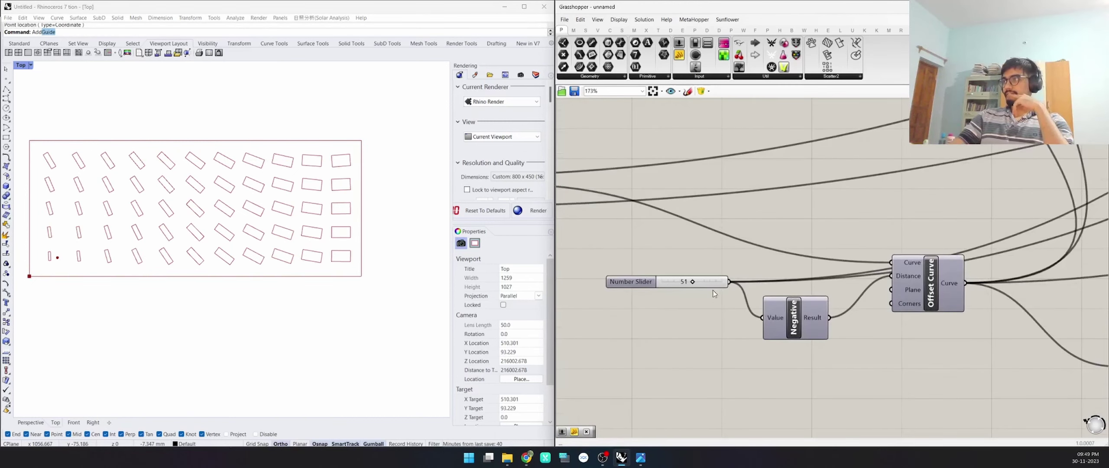
{"action": "left_click_drag", "start_coordinate": [693, 282], "coordinate": [704, 282]}
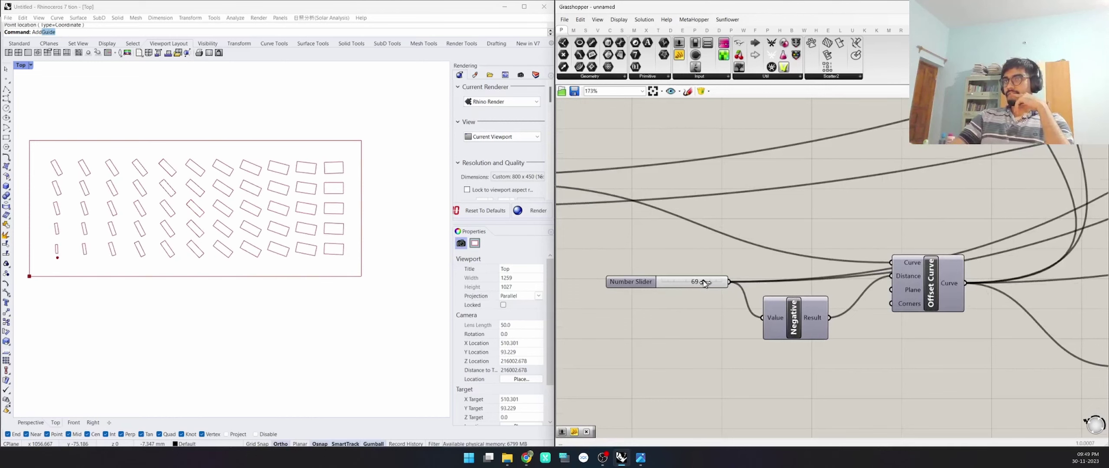
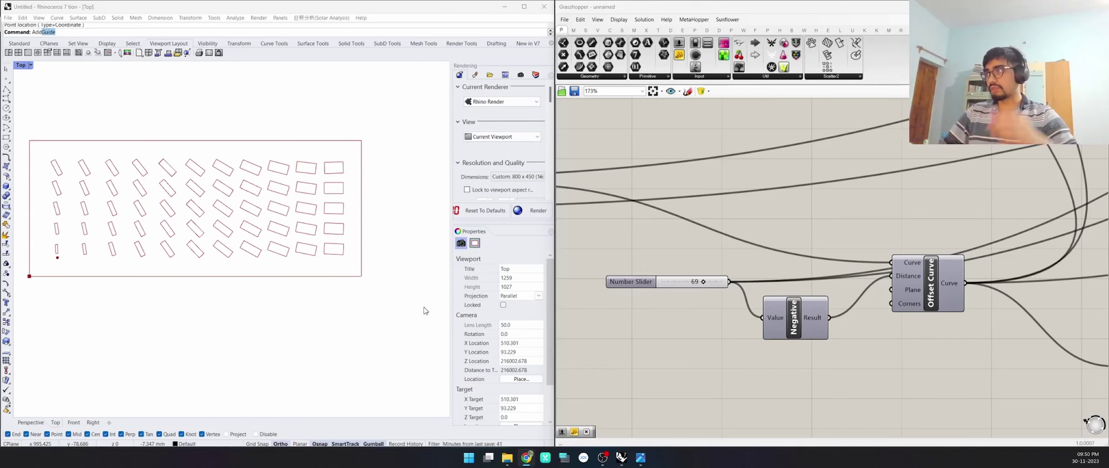
Examine the full Grasshopper definition and the panel's scaled, rotated rectangles around the lower-left attractor point.
{"action": "scroll", "coordinate": [765, 264], "scroll_direction": "down", "scroll_amount": 10}
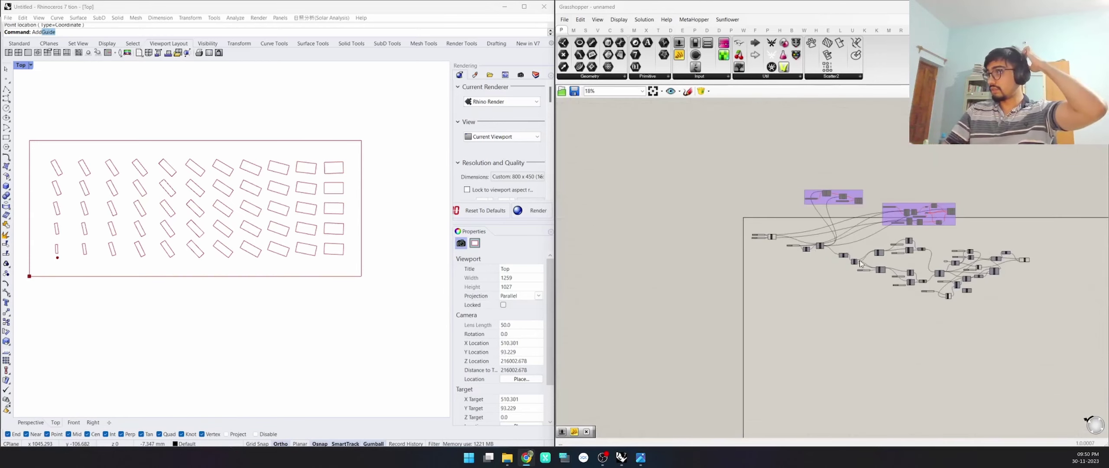
{"action": "right_click_drag", "start_coordinate": [890, 311], "coordinate": [844, 311]}
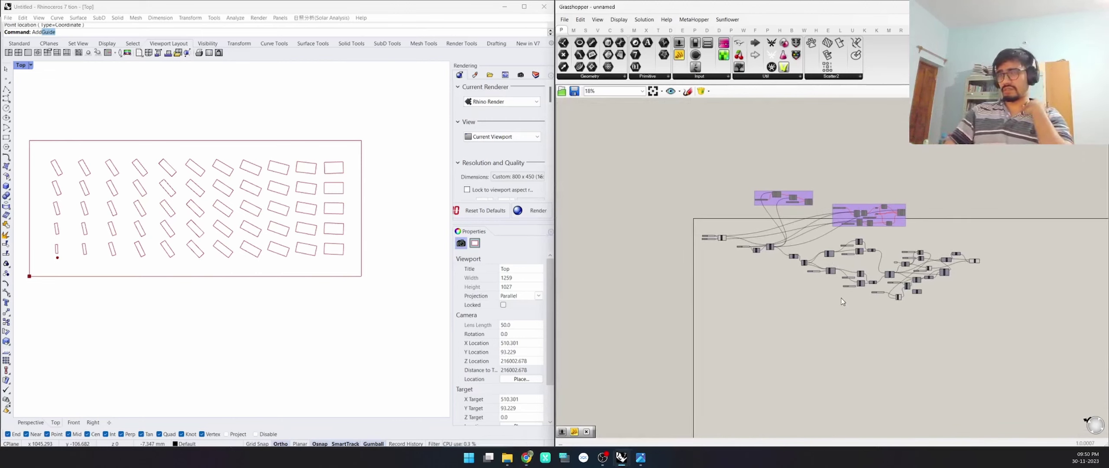
{"action": "scroll", "coordinate": [47, 277], "scroll_direction": "up", "scroll_amount": 3}
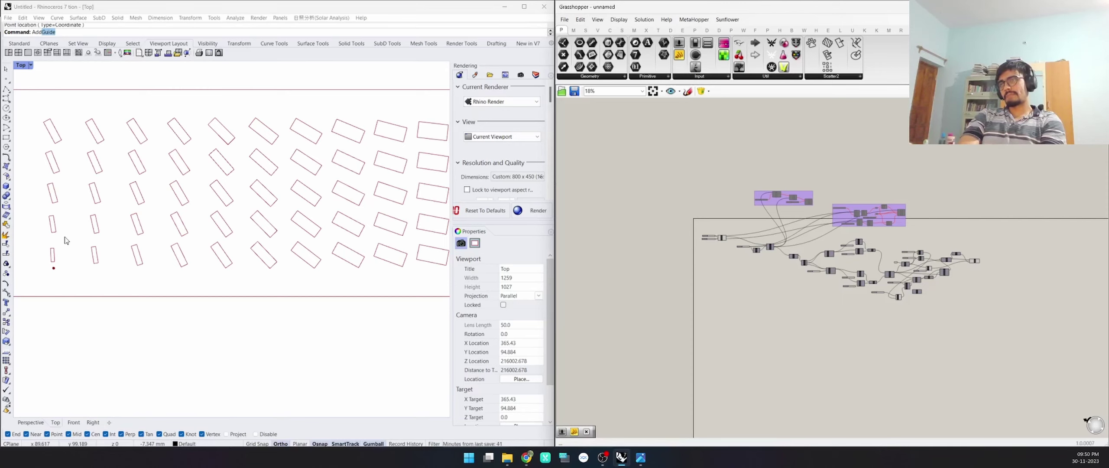
{"action": "scroll", "coordinate": [74, 240], "scroll_direction": "down", "scroll_amount": 4}
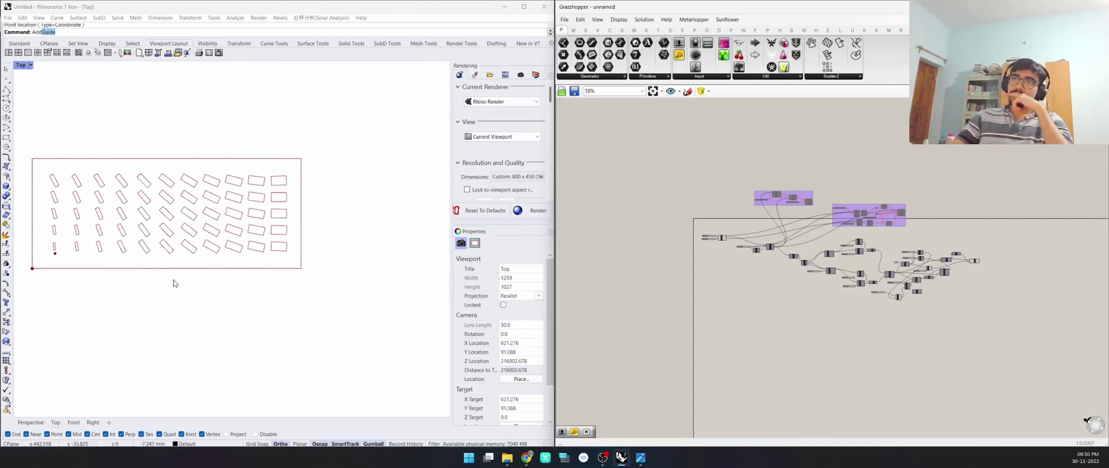
{"action": "scroll", "coordinate": [76, 239], "scroll_direction": "up", "scroll_amount": 2}
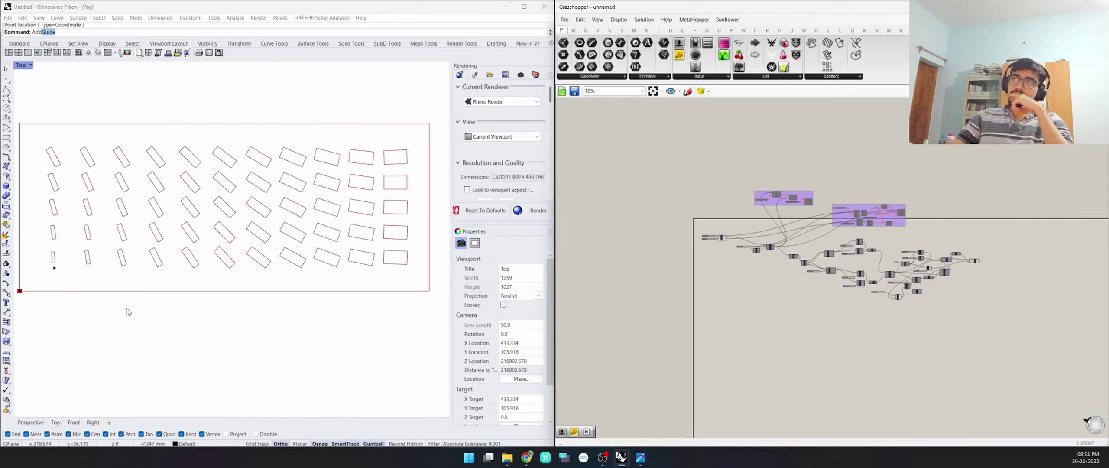
{"action": "scroll", "coordinate": [234, 251], "scroll_direction": "down", "scroll_amount": 1}
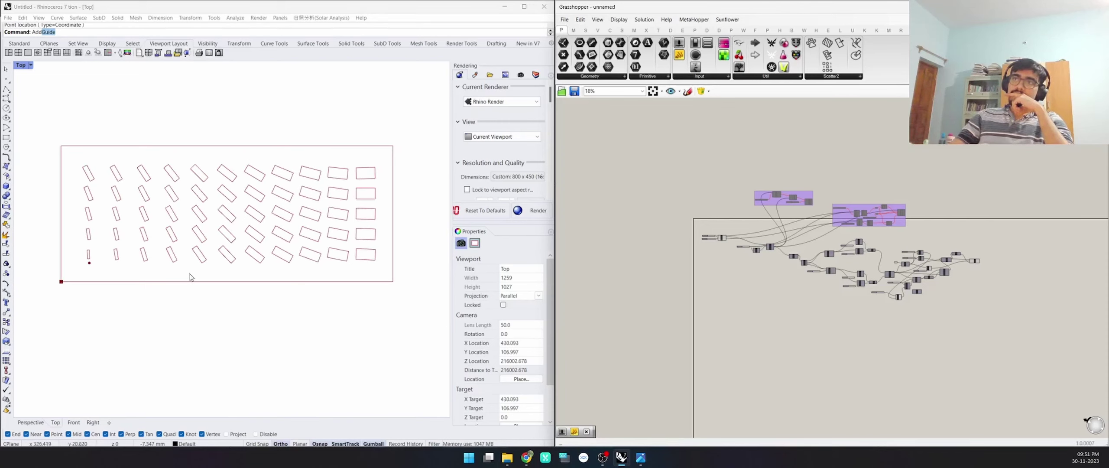
{"action": "scroll", "coordinate": [100, 251], "scroll_direction": "up", "scroll_amount": 2}
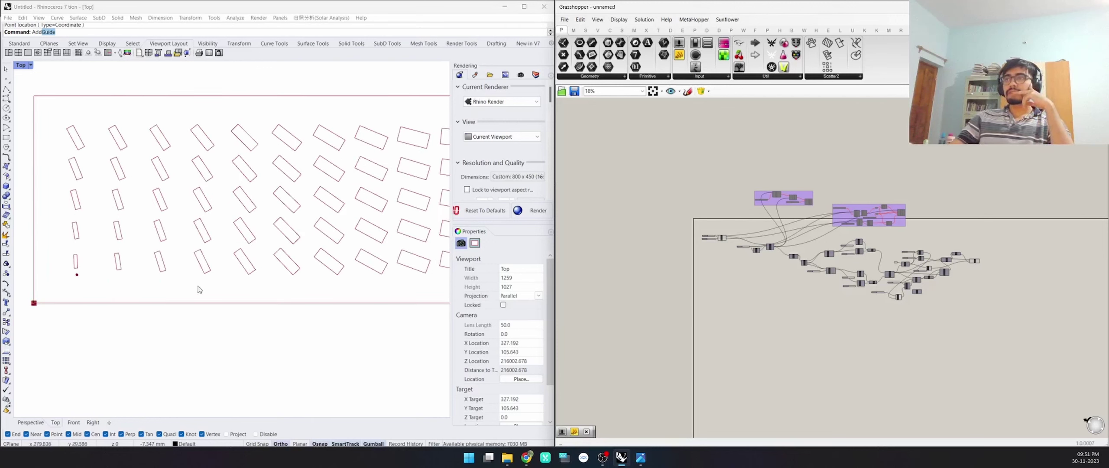
{"action": "scroll", "coordinate": [151, 296], "scroll_direction": "down", "scroll_amount": 1}
{"action": "scroll", "coordinate": [215, 280], "scroll_direction": "up", "scroll_amount": 1}
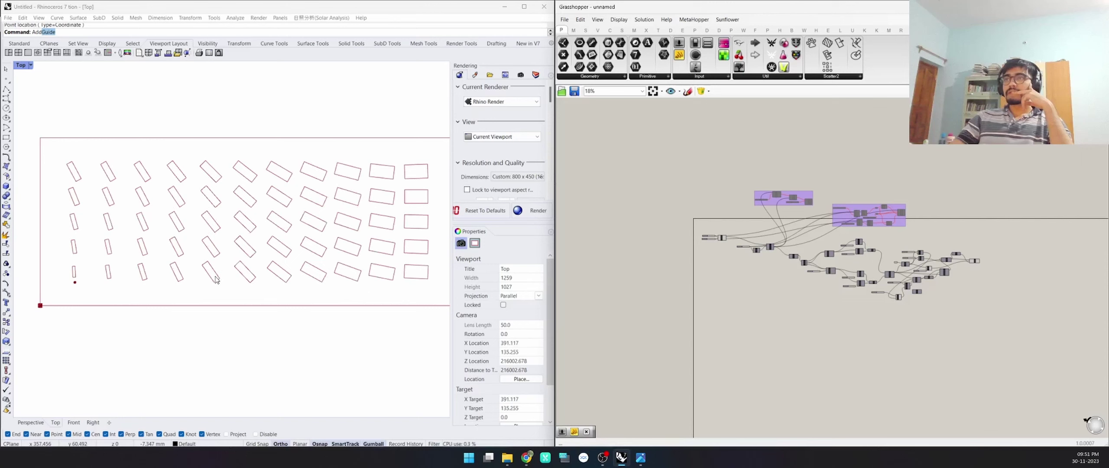
Nudge up the 315 number slider that divides the attractor distance for the Scale factor.
{"action": "scroll", "coordinate": [886, 278], "scroll_direction": "up", "scroll_amount": 6}
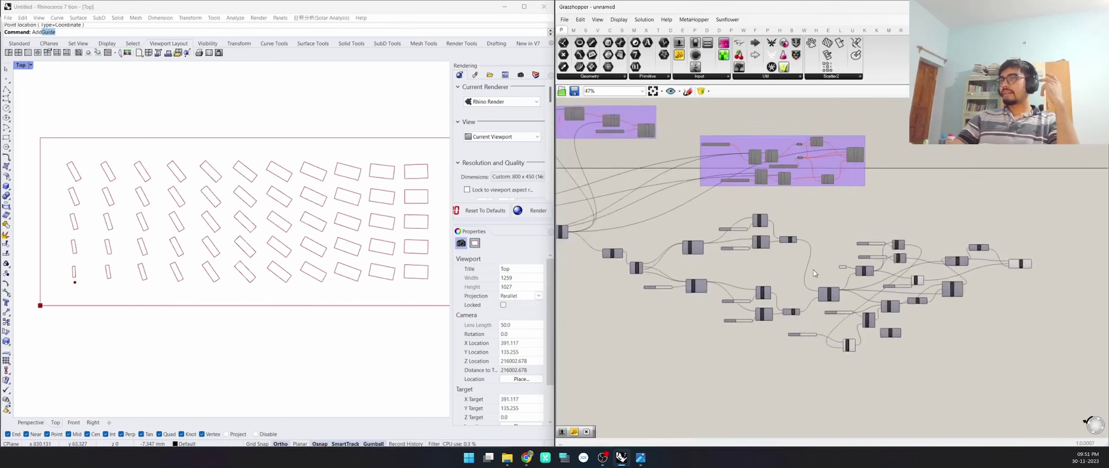
{"action": "scroll", "coordinate": [886, 278], "scroll_direction": "up", "scroll_amount": 4}
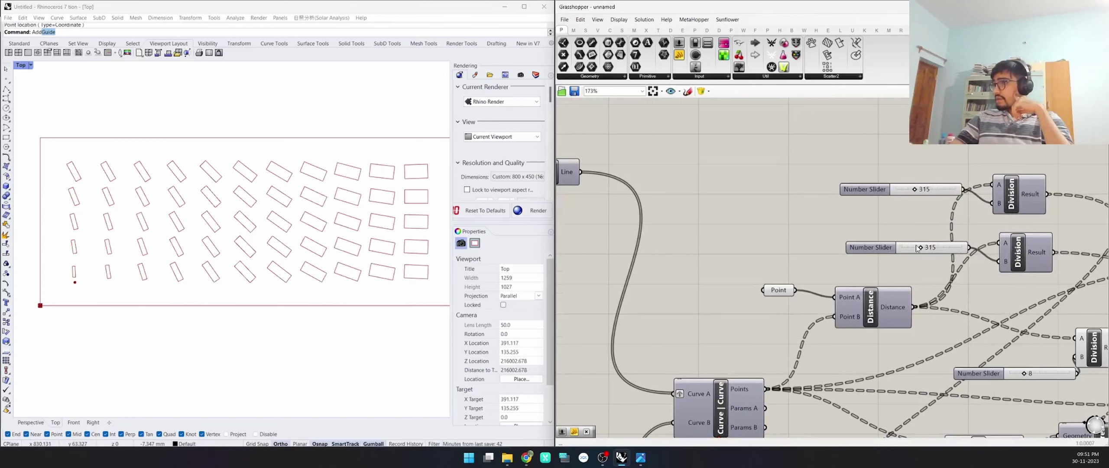
{"action": "left_click_drag", "start_coordinate": [920, 247], "coordinate": [922, 248]}
{"action": "scroll", "coordinate": [740, 219], "scroll_direction": "down", "scroll_amount": 3}
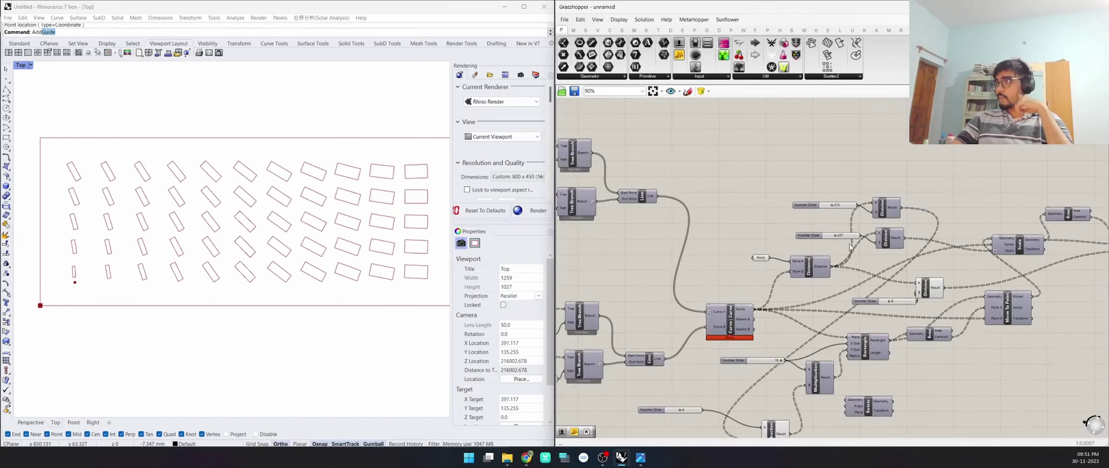
Try x+0.7 as the expression on the Scale component's Factor input, and commit it as x+0.5.
{"action": "scroll", "coordinate": [889, 246], "scroll_direction": "up", "scroll_amount": 3}
{"action": "right_click_drag", "start_coordinate": [1002, 263], "coordinate": [868, 262]}
{"action": "scroll", "coordinate": [898, 259], "scroll_direction": "up", "scroll_amount": 2}
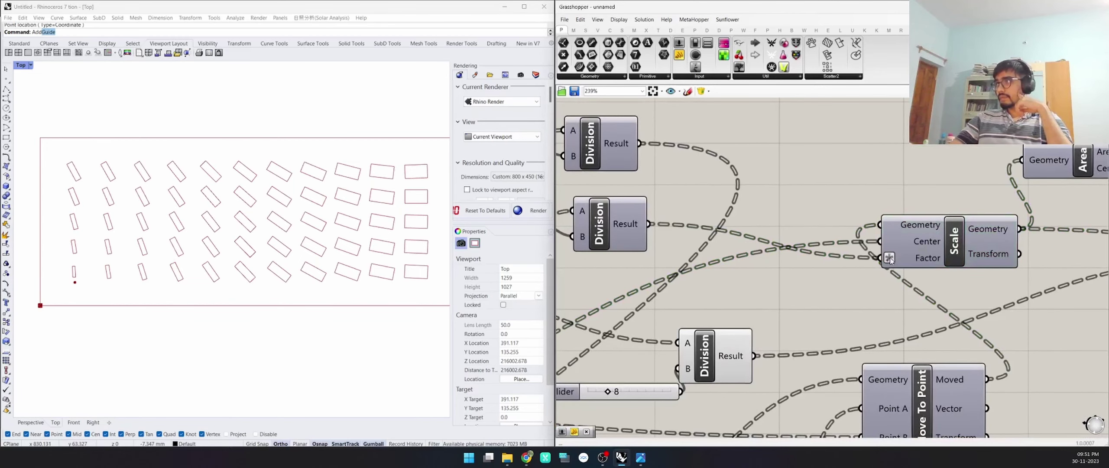
{"action": "right_click", "coordinate": [890, 259]}
{"action": "mouse_move", "coordinate": [913, 339]}
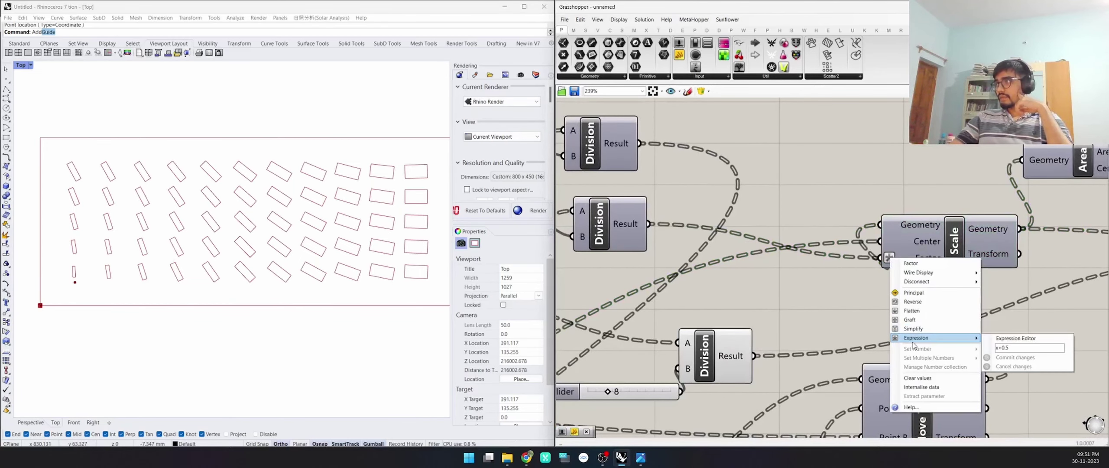
{"action": "left_click", "coordinate": [1010, 345]}
{"action": "key", "text": "BackSpace"}
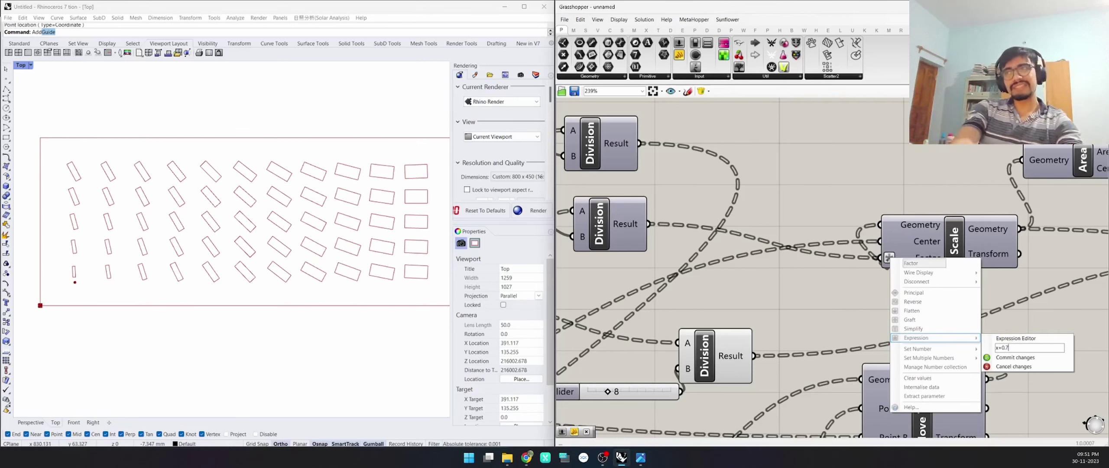
{"action": "type", "text": "7"}
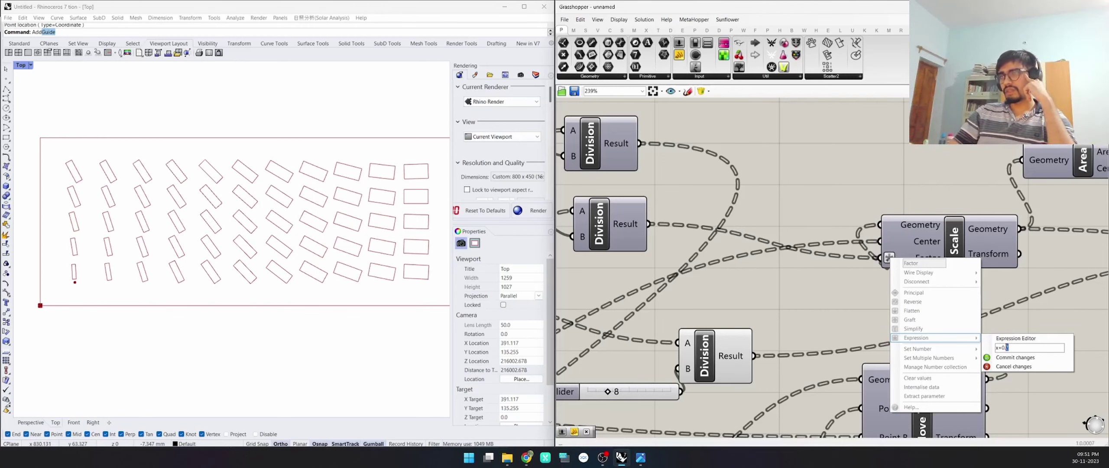
{"action": "type", "text": "5"}
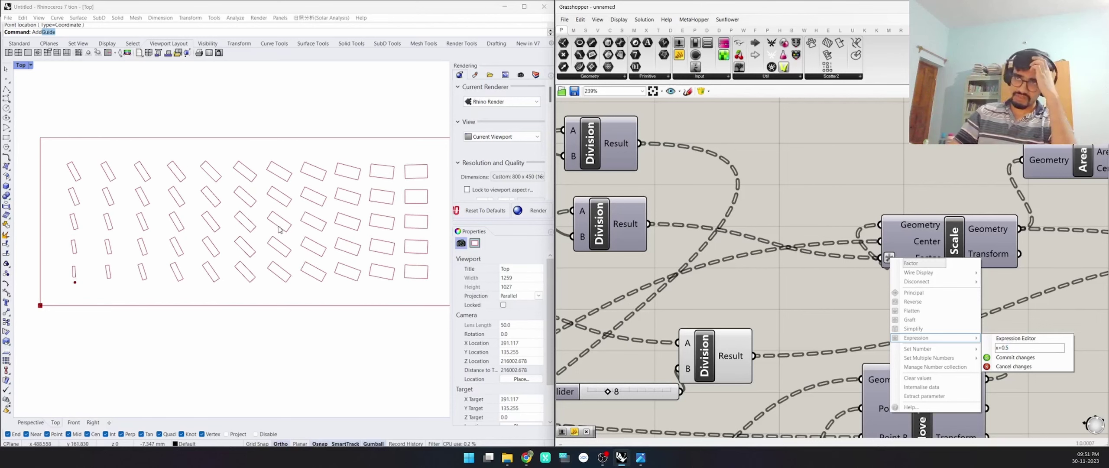
{"action": "scroll", "coordinate": [169, 267], "scroll_direction": "down", "scroll_amount": 4}
{"action": "scroll", "coordinate": [339, 261], "scroll_direction": "up", "scroll_amount": 4}
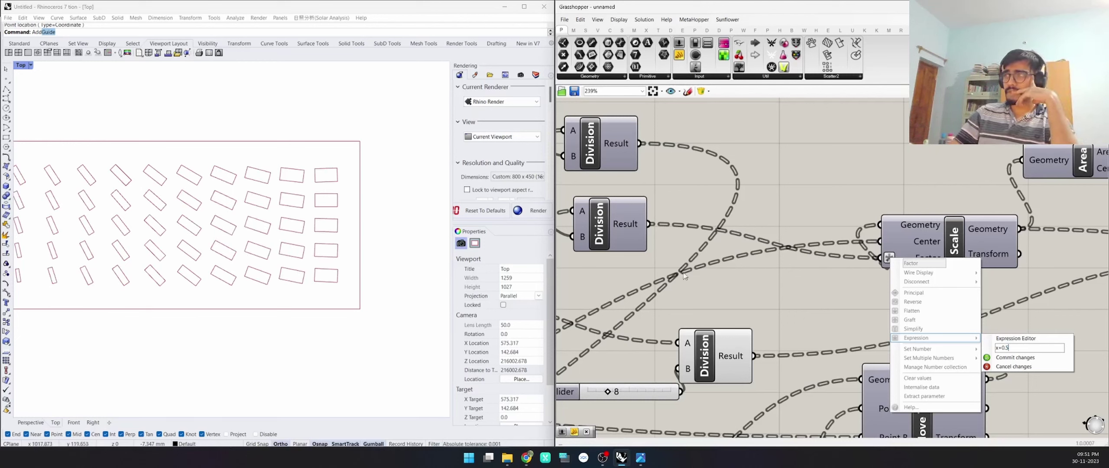
{"action": "left_click", "coordinate": [1016, 357]}
Examine the panel's rectangles from the attractor corner to the far edge, checking their size, rotation and spacing.
{"action": "scroll", "coordinate": [282, 245], "scroll_direction": "down", "scroll_amount": 3}
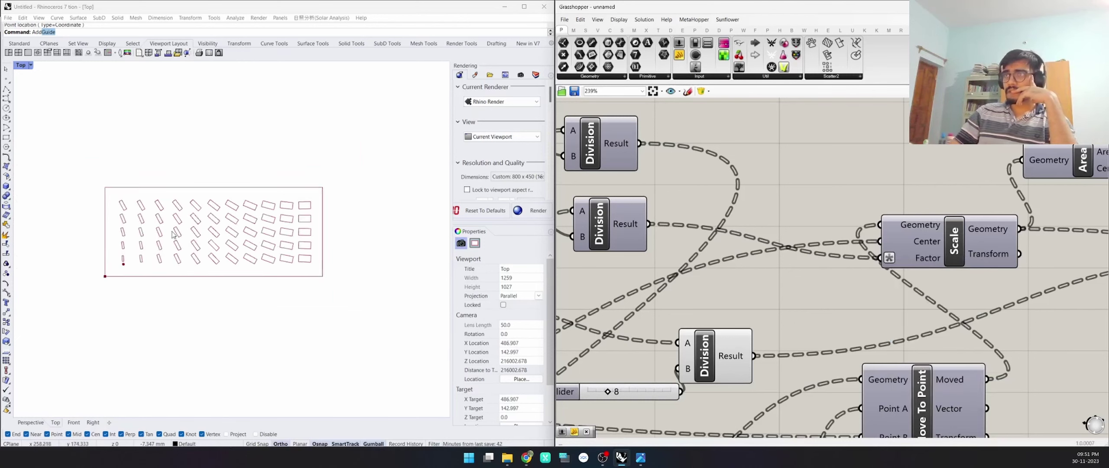
{"action": "scroll", "coordinate": [173, 231], "scroll_direction": "up", "scroll_amount": 3}
{"action": "scroll", "coordinate": [174, 230], "scroll_direction": "down", "scroll_amount": 1}
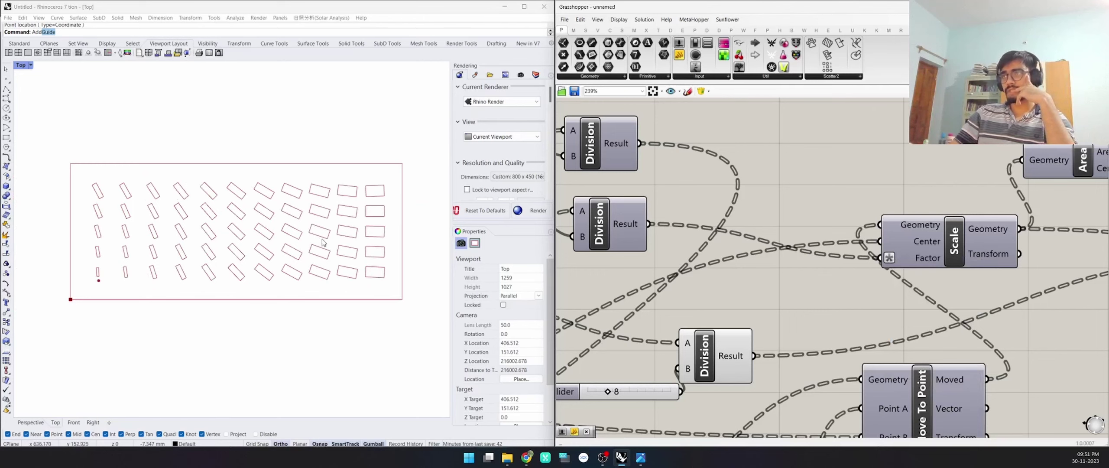
{"action": "scroll", "coordinate": [388, 242], "scroll_direction": "up", "scroll_amount": 3}
{"action": "scroll", "coordinate": [304, 222], "scroll_direction": "down", "scroll_amount": 1}
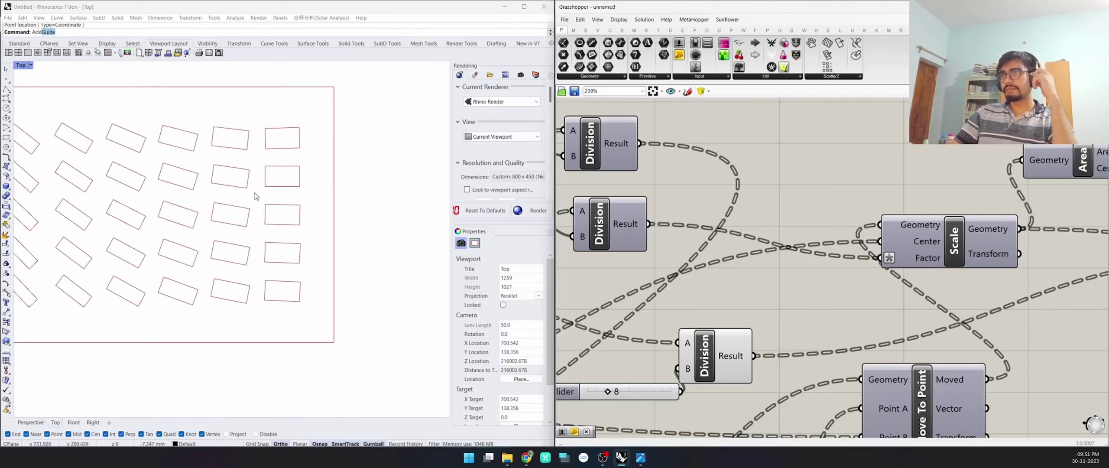
{"action": "scroll", "coordinate": [255, 196], "scroll_direction": "down", "scroll_amount": 3}
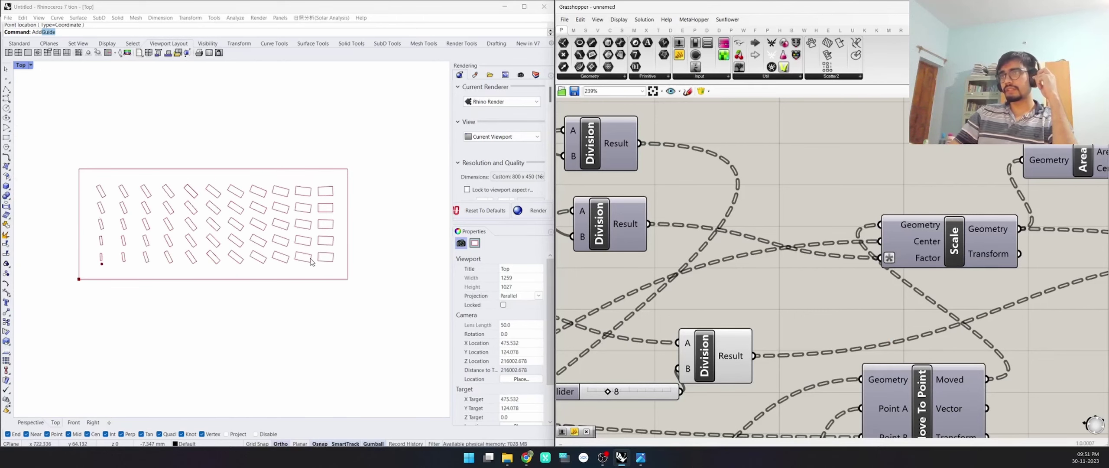
{"action": "scroll", "coordinate": [370, 195], "scroll_direction": "up", "scroll_amount": 6}
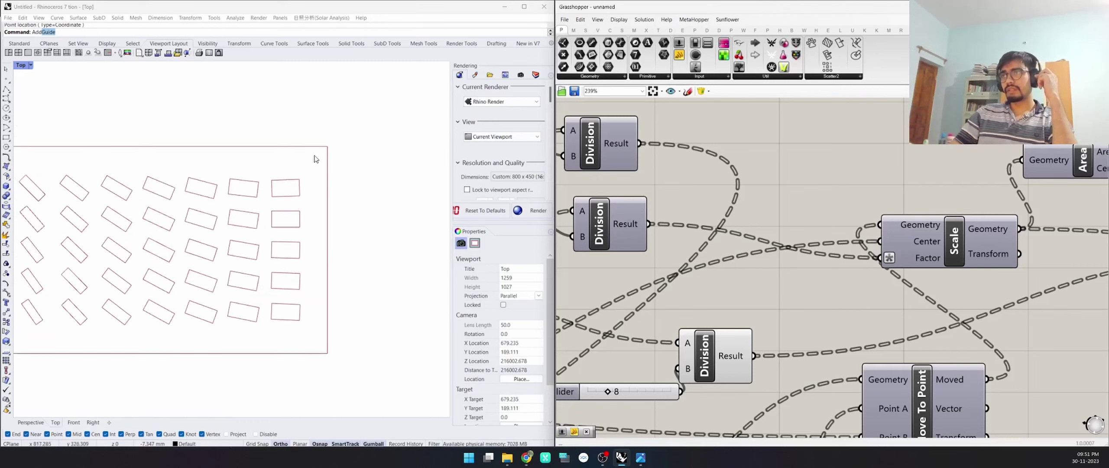
{"action": "scroll", "coordinate": [328, 349], "scroll_direction": "down", "scroll_amount": 4}
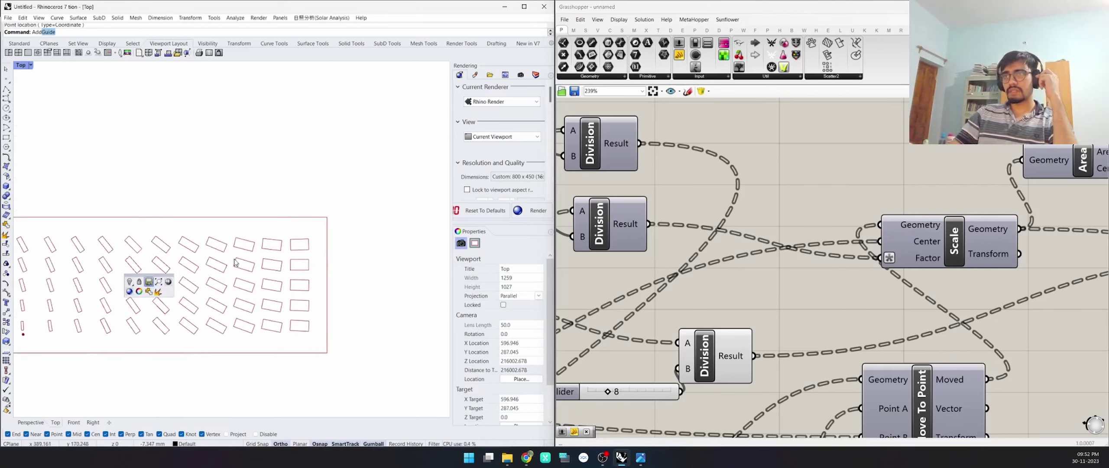
{"action": "right_click_drag", "start_coordinate": [119, 180], "coordinate": [263, 157]}
{"action": "scroll", "coordinate": [160, 209], "scroll_direction": "down", "scroll_amount": 2}
{"action": "scroll", "coordinate": [322, 248], "scroll_direction": "up", "scroll_amount": 2}
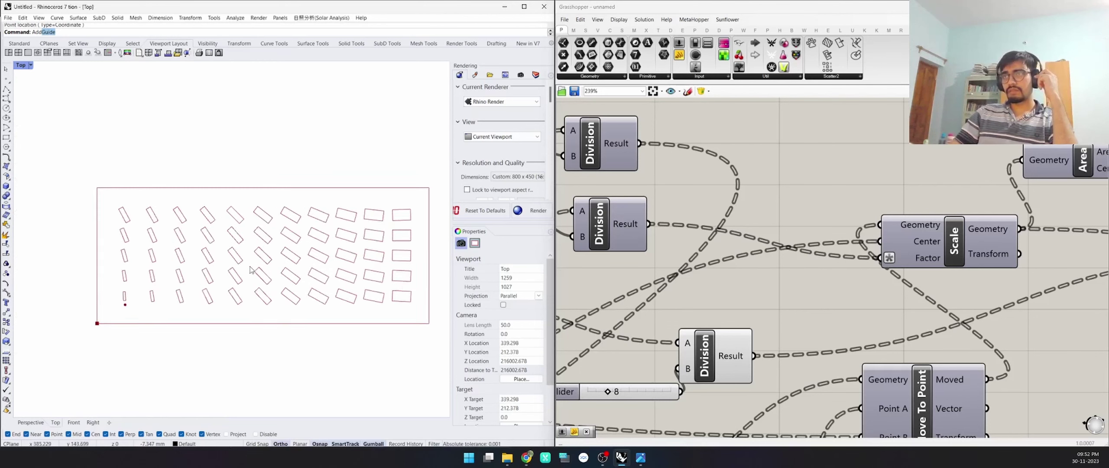
{"action": "right_click_drag", "start_coordinate": [308, 280], "coordinate": [256, 277]}
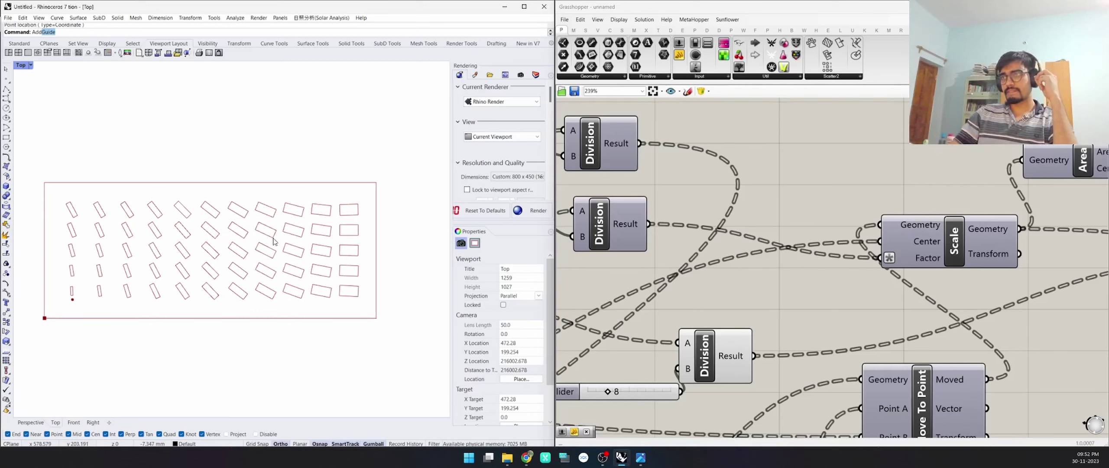
{"action": "scroll", "coordinate": [274, 241], "scroll_direction": "down", "scroll_amount": 5}
{"action": "scroll", "coordinate": [212, 250], "scroll_direction": "up", "scroll_amount": 5}
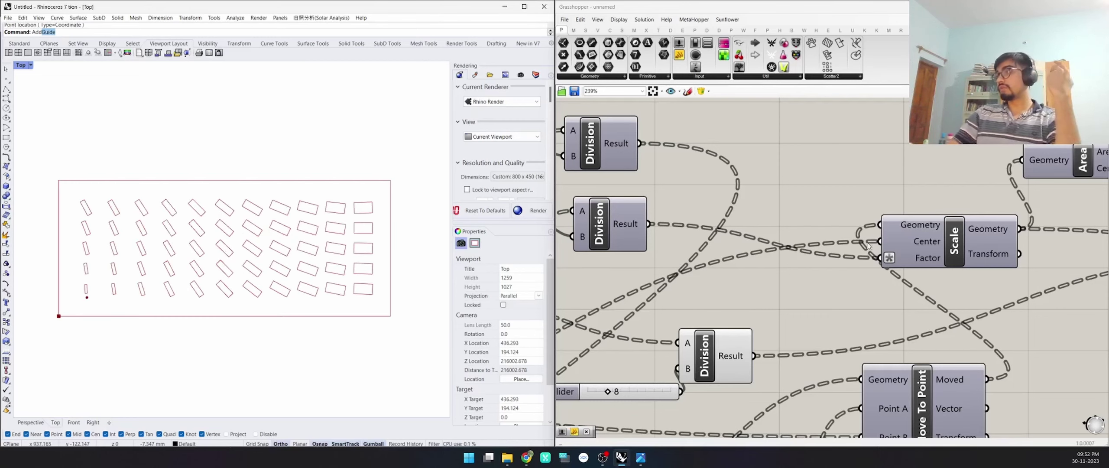
Try 900 for the outer Rectangle's X Size slider and return it to 838.
{"action": "scroll", "coordinate": [867, 245], "scroll_direction": "down", "scroll_amount": 6}
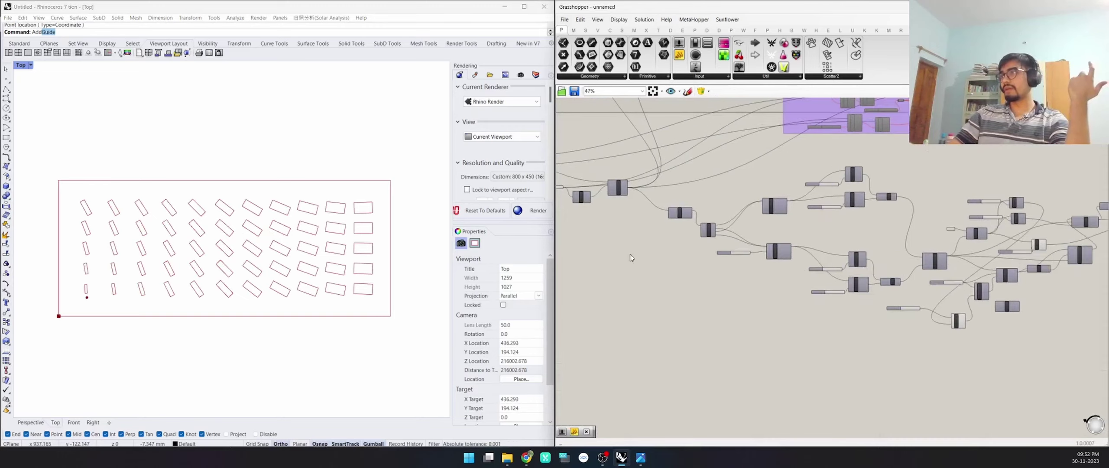
{"action": "scroll", "coordinate": [630, 258], "scroll_direction": "up", "scroll_amount": 2}
{"action": "scroll", "coordinate": [654, 266], "scroll_direction": "up", "scroll_amount": 2}
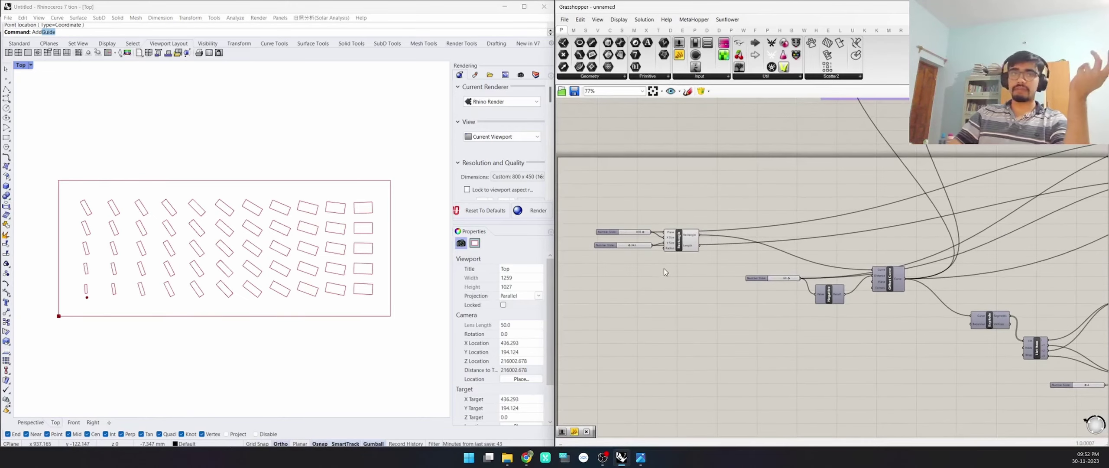
{"action": "scroll", "coordinate": [665, 268], "scroll_direction": "up", "scroll_amount": 6}
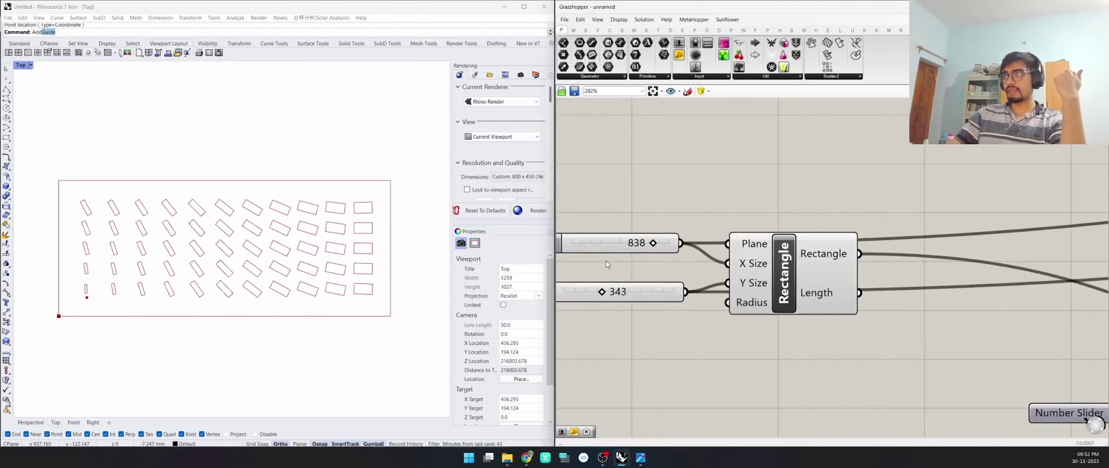
{"action": "right_click_drag", "start_coordinate": [606, 260], "coordinate": [713, 257]}
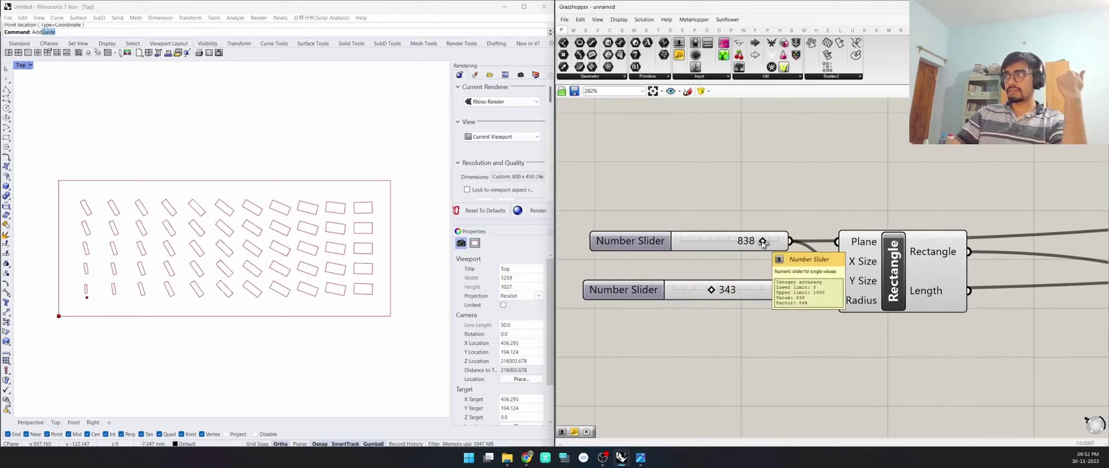
{"action": "double_click", "coordinate": [785, 241]}
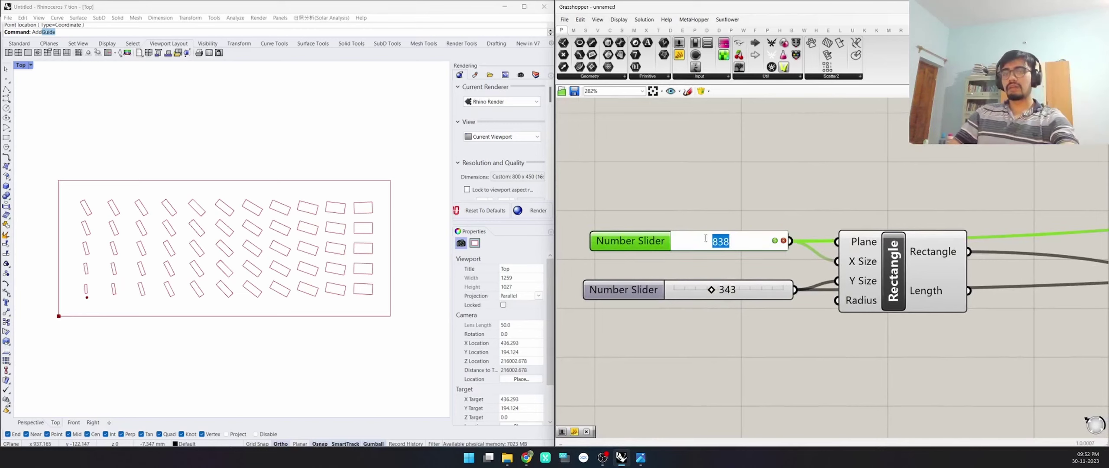
{"action": "type", "text": "900"}
{"action": "key", "text": "Return"}
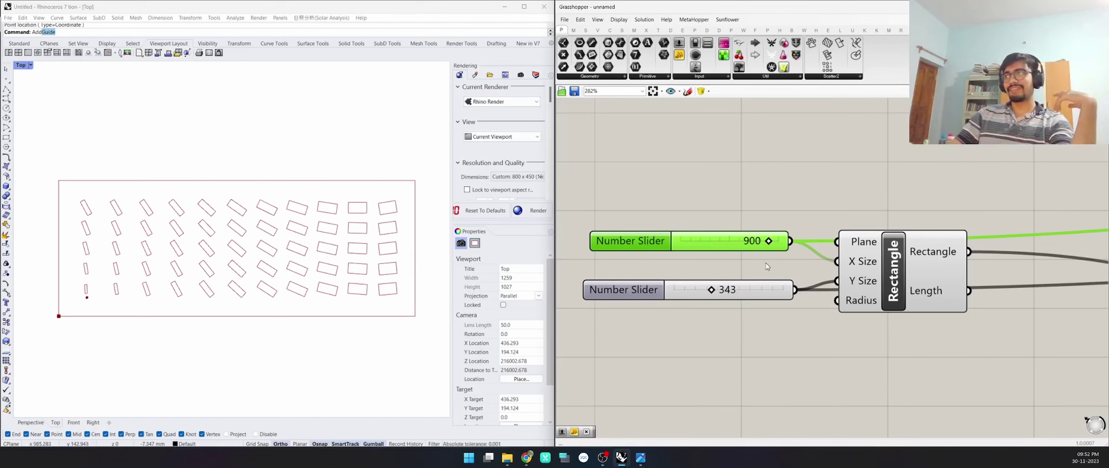
{"action": "left_click_drag", "start_coordinate": [768, 241], "coordinate": [762, 240]}
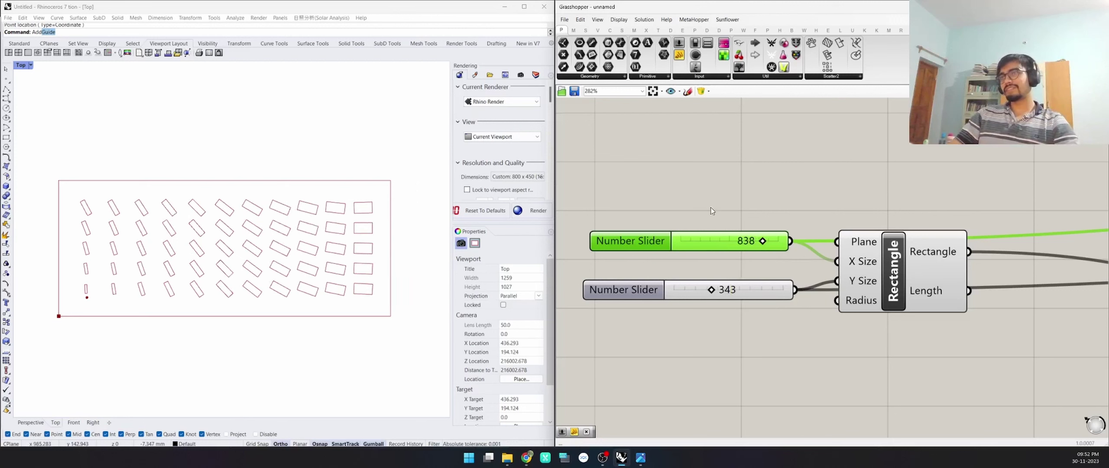
Set the number slider driving the outer Rectangle's Y Size to 612.
{"action": "left_click", "coordinate": [705, 188]}
{"action": "mouse_move", "coordinate": [712, 289]}
{"action": "left_mouse_down"}
{"action": "mouse_move", "coordinate": [726, 291]}
{"action": "mouse_move", "coordinate": [715, 290]}
{"action": "left_mouse_up"}
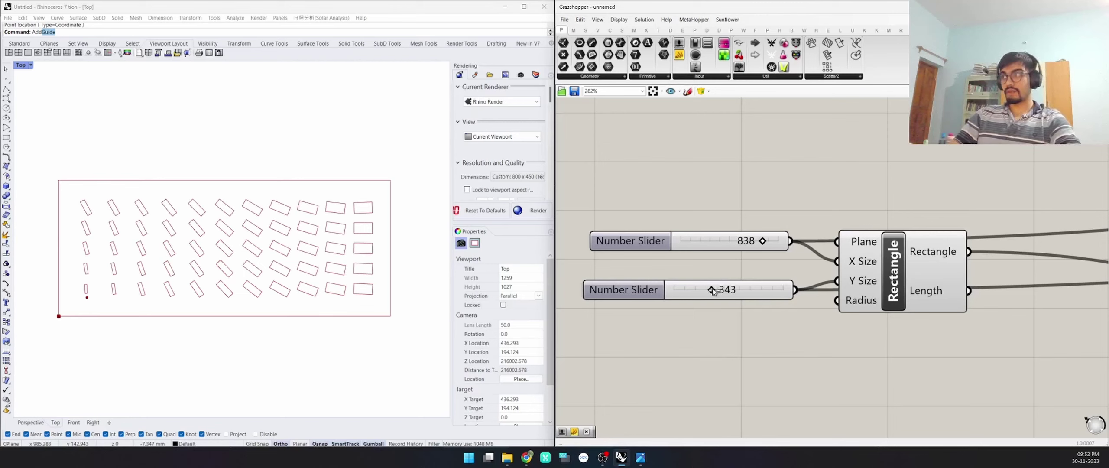
{"action": "left_click_drag", "start_coordinate": [711, 290], "coordinate": [741, 290]}
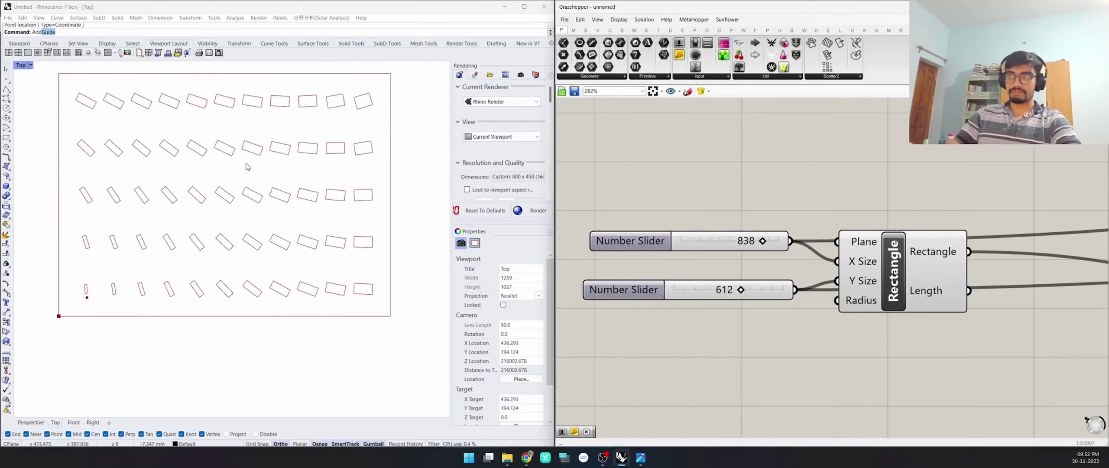
Try 8 as the Count on the Divide Curve component that sets the panel's number of rectangle rows.
{"action": "scroll", "coordinate": [857, 359], "scroll_direction": "down", "scroll_amount": 6}
{"action": "right_click_drag", "start_coordinate": [857, 356], "coordinate": [702, 377]}
{"action": "right_click_drag", "start_coordinate": [930, 276], "coordinate": [747, 322]}
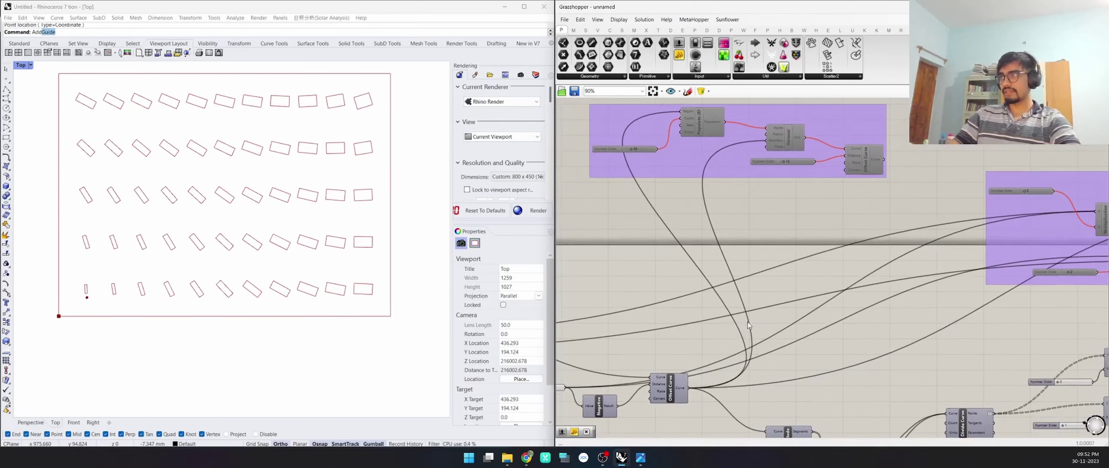
{"action": "right_click_drag", "start_coordinate": [837, 328], "coordinate": [757, 163]}
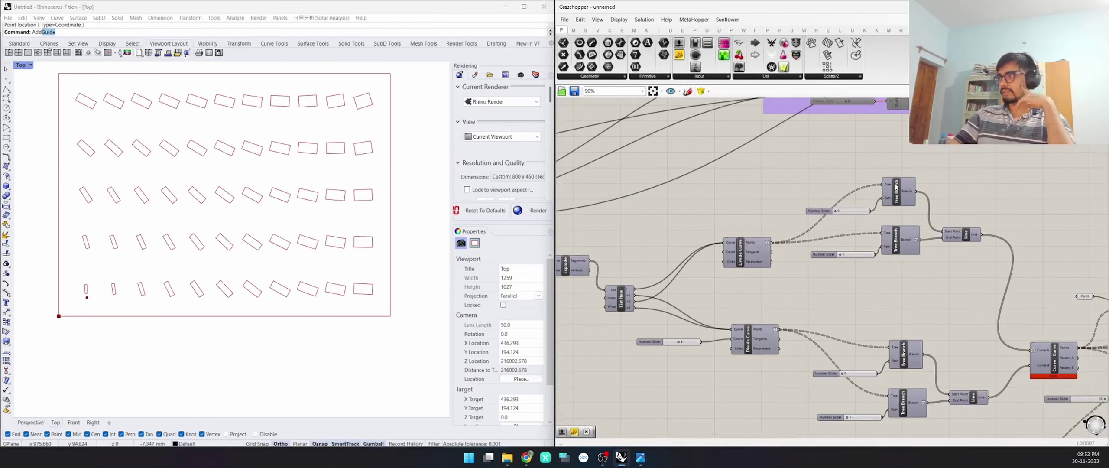
{"action": "scroll", "coordinate": [677, 304], "scroll_direction": "up", "scroll_amount": 2}
{"action": "right_click_drag", "start_coordinate": [676, 304], "coordinate": [856, 307]}
{"action": "right_click_drag", "start_coordinate": [594, 272], "coordinate": [737, 308]}
{"action": "right_click_drag", "start_coordinate": [664, 289], "coordinate": [808, 295]}
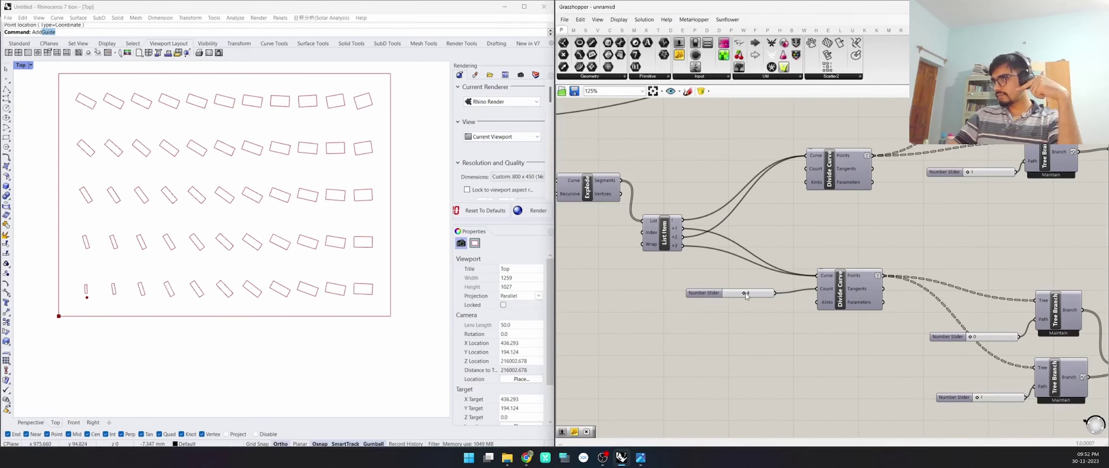
{"action": "left_click_drag", "start_coordinate": [743, 293], "coordinate": [763, 296]}
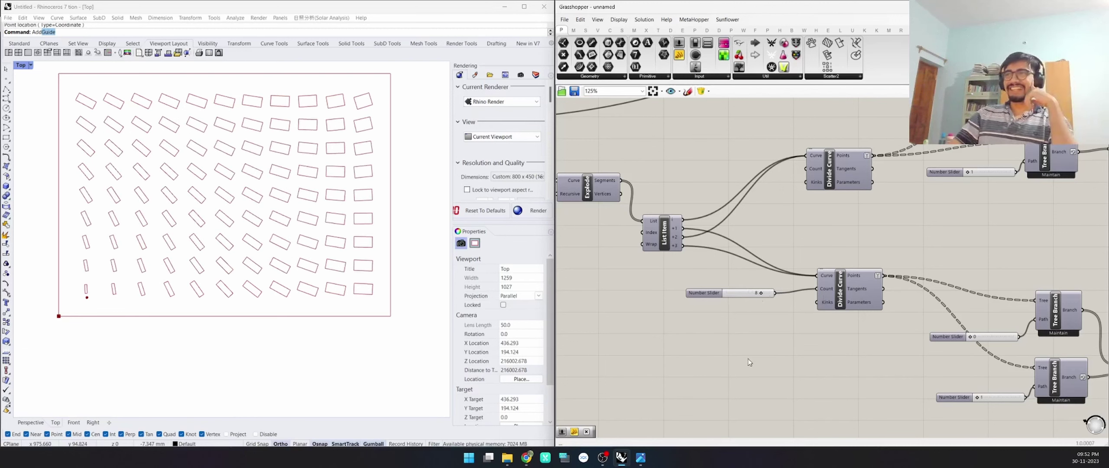
{"action": "scroll", "coordinate": [260, 340], "scroll_direction": "down", "scroll_amount": 3}
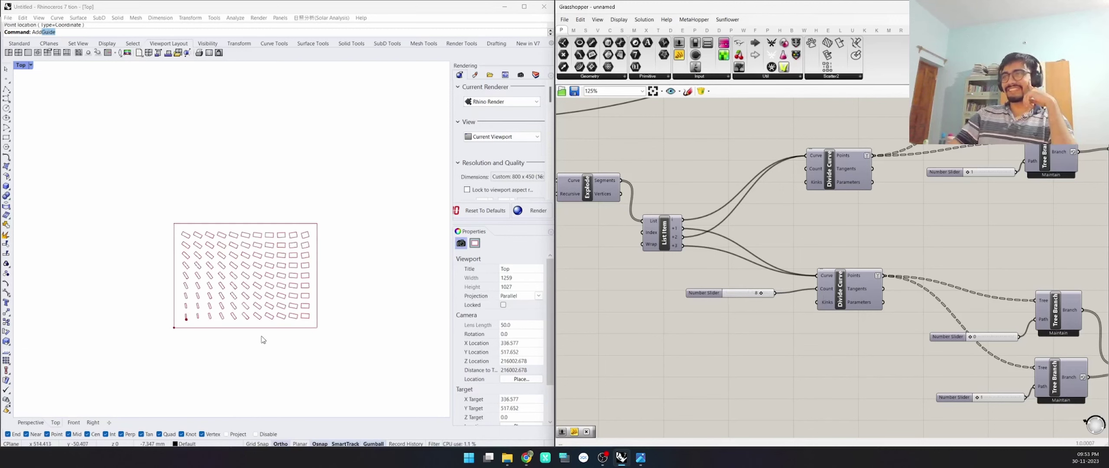
{"action": "scroll", "coordinate": [262, 339], "scroll_direction": "up", "scroll_amount": 3}
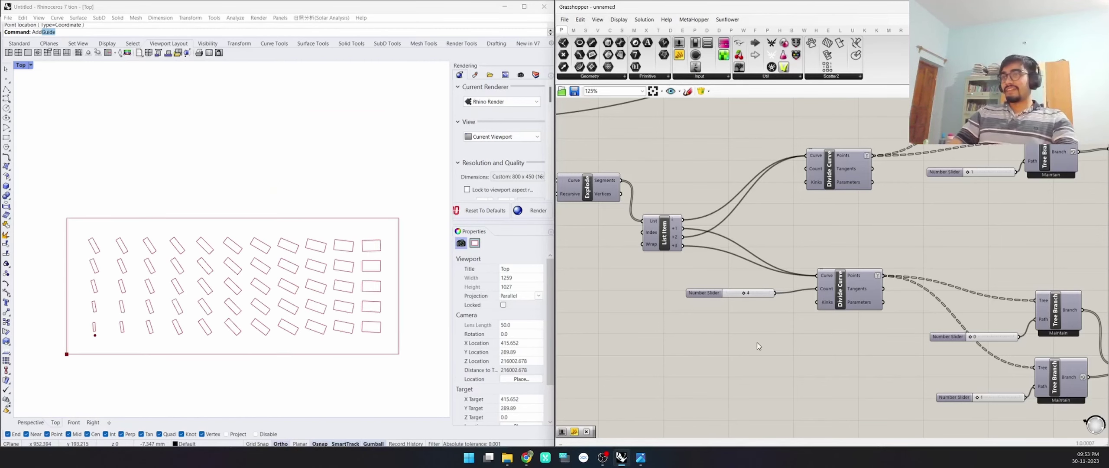
Examine the outer Rectangle's size inputs, the overall definition and the rectangles of the shortened panel.
{"action": "scroll", "coordinate": [760, 258], "scroll_direction": "down", "scroll_amount": 5}
{"action": "right_click_drag", "start_coordinate": [629, 276], "coordinate": [923, 310]}
{"action": "scroll", "coordinate": [769, 194], "scroll_direction": "up", "scroll_amount": 7}
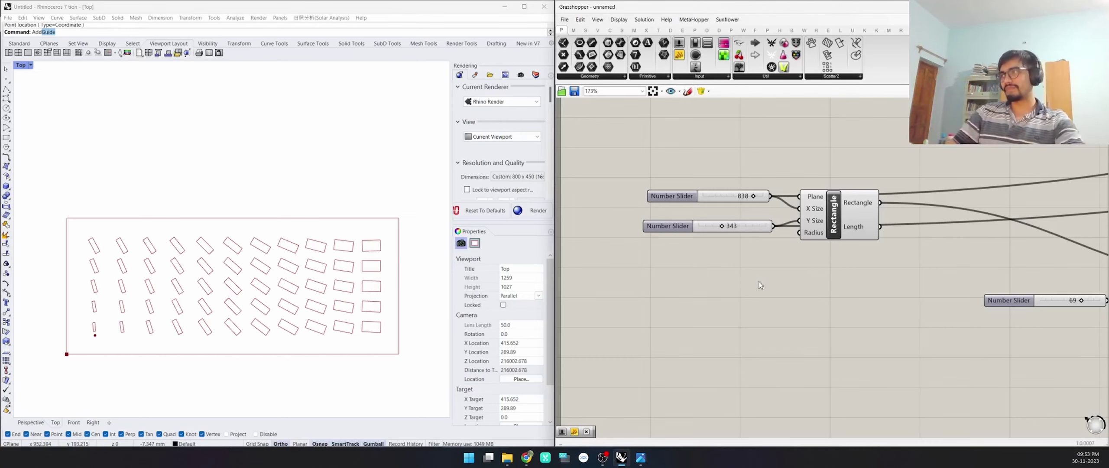
{"action": "scroll", "coordinate": [704, 271], "scroll_direction": "down", "scroll_amount": 3}
{"action": "scroll", "coordinate": [703, 270], "scroll_direction": "down", "scroll_amount": 4}
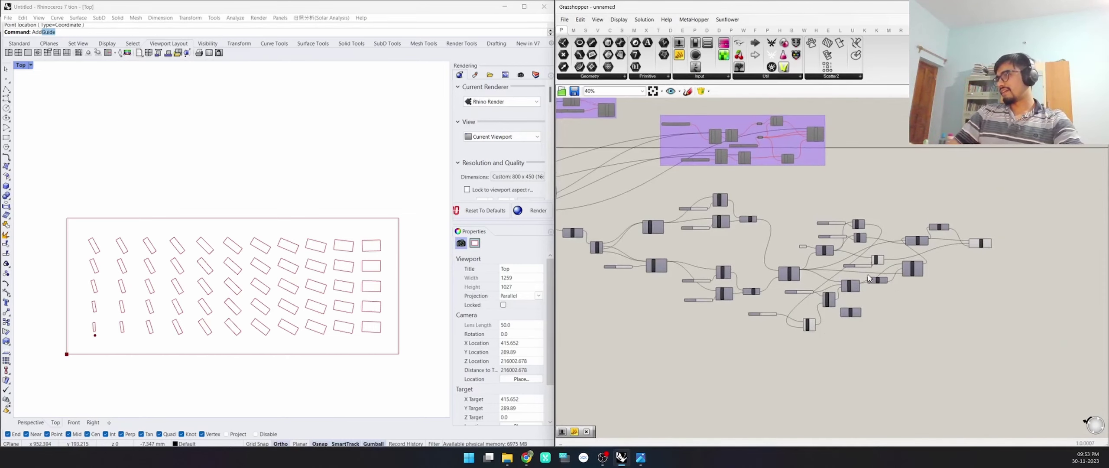
{"action": "scroll", "coordinate": [220, 337], "scroll_direction": "up", "scroll_amount": 6}
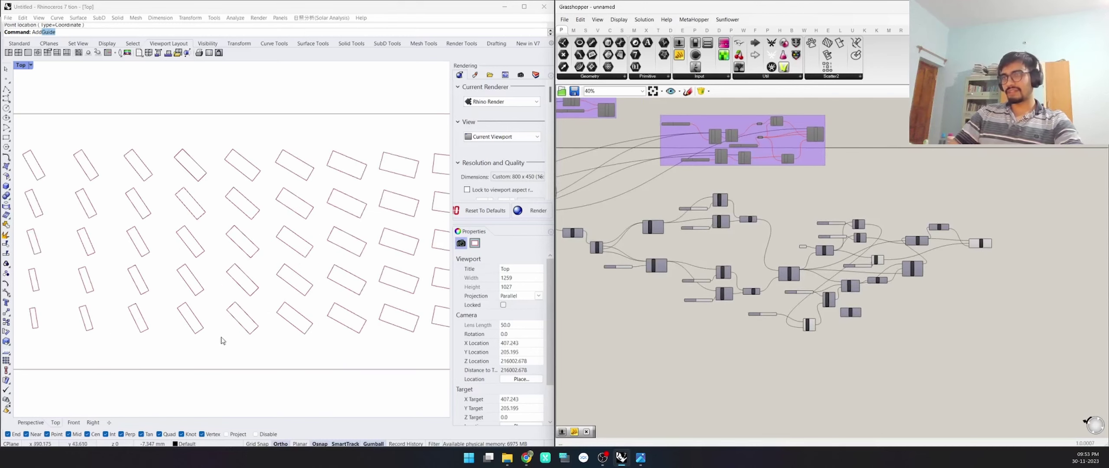
{"action": "scroll", "coordinate": [346, 273], "scroll_direction": "down", "scroll_amount": 8}
{"action": "scroll", "coordinate": [221, 268], "scroll_direction": "up", "scroll_amount": 4}
{"action": "scroll", "coordinate": [162, 273], "scroll_direction": "down", "scroll_amount": 6}
{"action": "scroll", "coordinate": [337, 226], "scroll_direction": "up", "scroll_amount": 2}
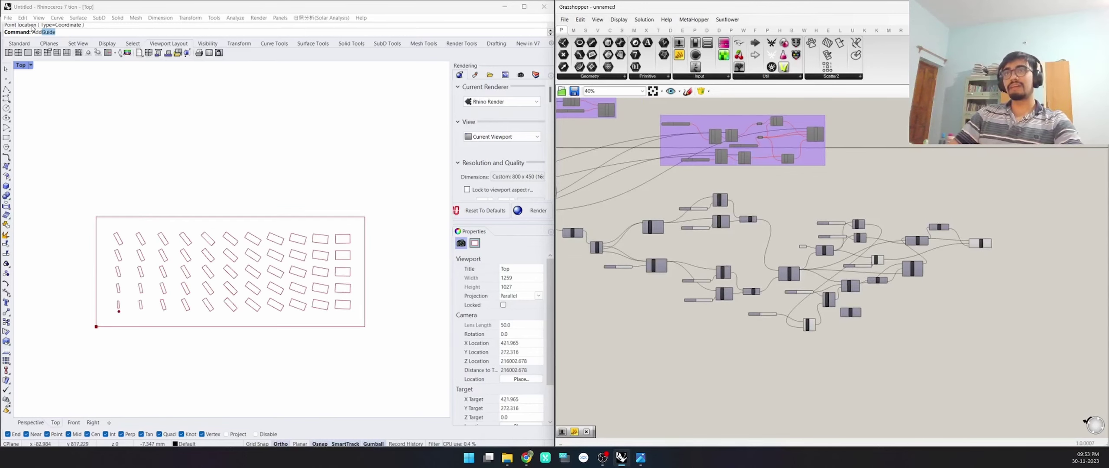
Maximize the Perspective viewport and frame the whole panel at an oblique angle.
{"action": "double_click", "coordinate": [20, 65]}
{"action": "double_click", "coordinate": [245, 66]}
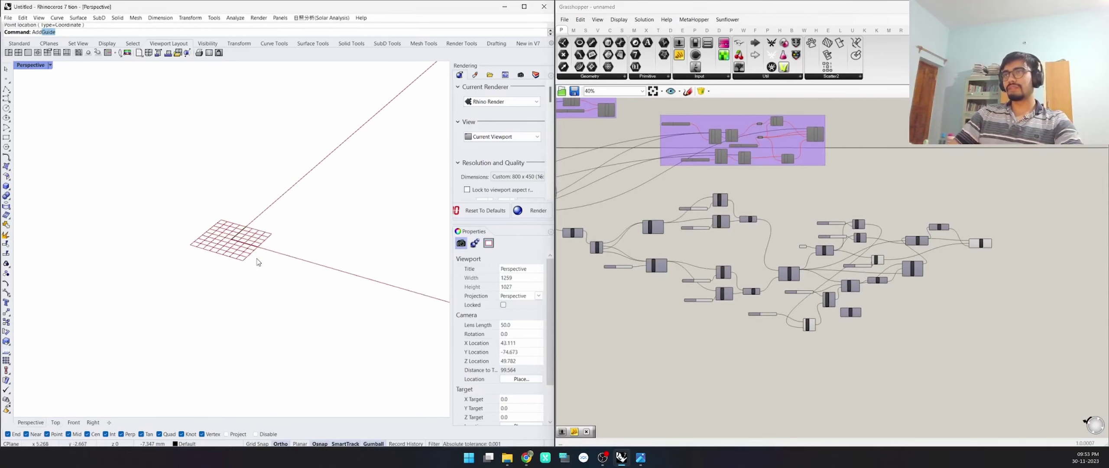
{"action": "scroll", "coordinate": [218, 214], "scroll_direction": "down", "scroll_amount": 2}
{"action": "scroll", "coordinate": [152, 211], "scroll_direction": "down", "scroll_amount": 12}
{"action": "scroll", "coordinate": [151, 211], "scroll_direction": "up", "scroll_amount": 6}
{"action": "right_click_drag", "start_coordinate": [235, 234], "coordinate": [219, 260]}
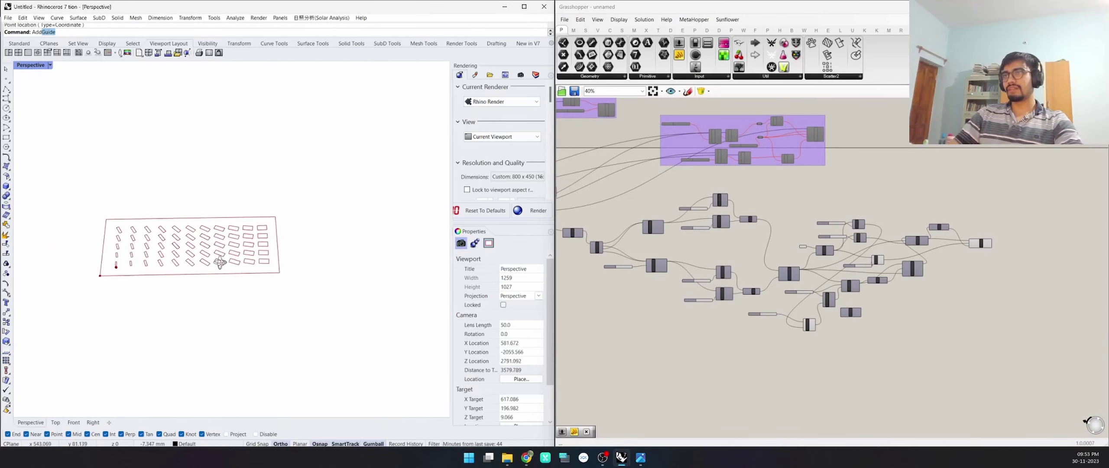
{"action": "scroll", "coordinate": [975, 250], "scroll_direction": "up", "scroll_amount": 5}
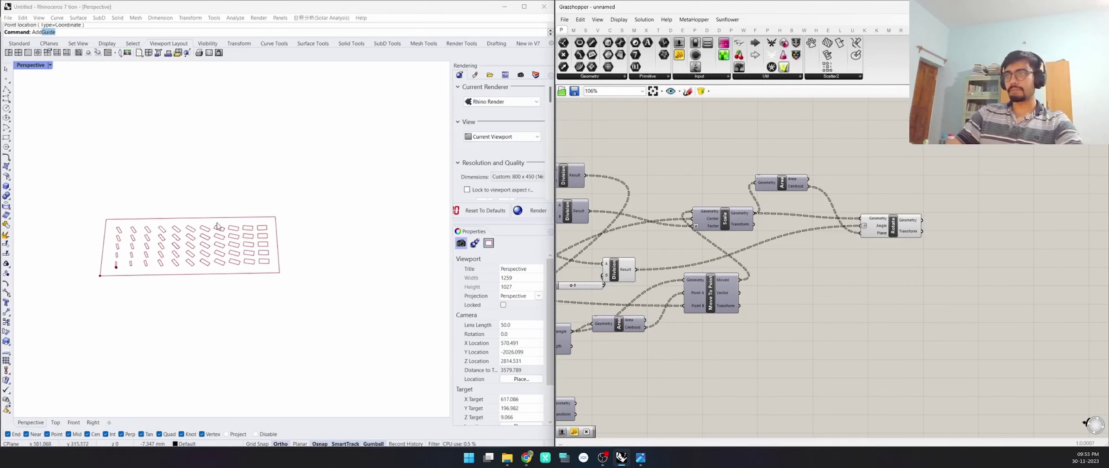
{"action": "scroll", "coordinate": [130, 260], "scroll_direction": "up", "scroll_amount": 4}
{"action": "scroll", "coordinate": [148, 253], "scroll_direction": "down", "scroll_amount": 5}
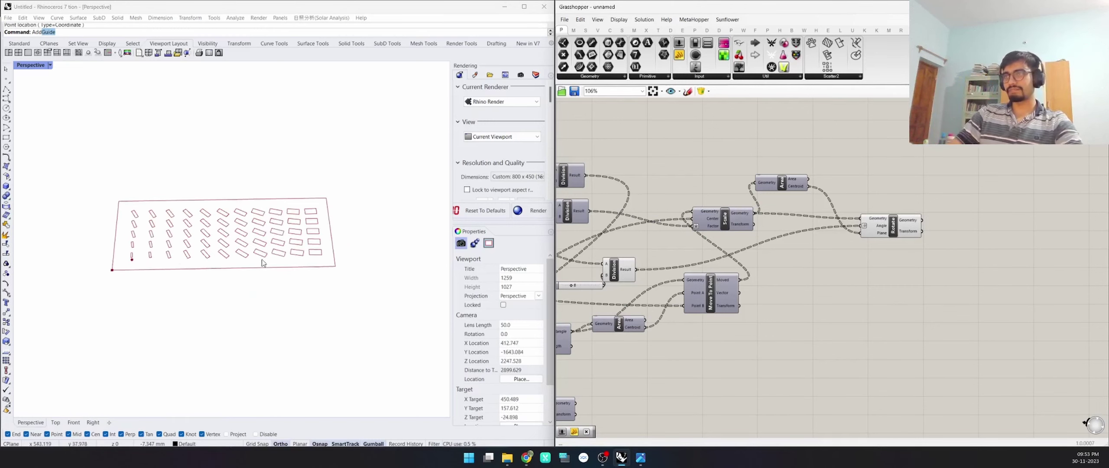
{"action": "scroll", "coordinate": [208, 265], "scroll_direction": "up", "scroll_amount": 4}
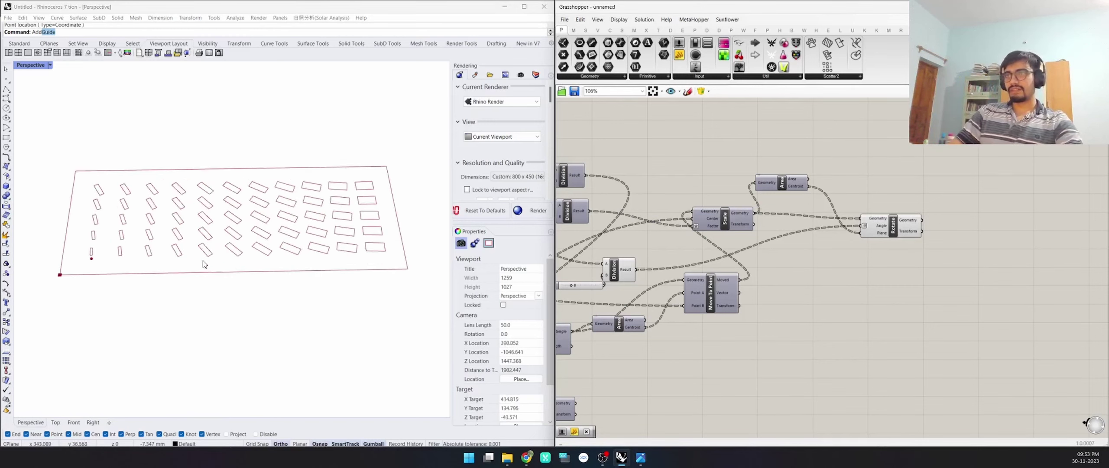
{"action": "mouse_move", "coordinate": [206, 265]}
{"action": "right_mouse_down"}
{"action": "mouse_move", "coordinate": [201, 330]}
{"action": "mouse_move", "coordinate": [206, 284]}
{"action": "mouse_move", "coordinate": [366, 221]}
{"action": "mouse_move", "coordinate": [207, 278]}
{"action": "mouse_move", "coordinate": [198, 262]}
{"action": "right_mouse_up"}
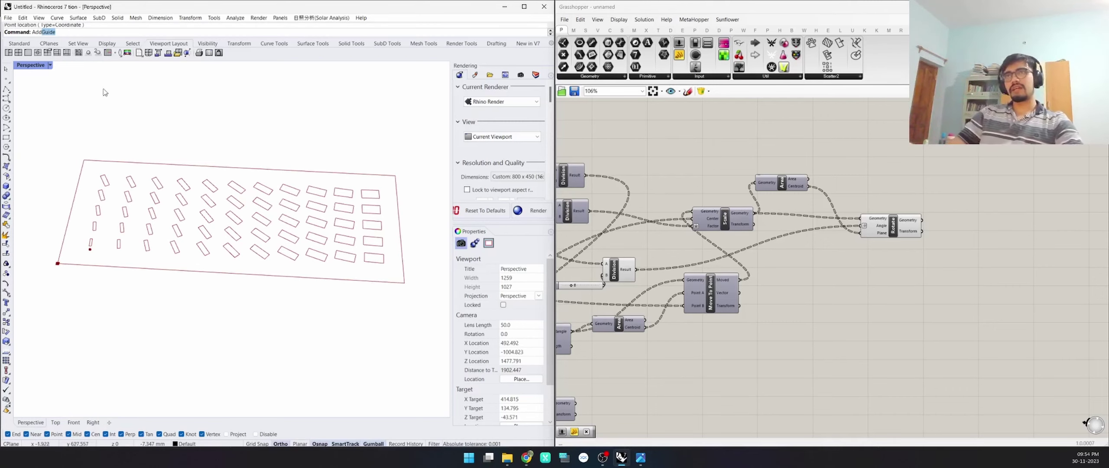
Bake the rotated rectangles from the Rotate component and the boundary from the outer Rectangle component.
{"action": "left_click", "coordinate": [901, 232]}
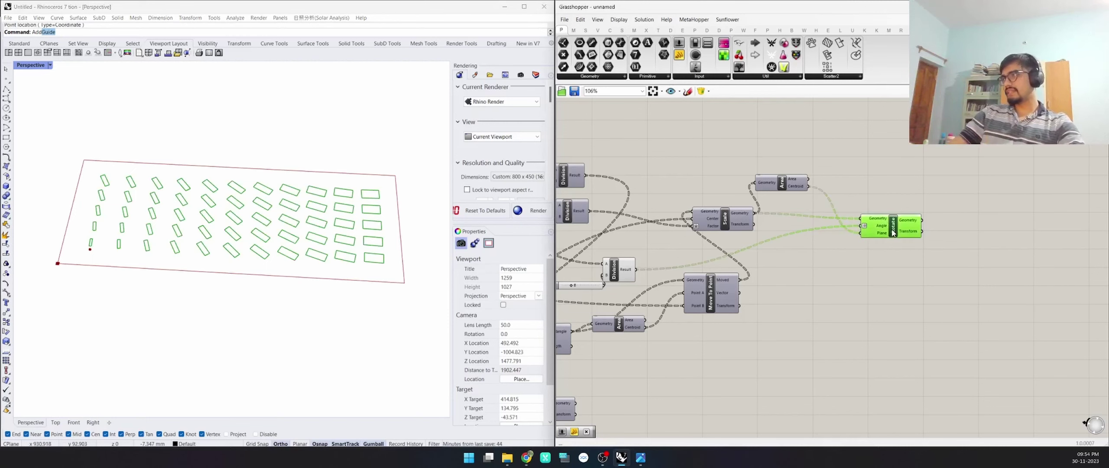
{"action": "middle_click", "coordinate": [903, 234]}
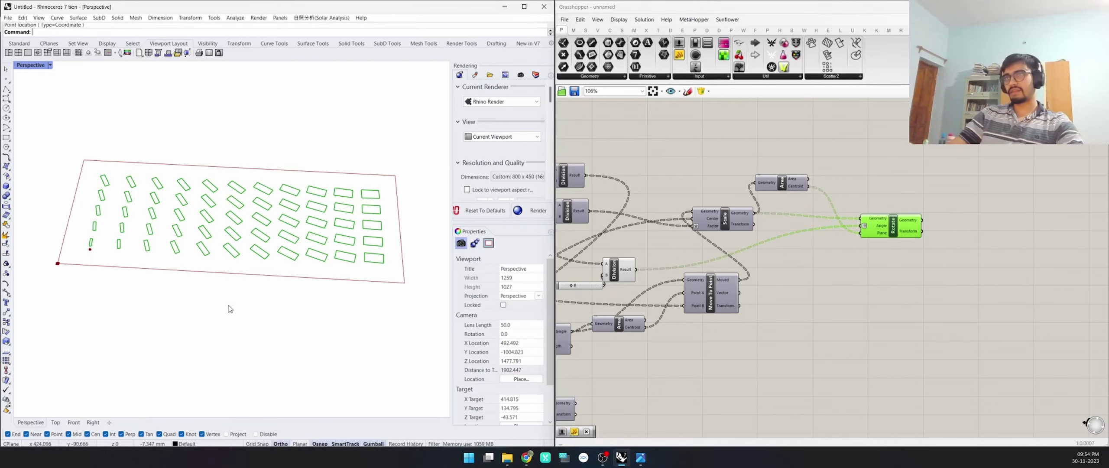
{"action": "scroll", "coordinate": [865, 260], "scroll_direction": "down", "scroll_amount": 3}
{"action": "right_click_drag", "start_coordinate": [710, 234], "coordinate": [1014, 367]}
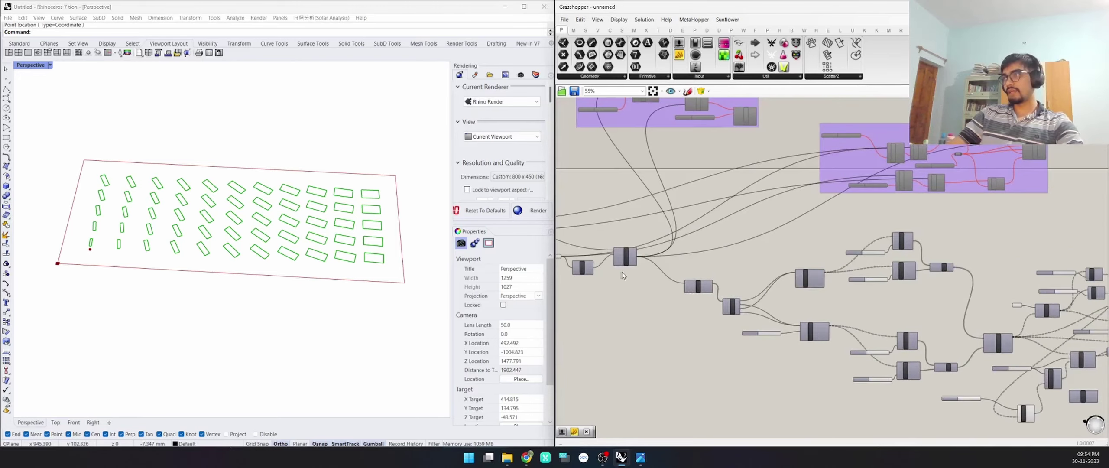
{"action": "scroll", "coordinate": [810, 327], "scroll_direction": "up", "scroll_amount": 3}
{"action": "right_click_drag", "start_coordinate": [602, 272], "coordinate": [984, 354]}
{"action": "left_click", "coordinate": [745, 277]}
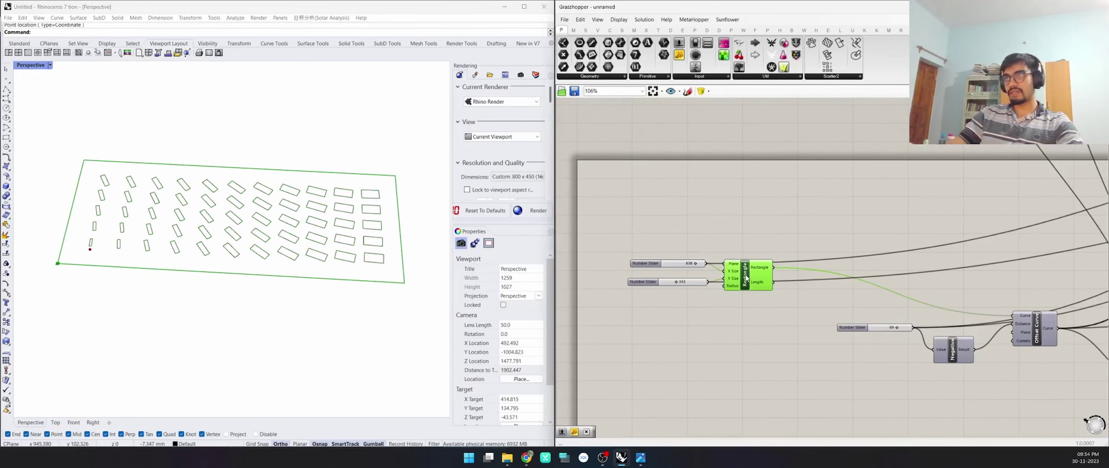
{"action": "right_click", "coordinate": [746, 278]}
{"action": "middle_click", "coordinate": [741, 266]}
{"action": "middle_click", "coordinate": [742, 267]}
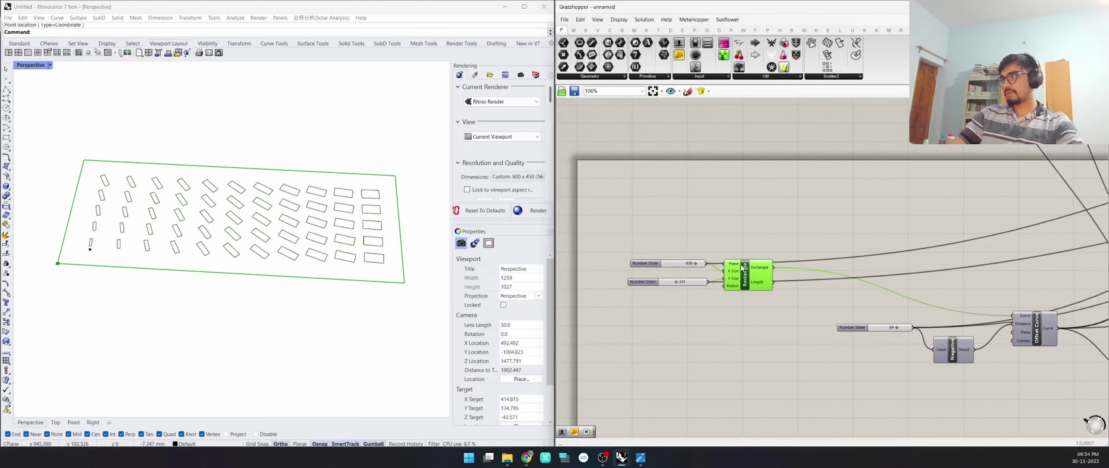
{"action": "middle_click", "coordinate": [742, 267]}
{"action": "left_click", "coordinate": [757, 281]}
Select all the baked panel curves and move them along Y, clear of the live Grasshopper preview.
{"action": "left_click", "coordinate": [235, 339]}
{"action": "scroll", "coordinate": [254, 254], "scroll_direction": "down", "scroll_amount": 10}
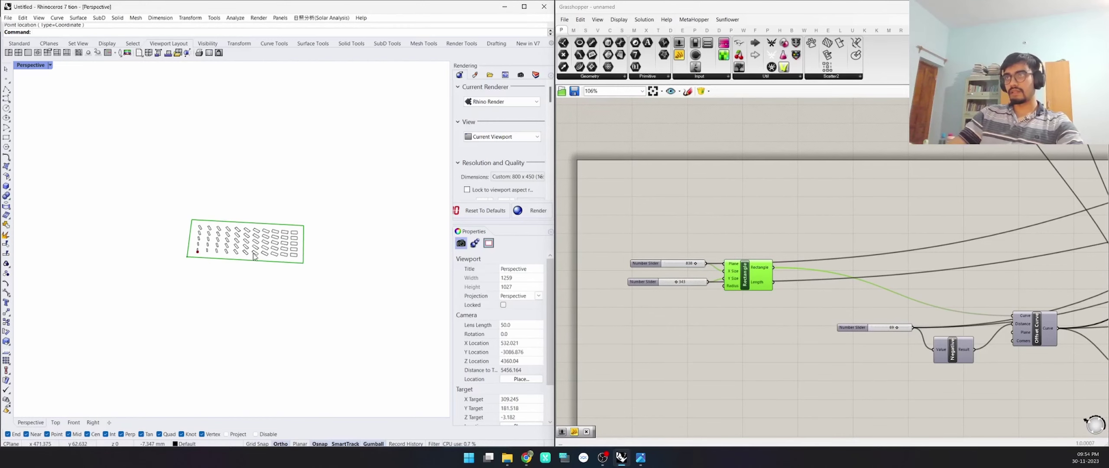
{"action": "left_click_drag", "start_coordinate": [357, 188], "coordinate": [68, 341]}
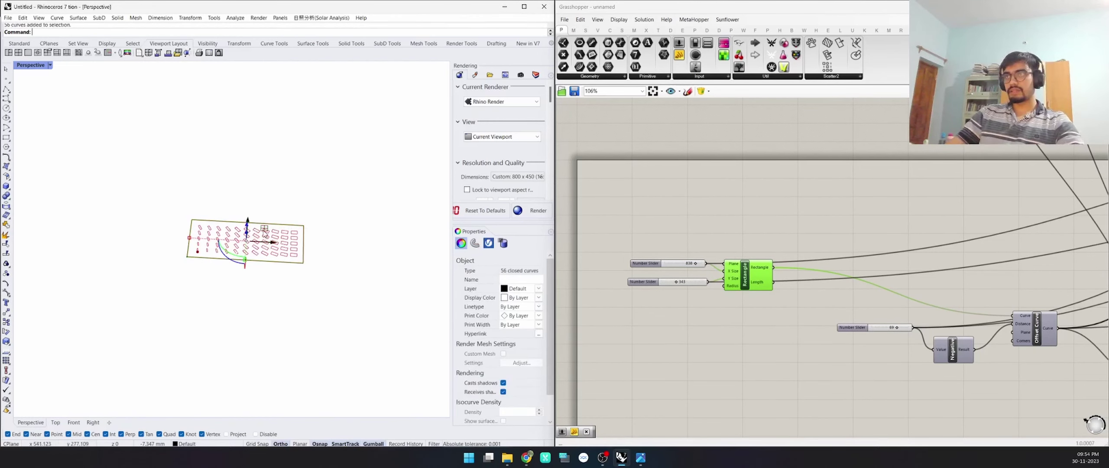
{"action": "left_click_drag", "start_coordinate": [265, 230], "coordinate": [273, 127]}
{"action": "left_click", "coordinate": [322, 240]}
{"action": "right_click_drag", "start_coordinate": [227, 155], "coordinate": [245, 213]}
{"action": "scroll", "coordinate": [248, 276], "scroll_direction": "down", "scroll_amount": 10}
{"action": "right_click_drag", "start_coordinate": [247, 274], "coordinate": [247, 210]}
{"action": "scroll", "coordinate": [247, 207], "scroll_direction": "up", "scroll_amount": 8}
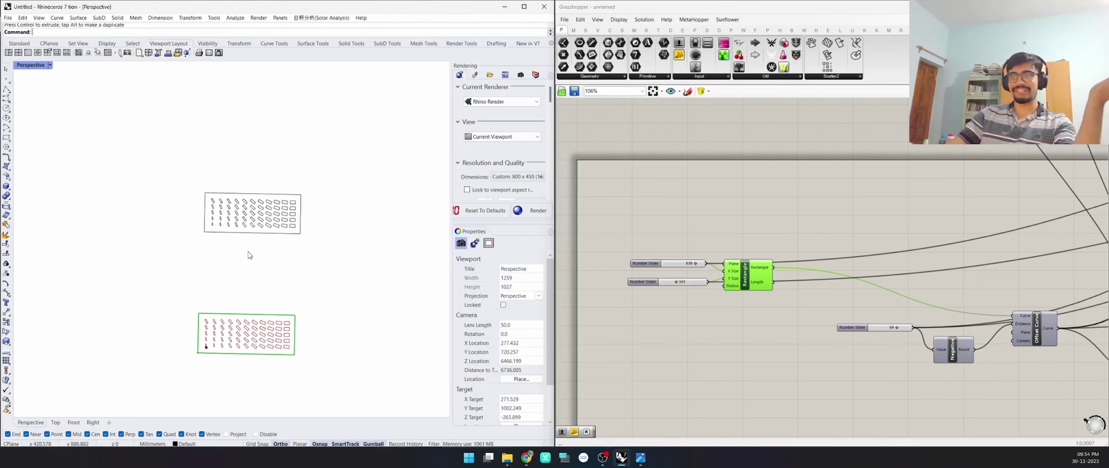
Select the baked boundary and all its inner rectangles and start exporting only the selected curves.
{"action": "scroll", "coordinate": [232, 217], "scroll_direction": "up", "scroll_amount": 11}
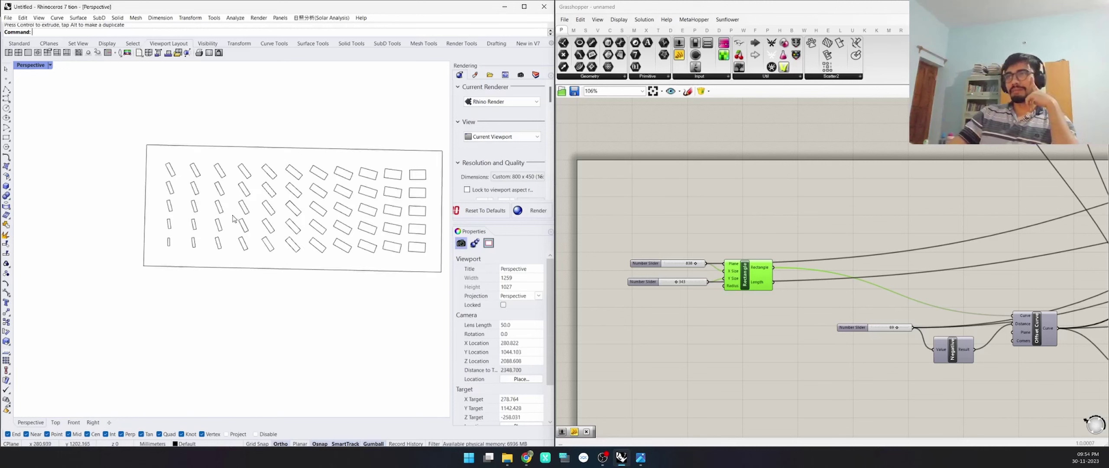
{"action": "scroll", "coordinate": [105, 222], "scroll_direction": "down", "scroll_amount": 9}
{"action": "scroll", "coordinate": [107, 224], "scroll_direction": "up", "scroll_amount": 3}
{"action": "scroll", "coordinate": [173, 253], "scroll_direction": "down", "scroll_amount": 4}
{"action": "scroll", "coordinate": [175, 249], "scroll_direction": "up", "scroll_amount": 3}
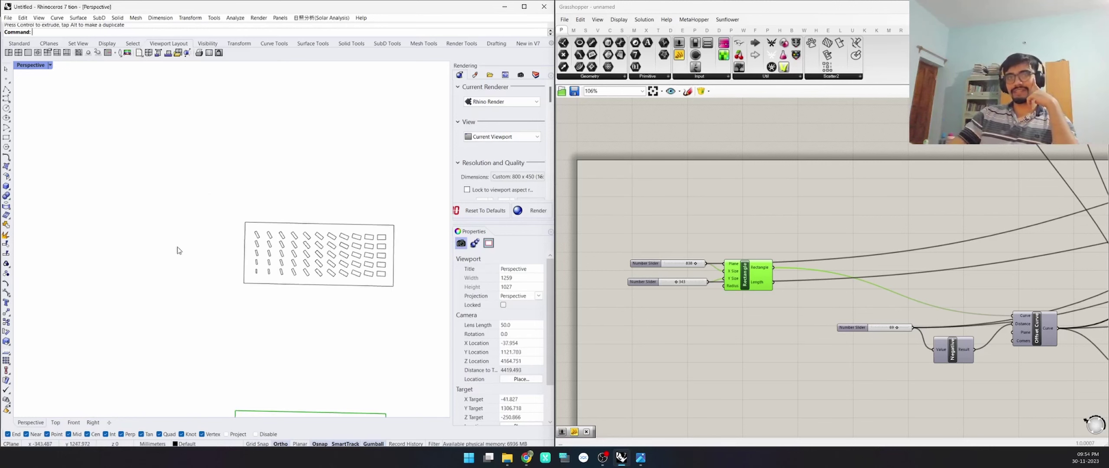
{"action": "scroll", "coordinate": [318, 273], "scroll_direction": "down", "scroll_amount": 3}
{"action": "scroll", "coordinate": [199, 267], "scroll_direction": "up", "scroll_amount": 4}
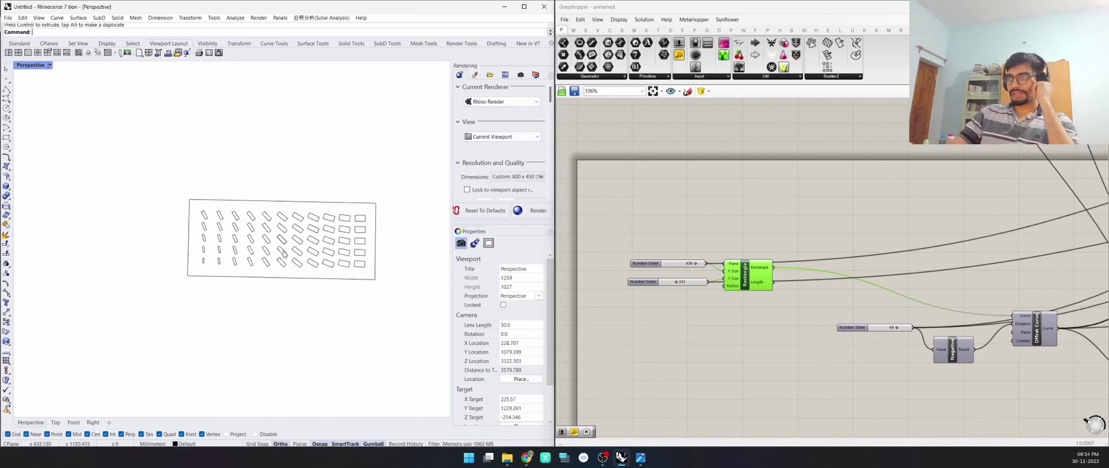
{"action": "left_click_drag", "start_coordinate": [408, 174], "coordinate": [119, 360]}
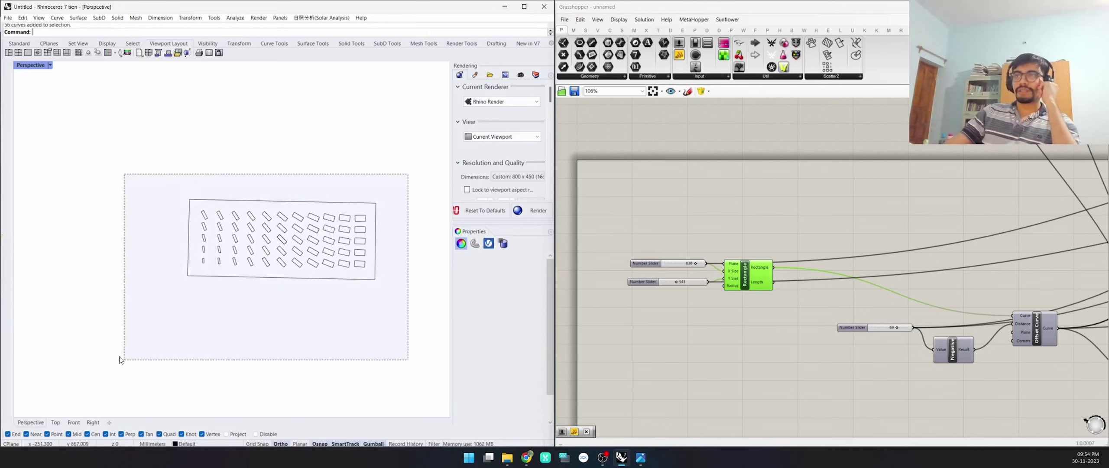
{"action": "left_click", "coordinate": [8, 18]}
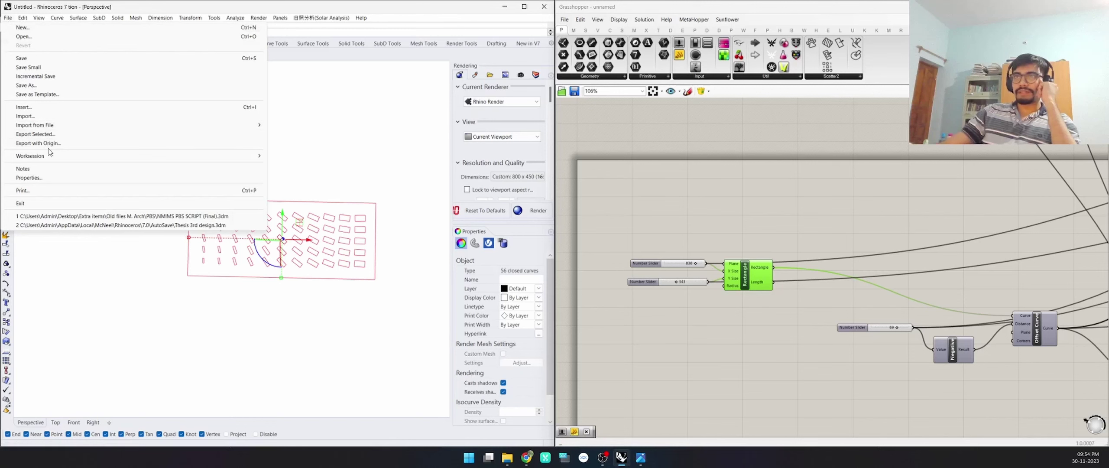
{"action": "left_click", "coordinate": [53, 135]}
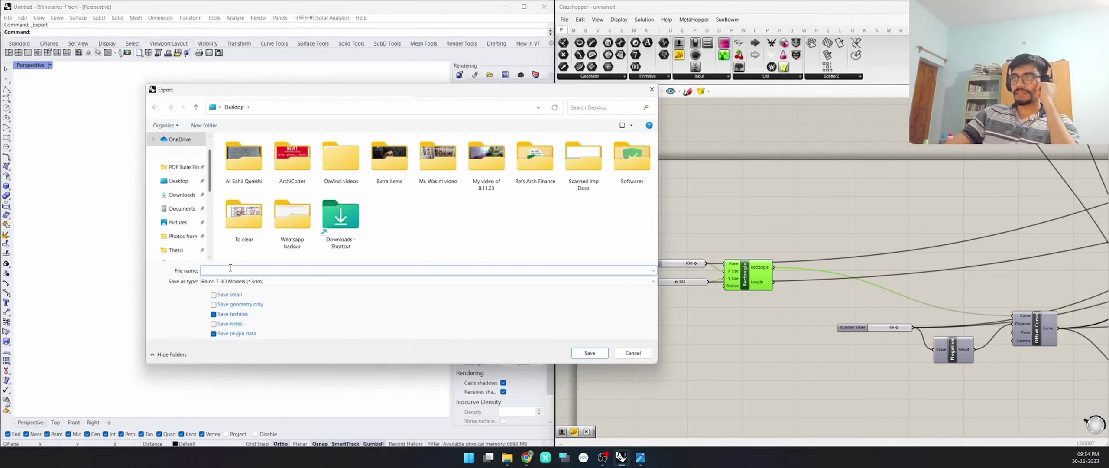
Choose AutoCAD Drawing (*.dwg) as the file format for exporting the selected panel curves.
{"action": "left_click", "coordinate": [239, 281]}
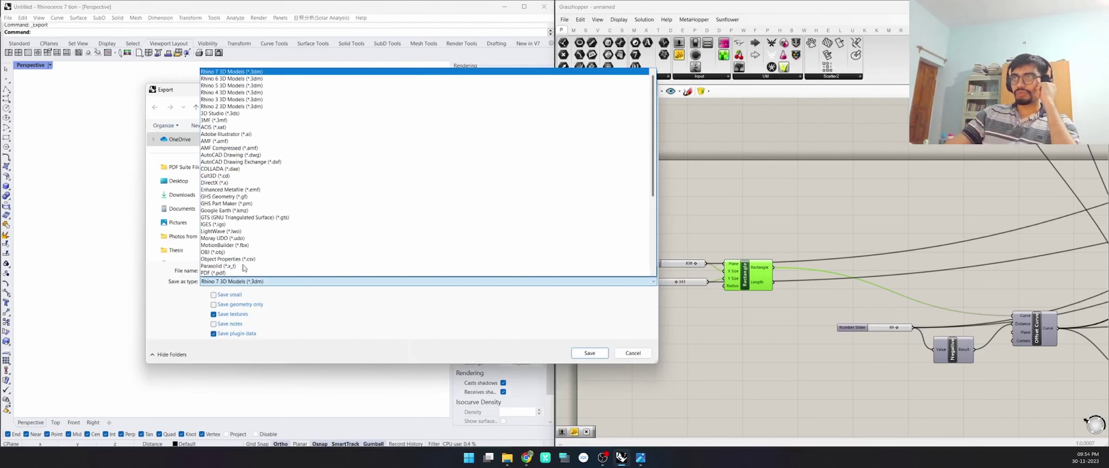
{"action": "scroll", "coordinate": [249, 243], "scroll_direction": "down", "scroll_amount": 5}
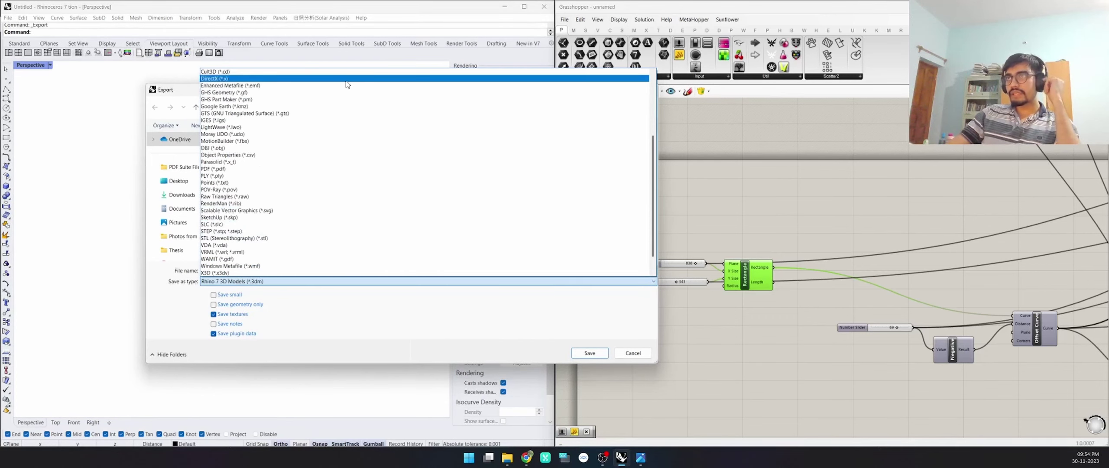
{"action": "scroll", "coordinate": [321, 243], "scroll_direction": "down", "scroll_amount": 1}
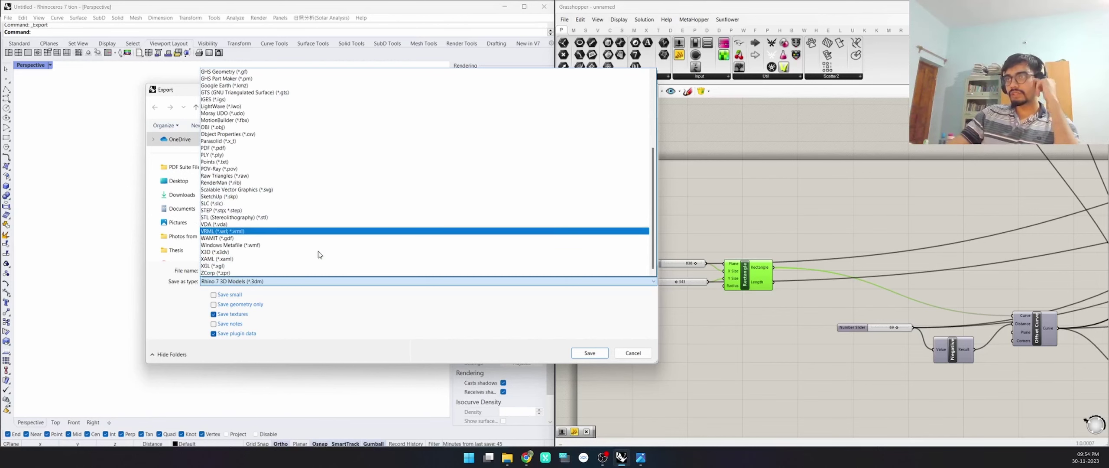
{"action": "key", "text": "d"}
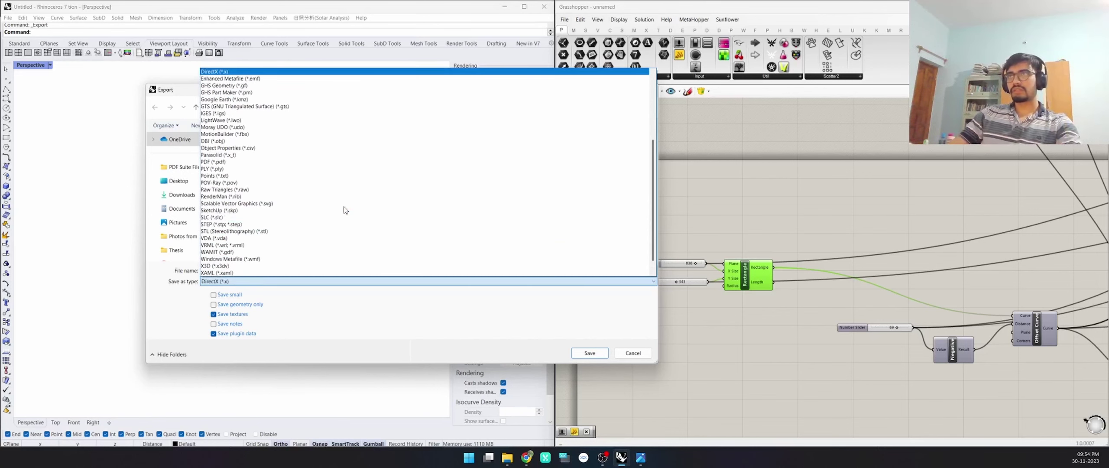
{"action": "key", "text": "a"}
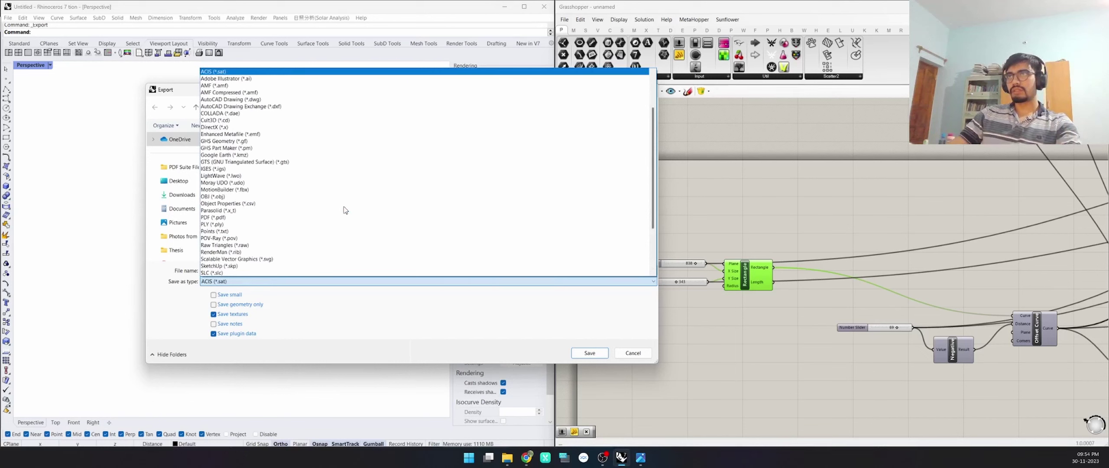
{"action": "left_click", "coordinate": [245, 100]}
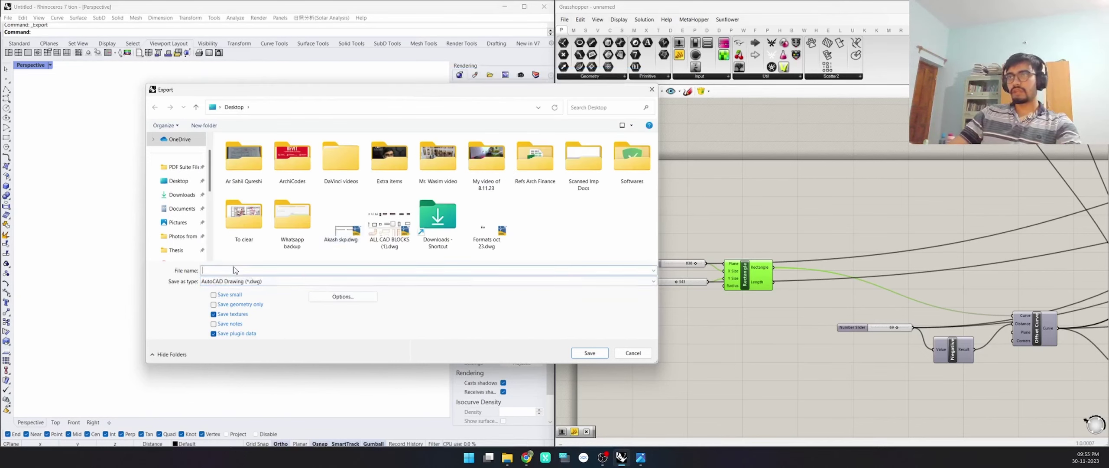
Name the export file "Vent", followed by the client's name and "01 lasercut".
{"action": "type", "text": "Ve"}
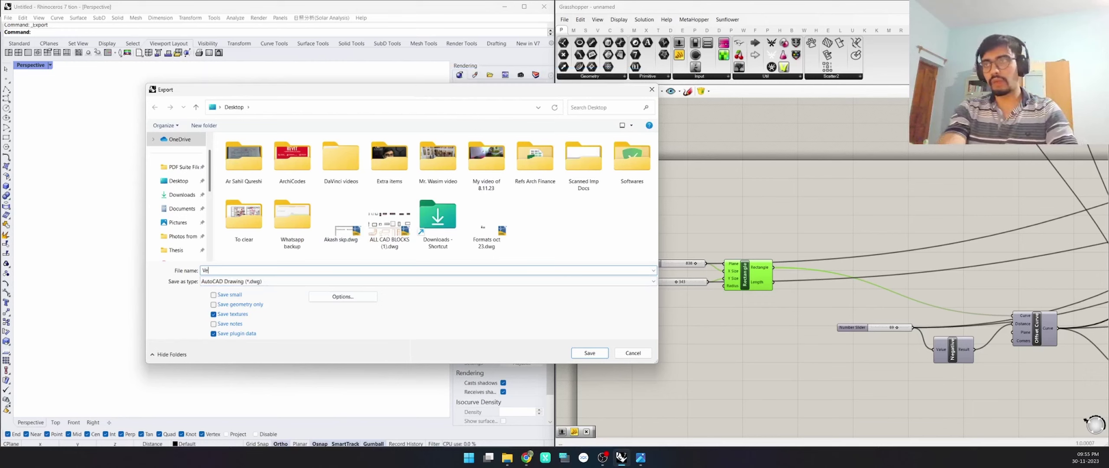
{"action": "type", "text": "nt Dr A"}
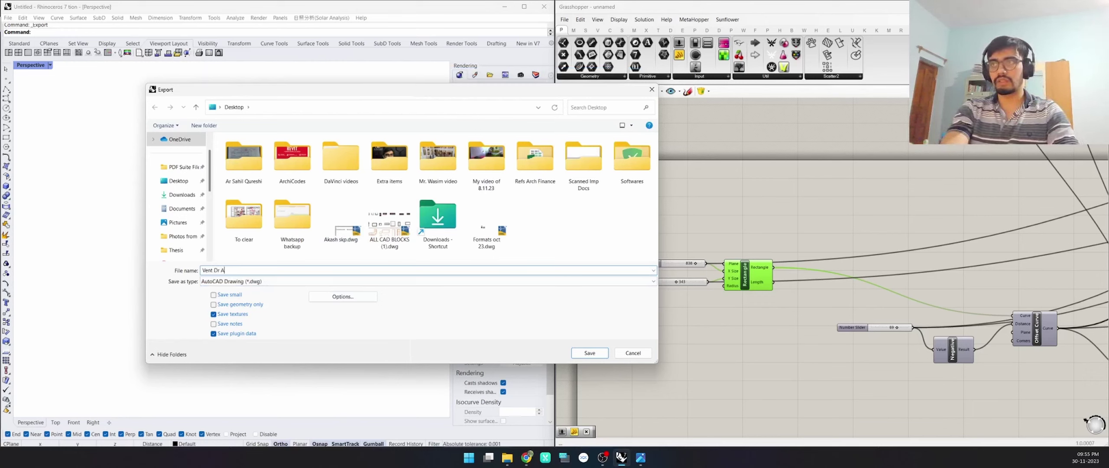
{"action": "type", "text": "lmas"}
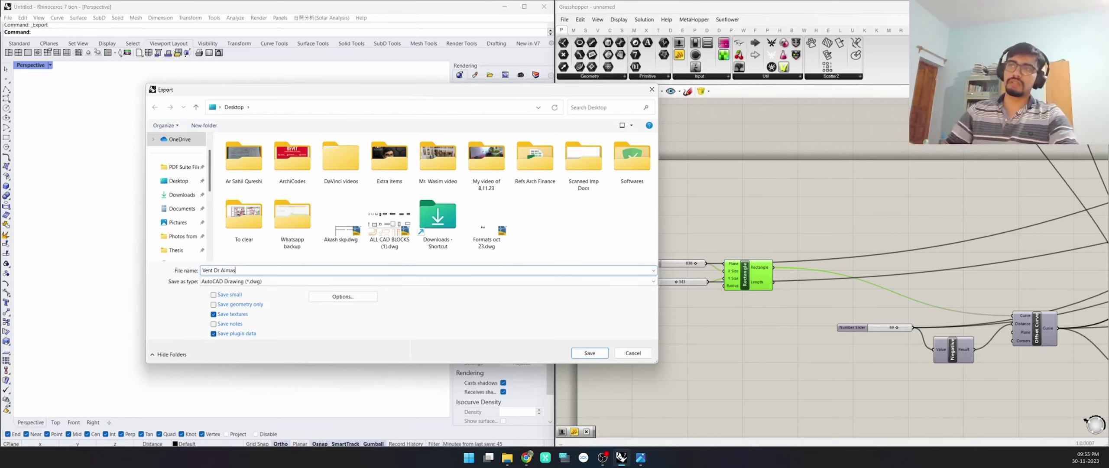
{"action": "type", "text": " 01"}
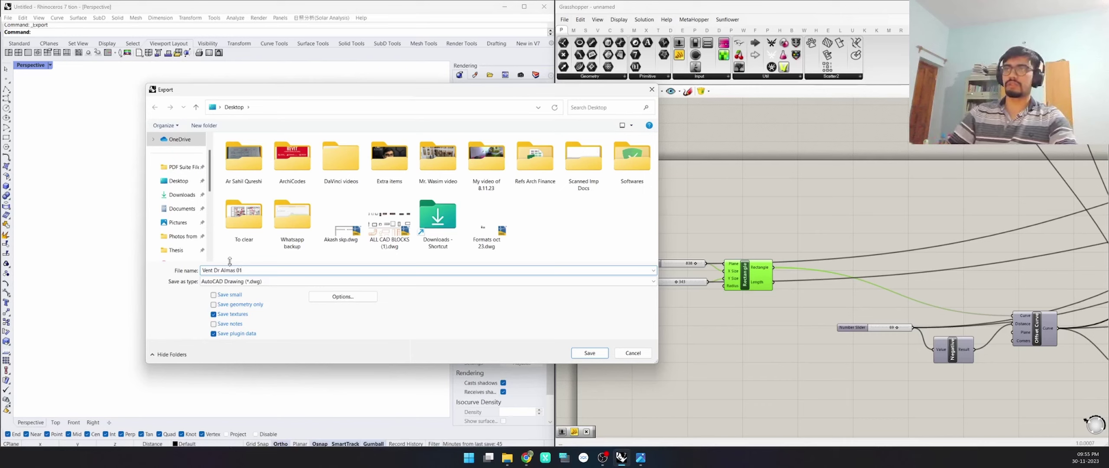
{"action": "type", "text": " lasercut"}
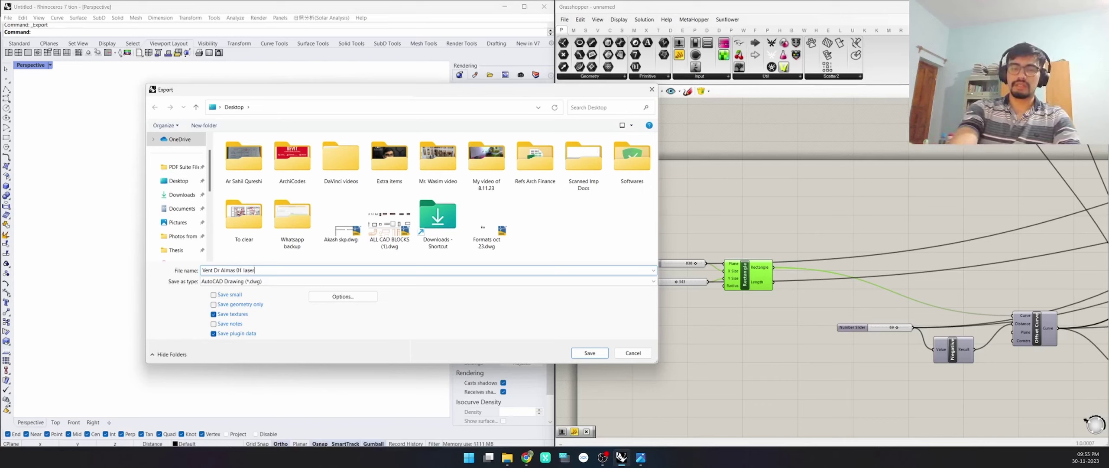
Move the number "01" to the end of the export file name, after "lasercut".
{"action": "left_click", "coordinate": [243, 269]}
{"action": "key", "text": "BackSpace"}
{"action": "key", "text": "BackSpace"}
{"action": "key", "text": "BackSpace"}
{"action": "left_click", "coordinate": [262, 270]}
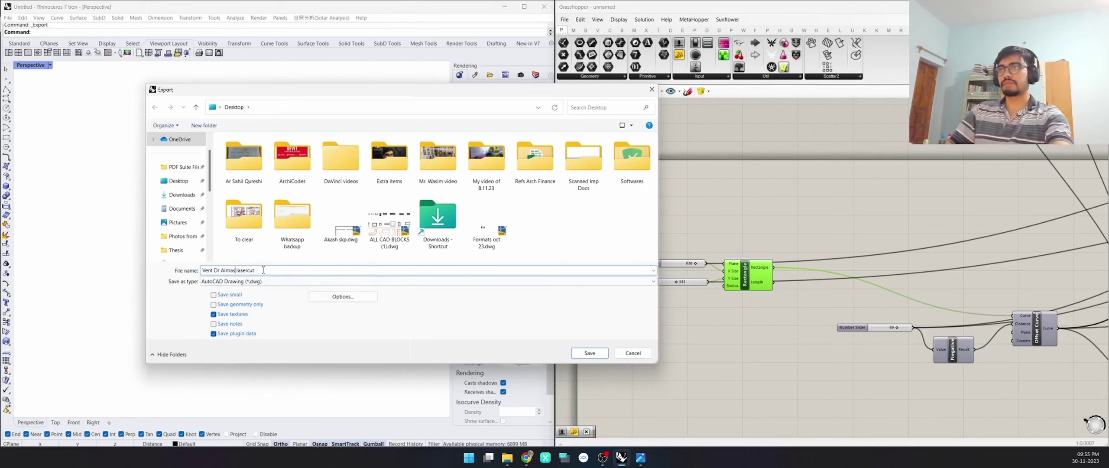
{"action": "type", "text": "01"}
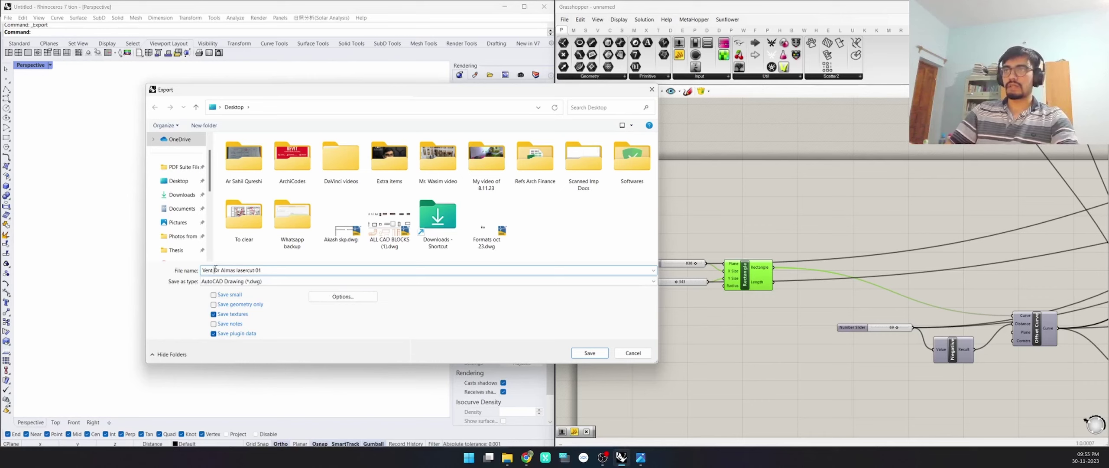
Move "Vent" after the client's name in the file name, save the DWG to the Desktop, and deselect the curves.
{"action": "left_click_drag", "start_coordinate": [214, 270], "coordinate": [200, 269]}
{"action": "key", "text": "BackSpace"}
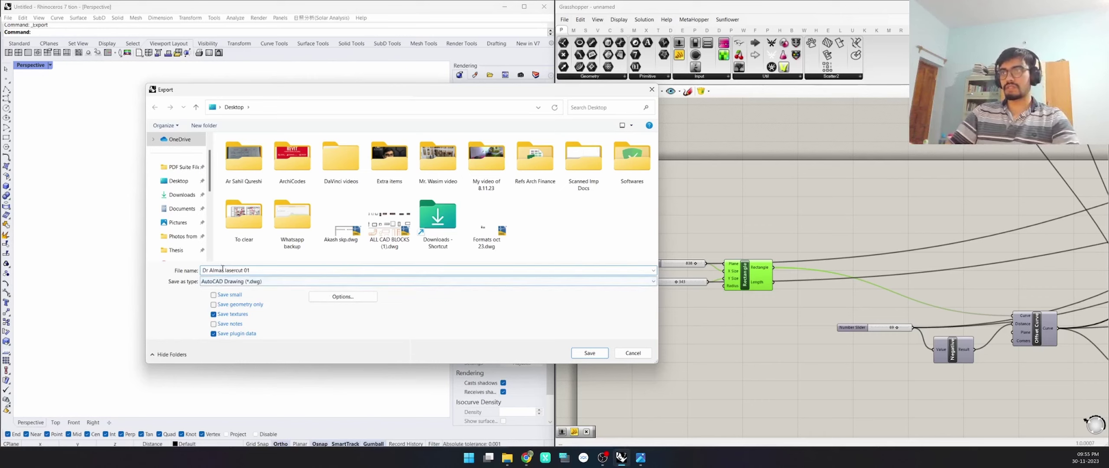
{"action": "left_click", "coordinate": [224, 271]}
{"action": "type", "text": "Vent"}
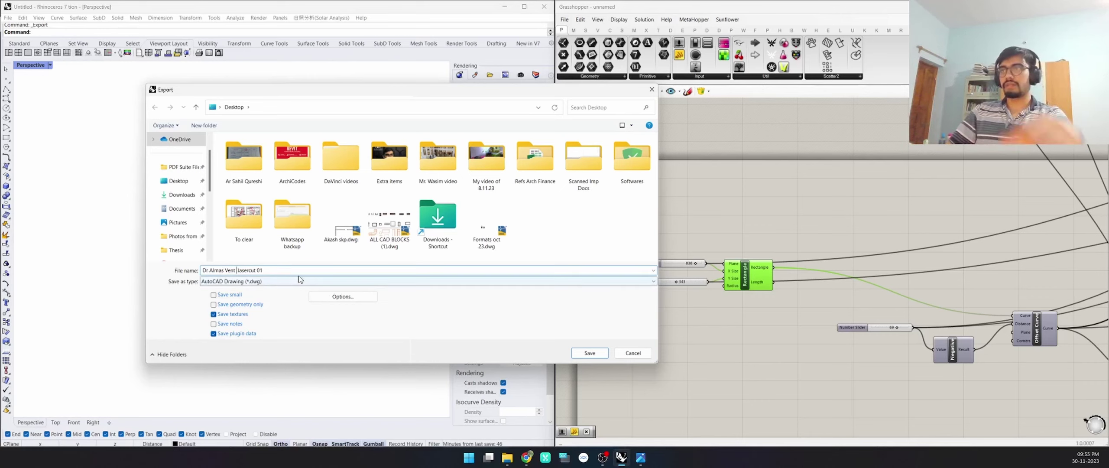
{"action": "key", "text": "BackSpace"}
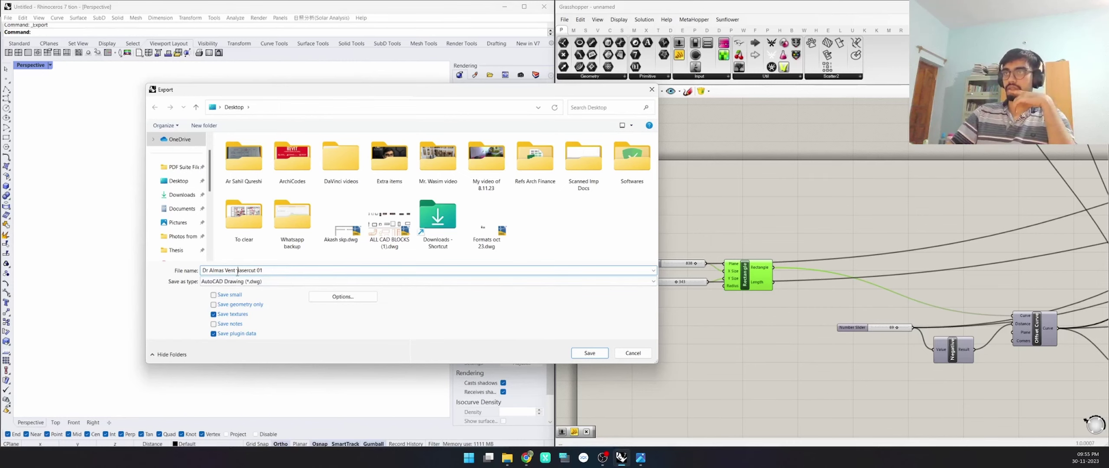
{"action": "left_click", "coordinate": [581, 353]}
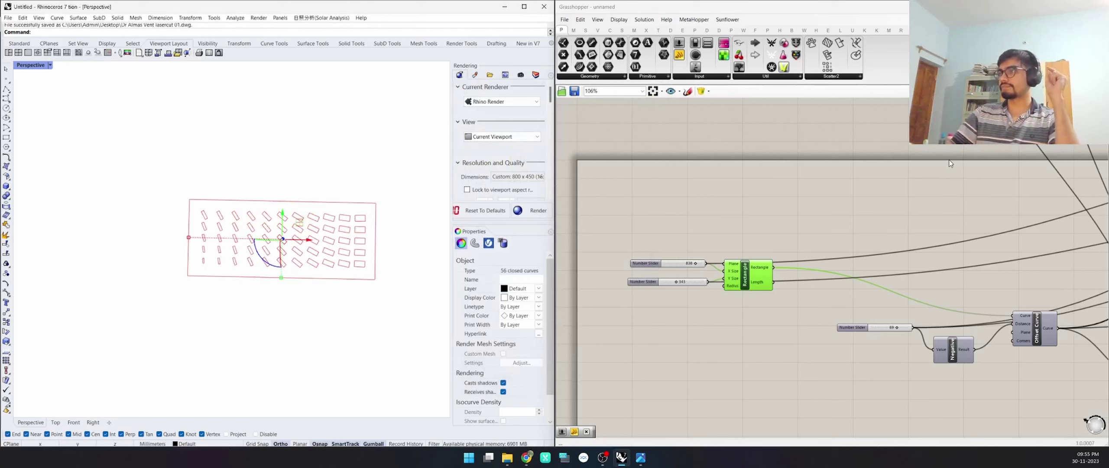
{"action": "left_click", "coordinate": [347, 323]}
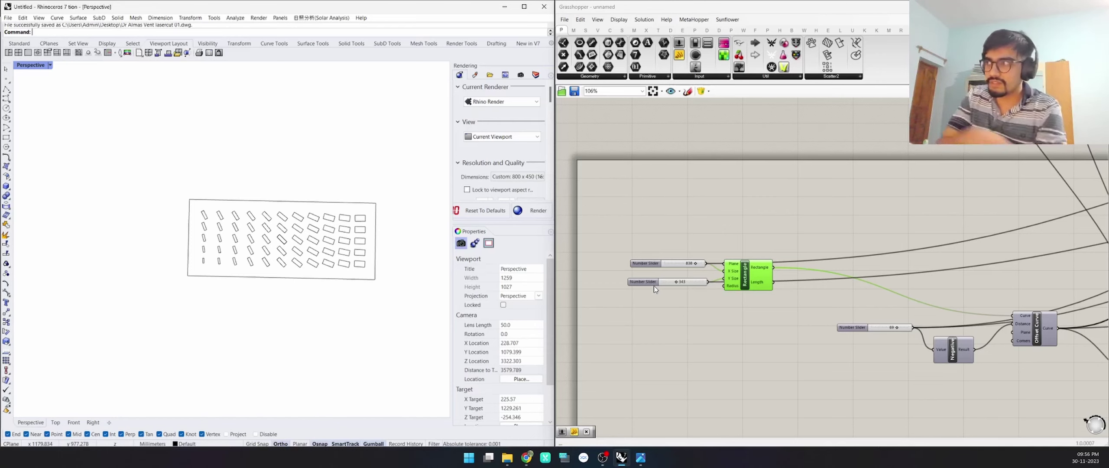
Look over the complete Grasshopper definition, from the outer rectangle's size sliders to the final components.
{"action": "scroll", "coordinate": [728, 274], "scroll_direction": "down", "scroll_amount": 5}
{"action": "right_click_drag", "start_coordinate": [971, 371], "coordinate": [792, 327]}
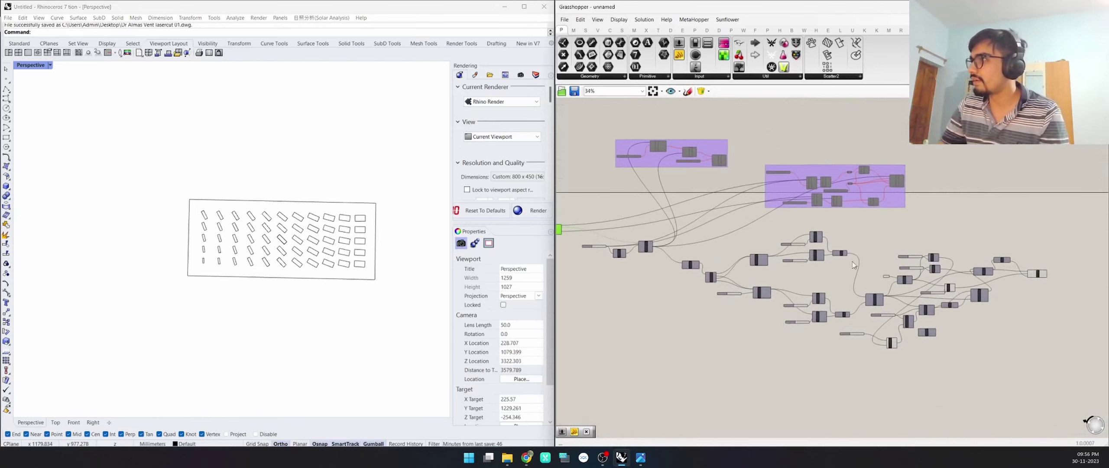
{"action": "scroll", "coordinate": [893, 252], "scroll_direction": "up", "scroll_amount": 3}
{"action": "scroll", "coordinate": [817, 267], "scroll_direction": "down", "scroll_amount": 3}
{"action": "right_click_drag", "start_coordinate": [746, 272], "coordinate": [830, 279]}
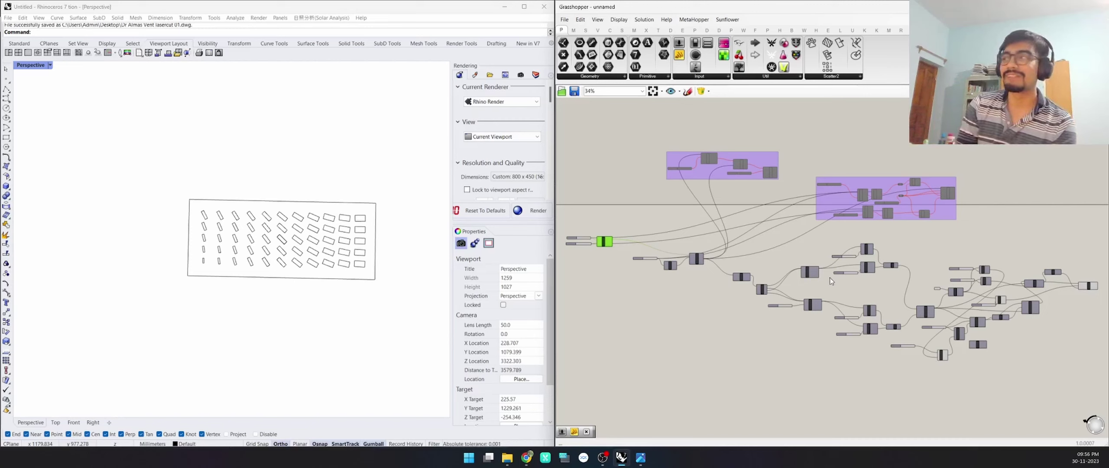
{"action": "scroll", "coordinate": [829, 277], "scroll_direction": "down", "scroll_amount": 2}
{"action": "scroll", "coordinate": [897, 332], "scroll_direction": "up", "scroll_amount": 2}
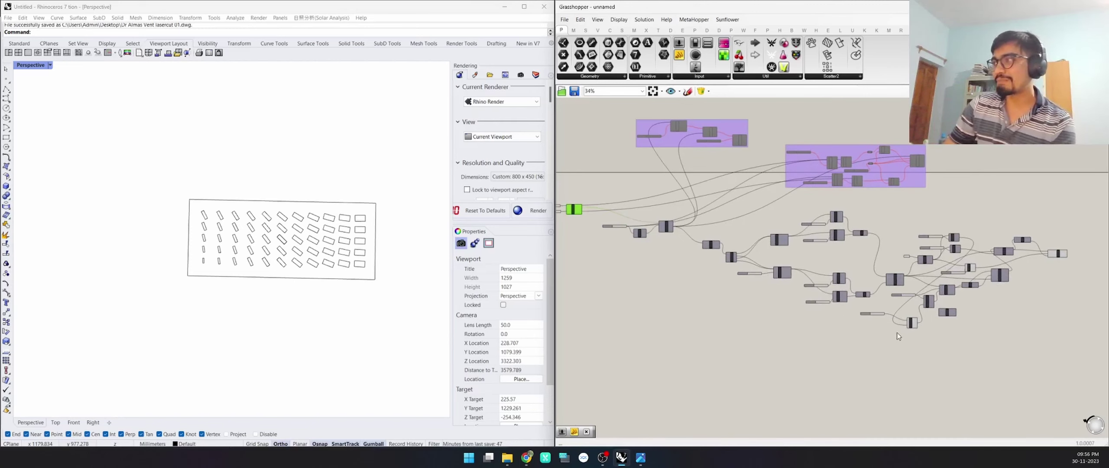
{"action": "scroll", "coordinate": [866, 279], "scroll_direction": "up", "scroll_amount": 5}
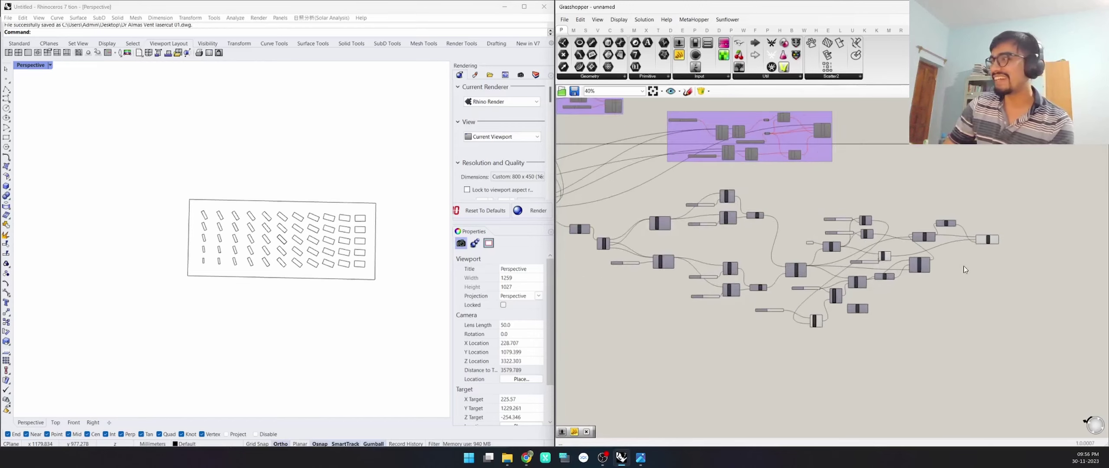
{"action": "scroll", "coordinate": [910, 270], "scroll_direction": "down", "scroll_amount": 5}
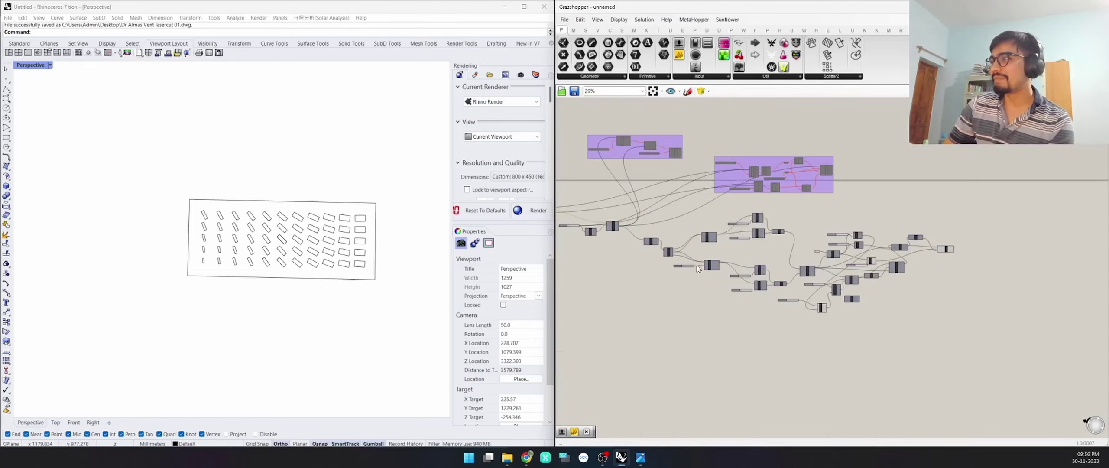
{"action": "right_click_drag", "start_coordinate": [696, 265], "coordinate": [763, 283]}
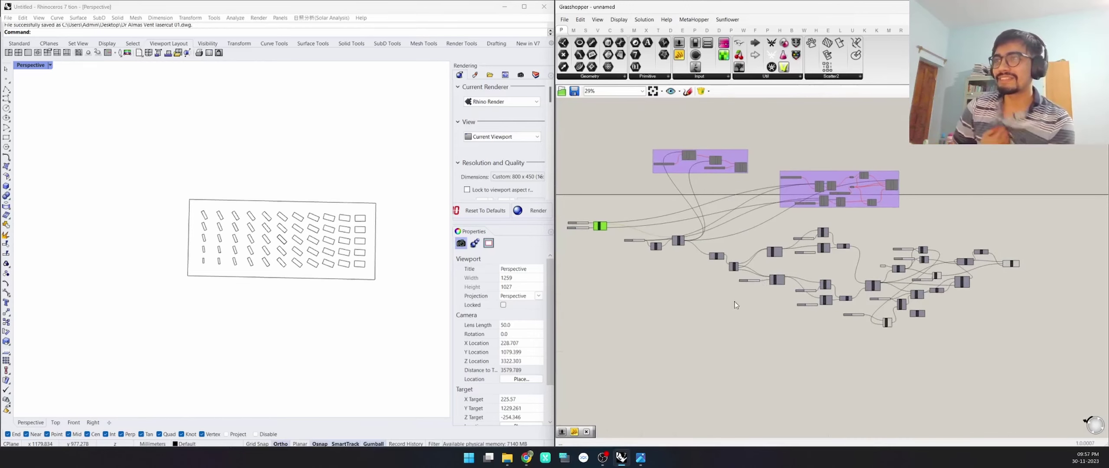